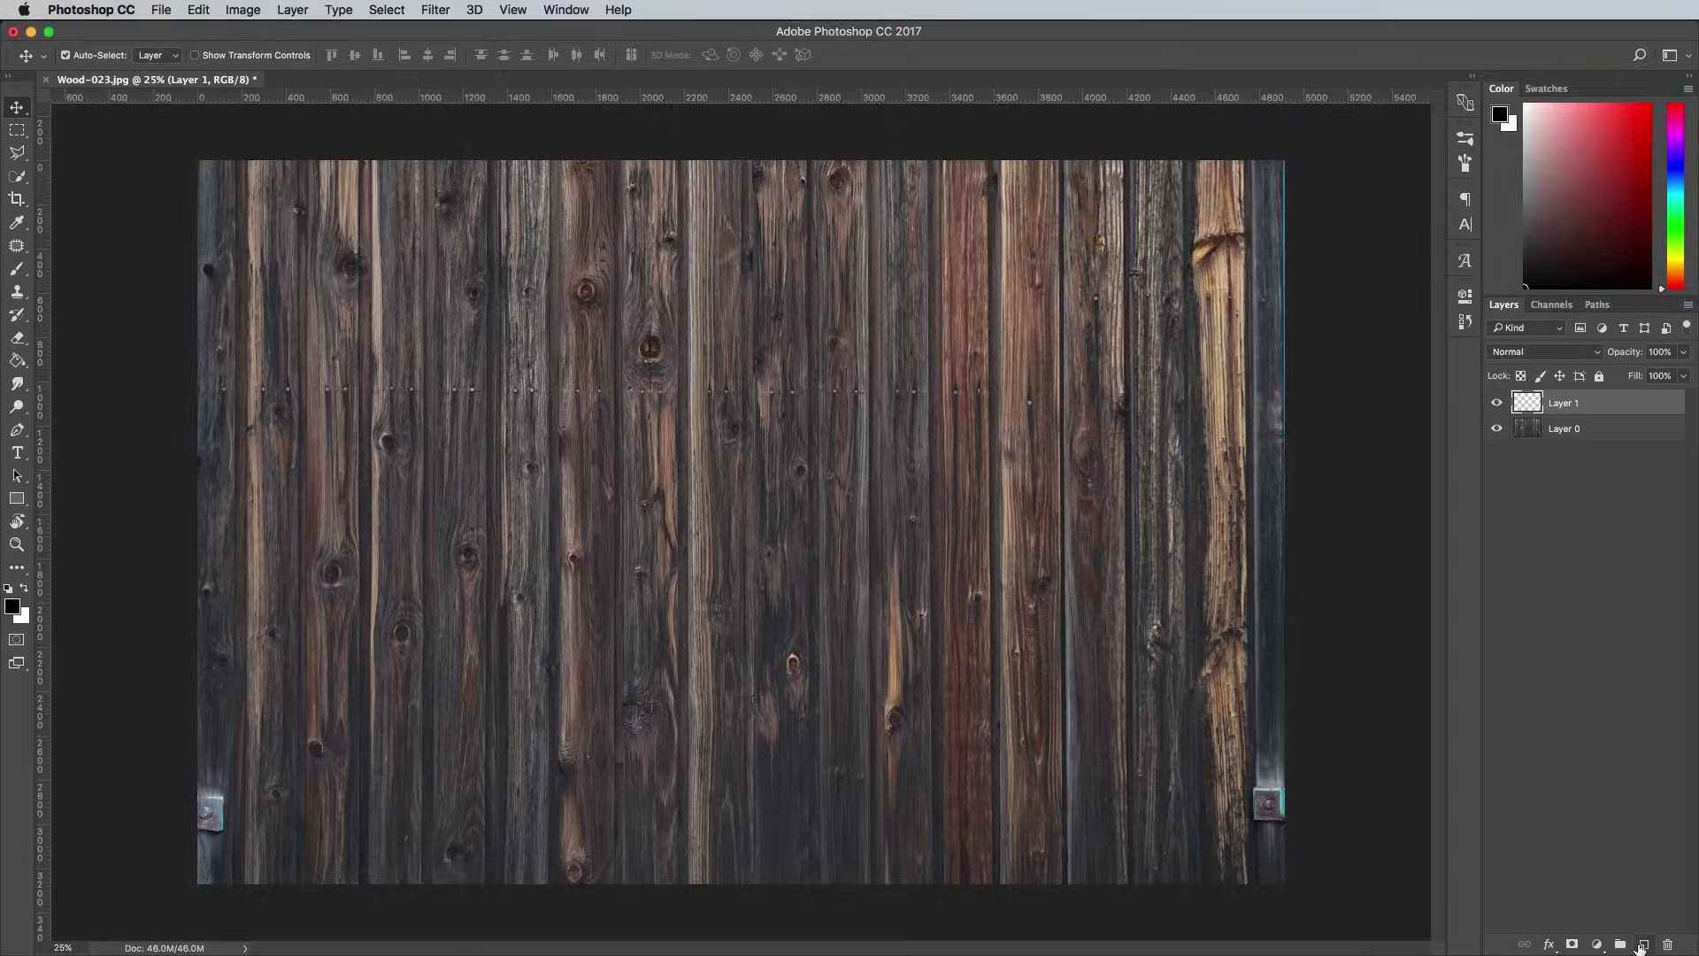
# Step: Fill the new empty layer with black and place it beneath the wood texture layer
pyautogui.hotkey('alt', 'BackSpace')
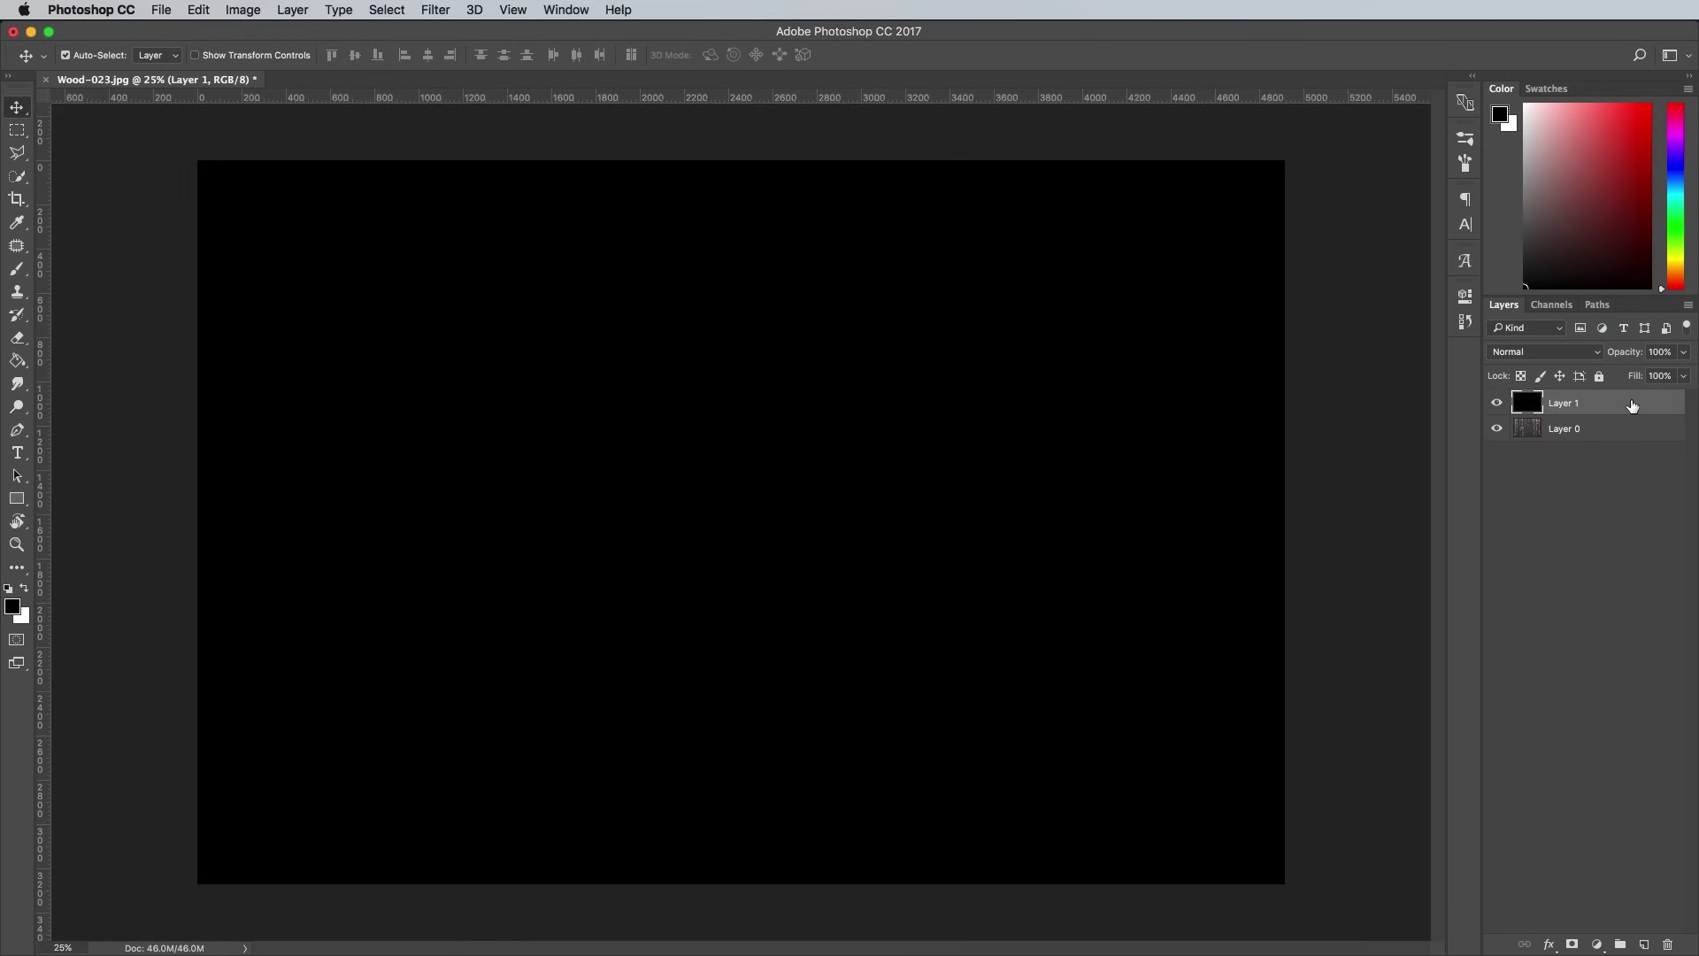
pyautogui.moveTo(1633, 405); pyautogui.dragTo(1630, 438)
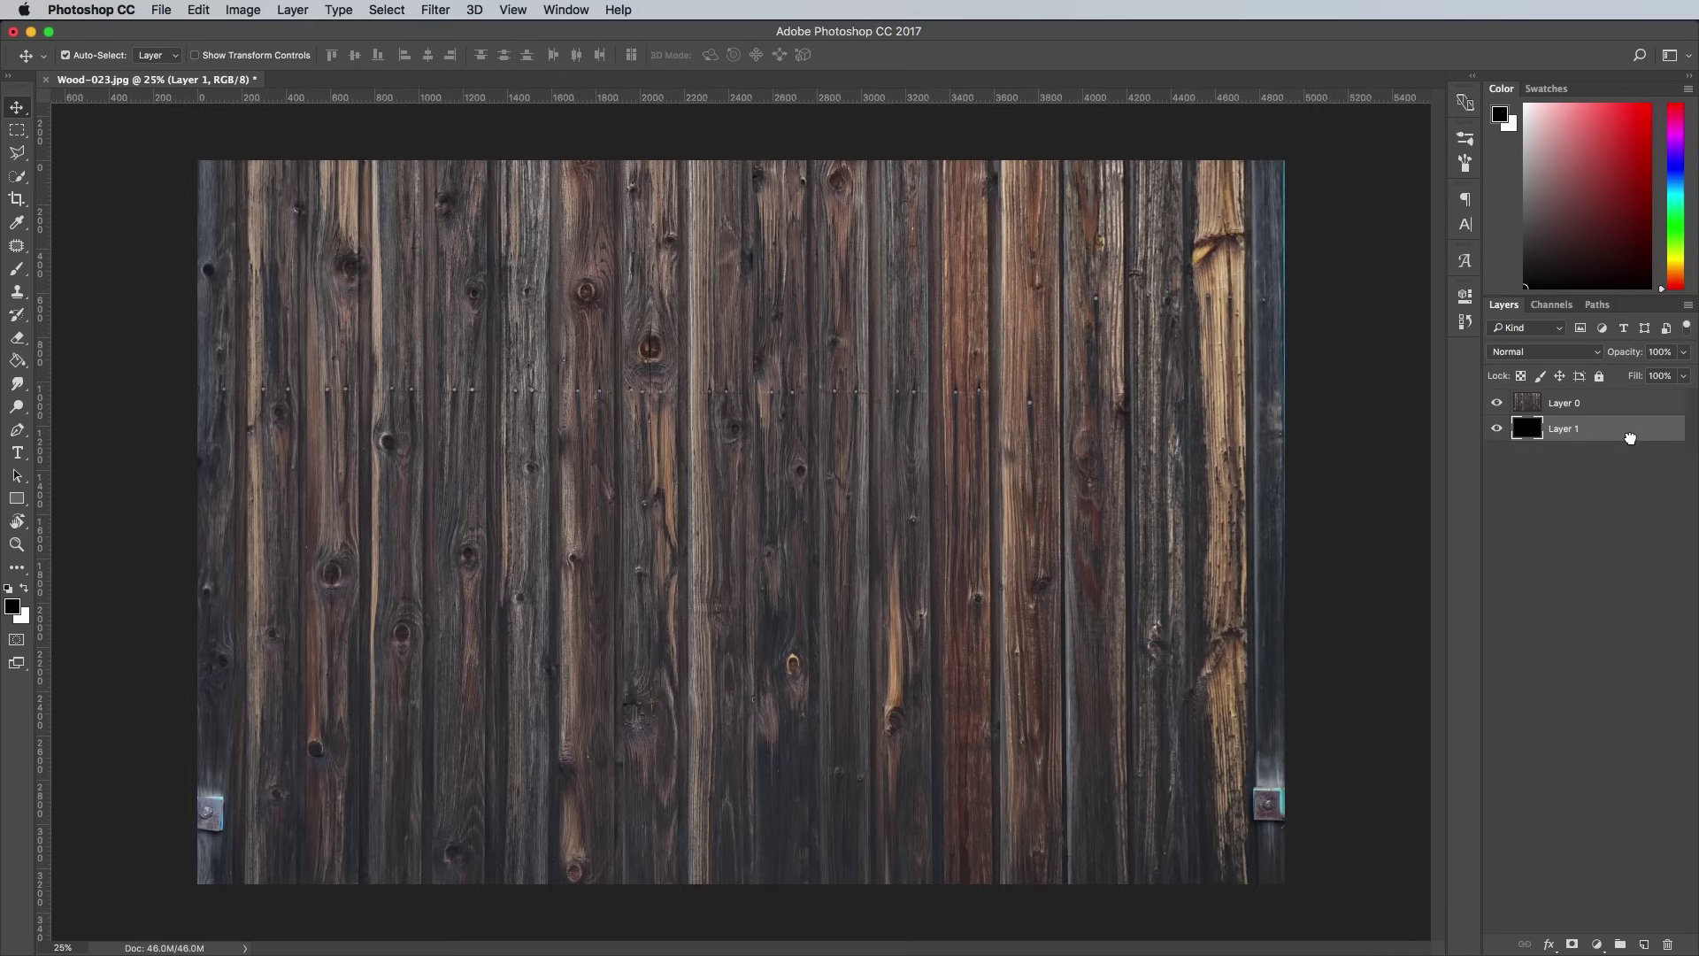
# Step: Set the wood texture layer's opacity to 30%
pyautogui.click(1621, 404)
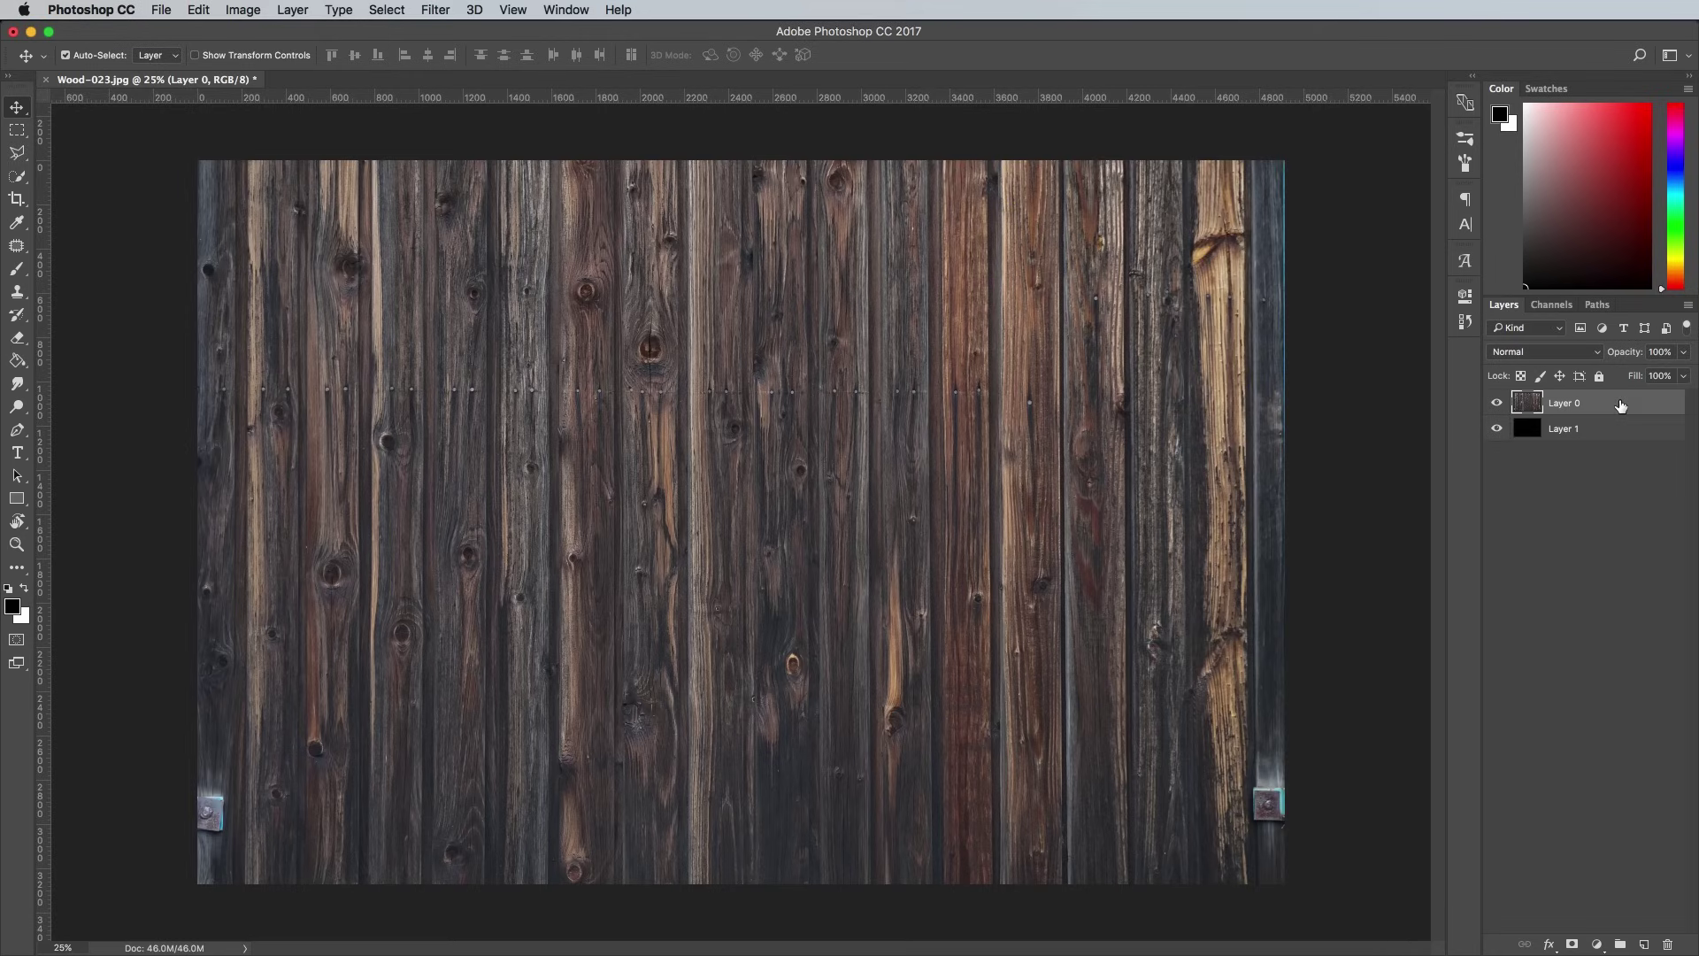
pyautogui.click(1657, 351)
pyautogui.write('30')
pyautogui.press('Return')
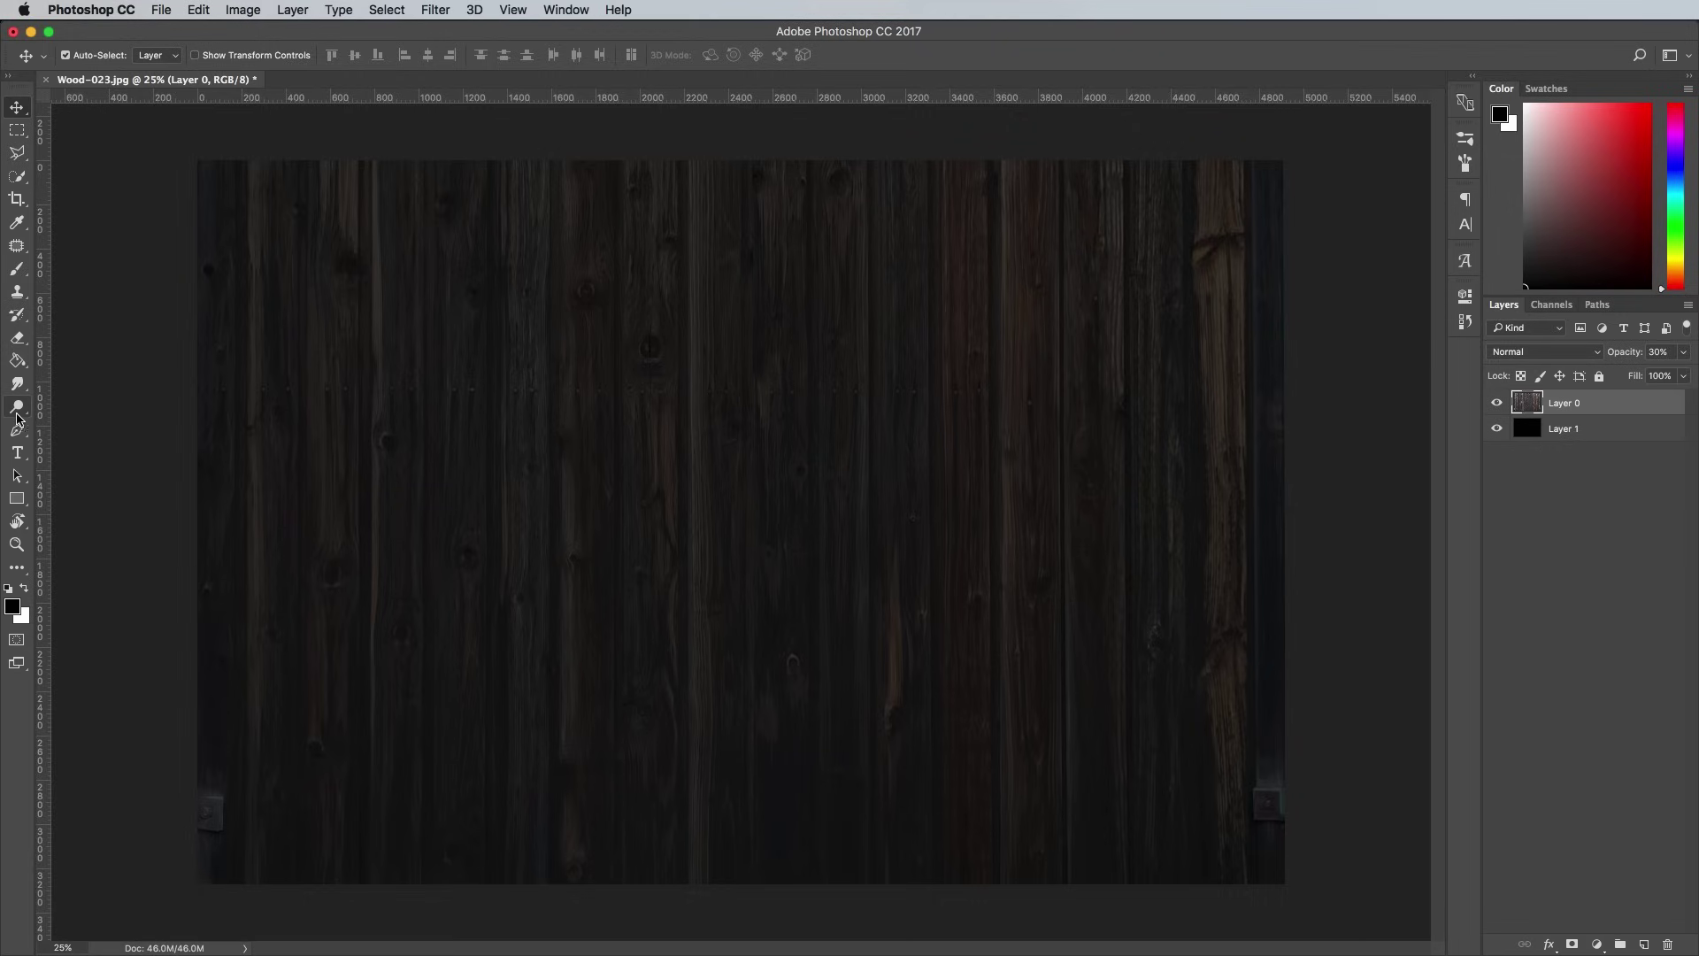
# Step: Add the letter O in Bebas Kai near the canvas centre and scale it up proportionally to about 6642%
pyautogui.click(17, 452)
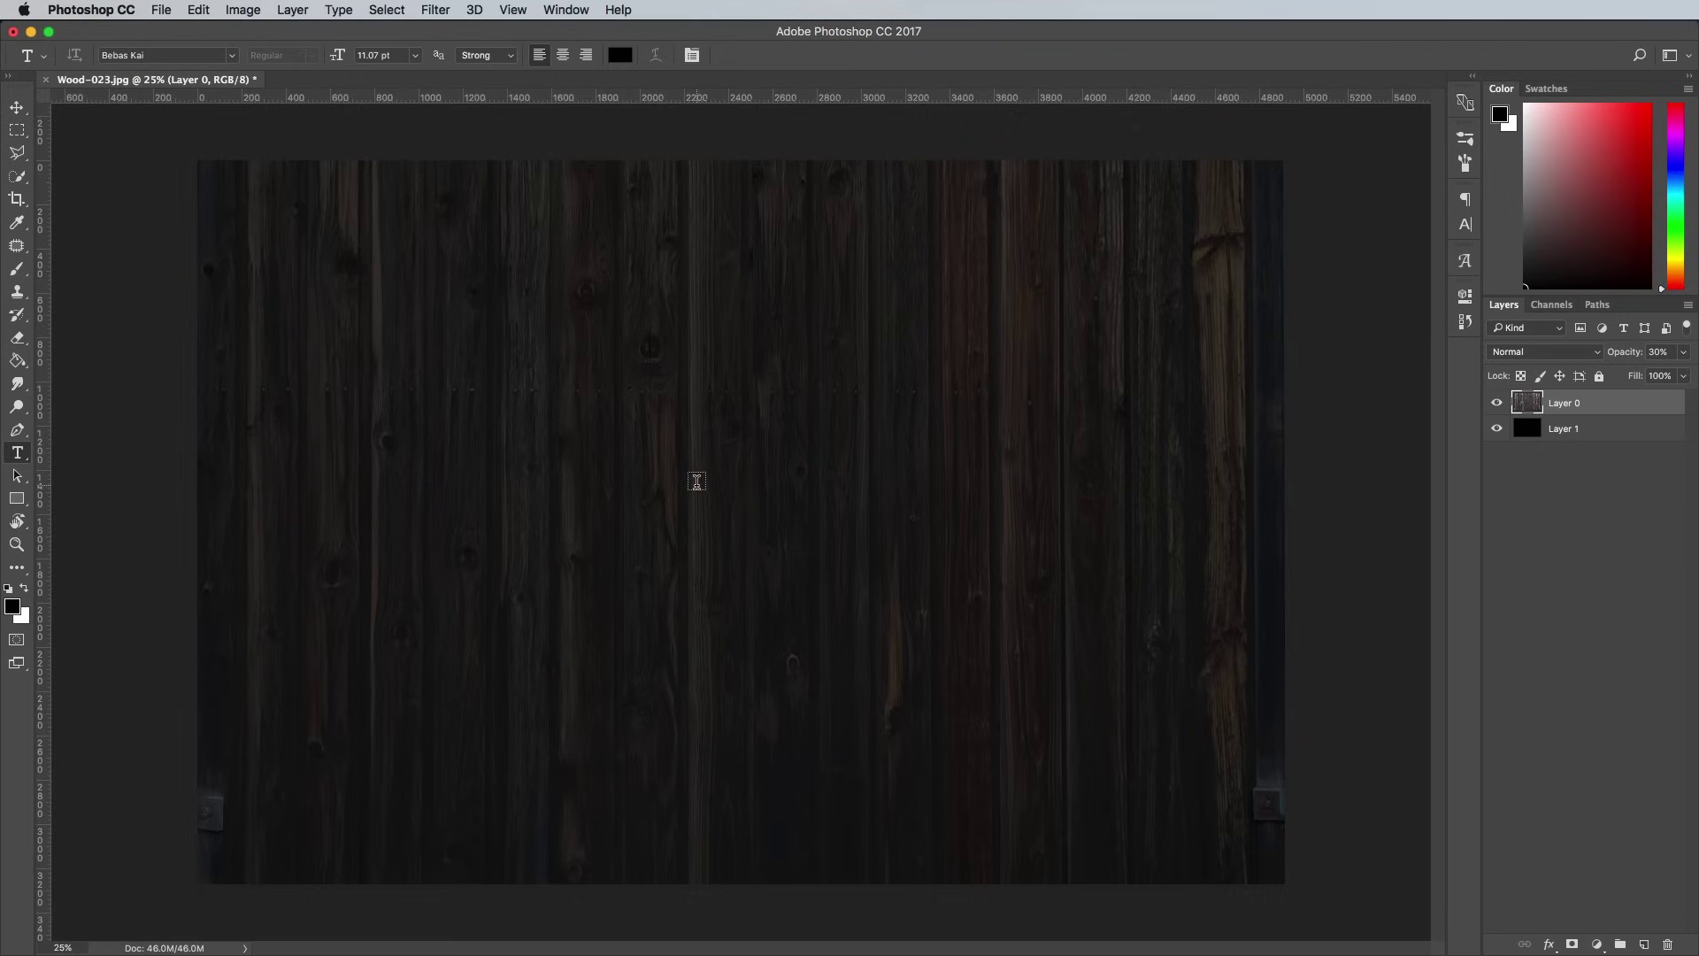
pyautogui.click(697, 482)
pyautogui.write('O')
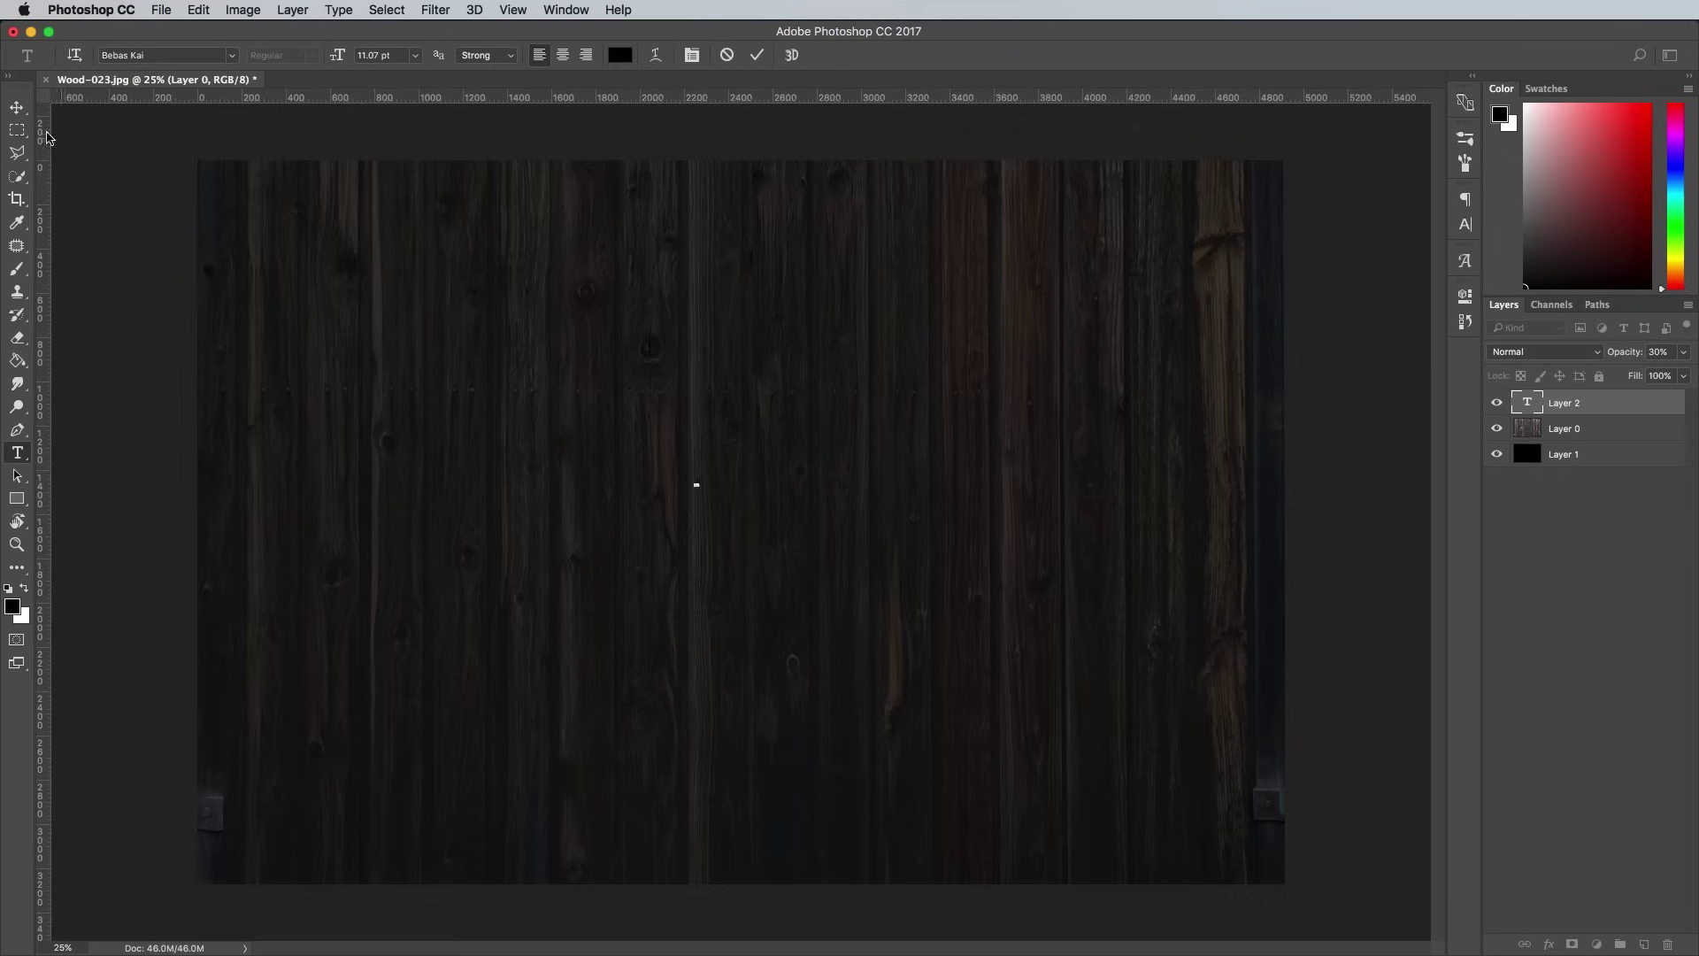
pyautogui.press('super+t')
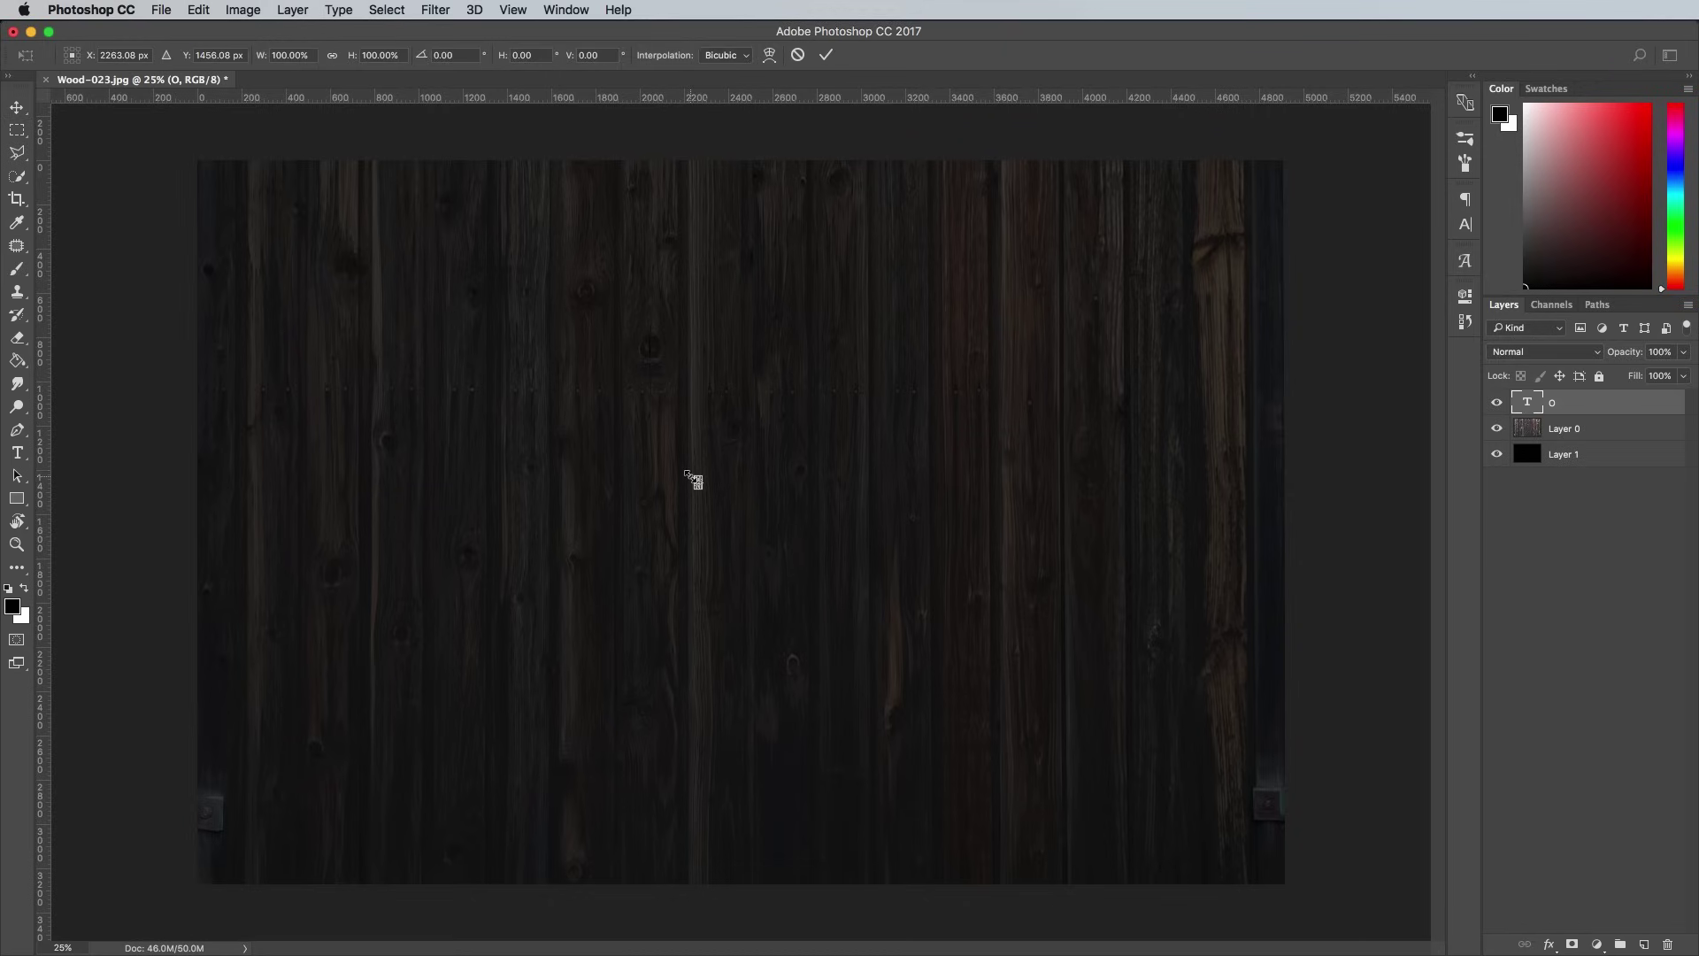
pyautogui.moveTo(683, 485); pyautogui.dragTo(413, 260)
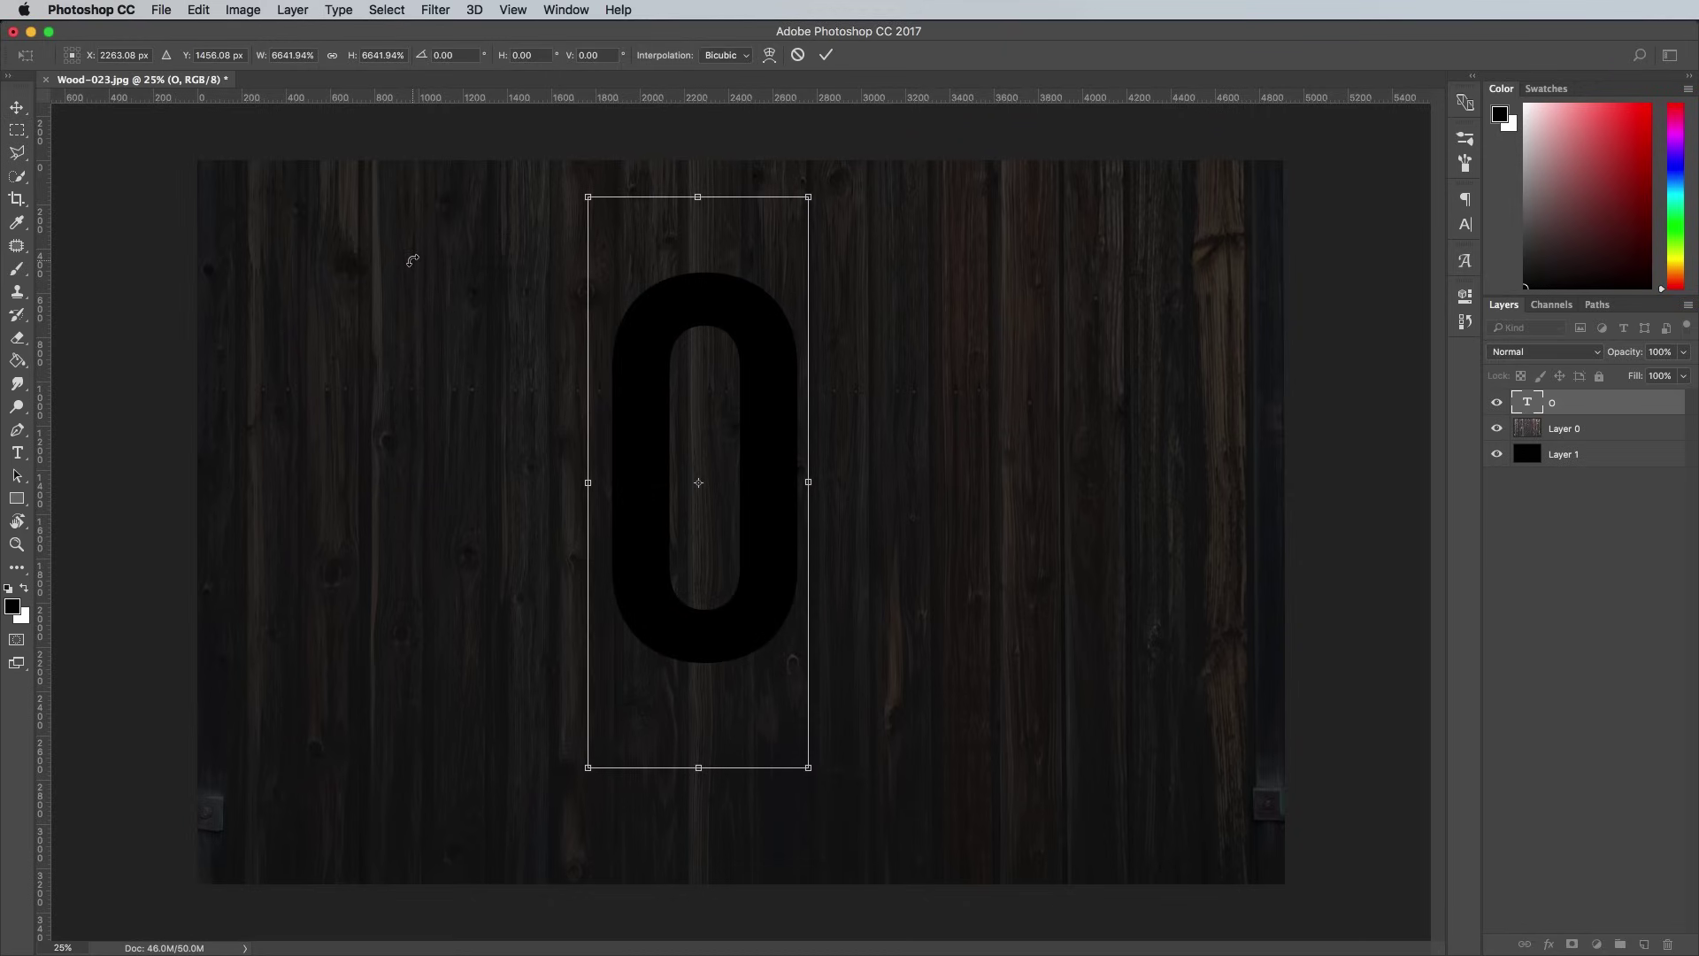
pyautogui.press('Return')
# Step: Change the colour of the letter O to white
pyautogui.press('t')
pyautogui.click(664, 418)
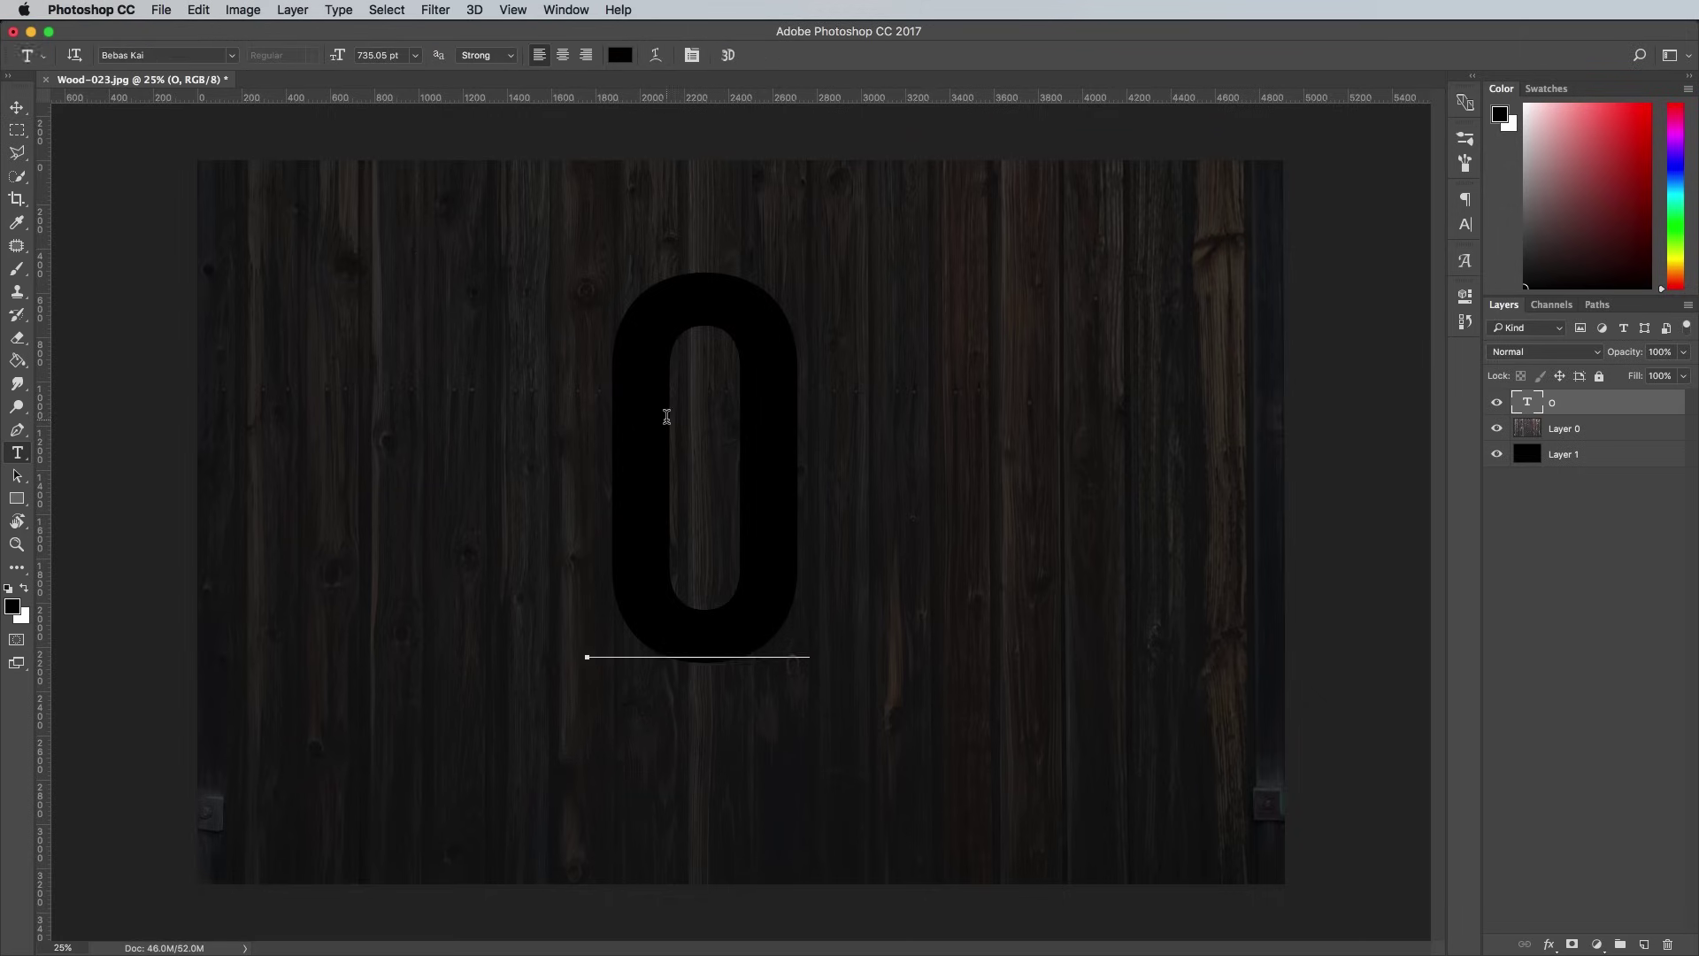
pyautogui.press('super+a')
pyautogui.click(23, 587)
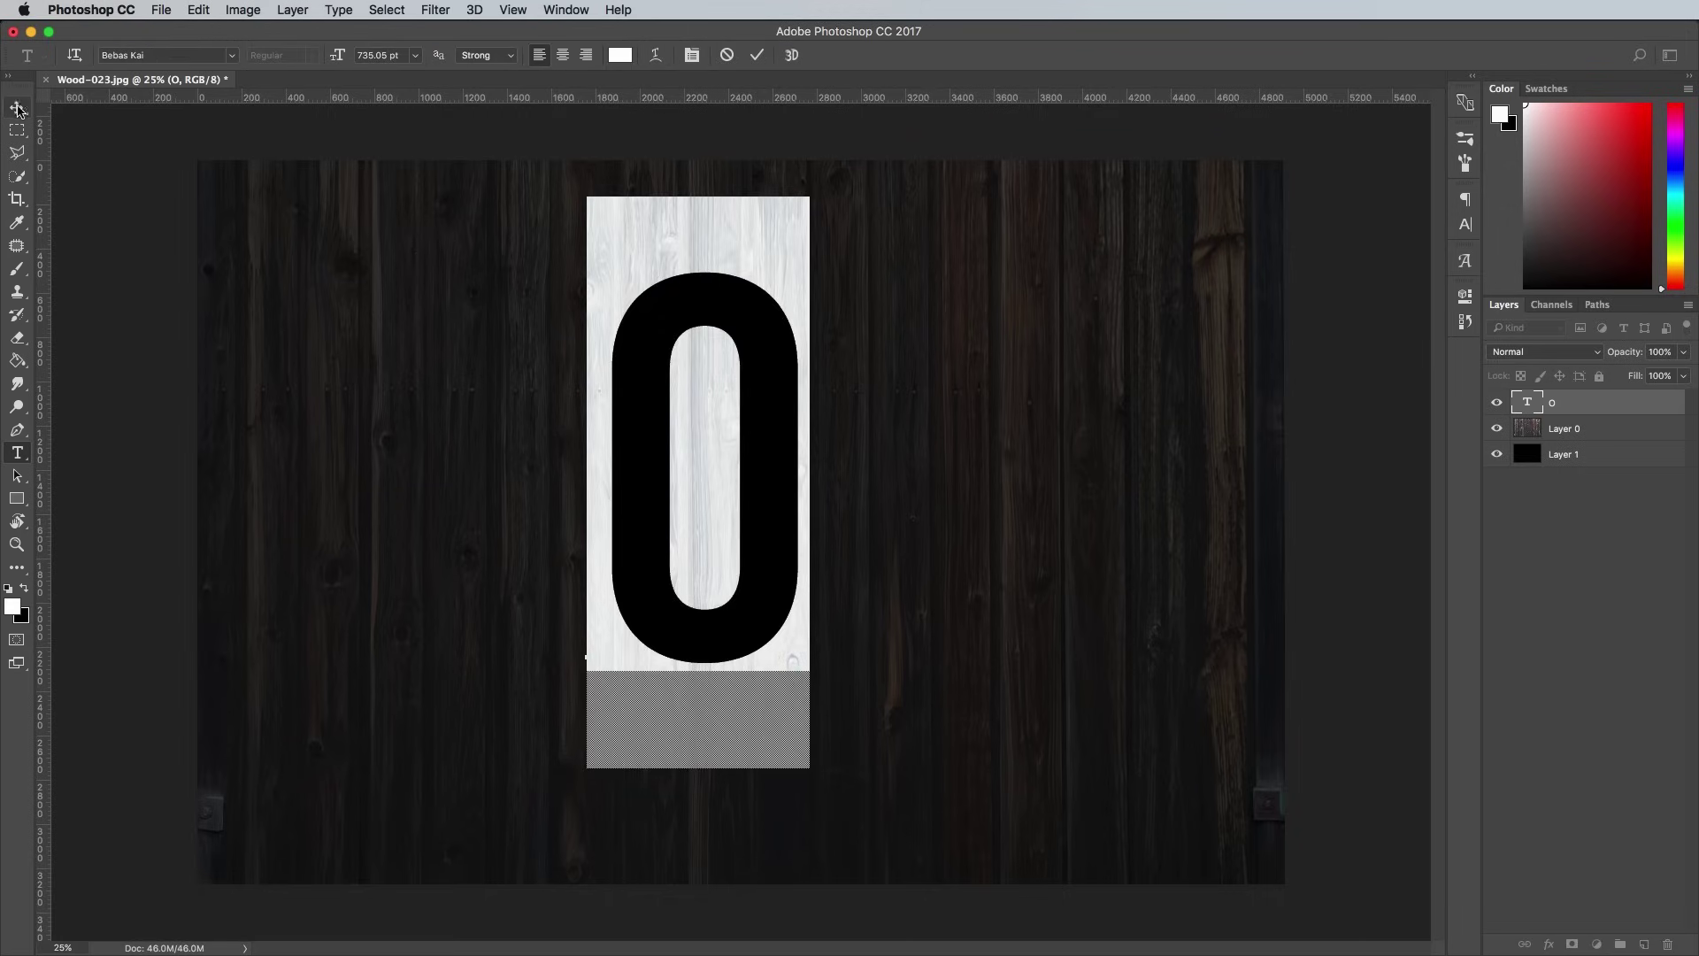
# Step: Reposition the white letter O at the middle of the wood background
pyautogui.click(16, 107)
pyautogui.moveTo(629, 467); pyautogui.dragTo(657, 496)
pyautogui.press('super+plus')
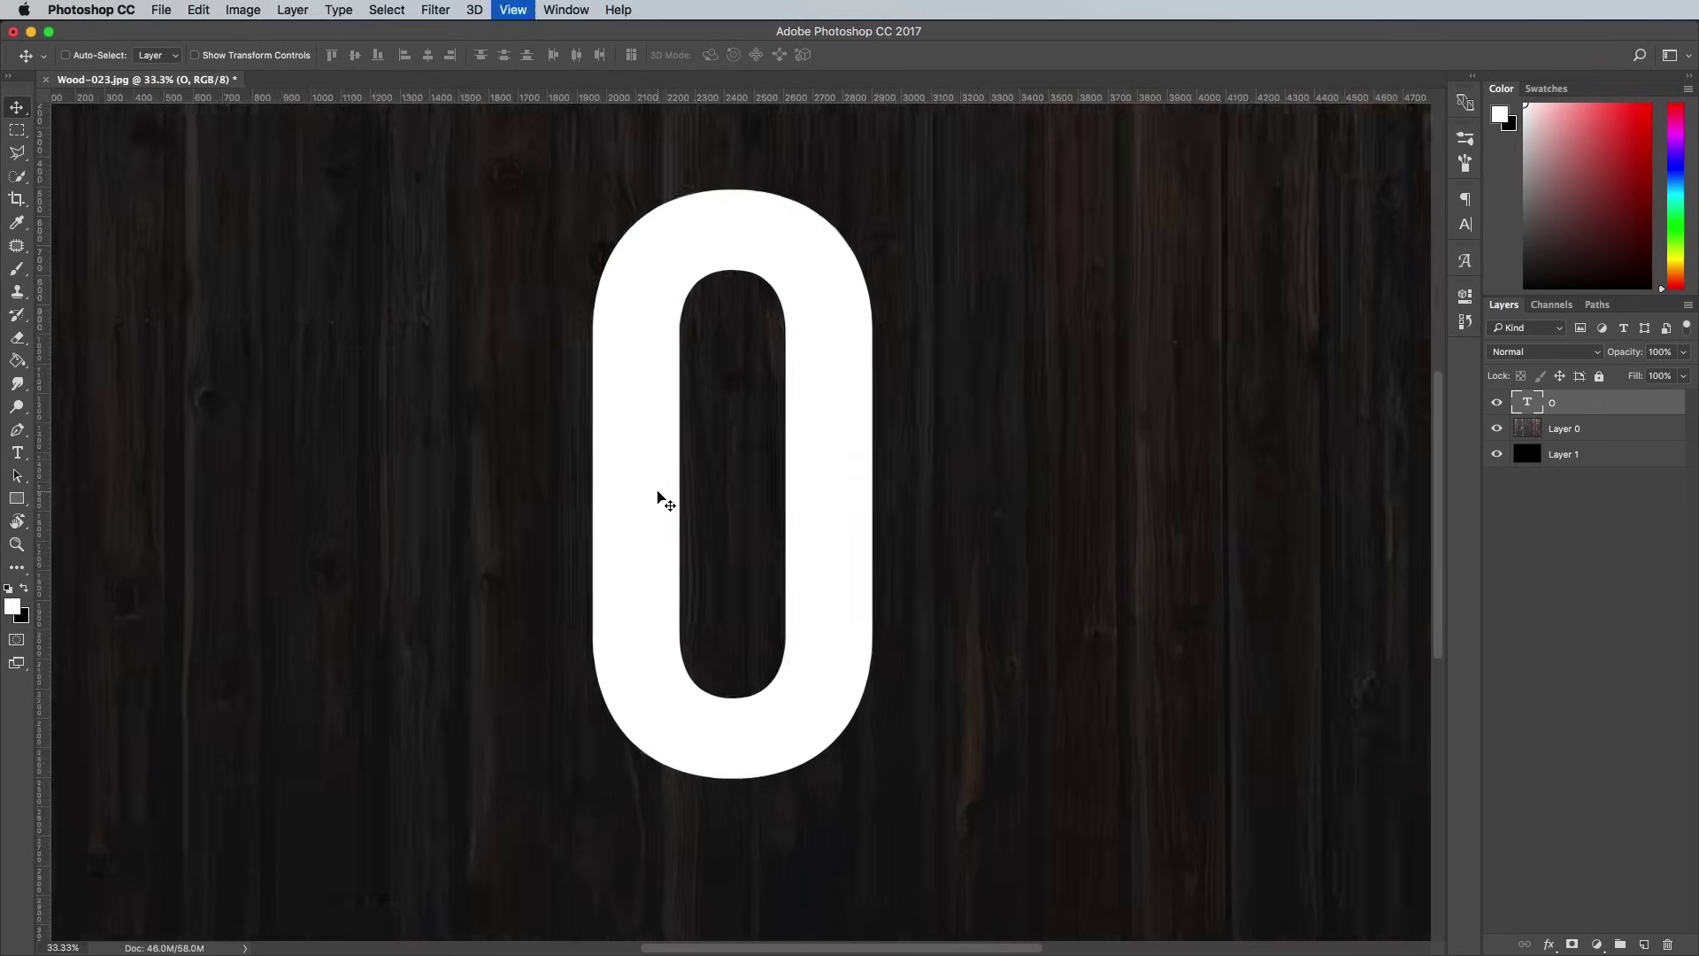
pyautogui.moveTo(657, 491); pyautogui.dragTo(666, 537)
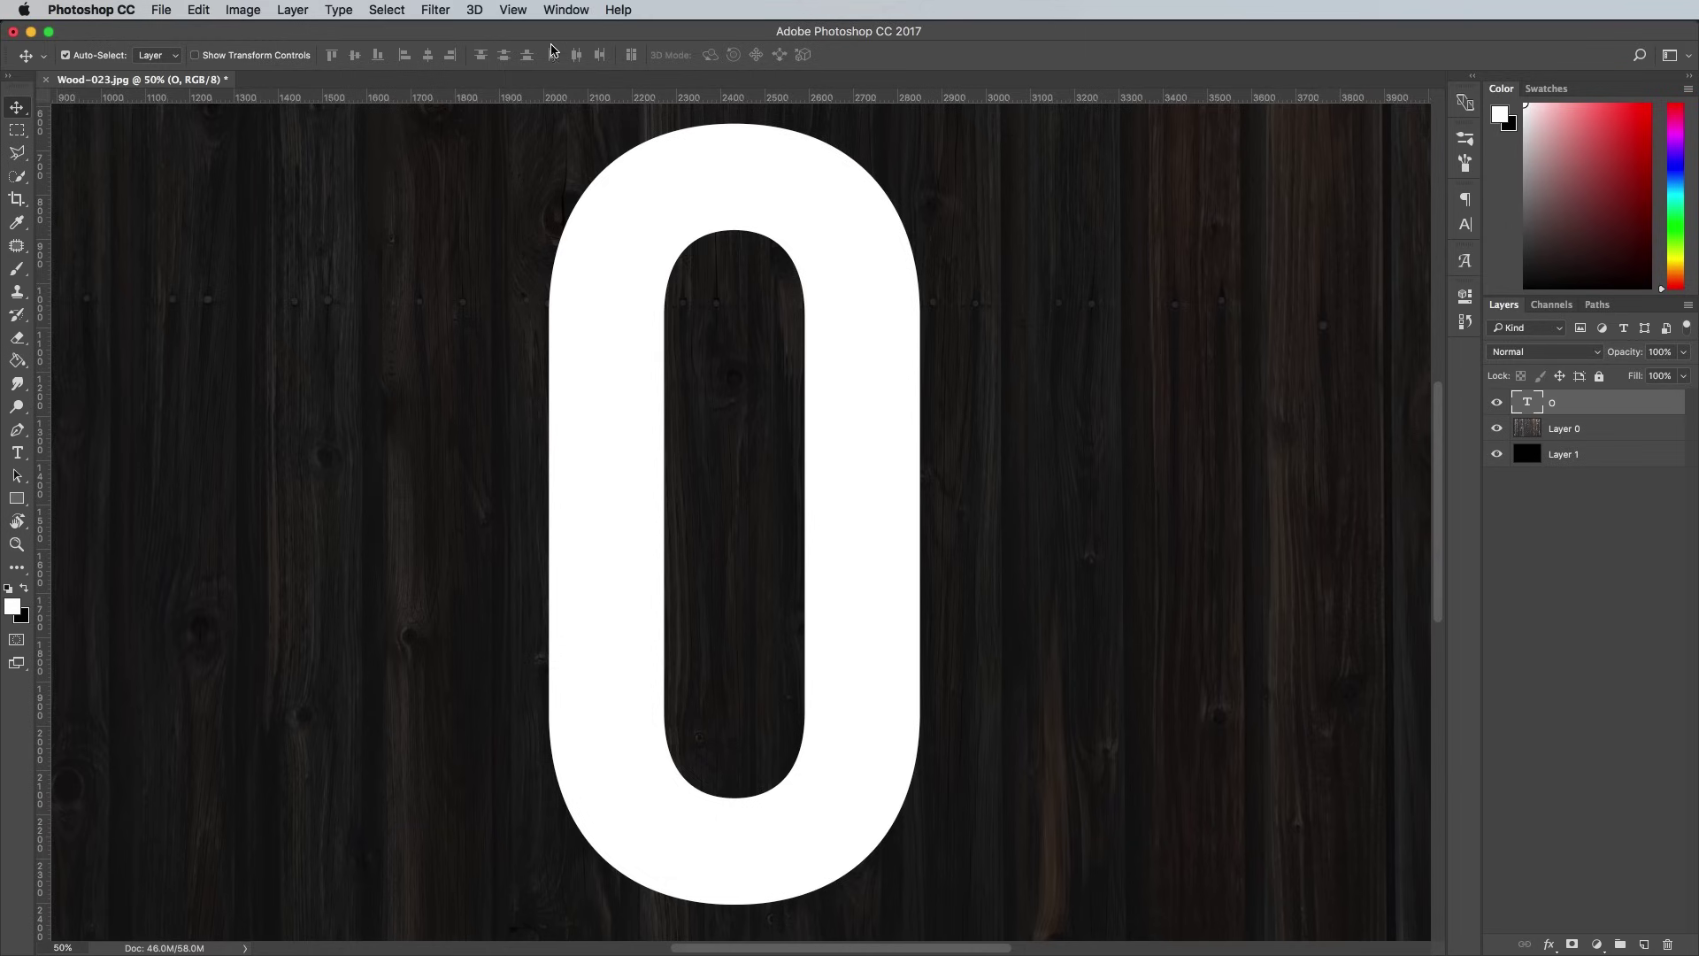
# Step: Create a 3D extrusion from the O text layer and set its extrusion depth to 0 px
pyautogui.click(469, 9)
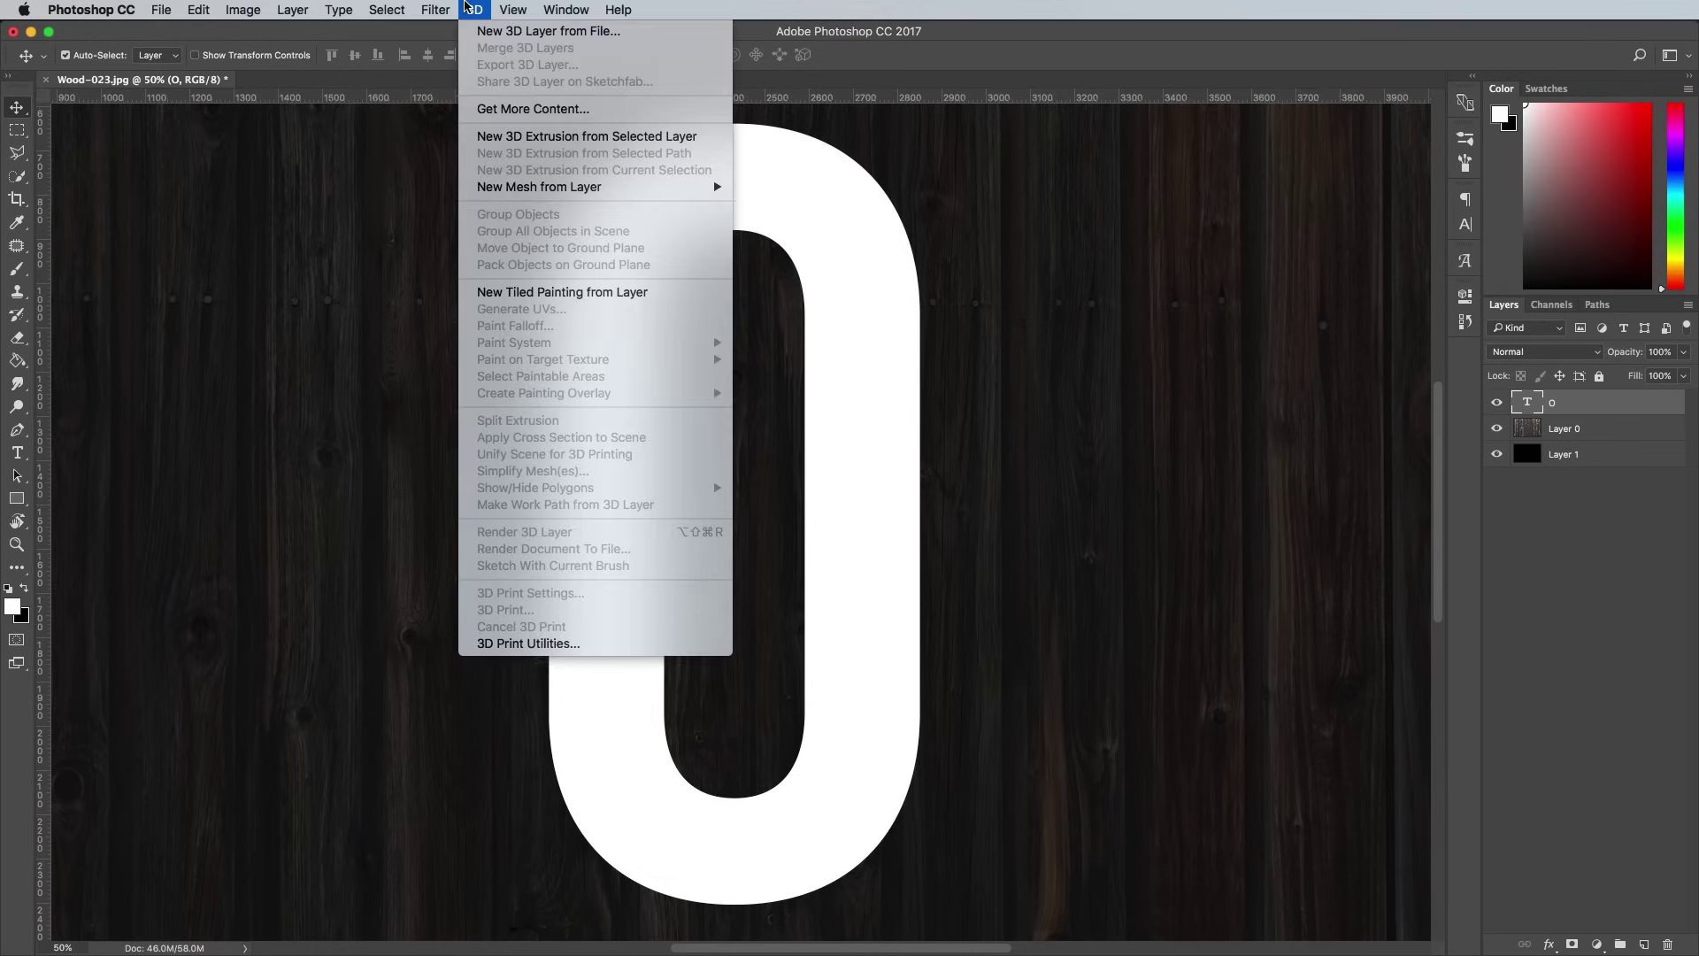
pyautogui.click(543, 135)
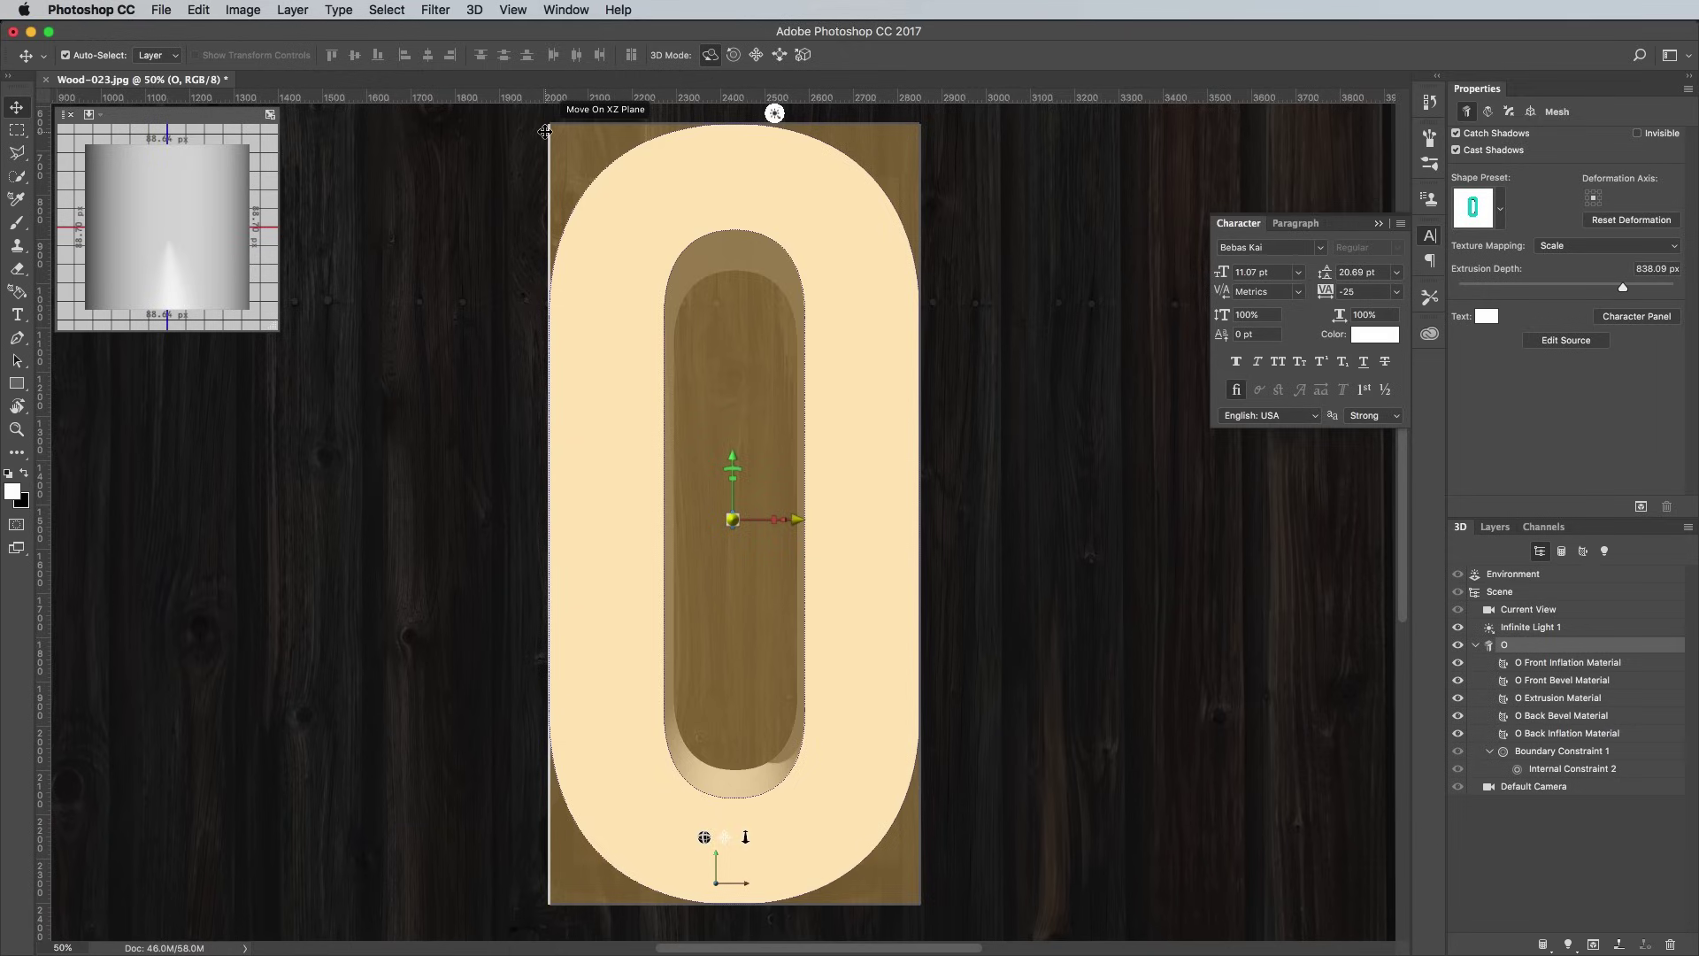
pyautogui.click(1658, 270)
pyautogui.write('0')
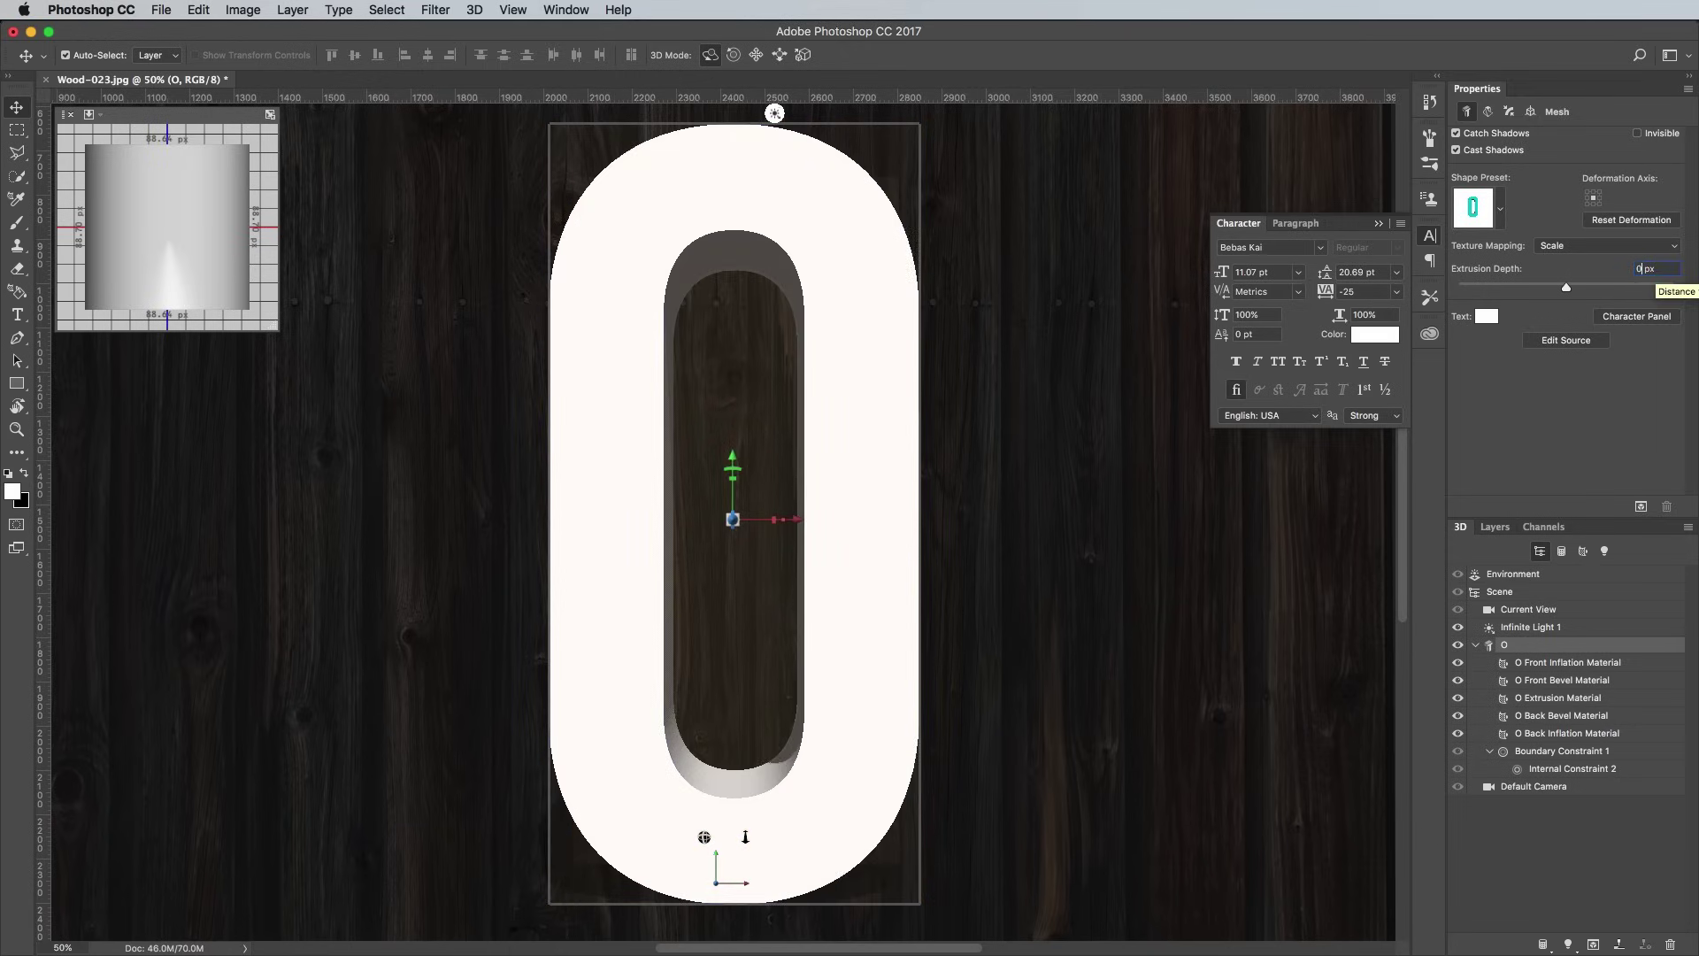
pyautogui.press('Return')
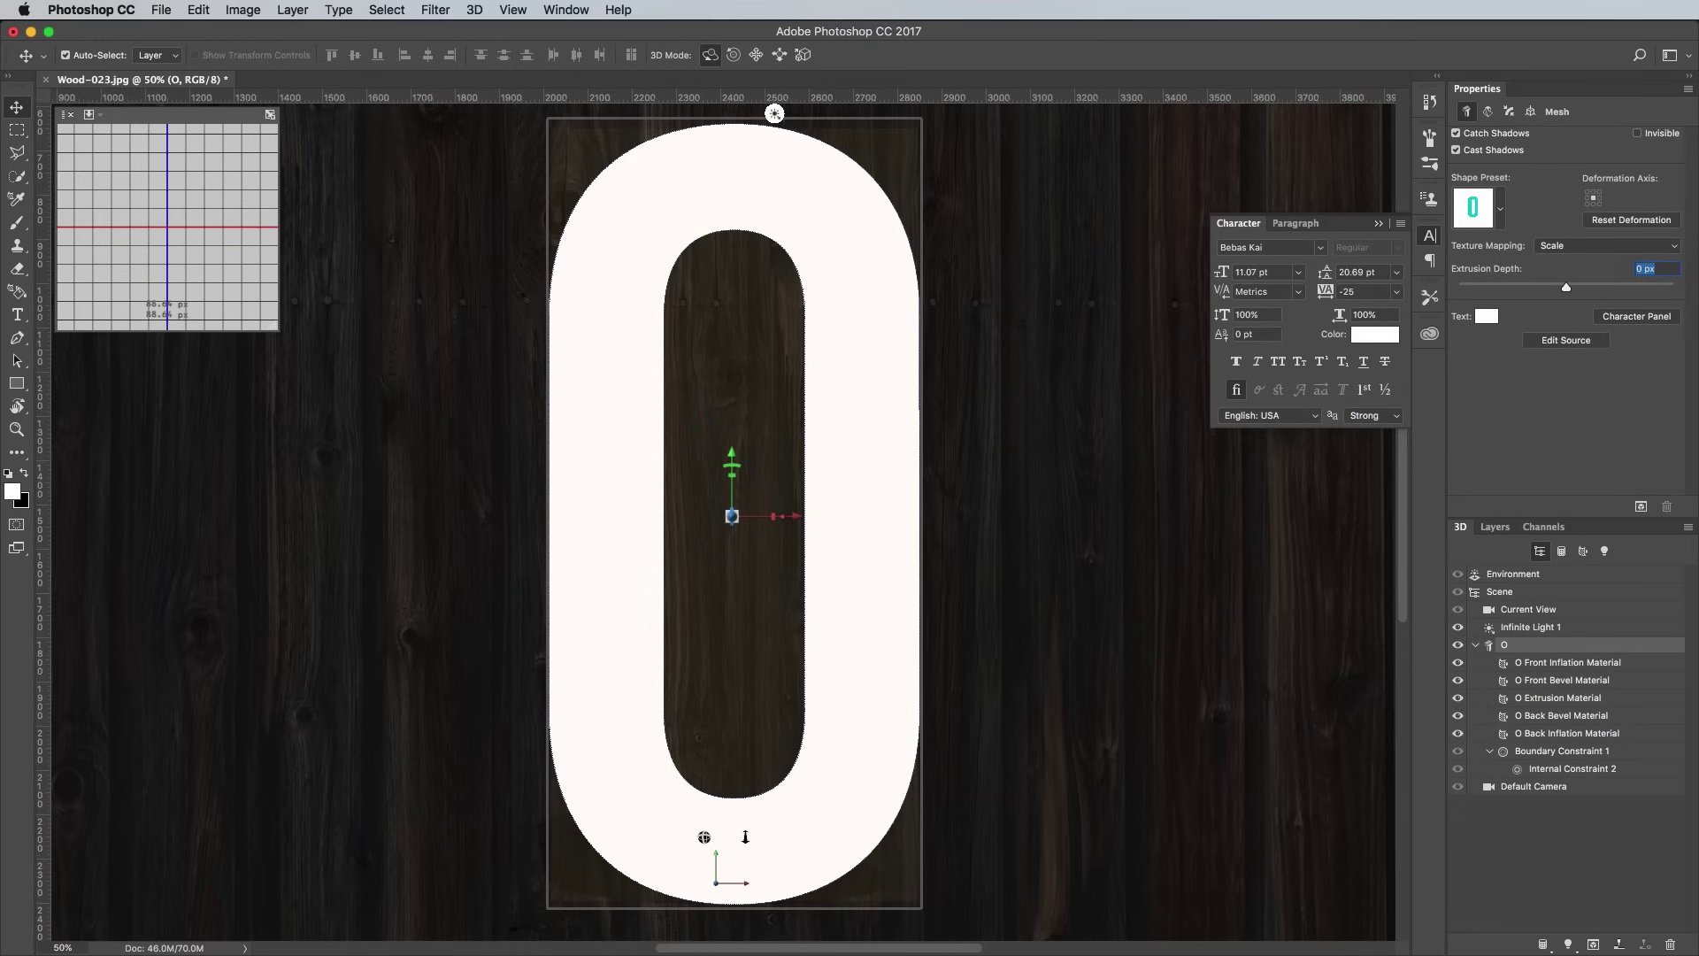
# Step: Give the front cap of the 3D O a bevel with a width of 10% and an angle of 85°
pyautogui.click(1510, 113)
pyautogui.click(1472, 200)
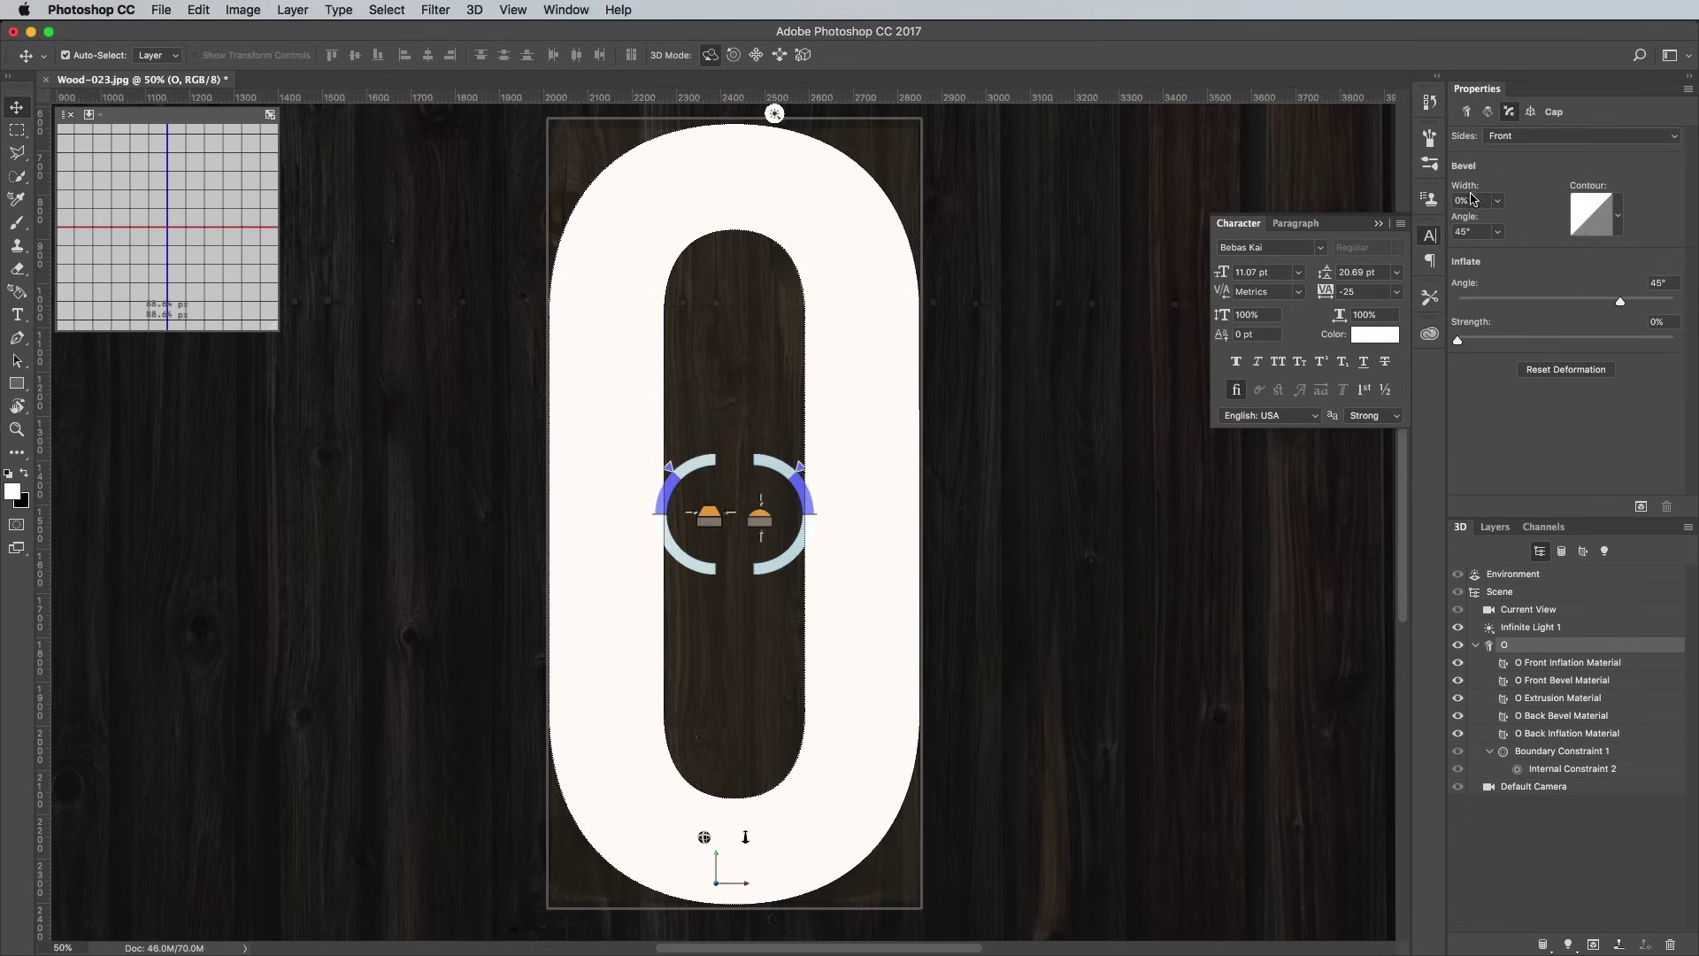
pyautogui.write('10')
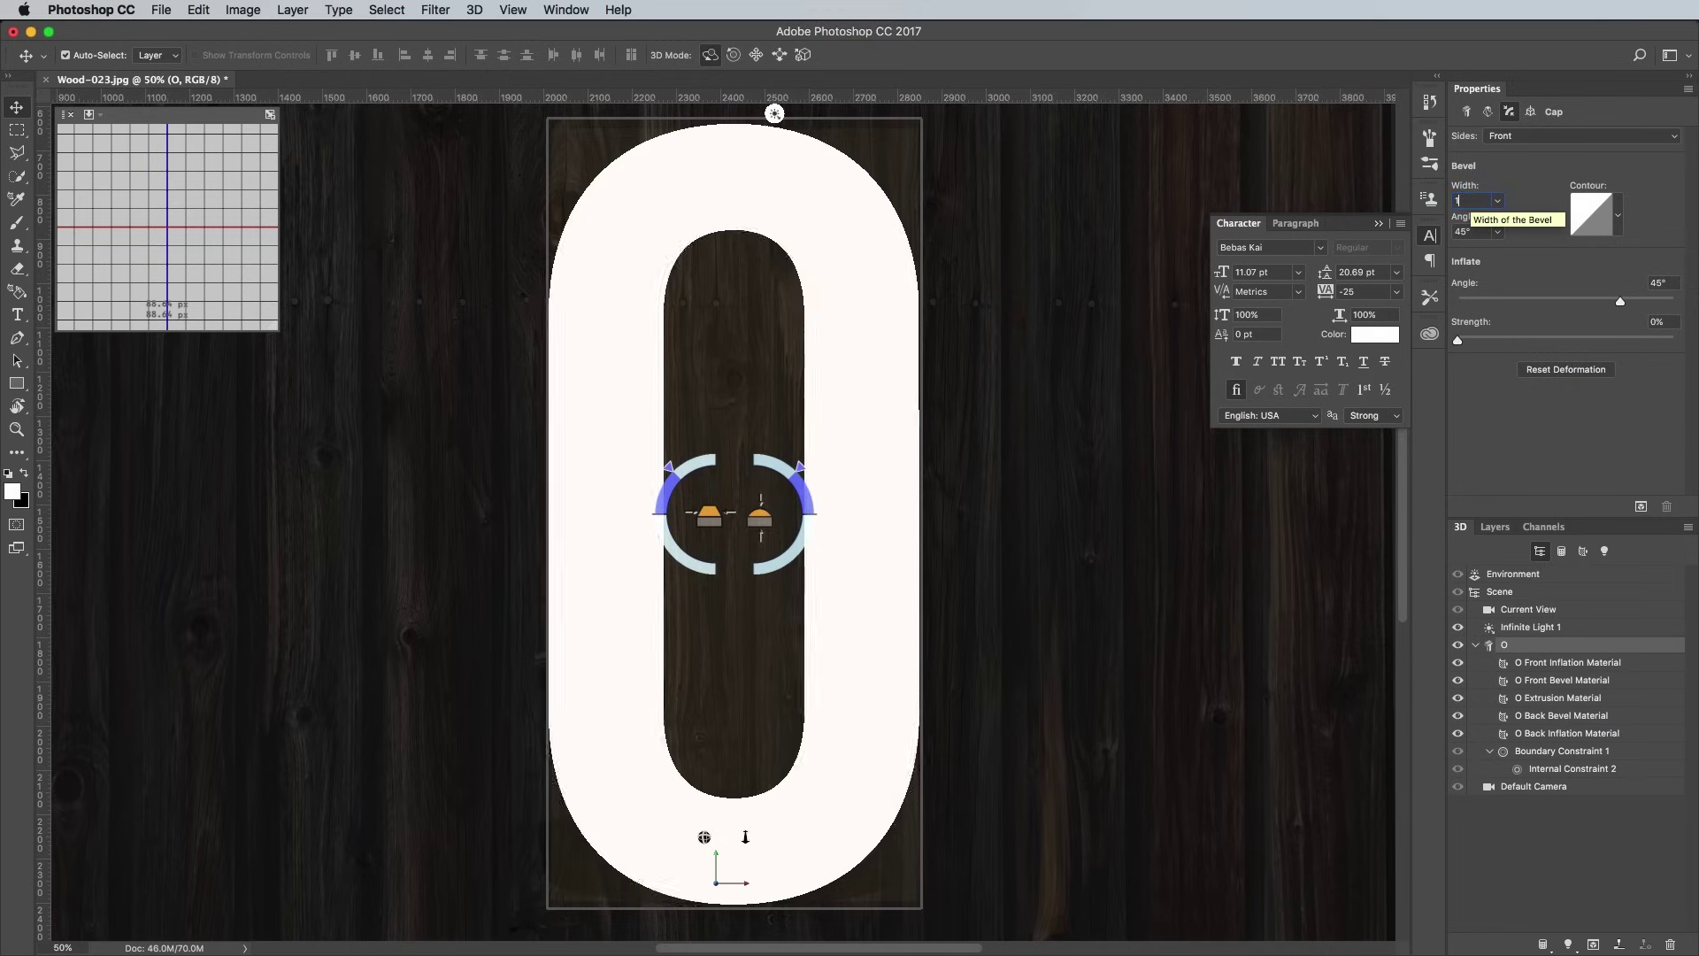
pyautogui.click(1502, 232)
pyautogui.moveTo(1520, 255); pyautogui.dragTo(1563, 264)
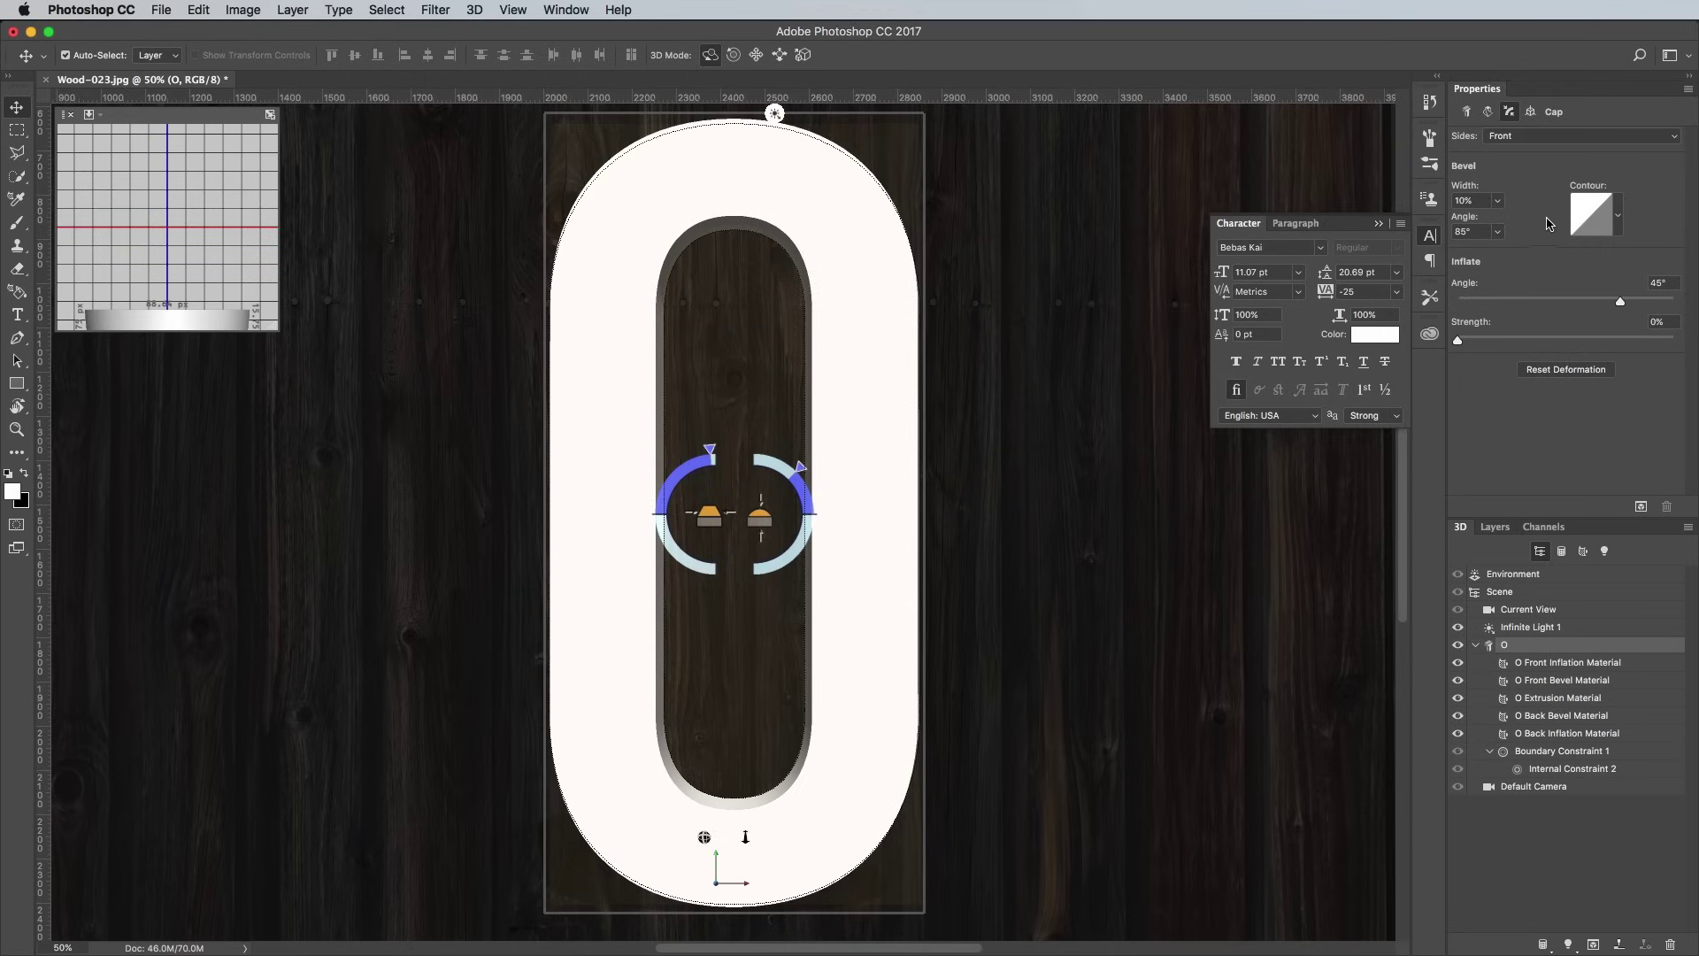
# Step: Edit the bevel contour: make its end points corners and lower the end point at input 100% to output 0%
pyautogui.click(1598, 222)
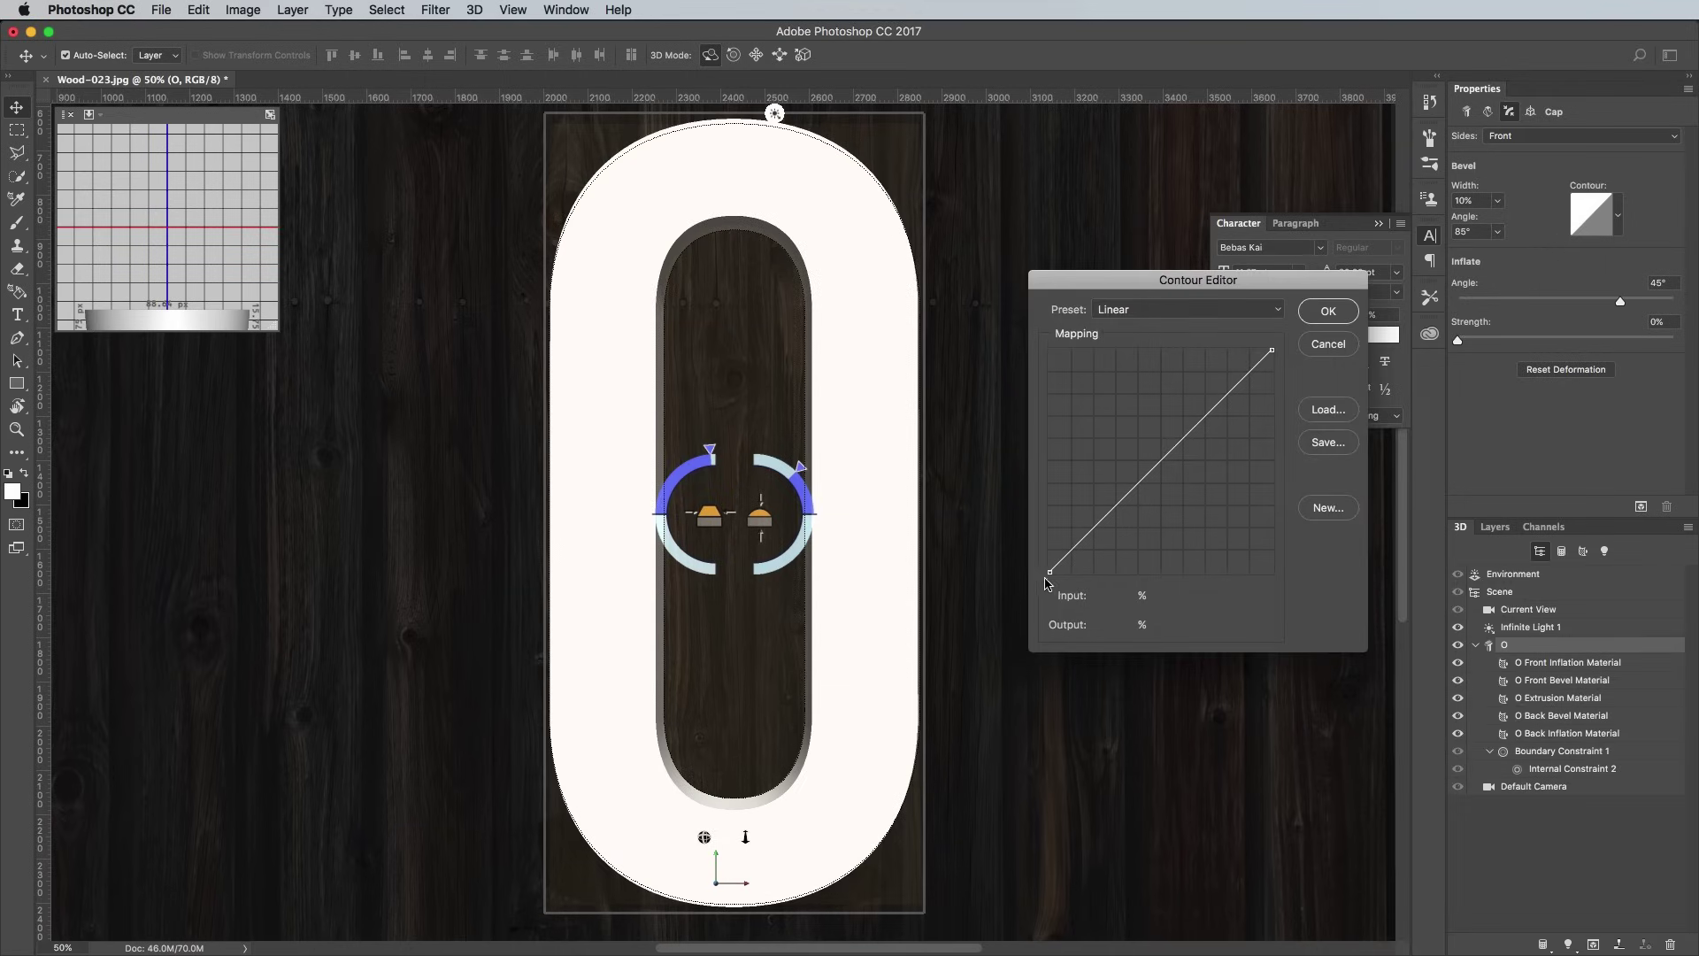
pyautogui.click(1050, 572)
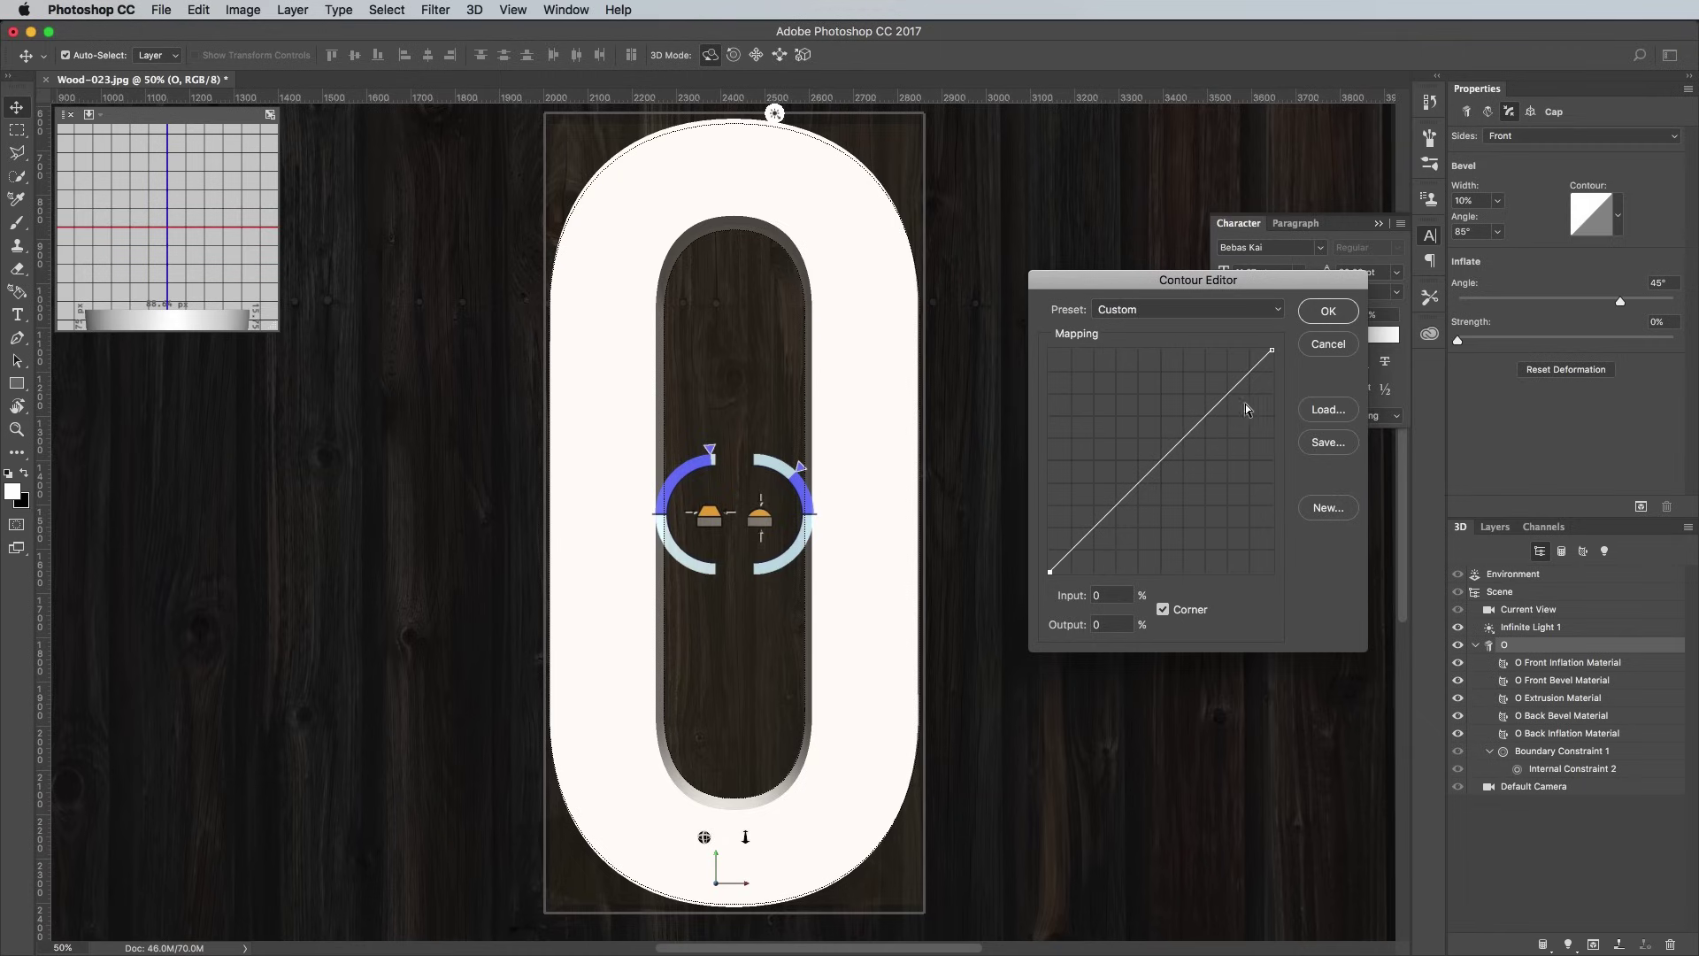
pyautogui.click(1273, 350)
pyautogui.click(1163, 610)
pyautogui.moveTo(1273, 350); pyautogui.dragTo(1303, 592)
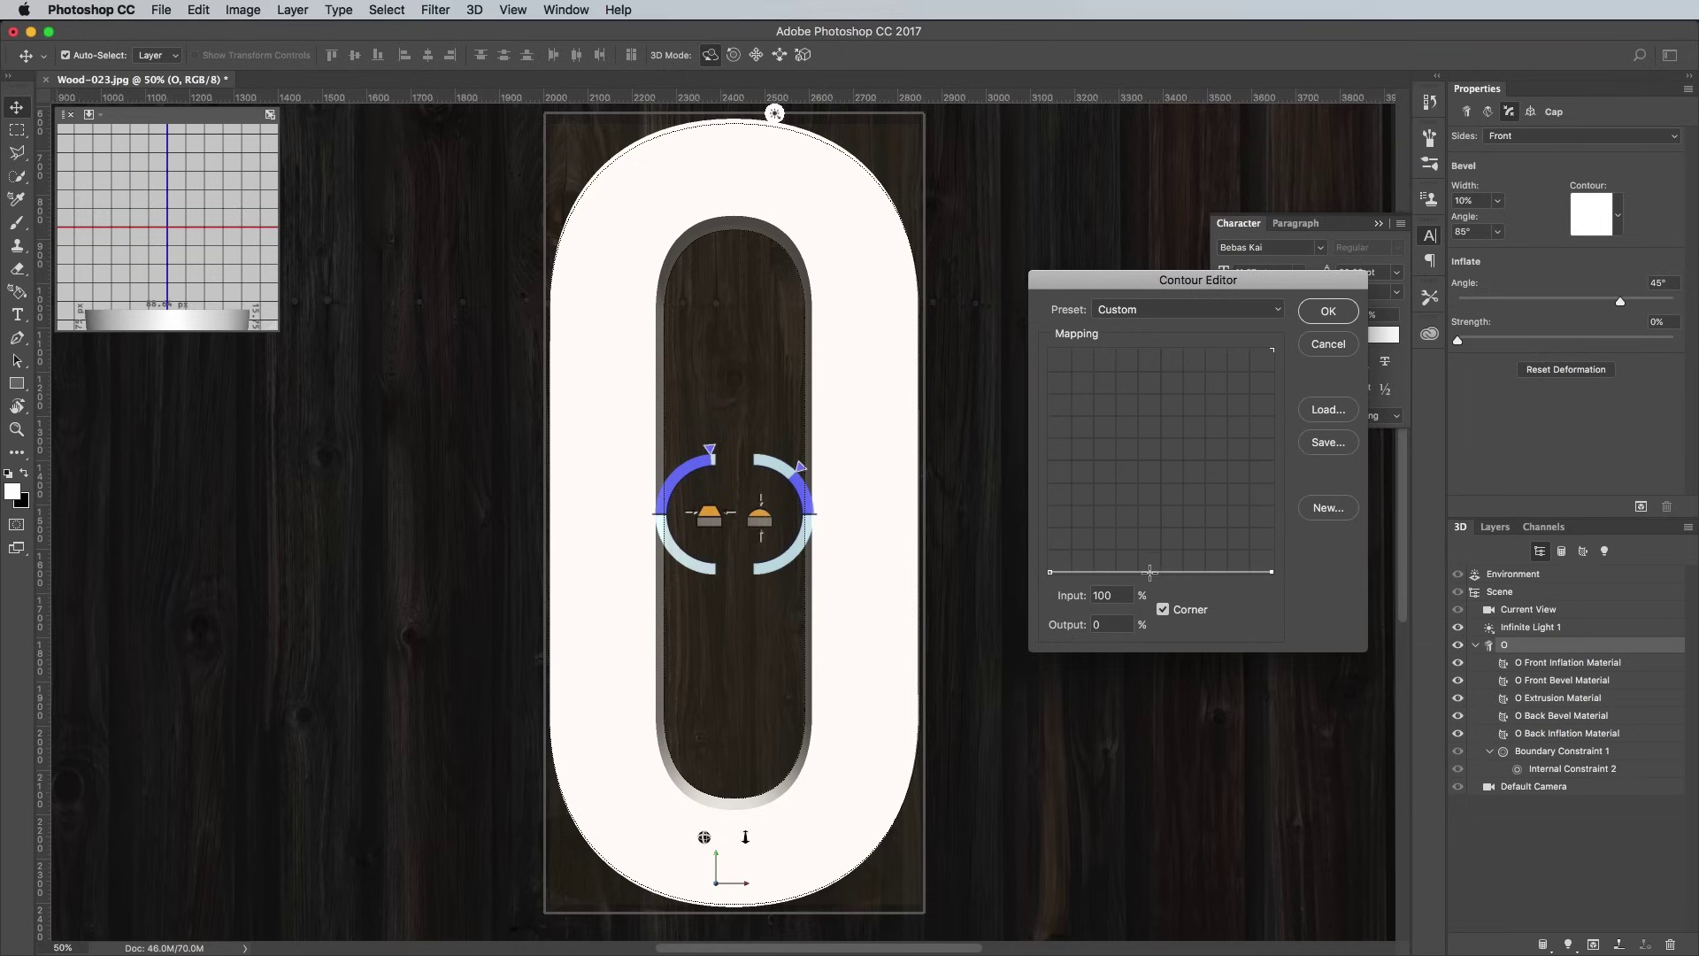
# Step: Add a corner point to the bevel contour at input 2% and output 100%
pyautogui.moveTo(1151, 570); pyautogui.dragTo(1079, 396)
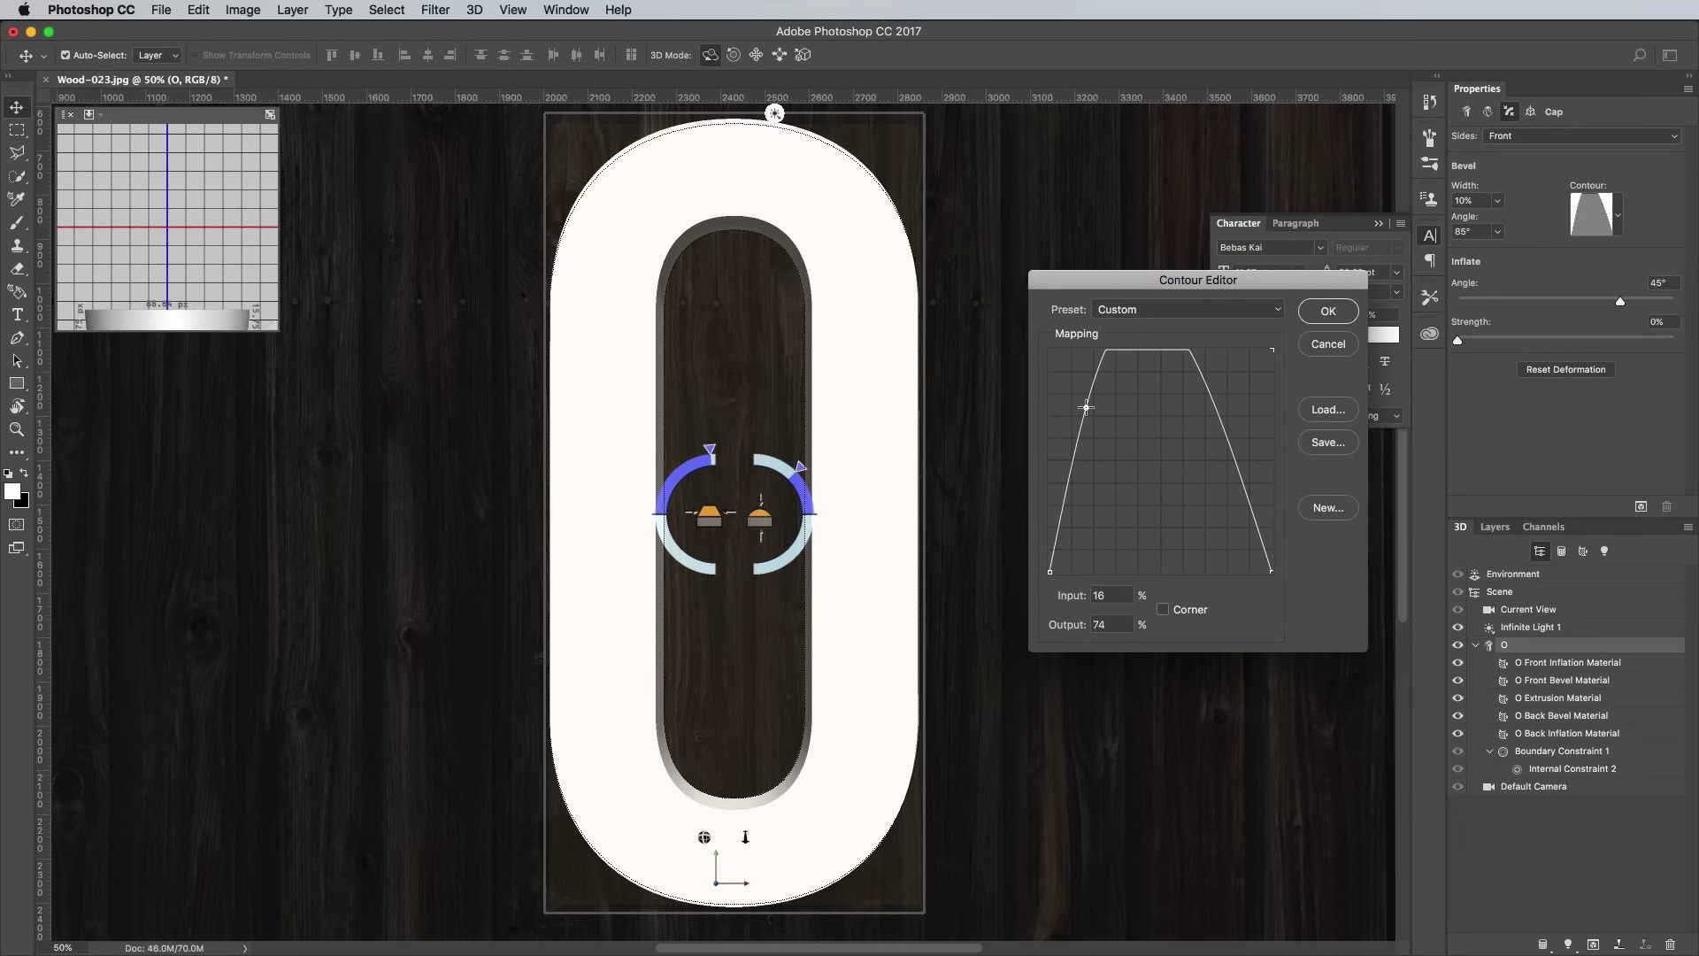
pyautogui.click(1164, 610)
pyautogui.doubleClick(1120, 599)
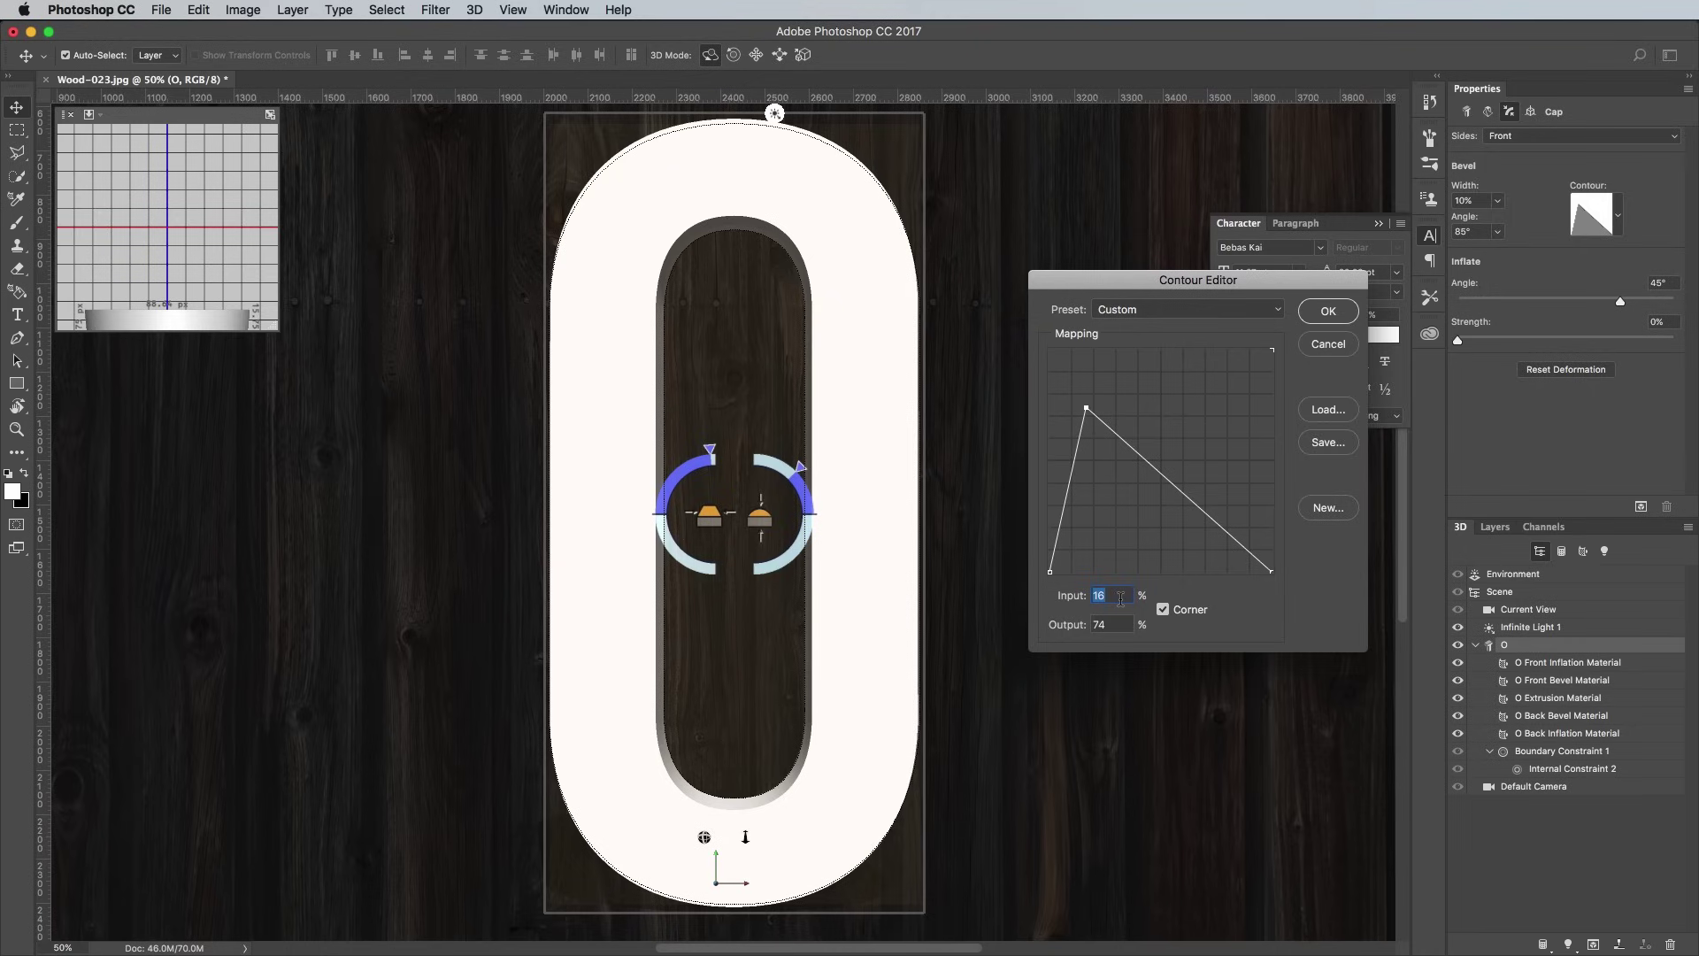
pyautogui.write('2')
pyautogui.press('Tab')
pyautogui.write('100')
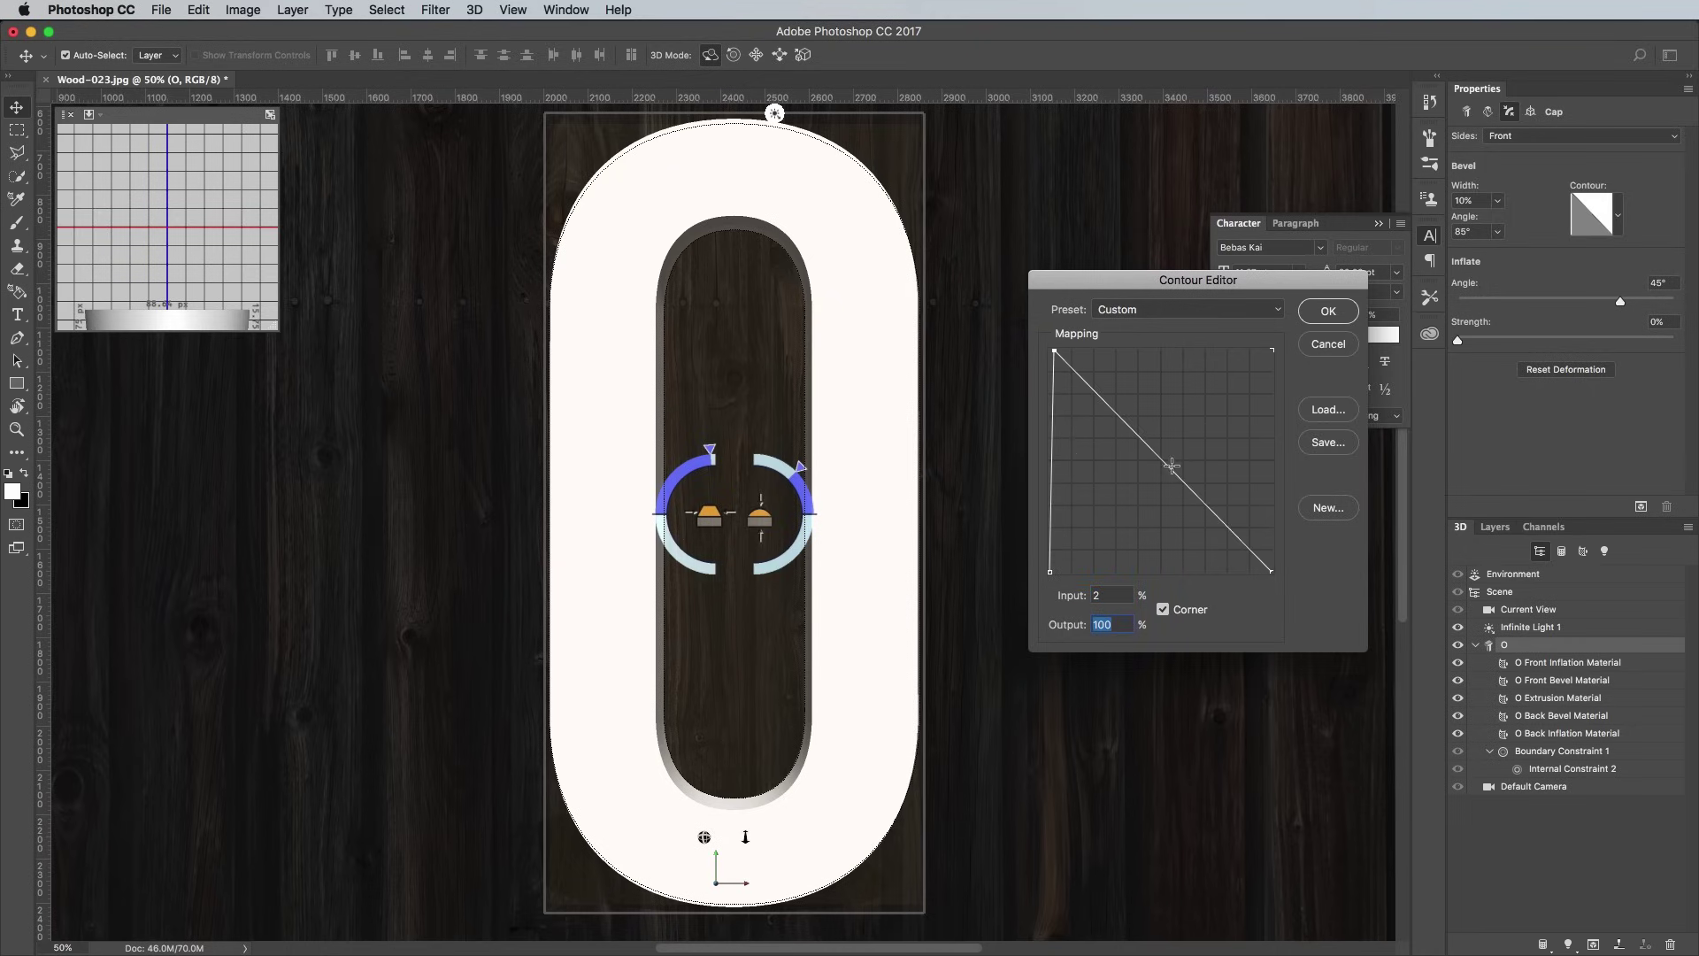
# Step: Add a second corner point to the bevel contour at input 98% and output 100%, and apply the contour
pyautogui.moveTo(1175, 472); pyautogui.dragTo(1225, 397)
pyautogui.click(1165, 609)
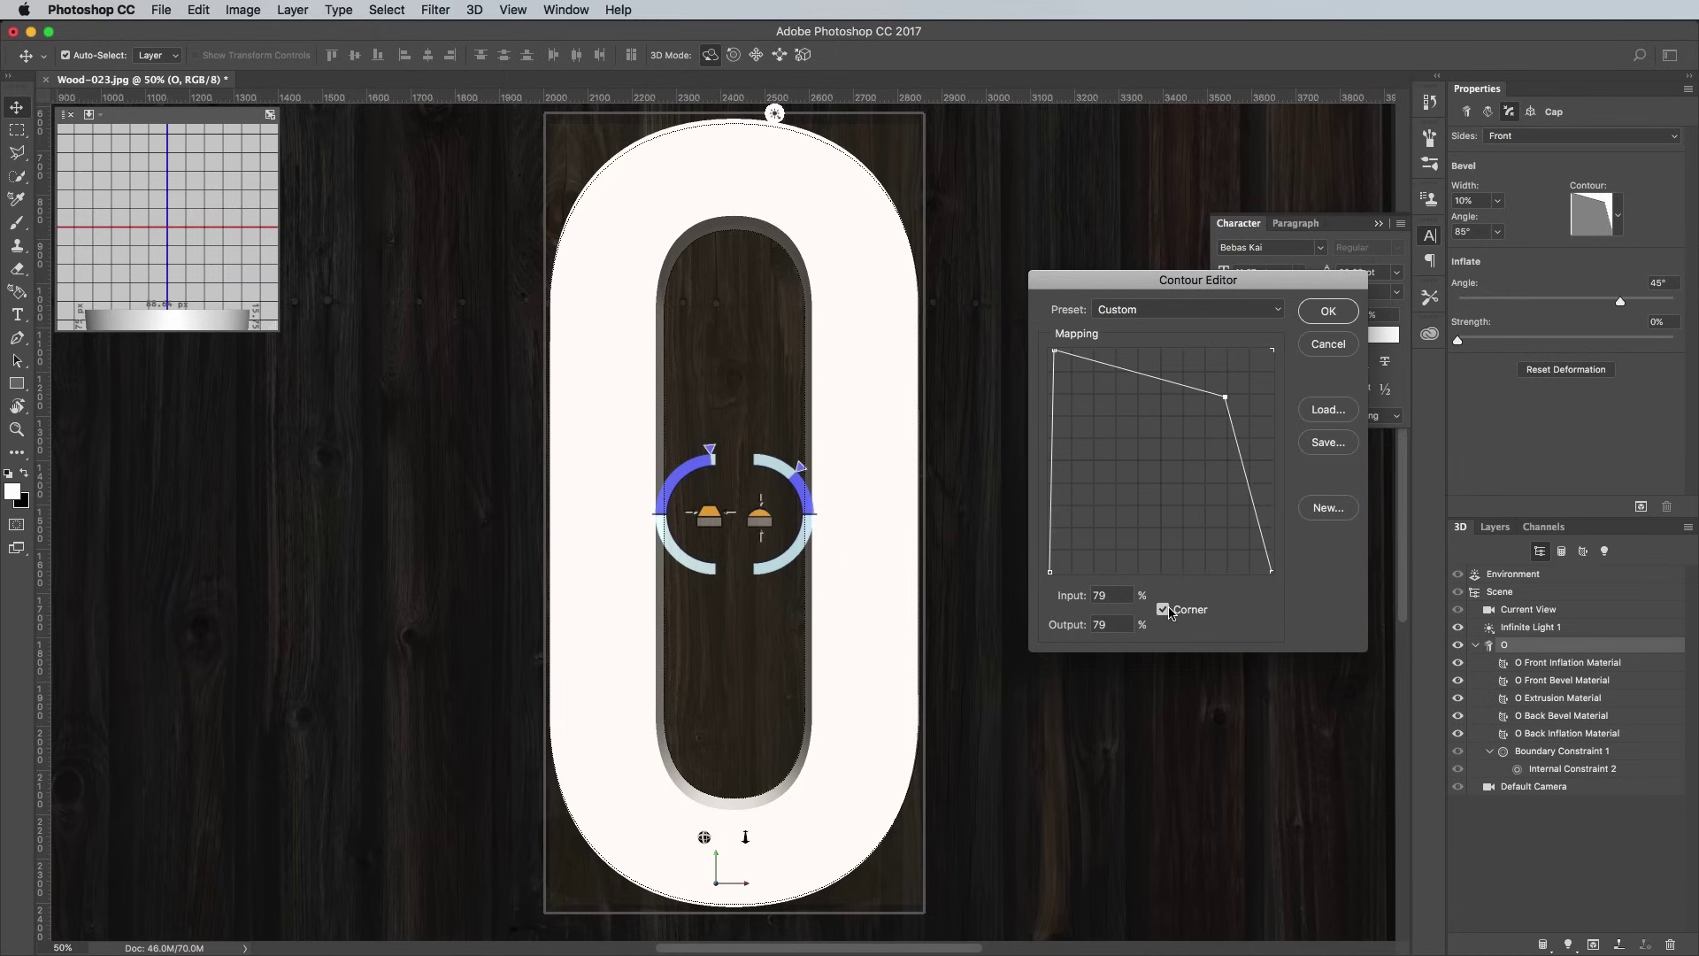
pyautogui.doubleClick(1124, 595)
pyautogui.write('98')
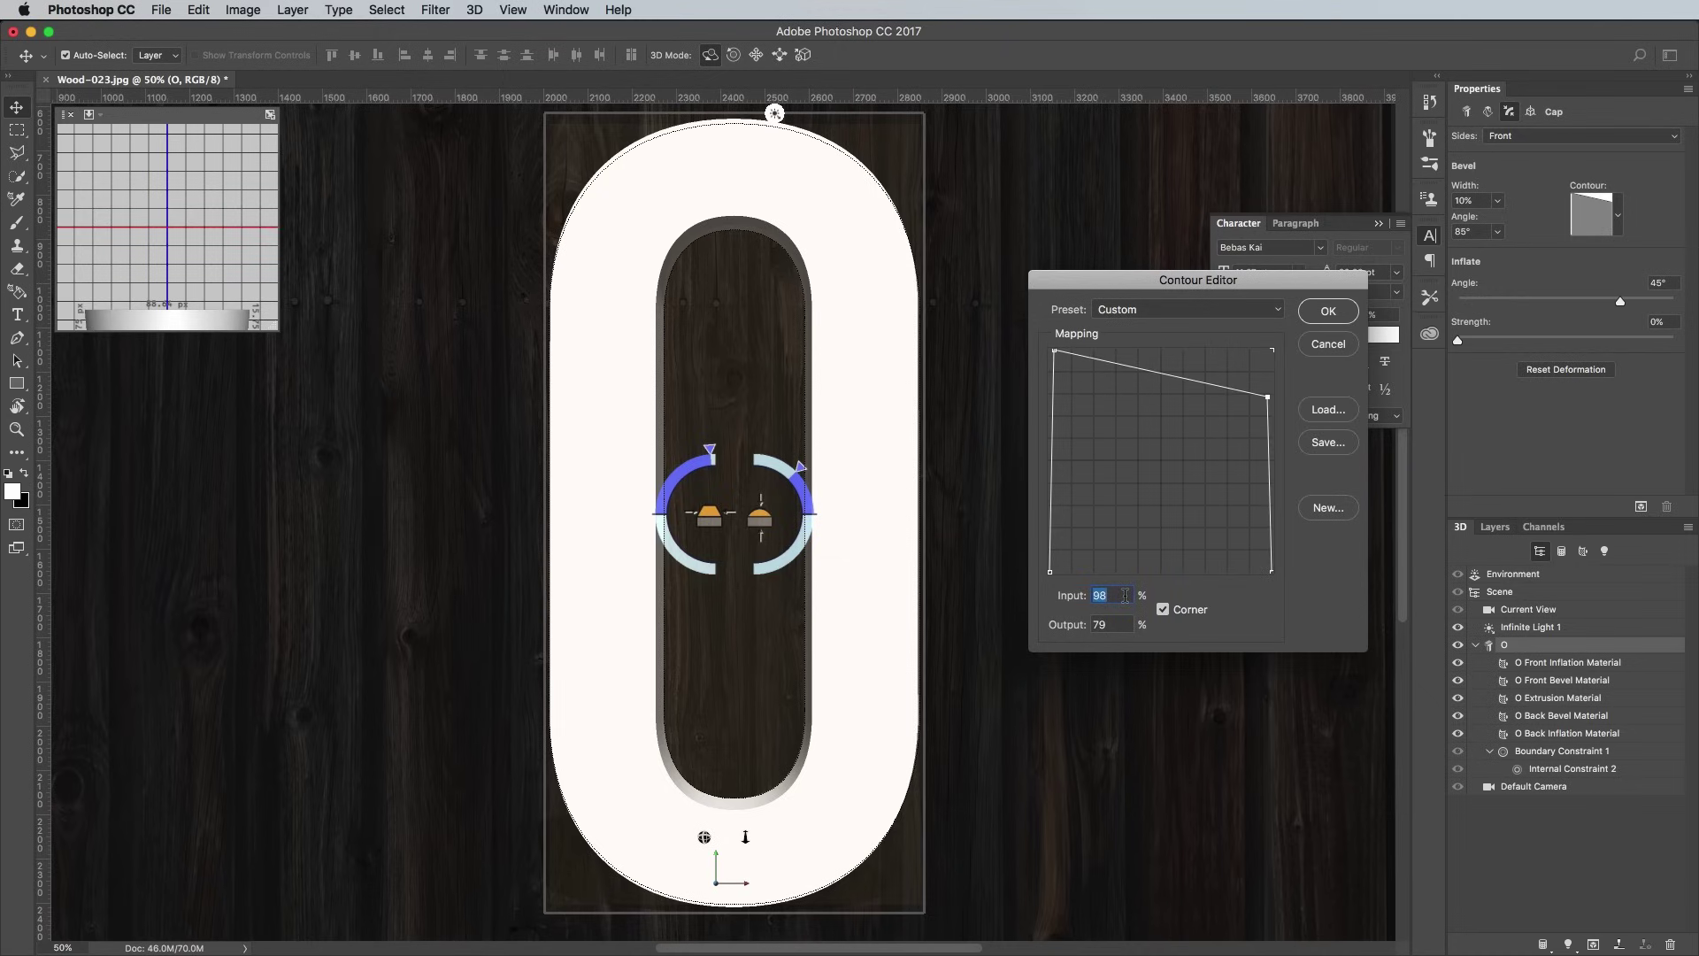
pyautogui.press('Tab')
pyautogui.write('100')
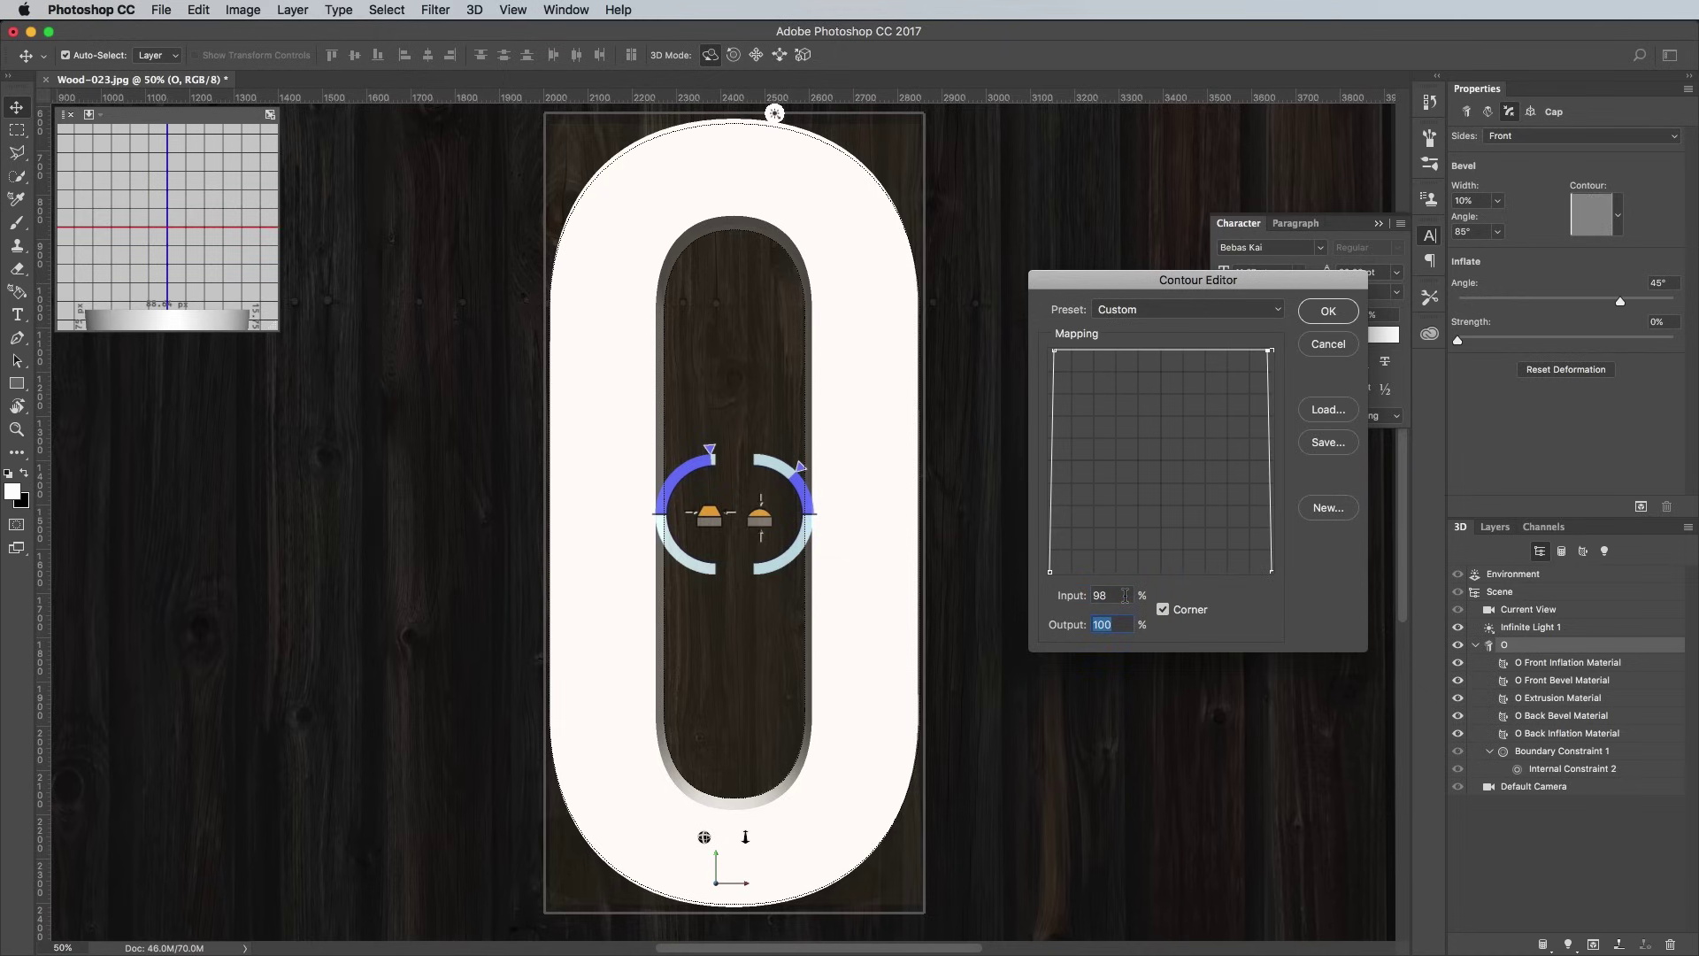
pyautogui.click(1309, 310)
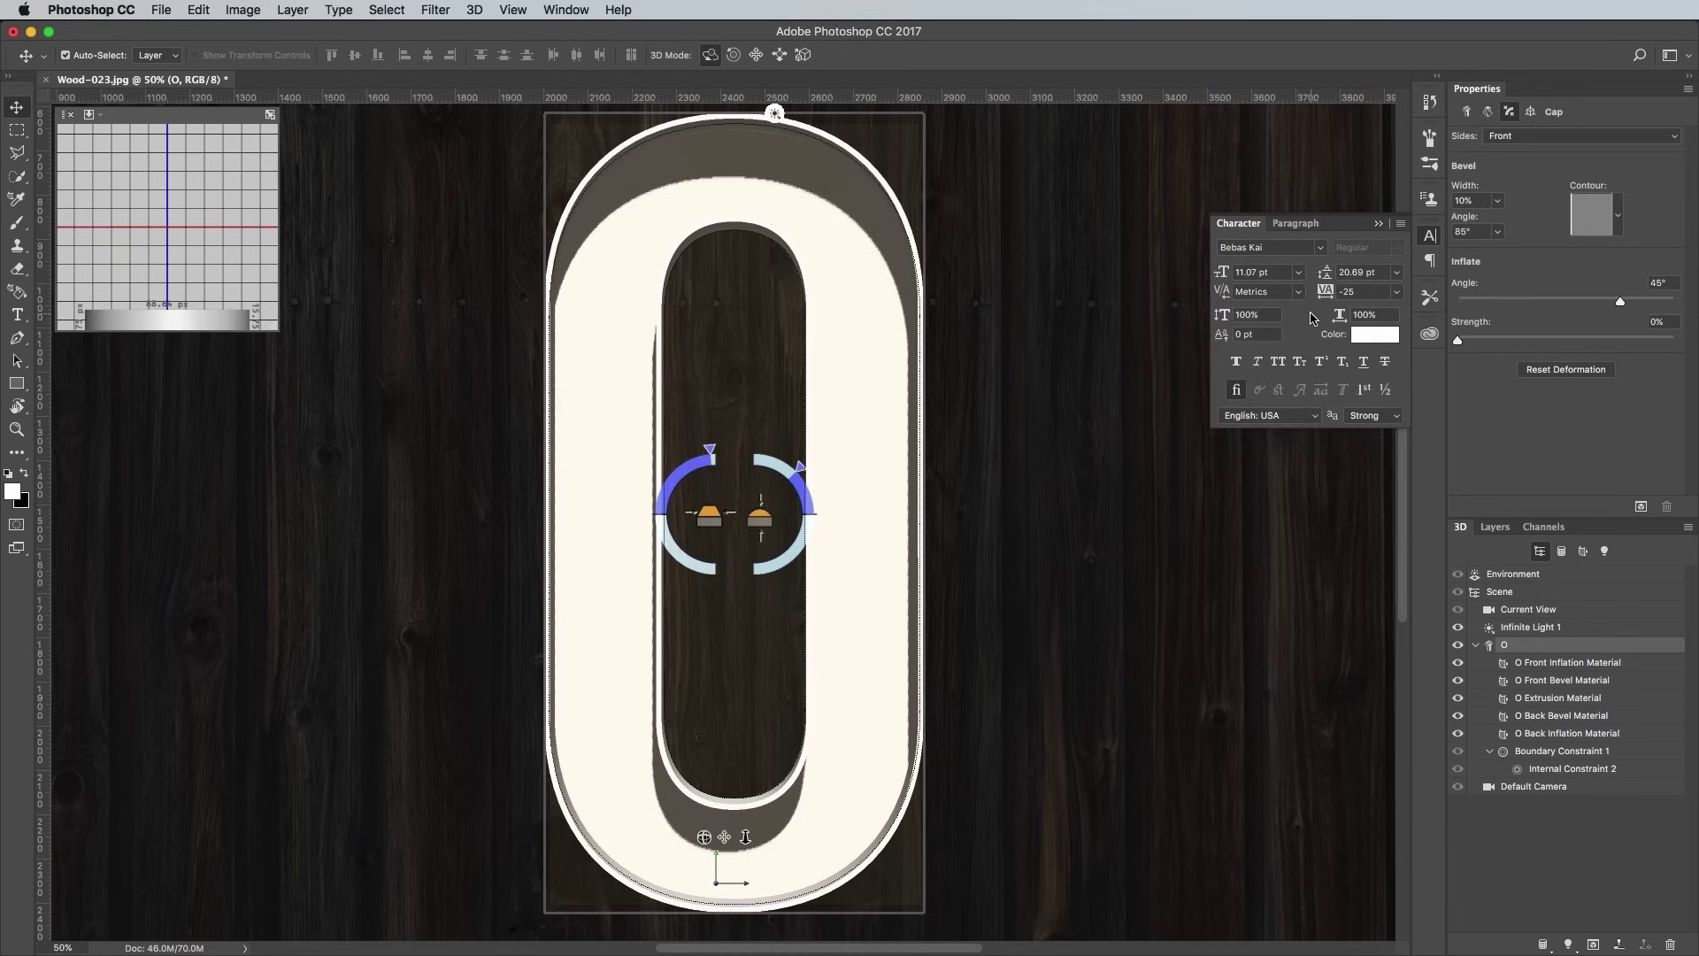
# Step: Set Infinite Light 1's shadow softness to 100% and re-aim the light to shine more directly onto the letter's front
pyautogui.click(1528, 628)
pyautogui.click(1529, 629)
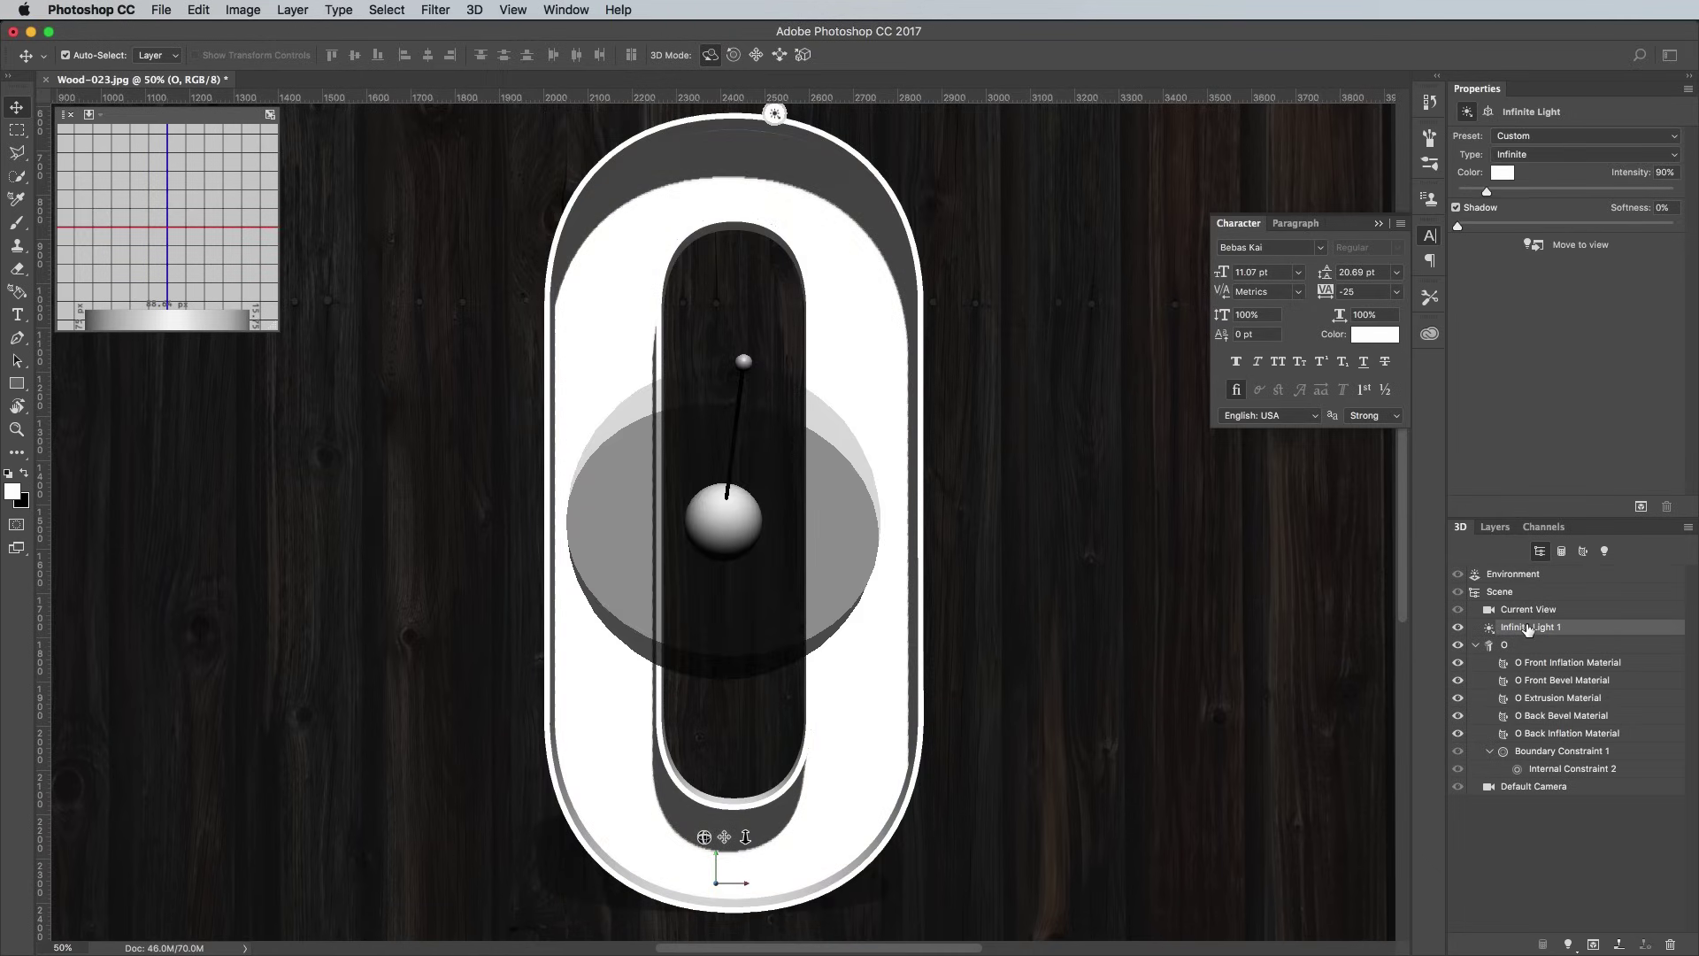
pyautogui.moveTo(1458, 226); pyautogui.dragTo(1692, 258)
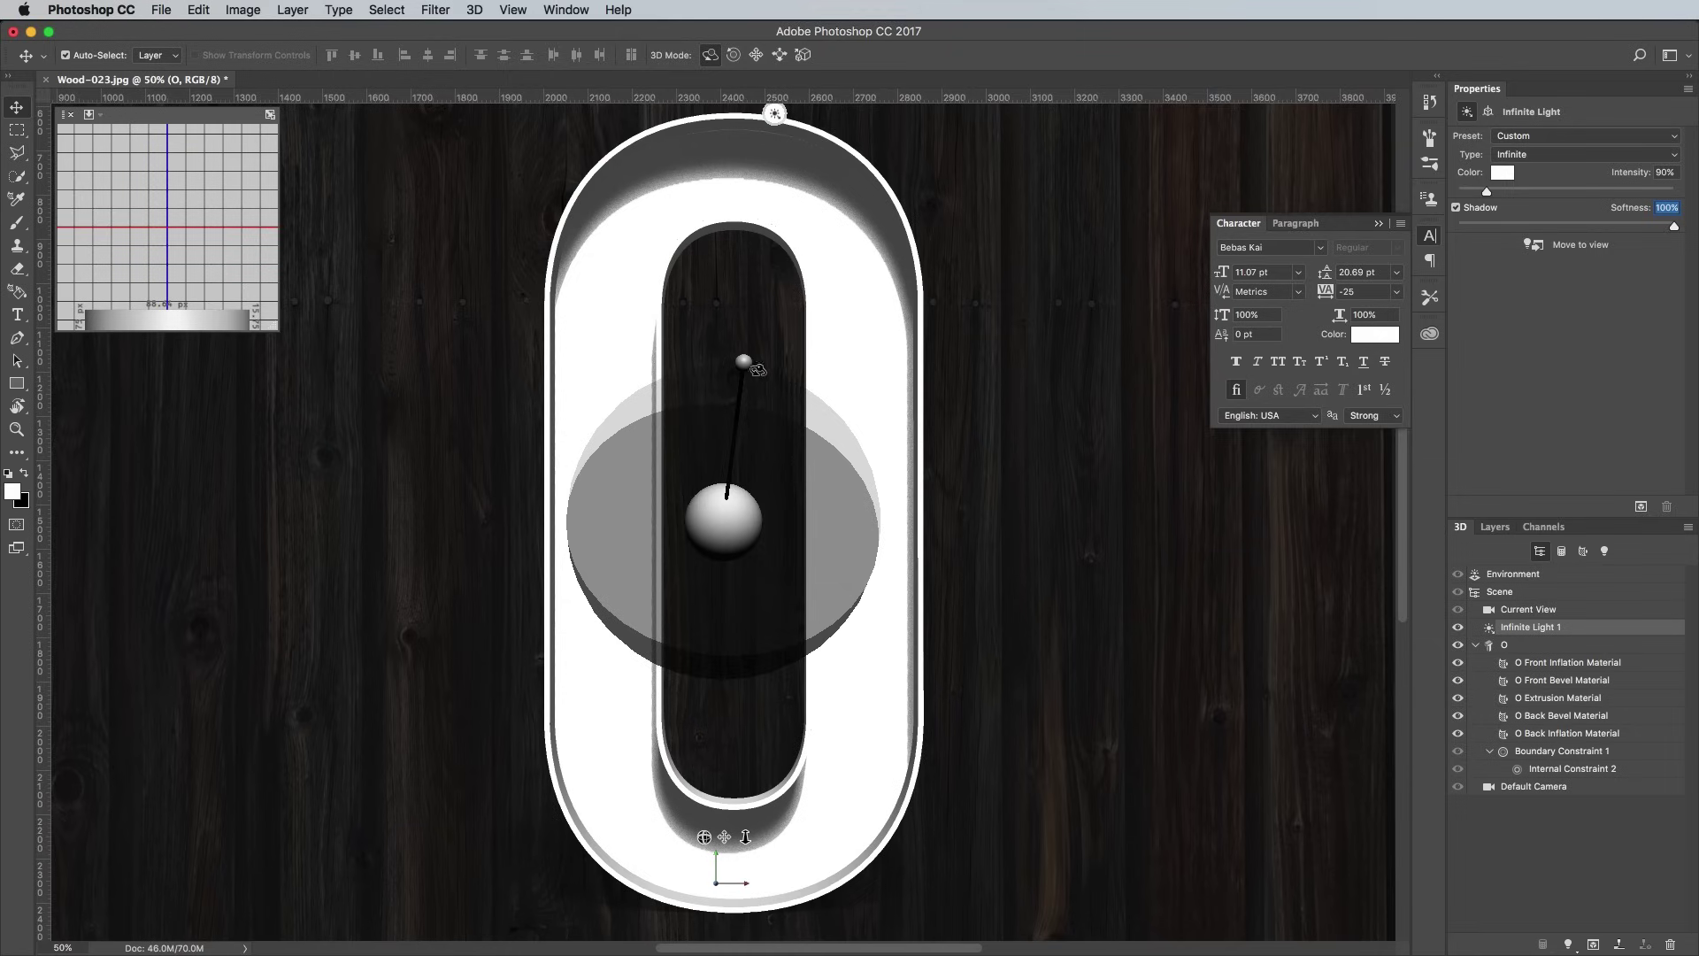
pyautogui.click(731, 362)
pyautogui.moveTo(731, 362); pyautogui.dragTo(718, 421)
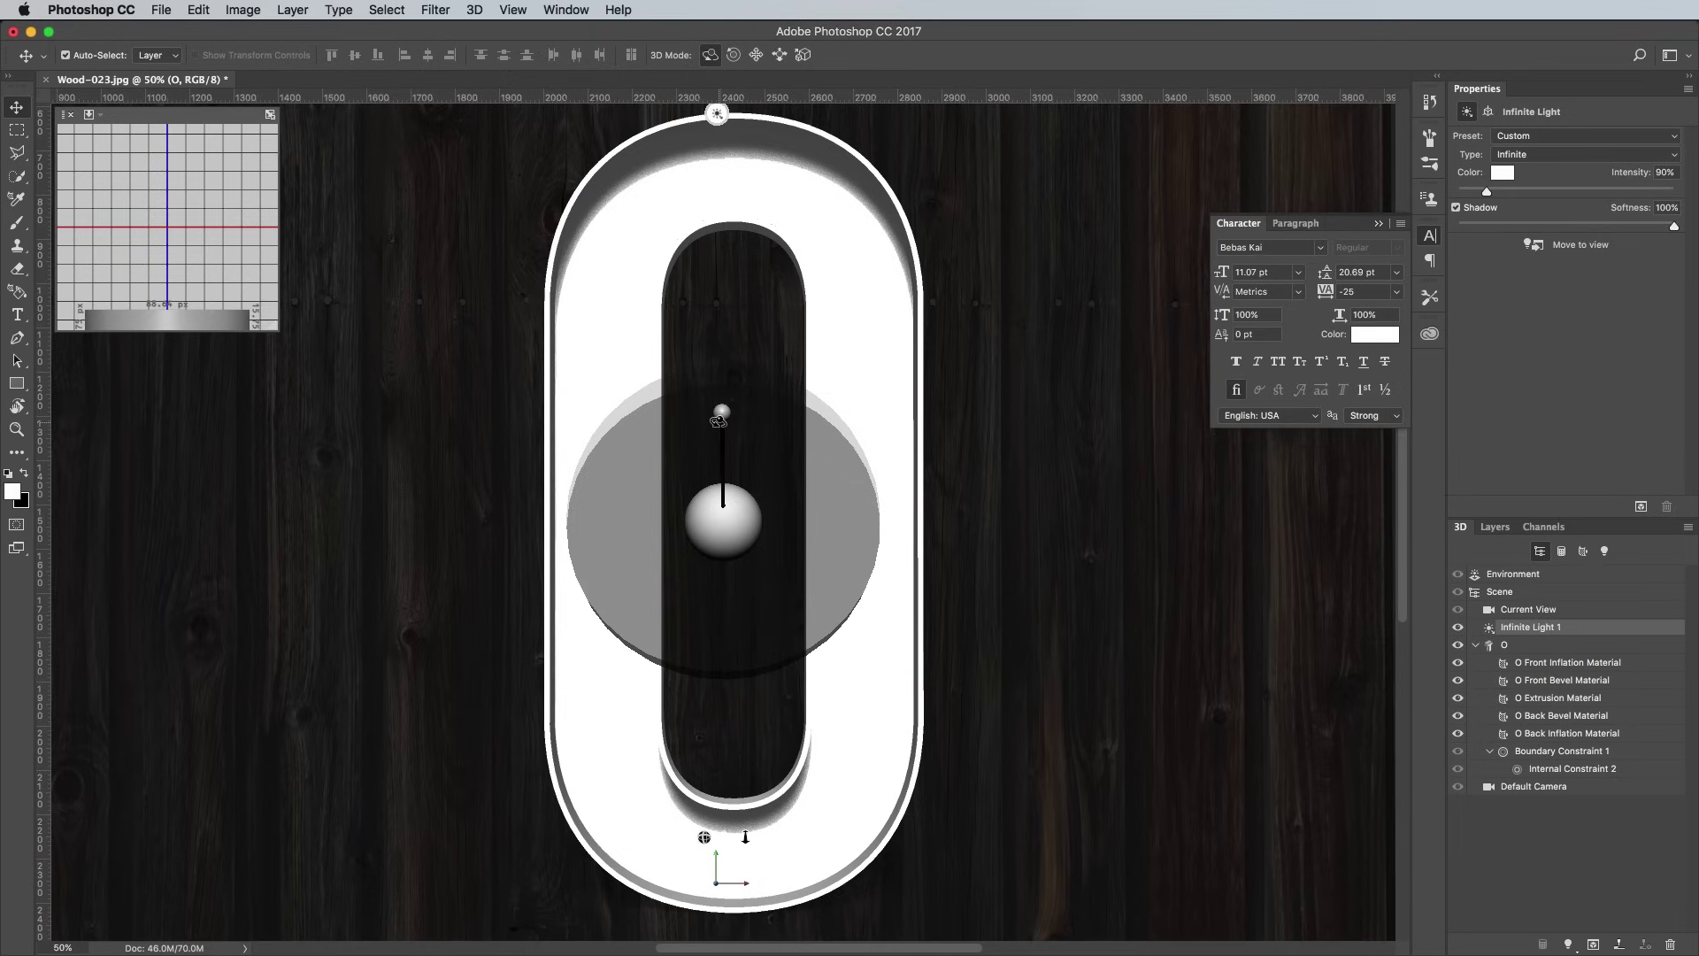
# Step: Load Metal-005.jpg as the diffuse texture of the O Front Inflation Material and set its shine to 100%
pyautogui.click(1535, 665)
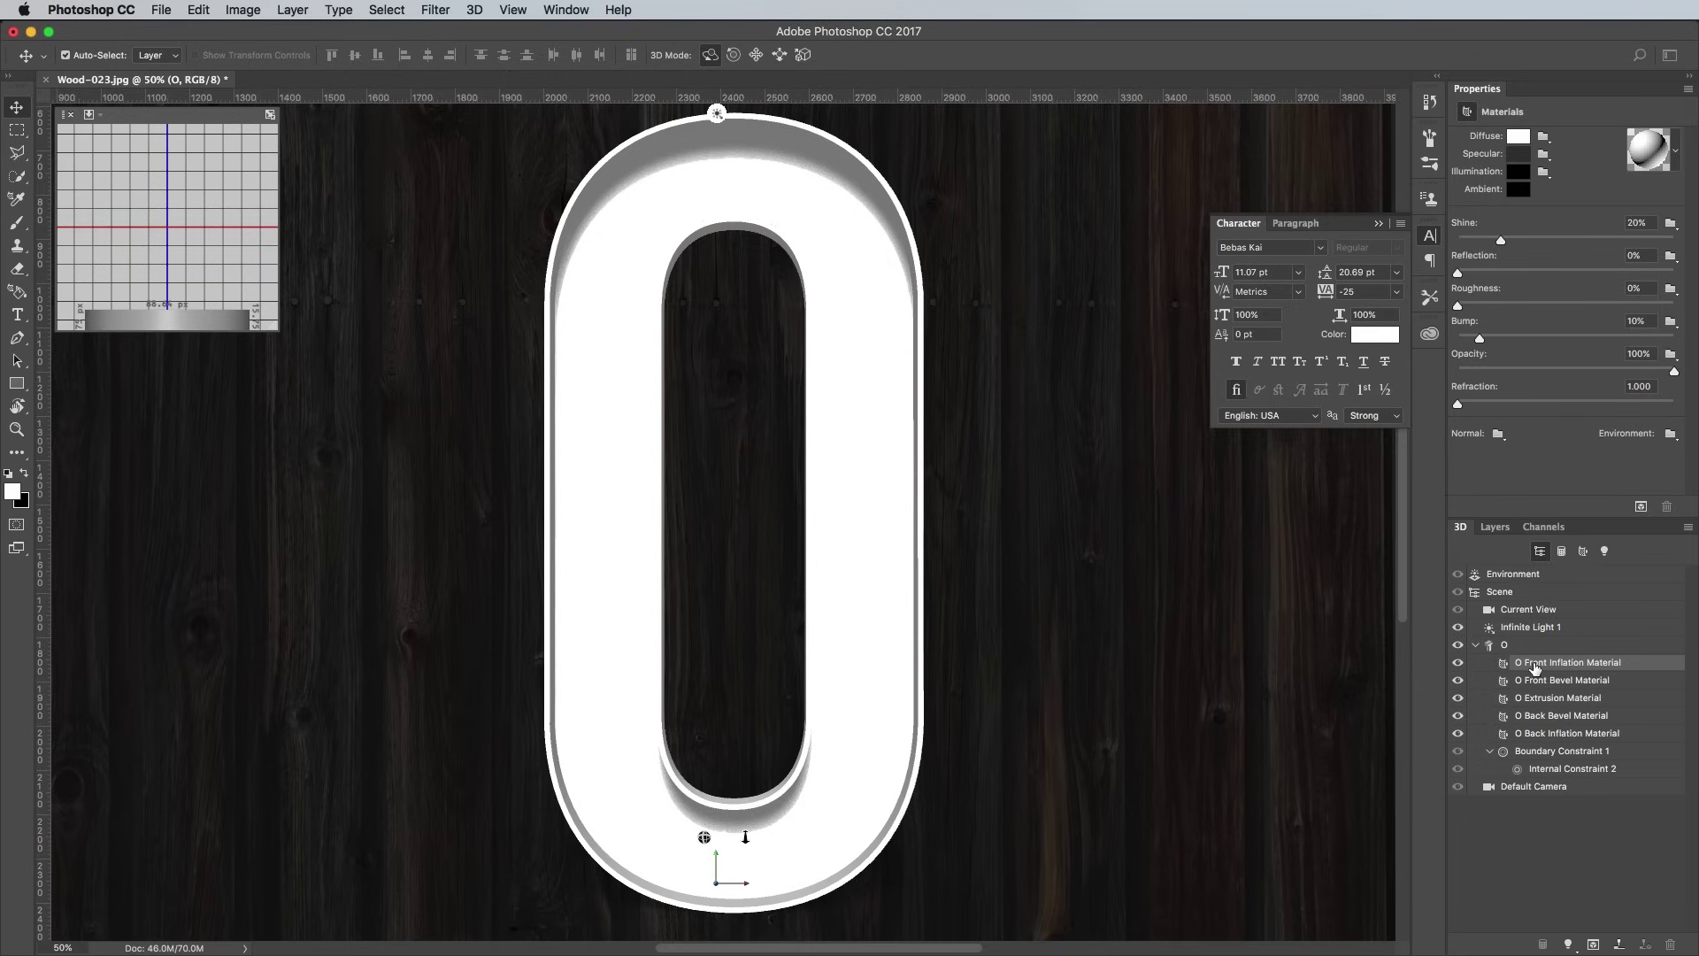
pyautogui.click(1543, 137)
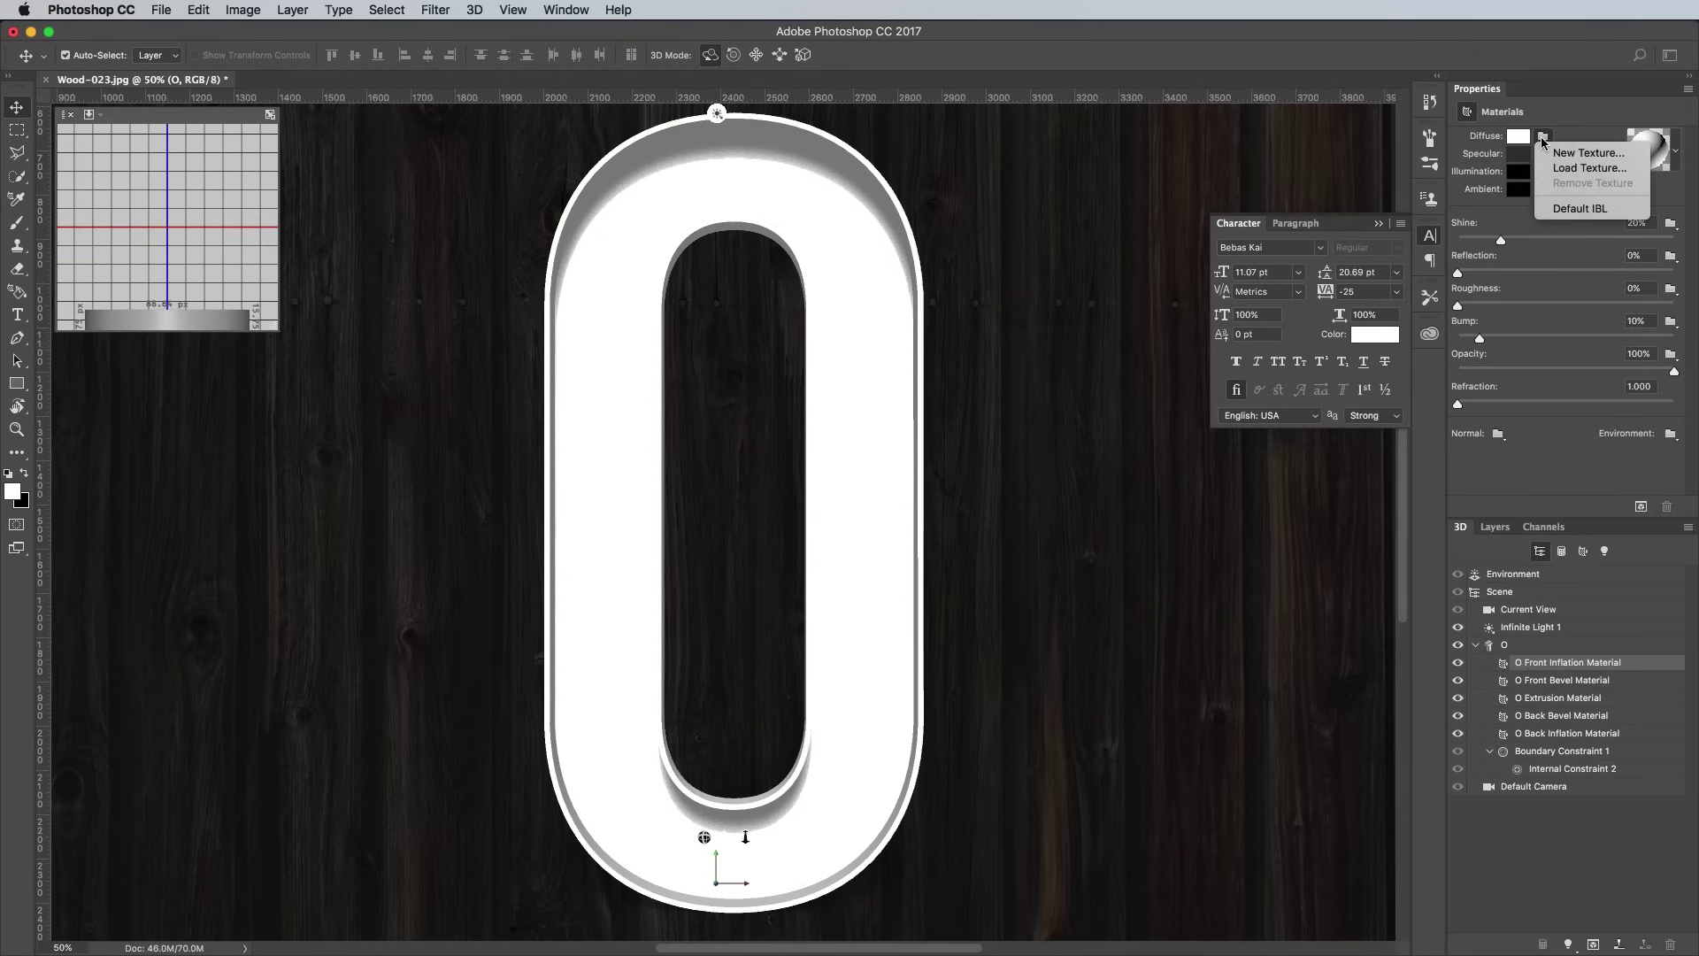
pyautogui.click(1563, 167)
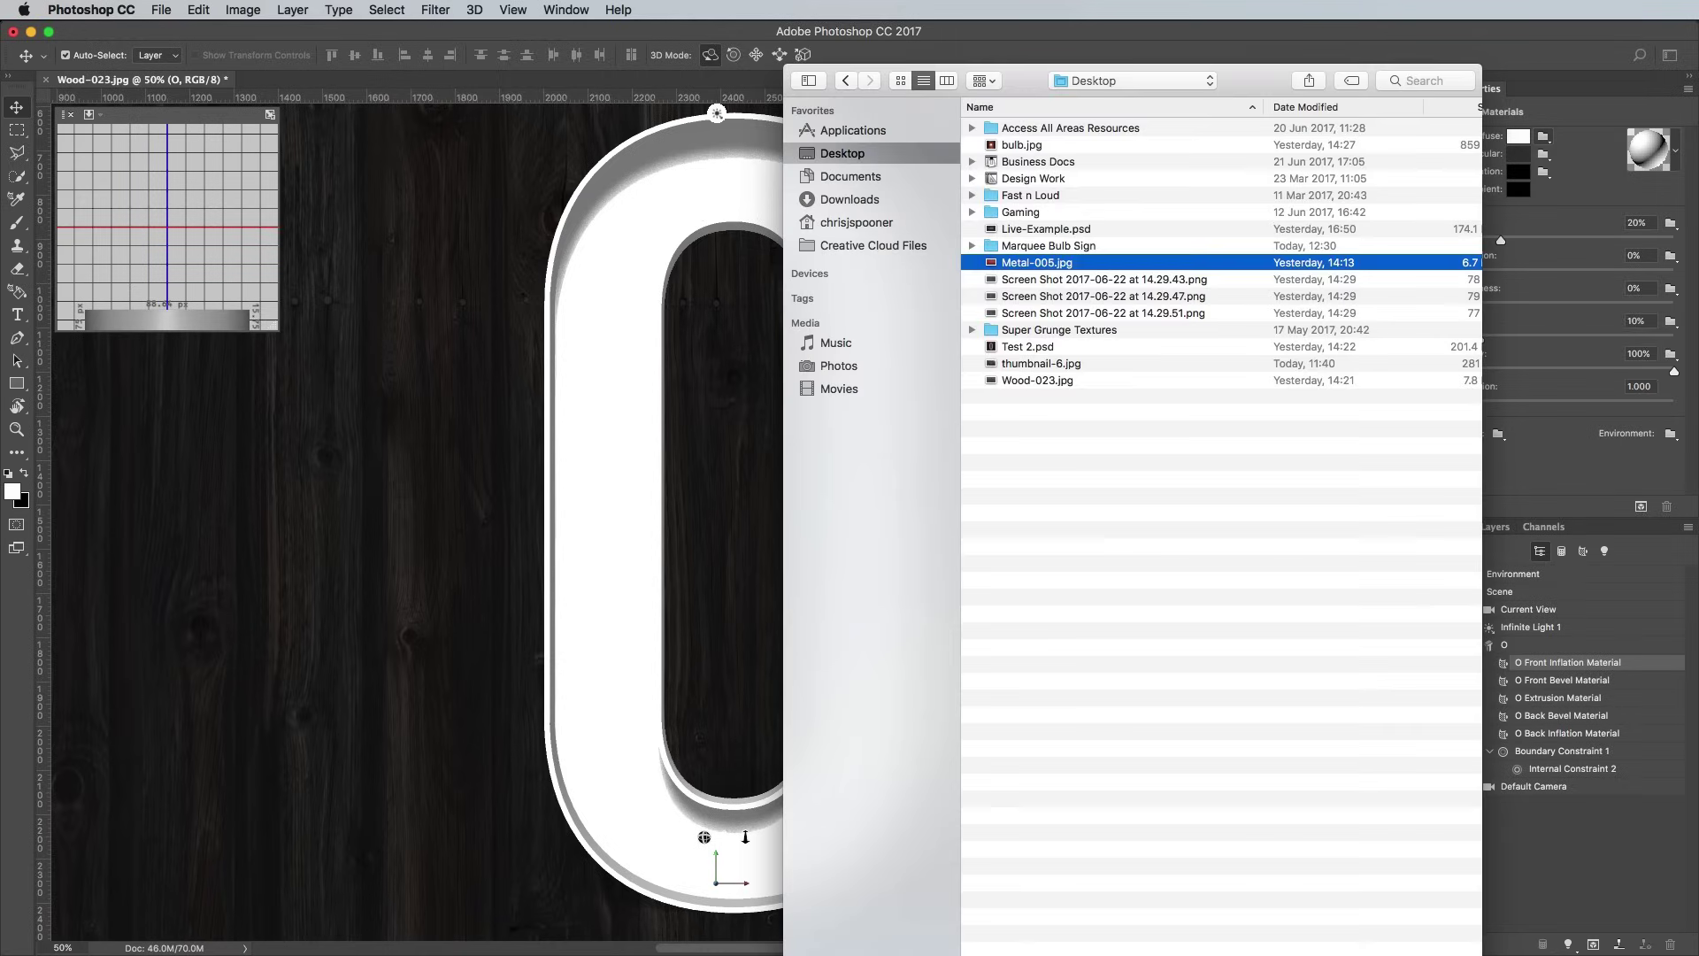
pyautogui.press('Return')
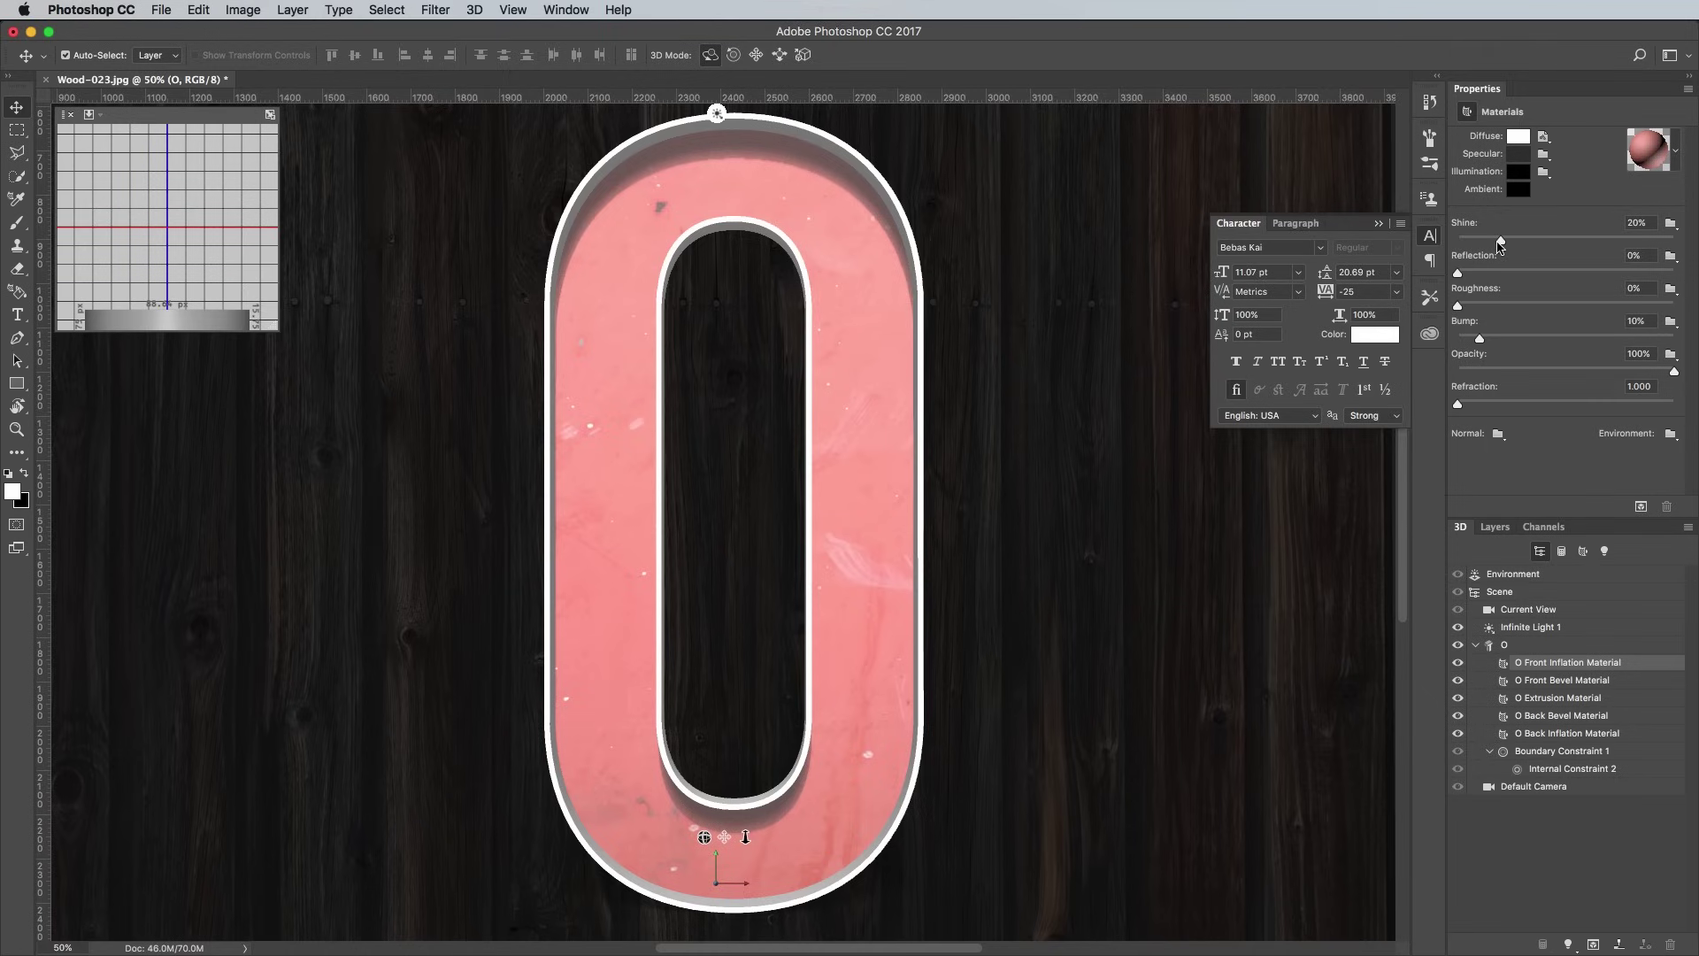
pyautogui.moveTo(1501, 240); pyautogui.dragTo(1691, 248)
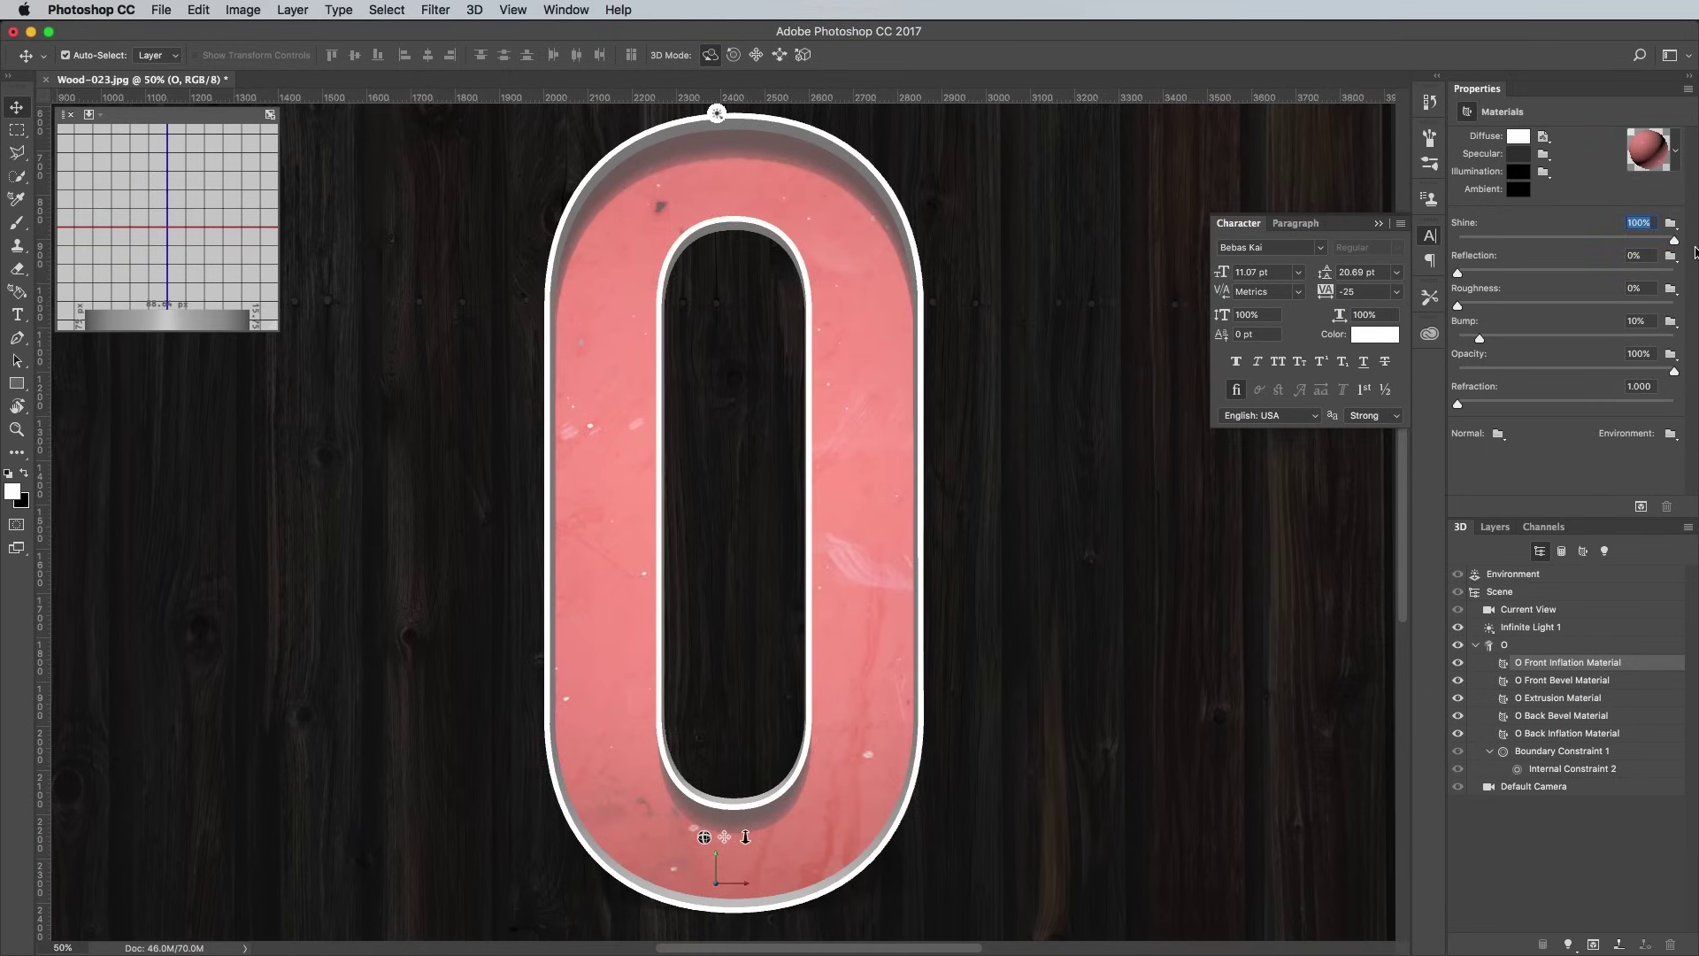
# Step: Apply the Metal Steel preset to the O Front Bevel Material and set its reflection to 20%
pyautogui.click(1584, 684)
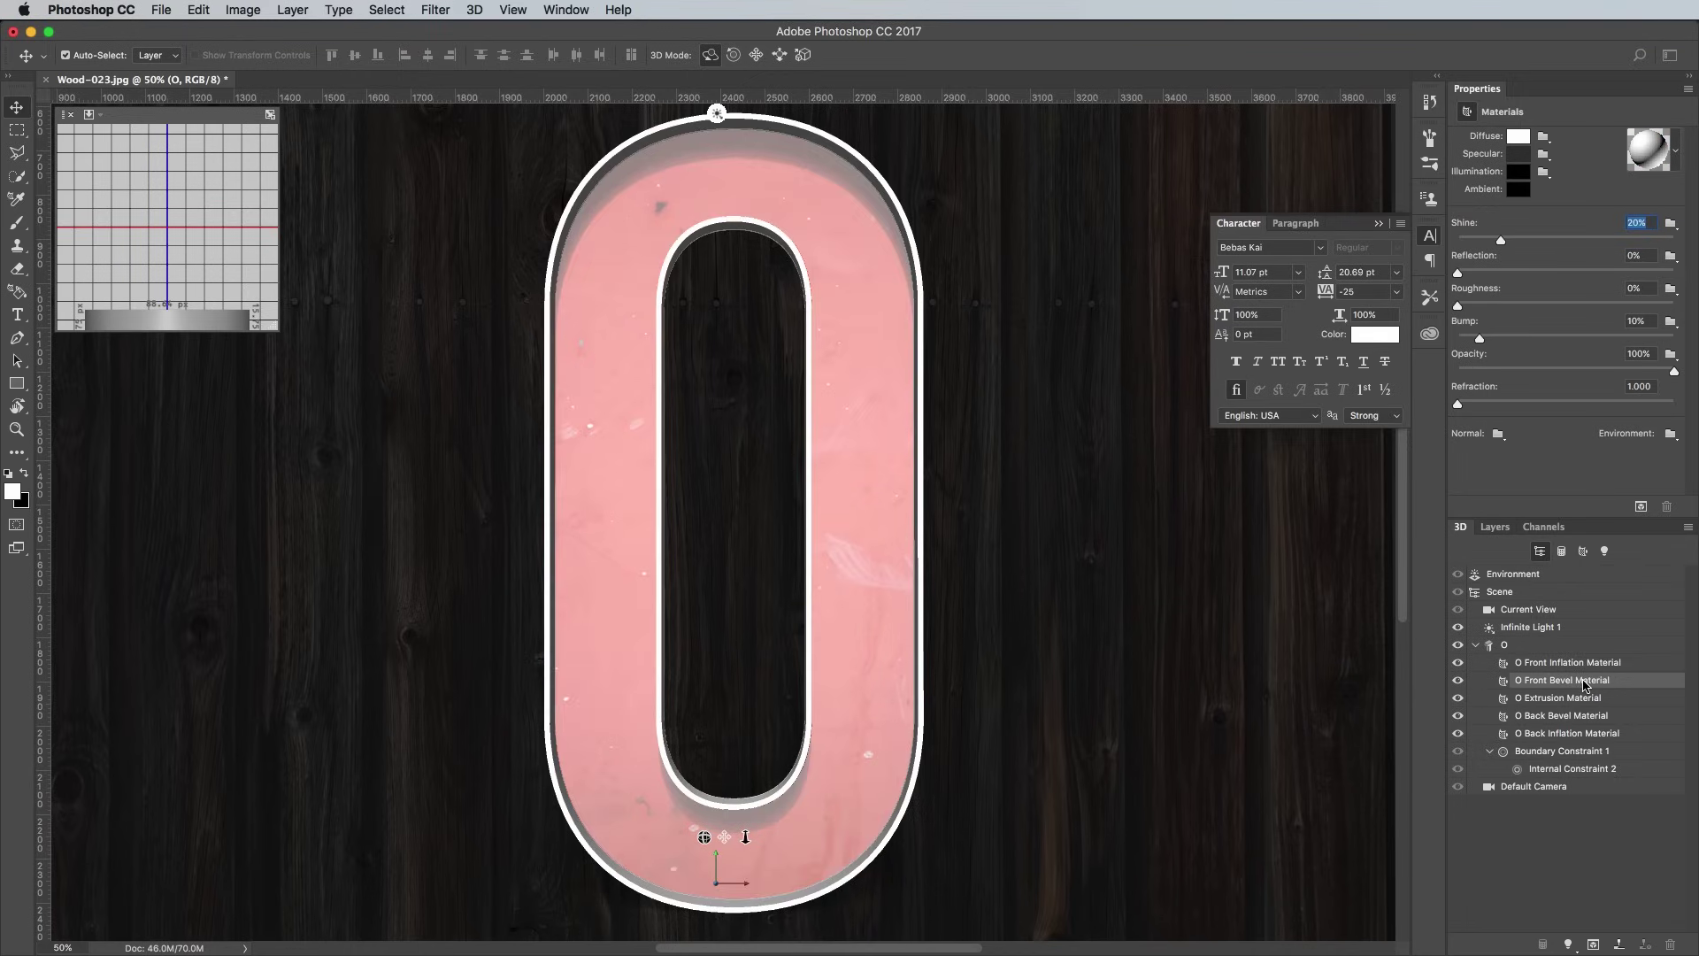
pyautogui.click(1677, 163)
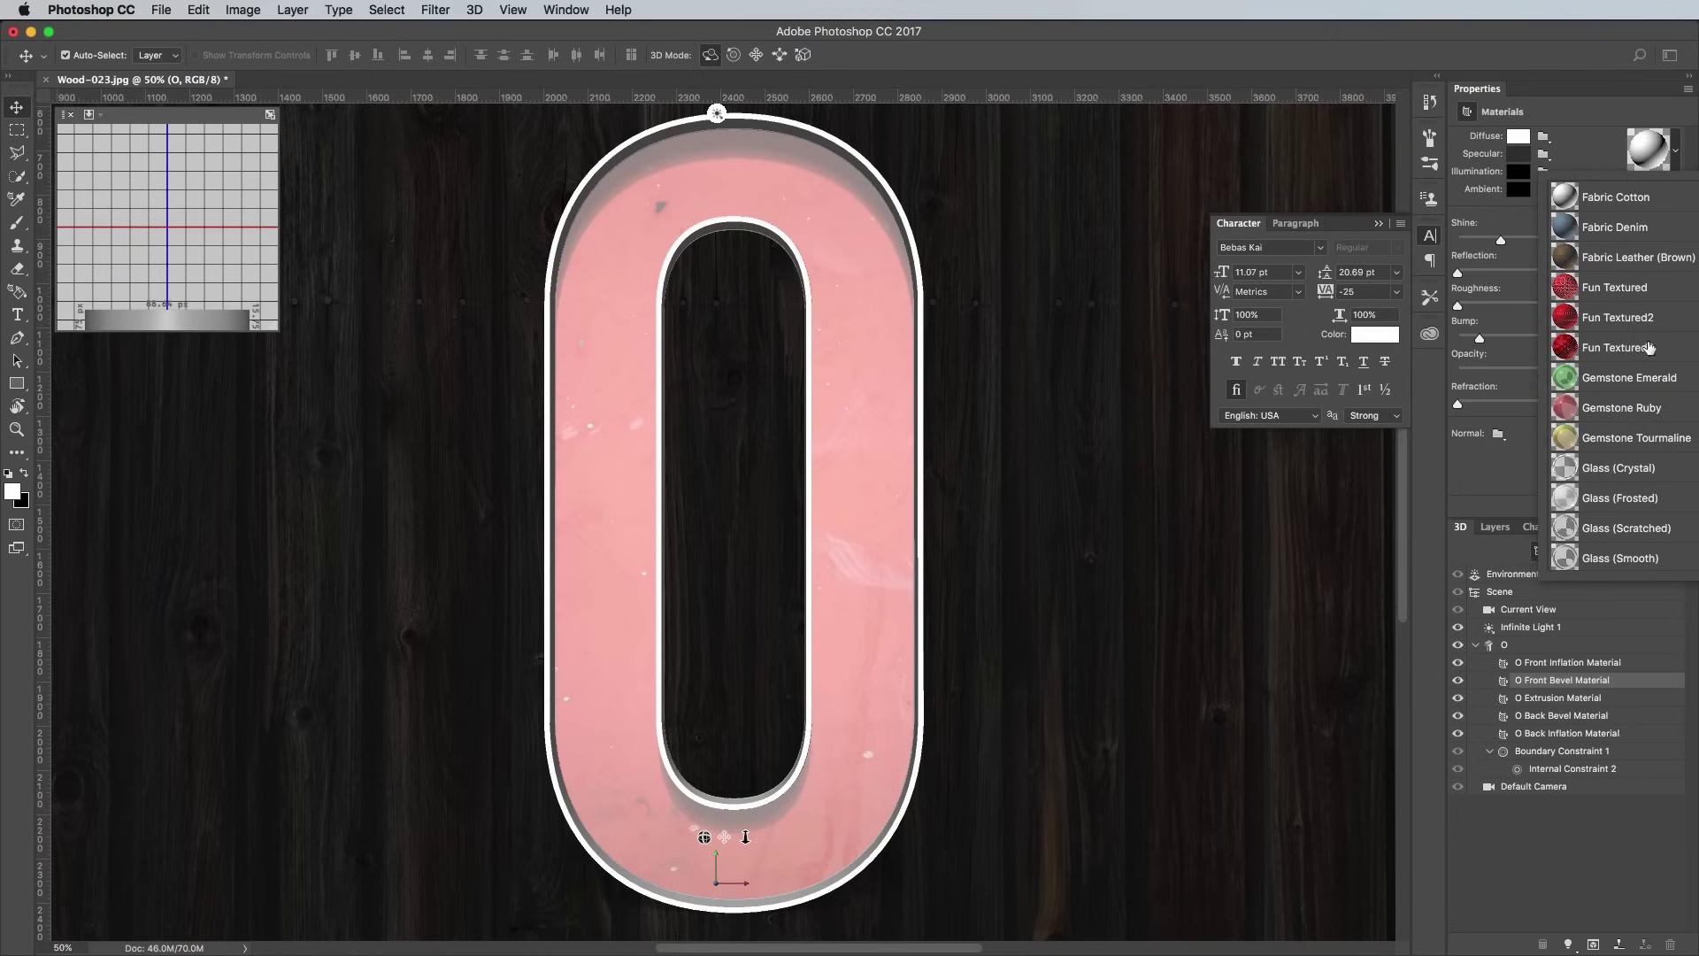
pyautogui.scroll(-3, 1644, 385)
pyautogui.scroll(-3, 1643, 385)
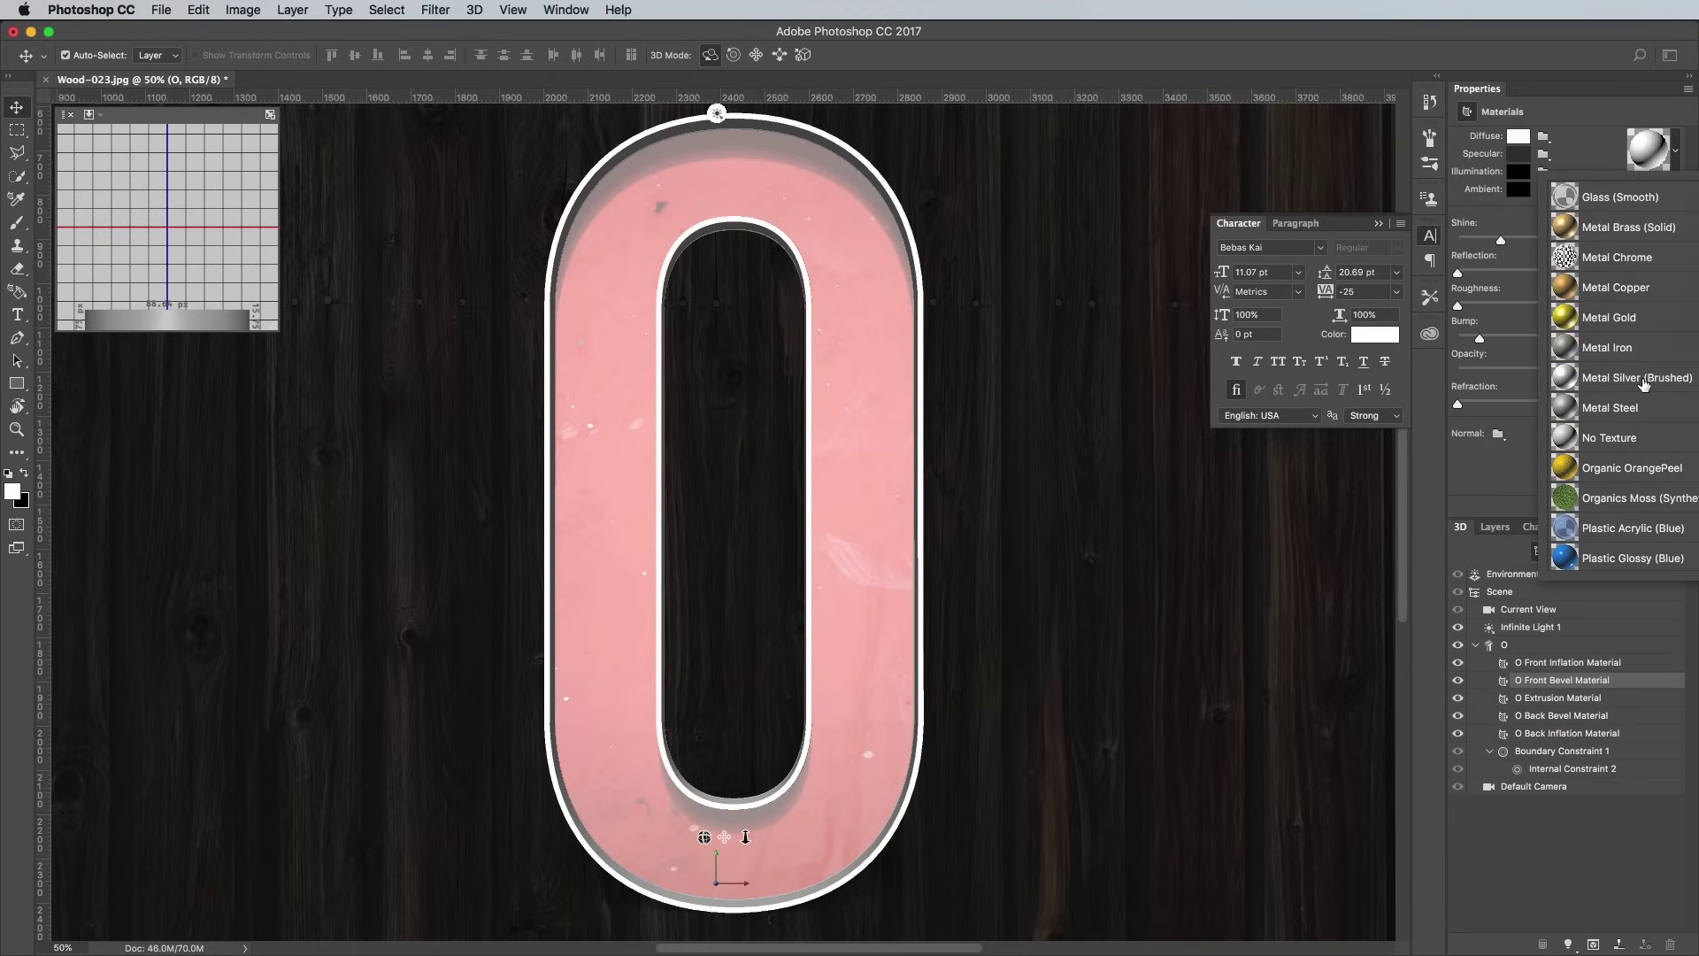
pyautogui.click(1620, 409)
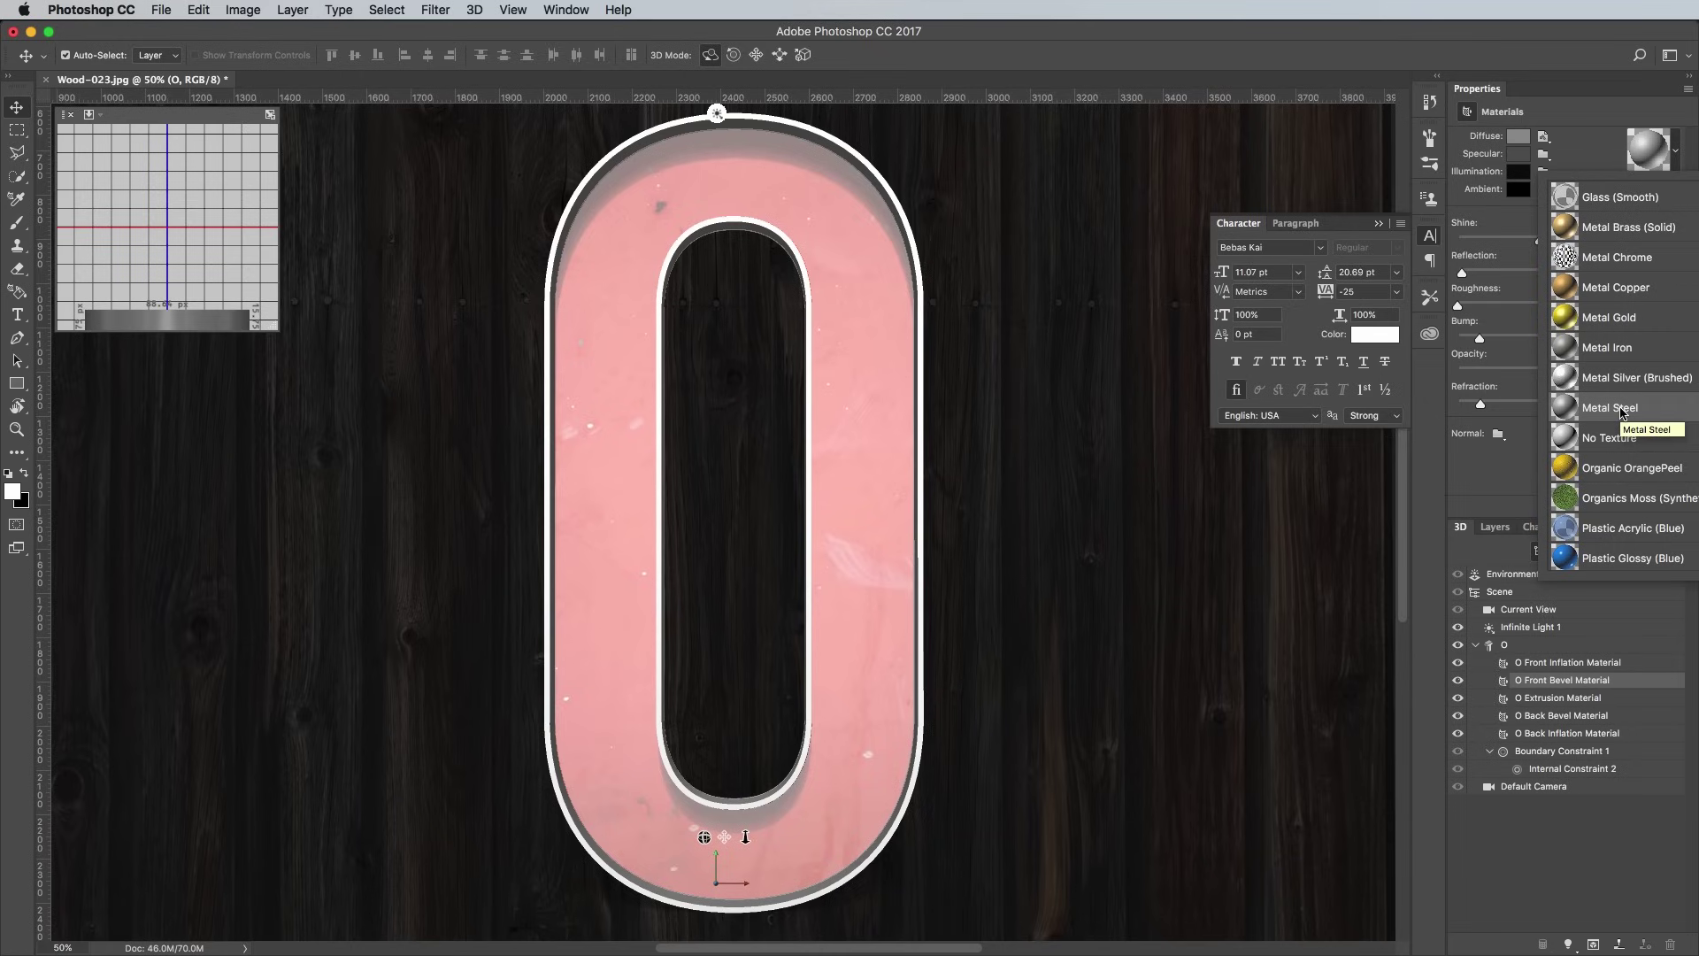
pyautogui.click(1622, 408)
pyautogui.click(1479, 270)
pyautogui.moveTo(1479, 270); pyautogui.dragTo(1502, 276)
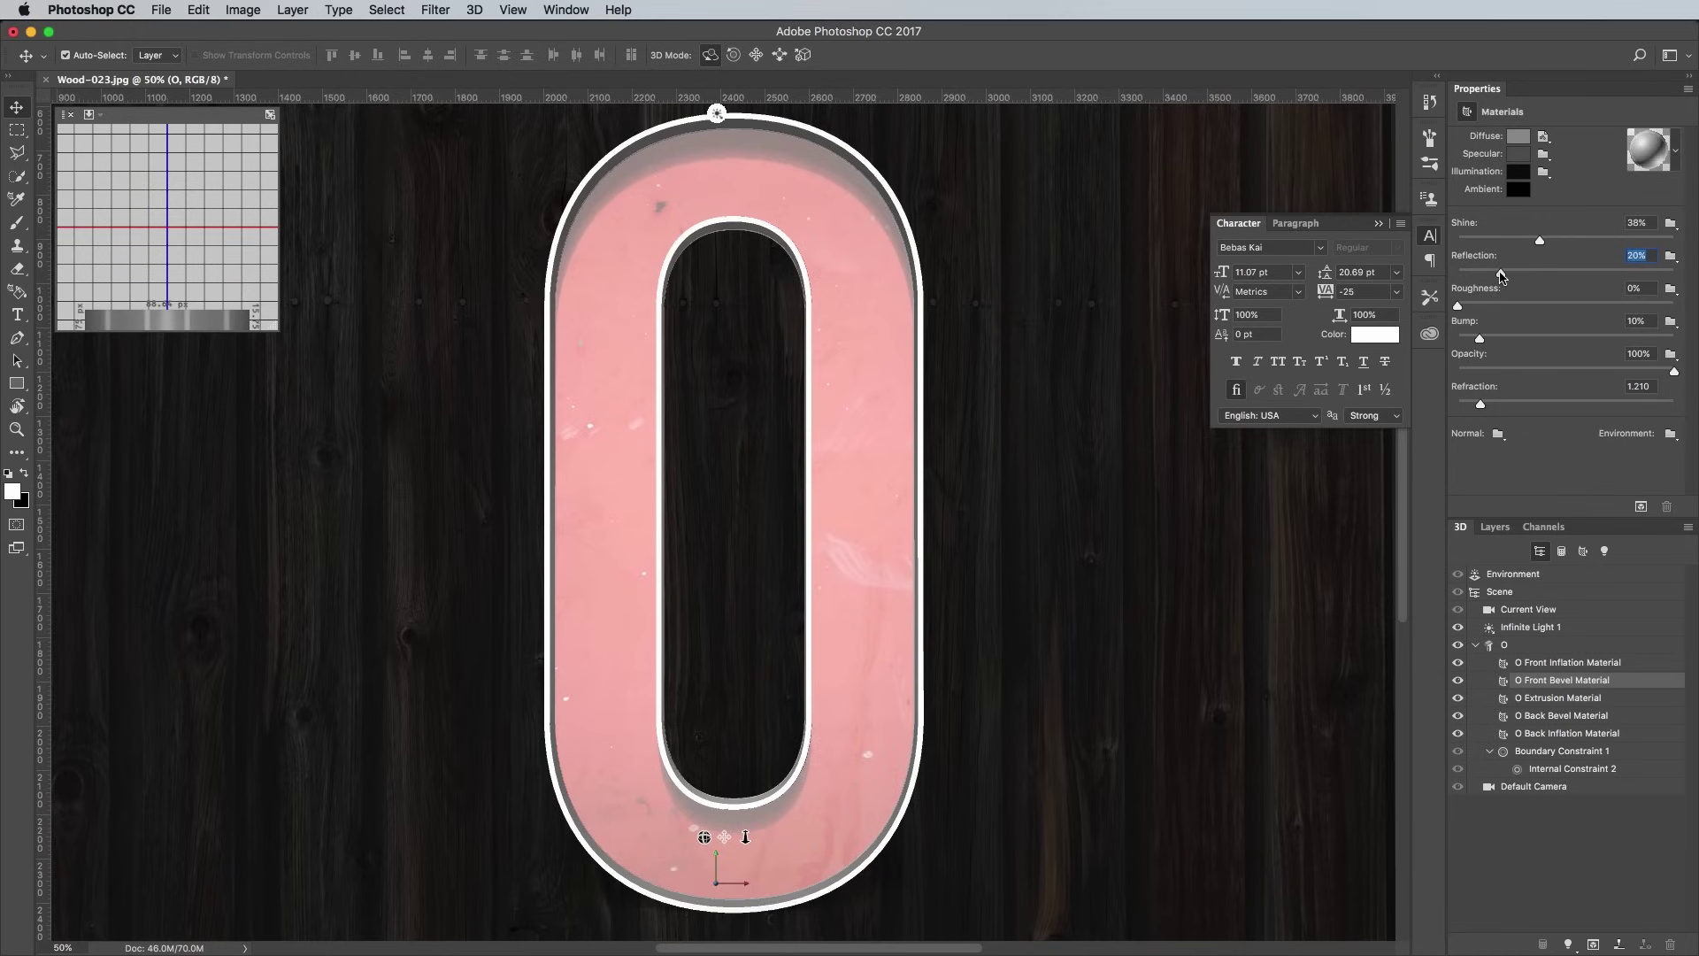
# Step: Duplicate the O 3D layer and hide the original beneath the copy
pyautogui.click(1494, 527)
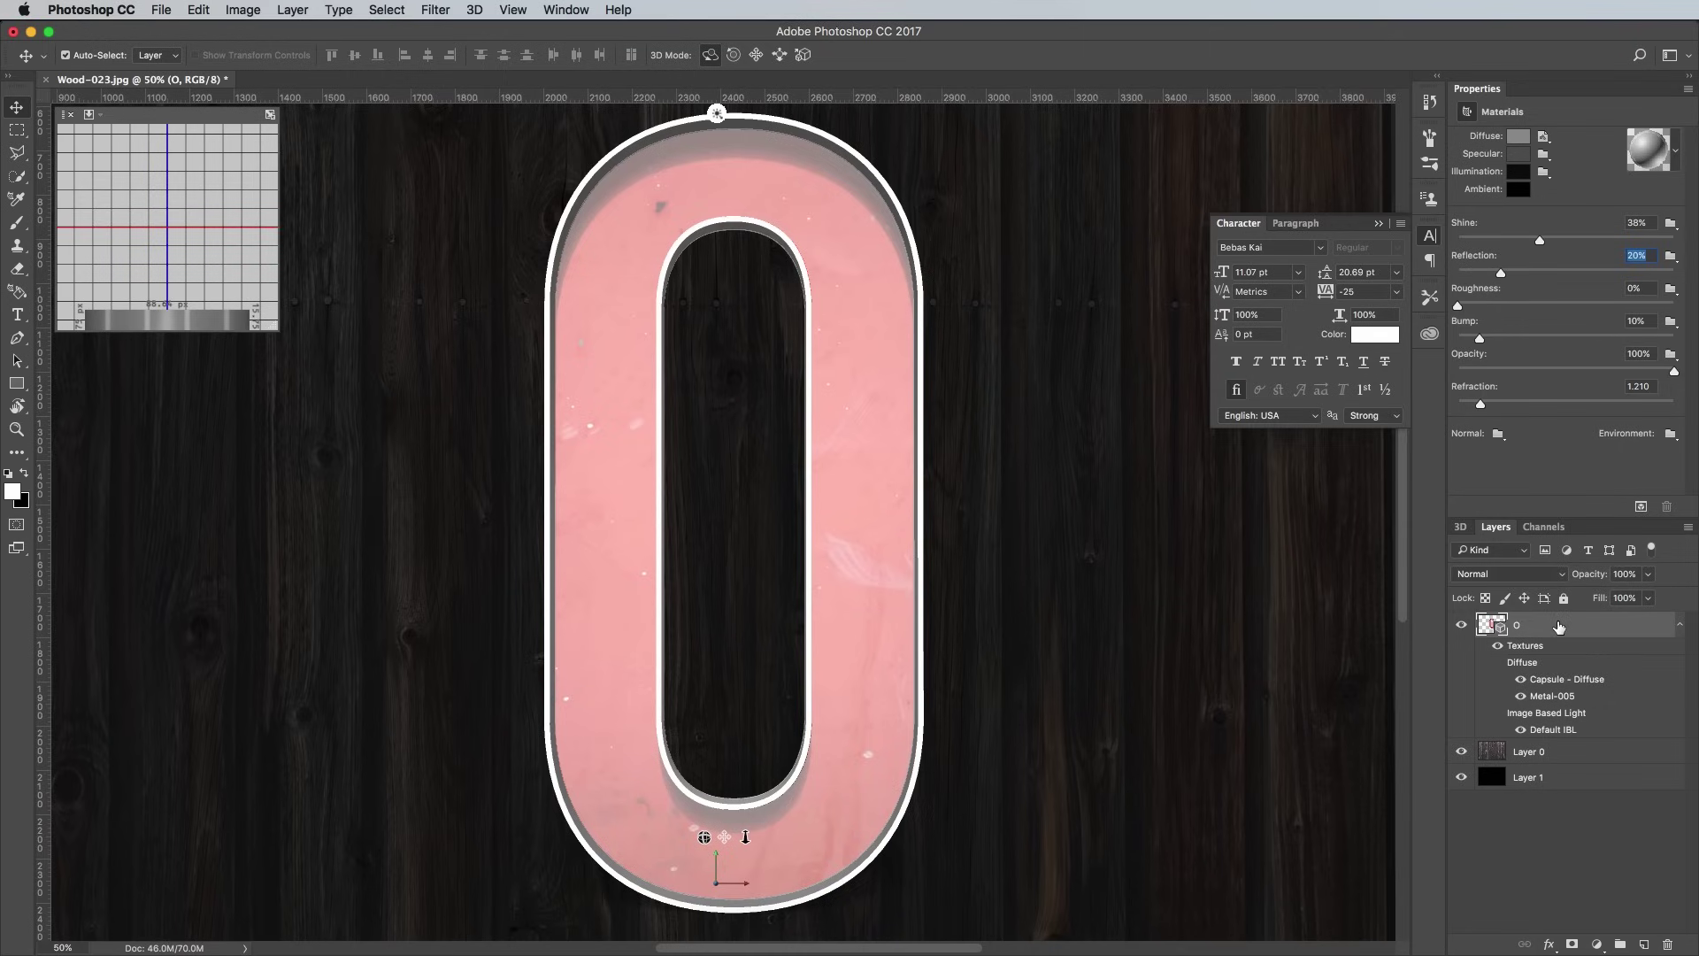
pyautogui.moveTo(1558, 625); pyautogui.dragTo(1646, 941)
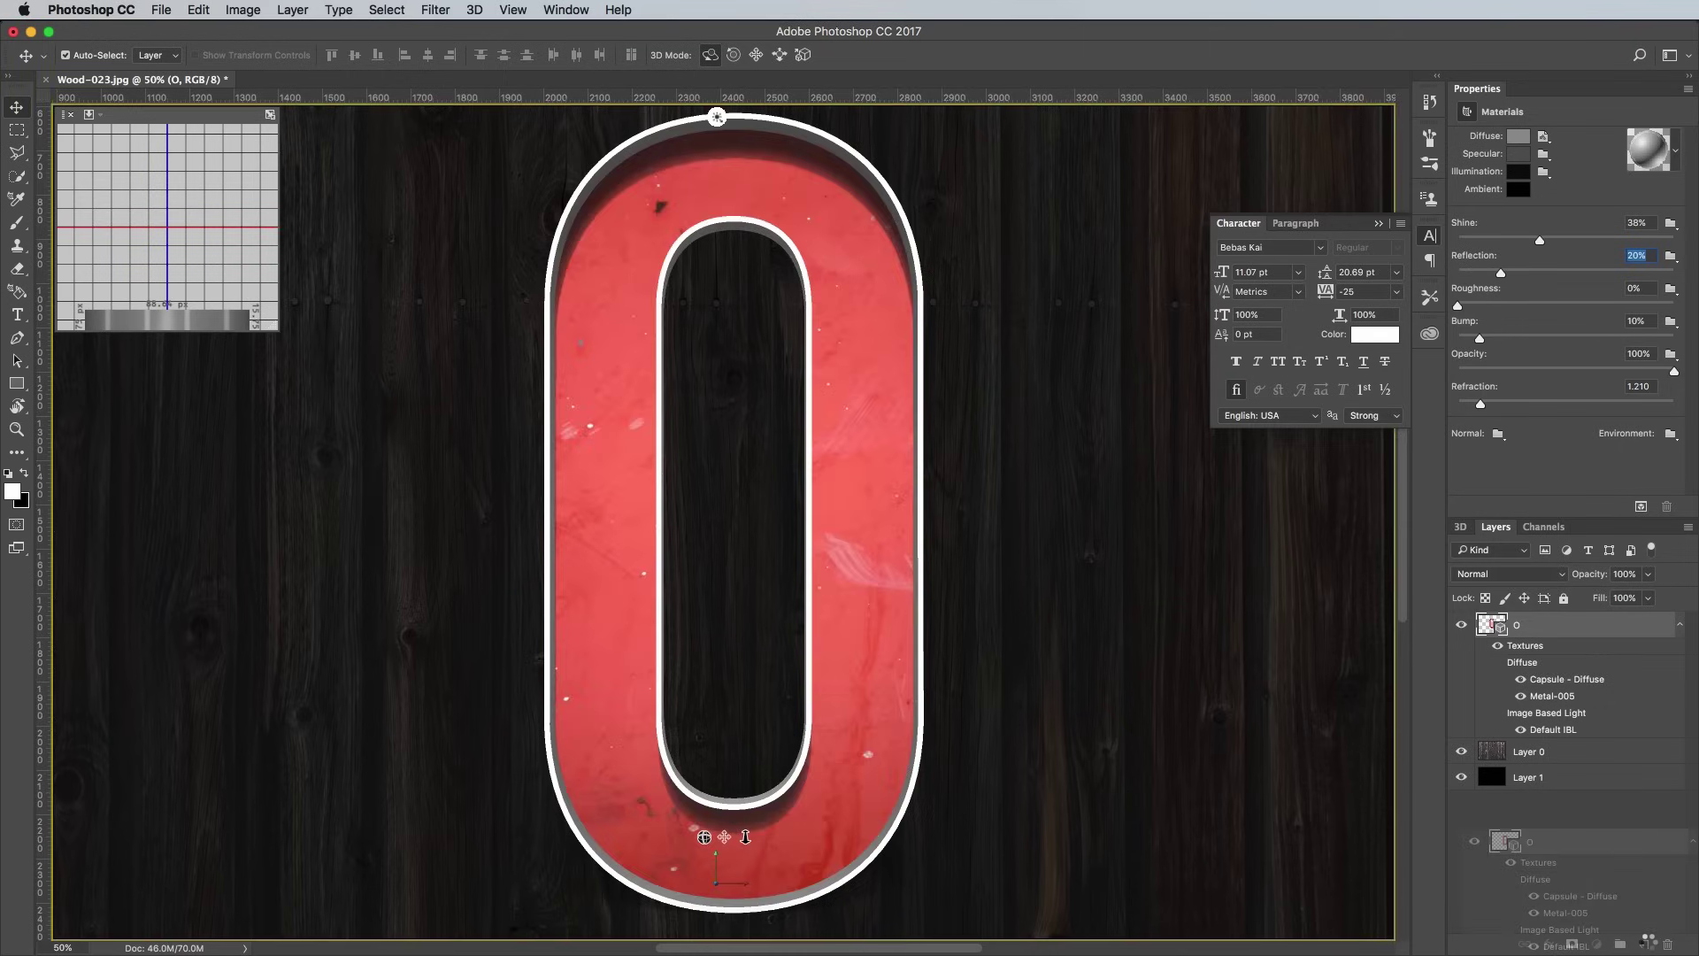
pyautogui.click(1462, 752)
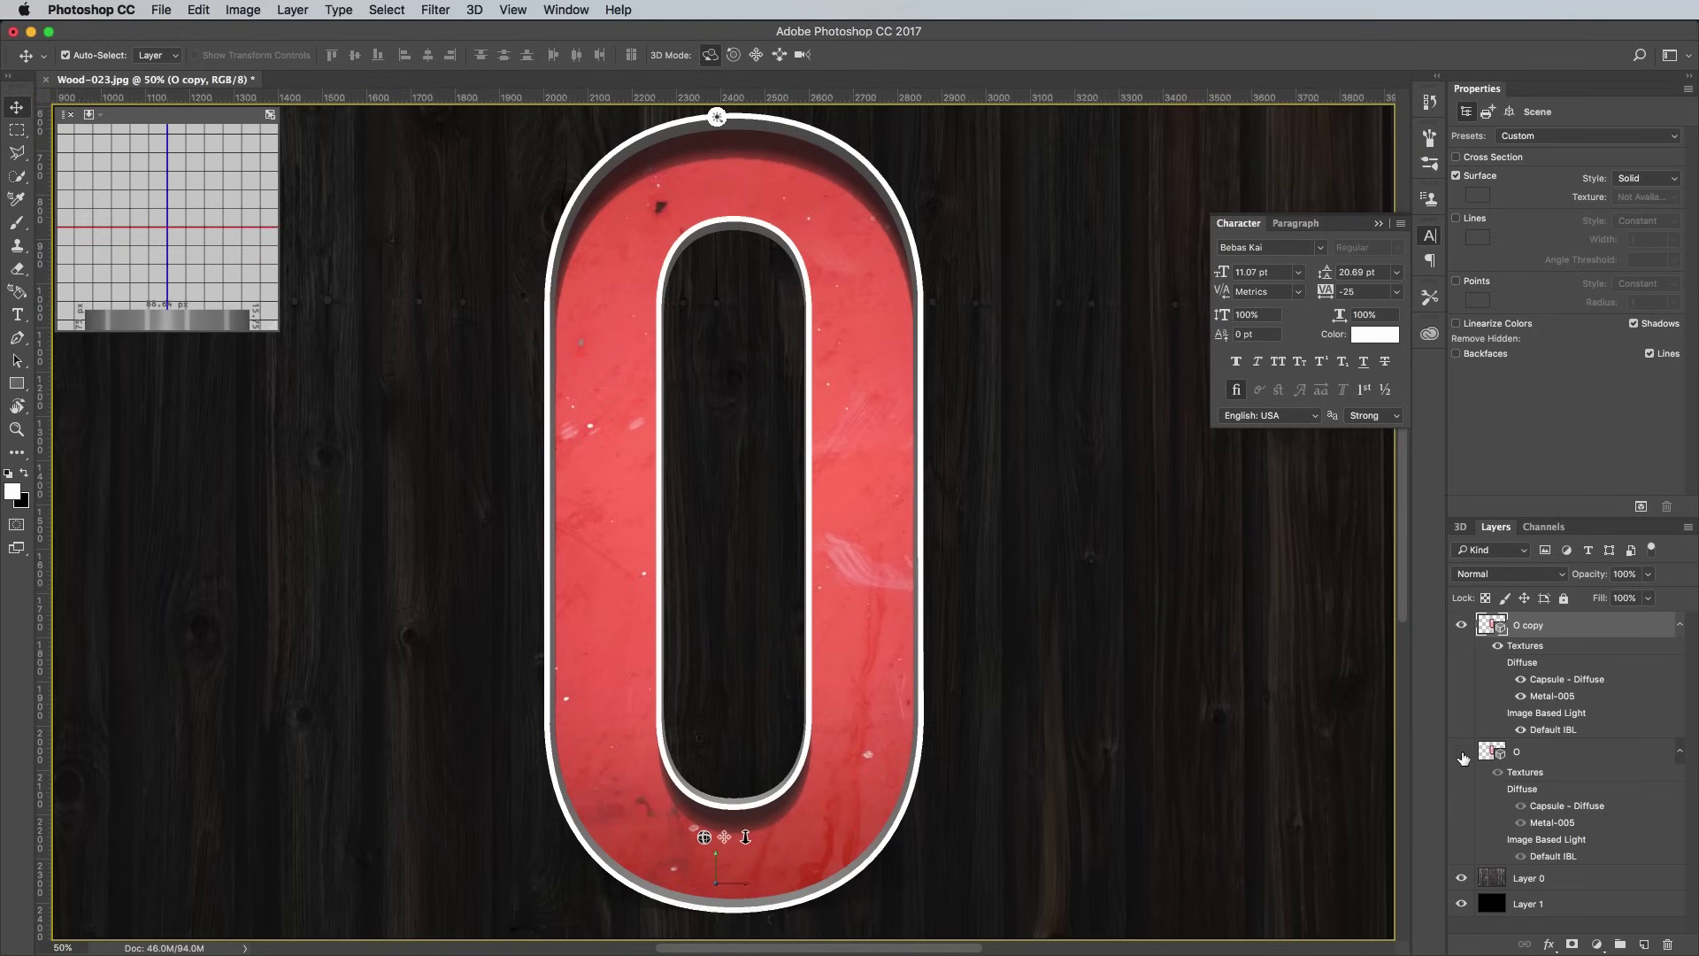
# Step: Draw a rectangular selection around the whole letter with some margin and start a 3D render of that area
pyautogui.press('super+minus')
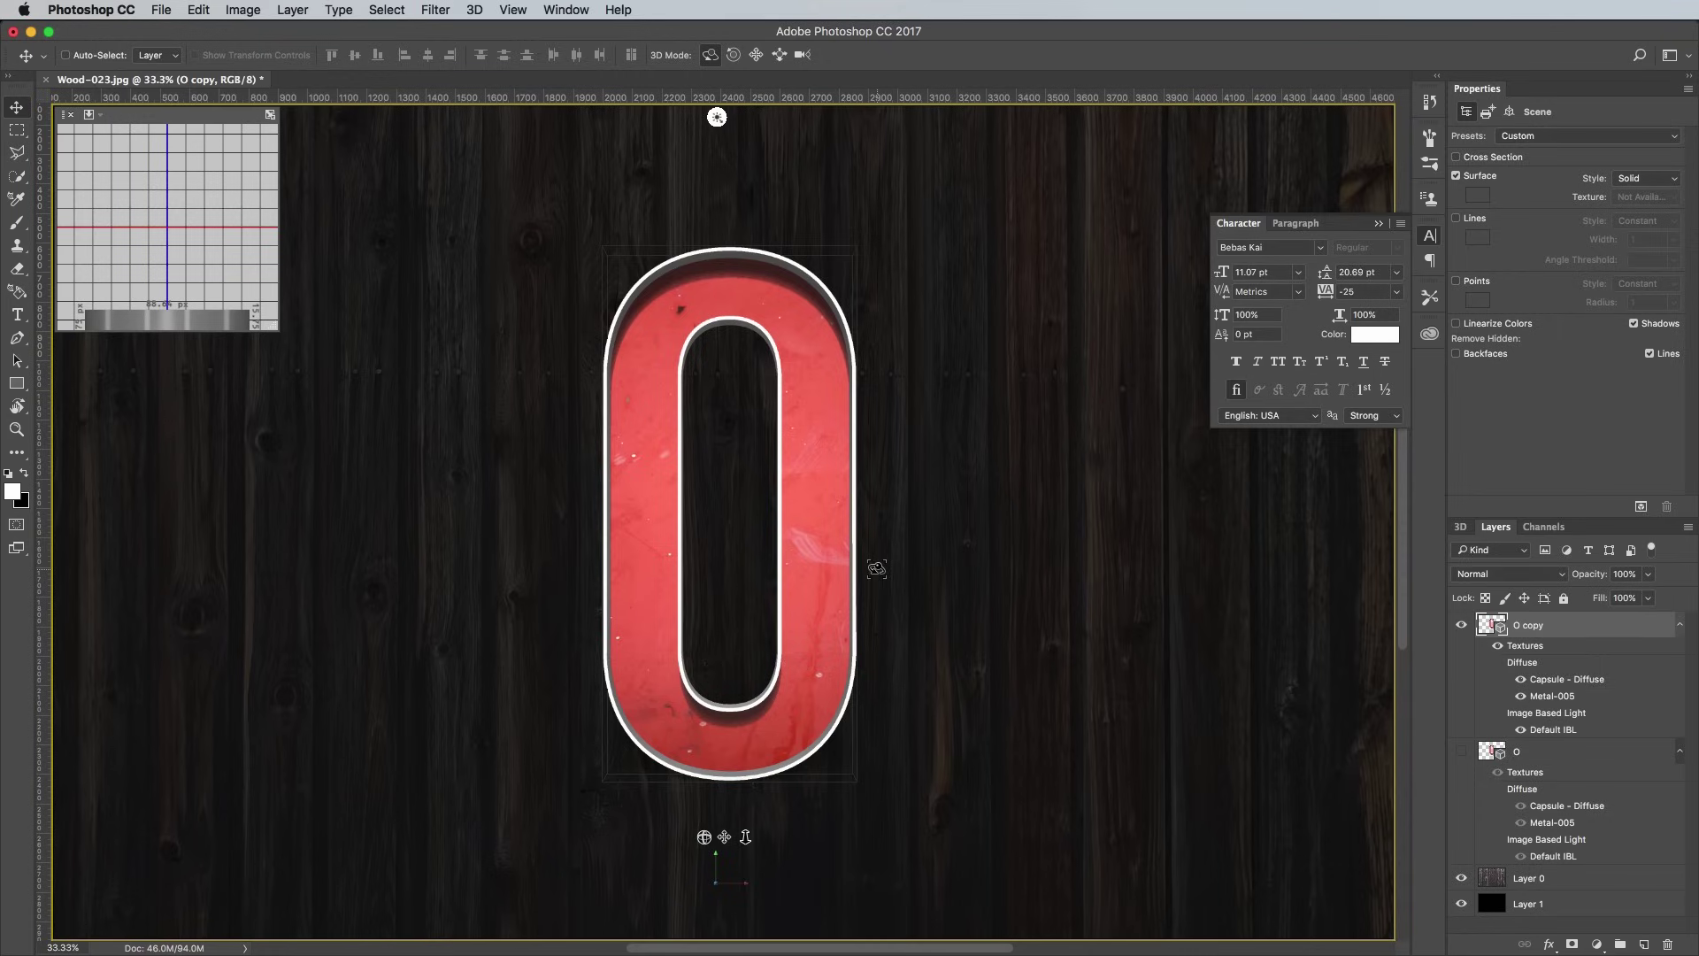
pyautogui.press('super')
pyautogui.click(17, 131)
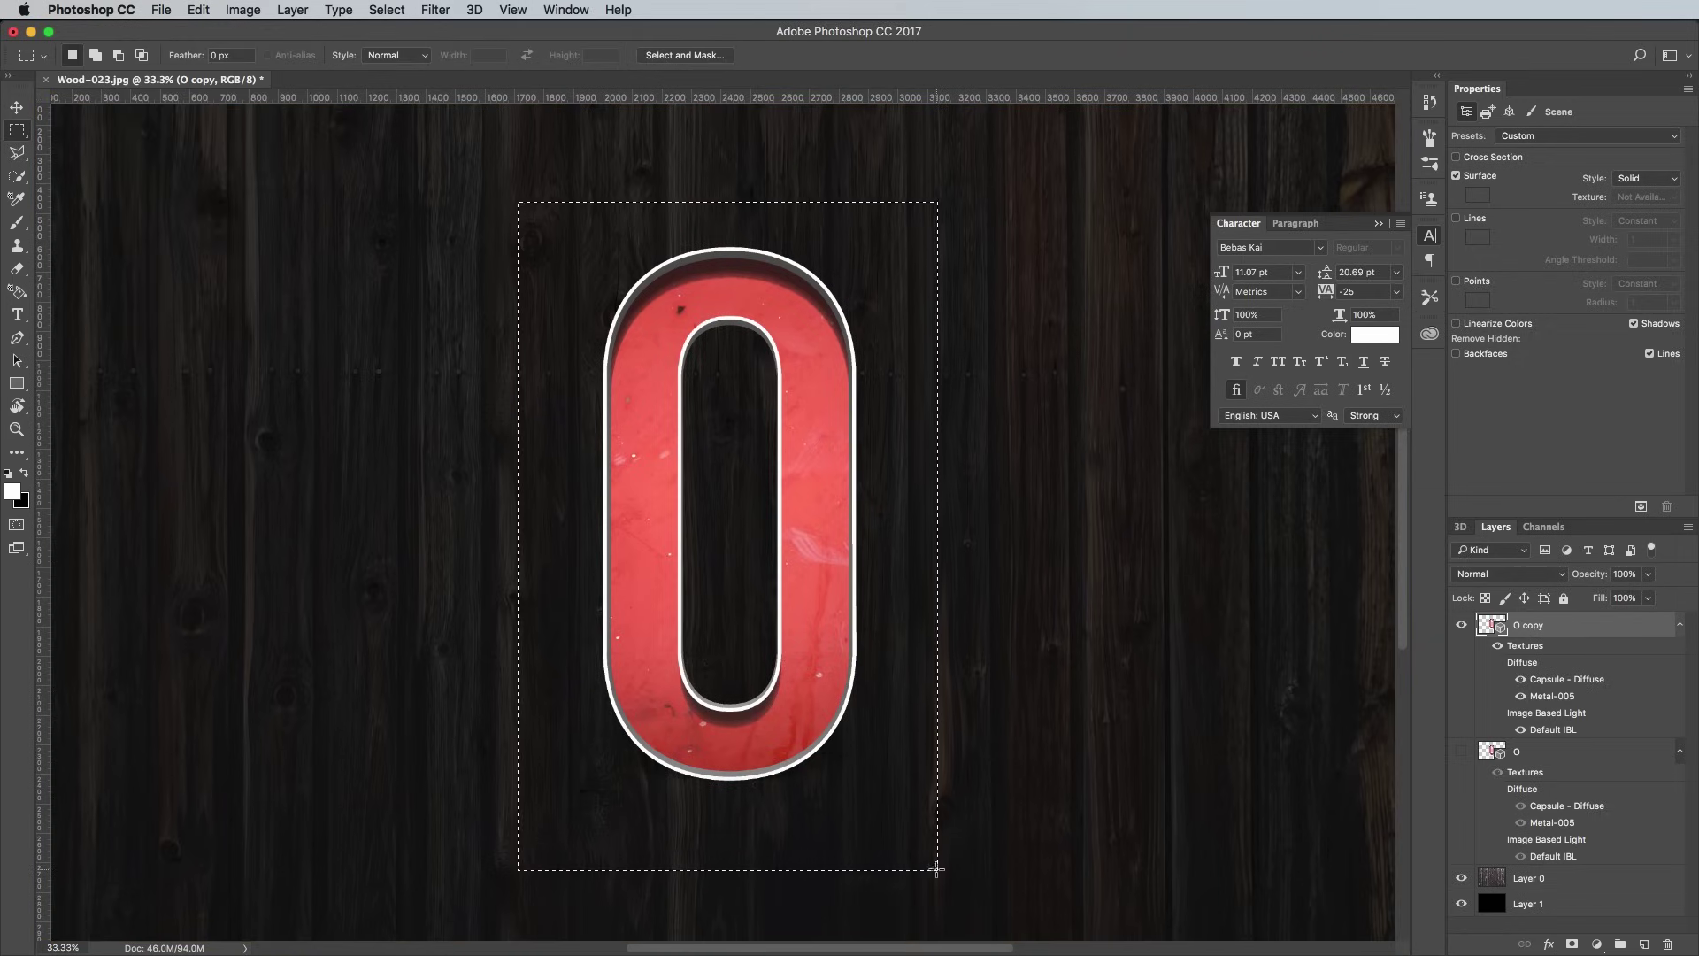
pyautogui.click(1460, 528)
pyautogui.click(1593, 944)
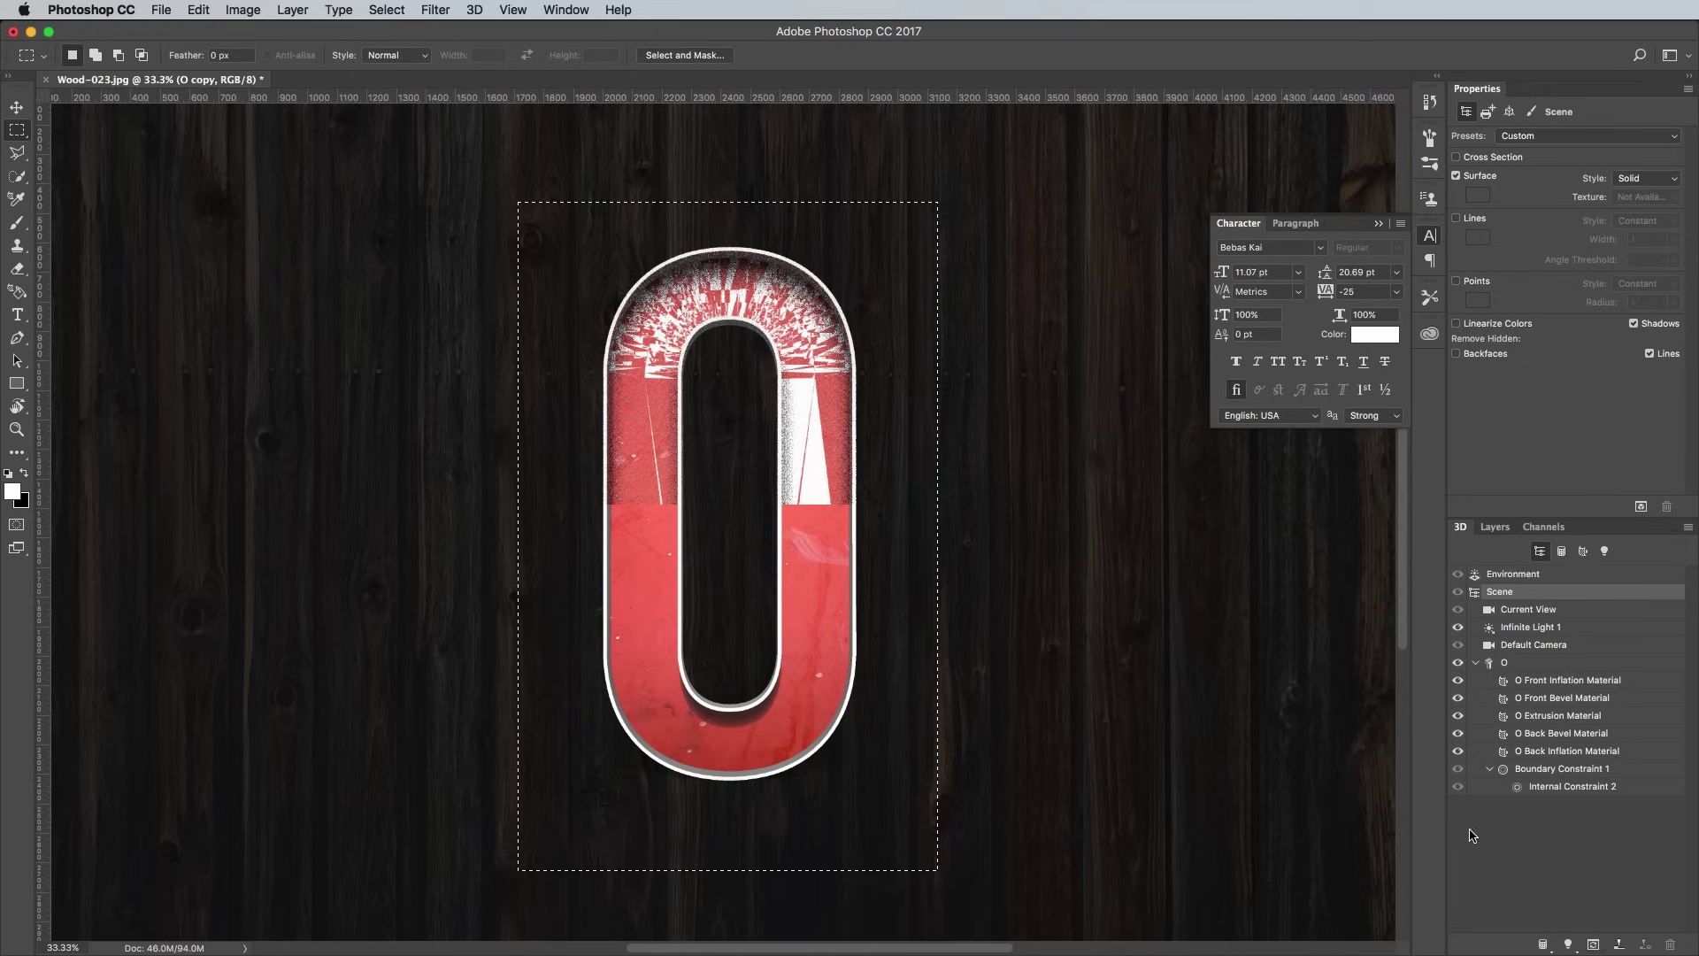
# Step: Set the copied letter's extrusion depth to 0.02 px and its front bevel angle to 85°
pyautogui.click(1532, 664)
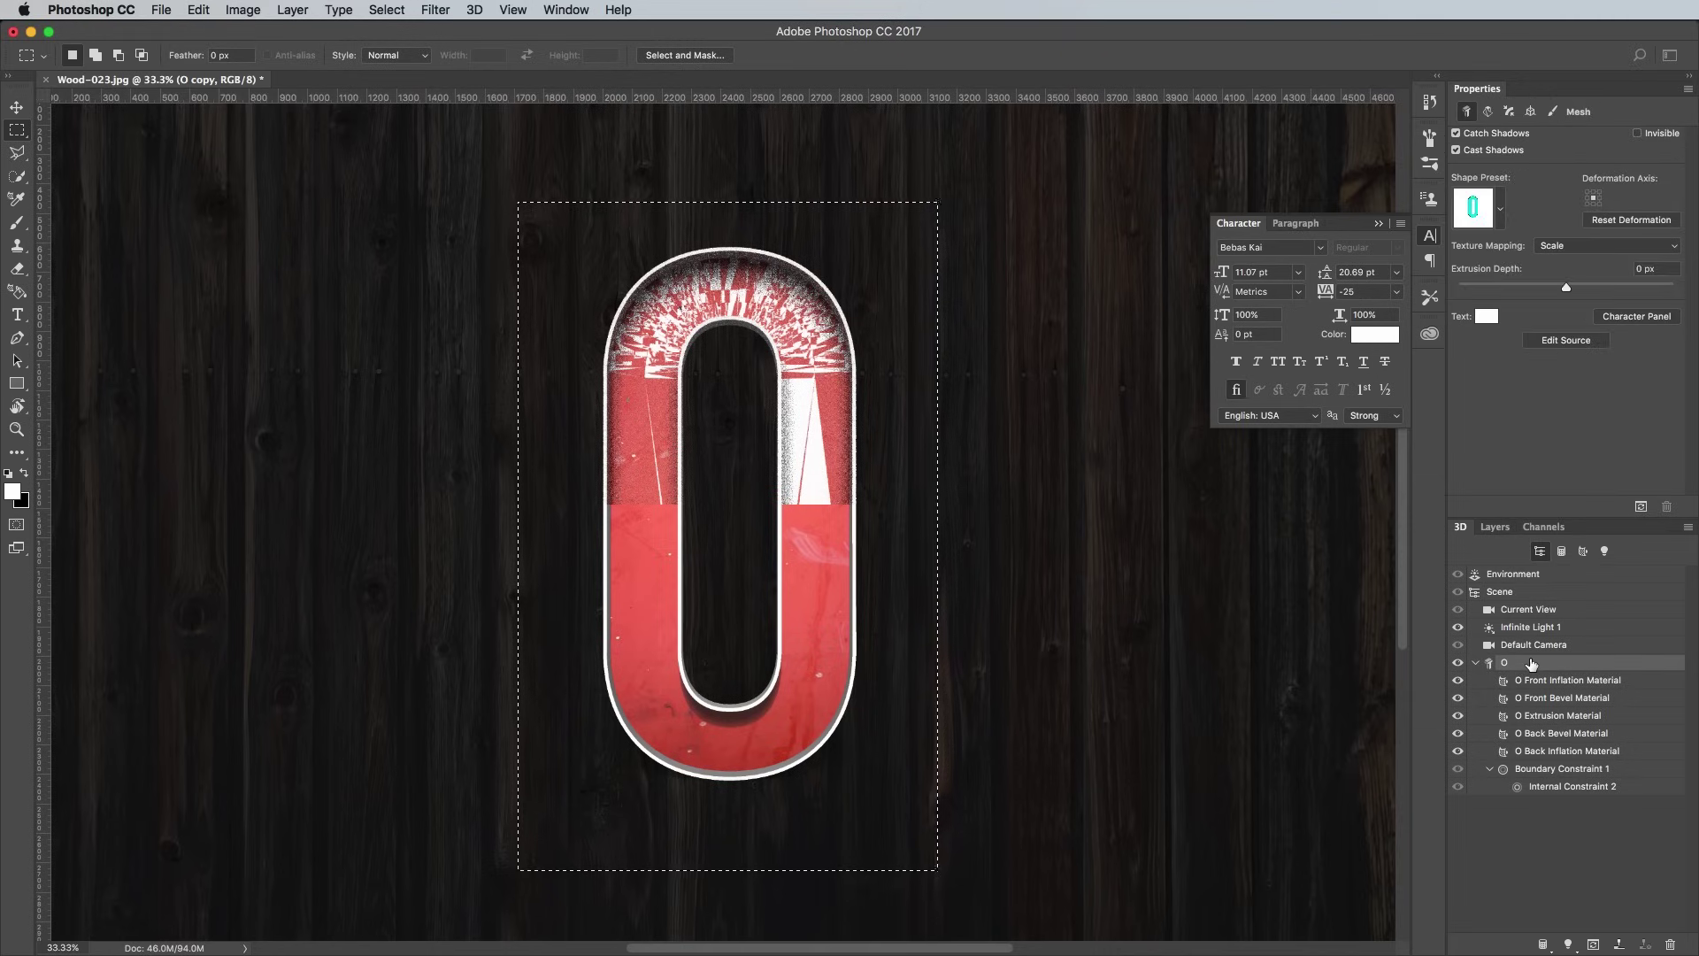
pyautogui.click(1670, 267)
pyautogui.moveTo(1670, 268); pyautogui.dragTo(1665, 273)
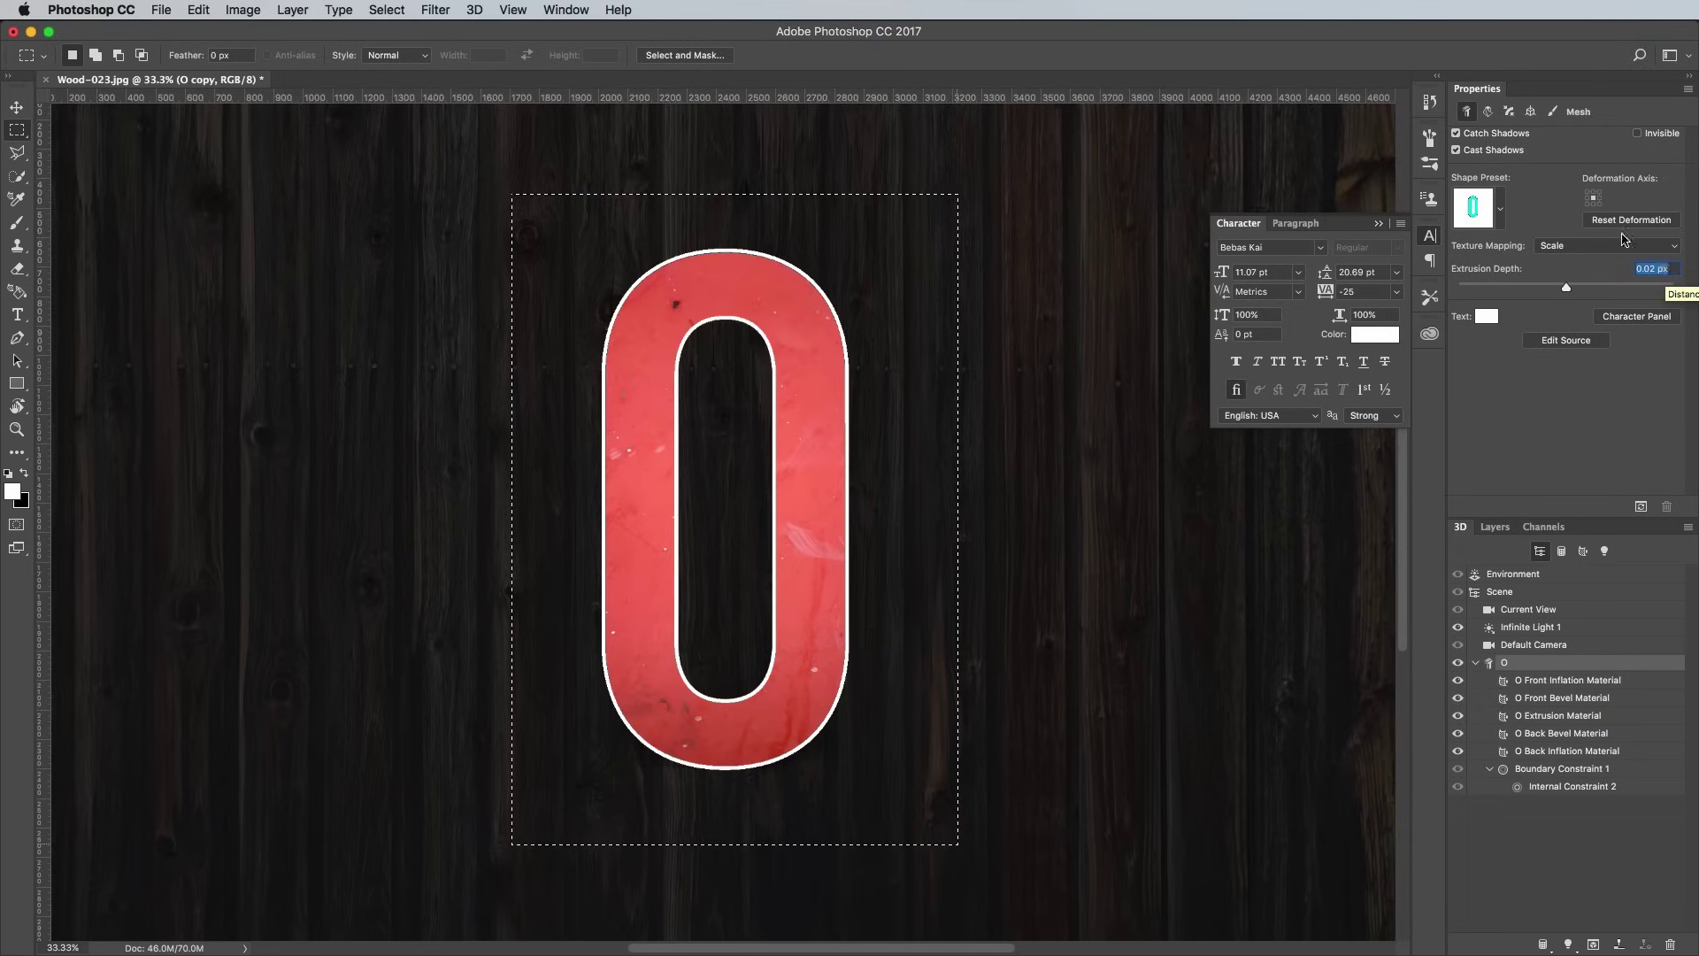
pyautogui.click(1510, 113)
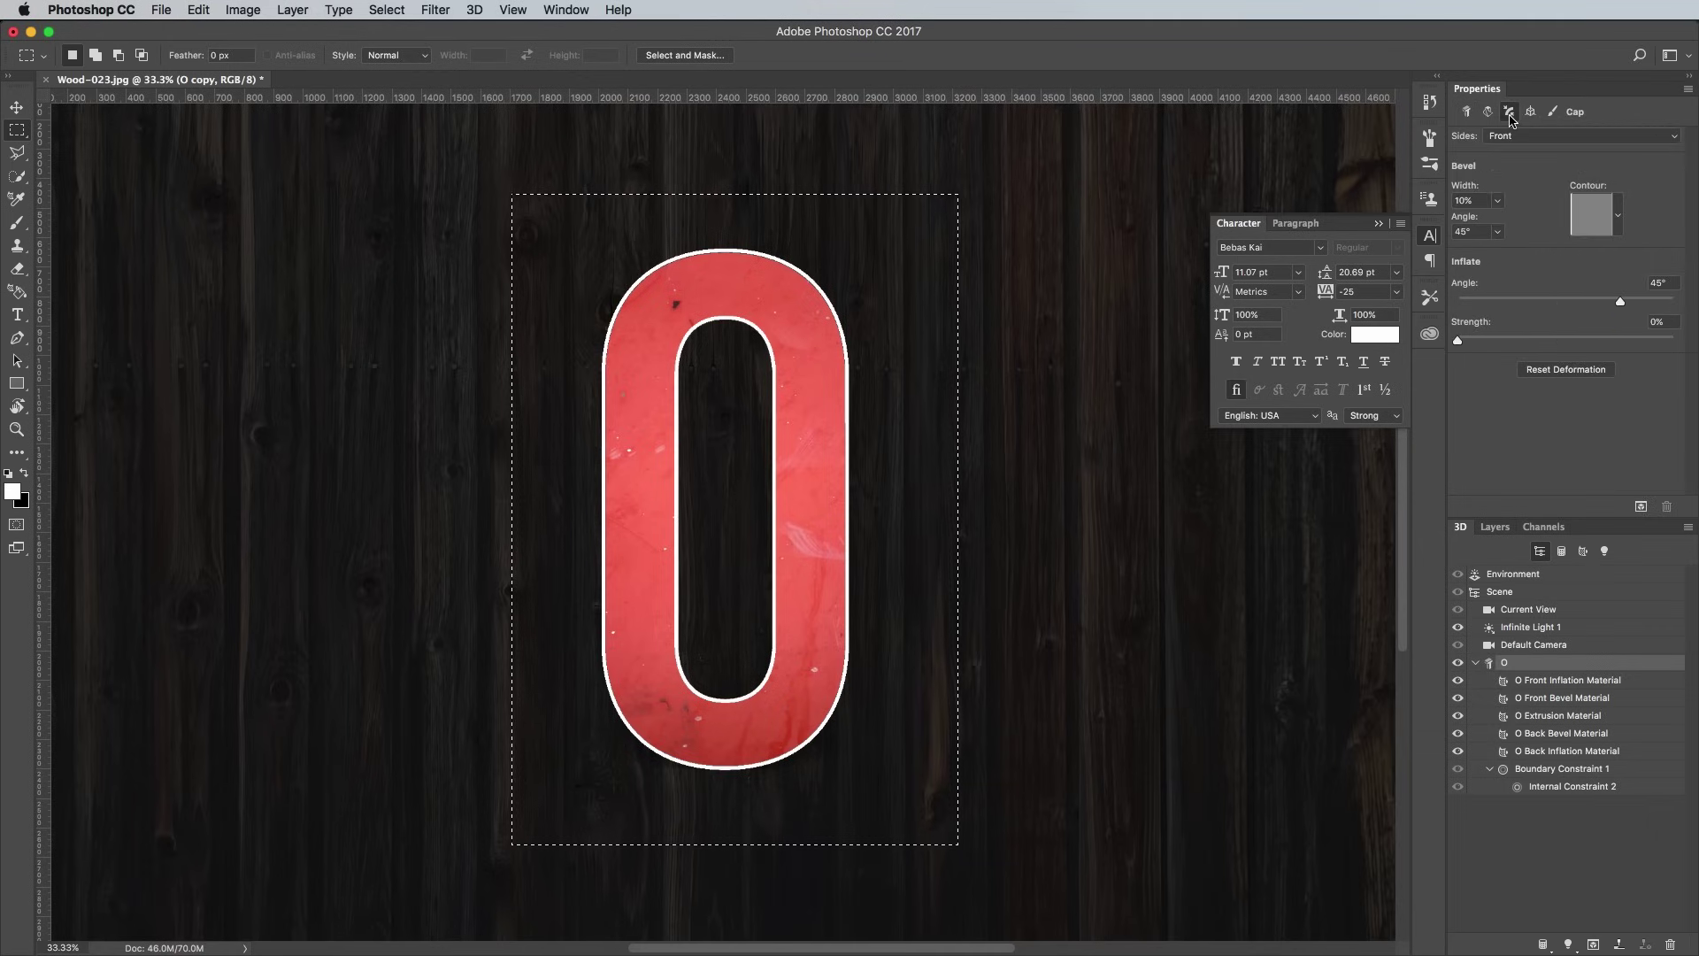
pyautogui.click(1498, 233)
pyautogui.moveTo(1558, 264); pyautogui.dragTo(1573, 258)
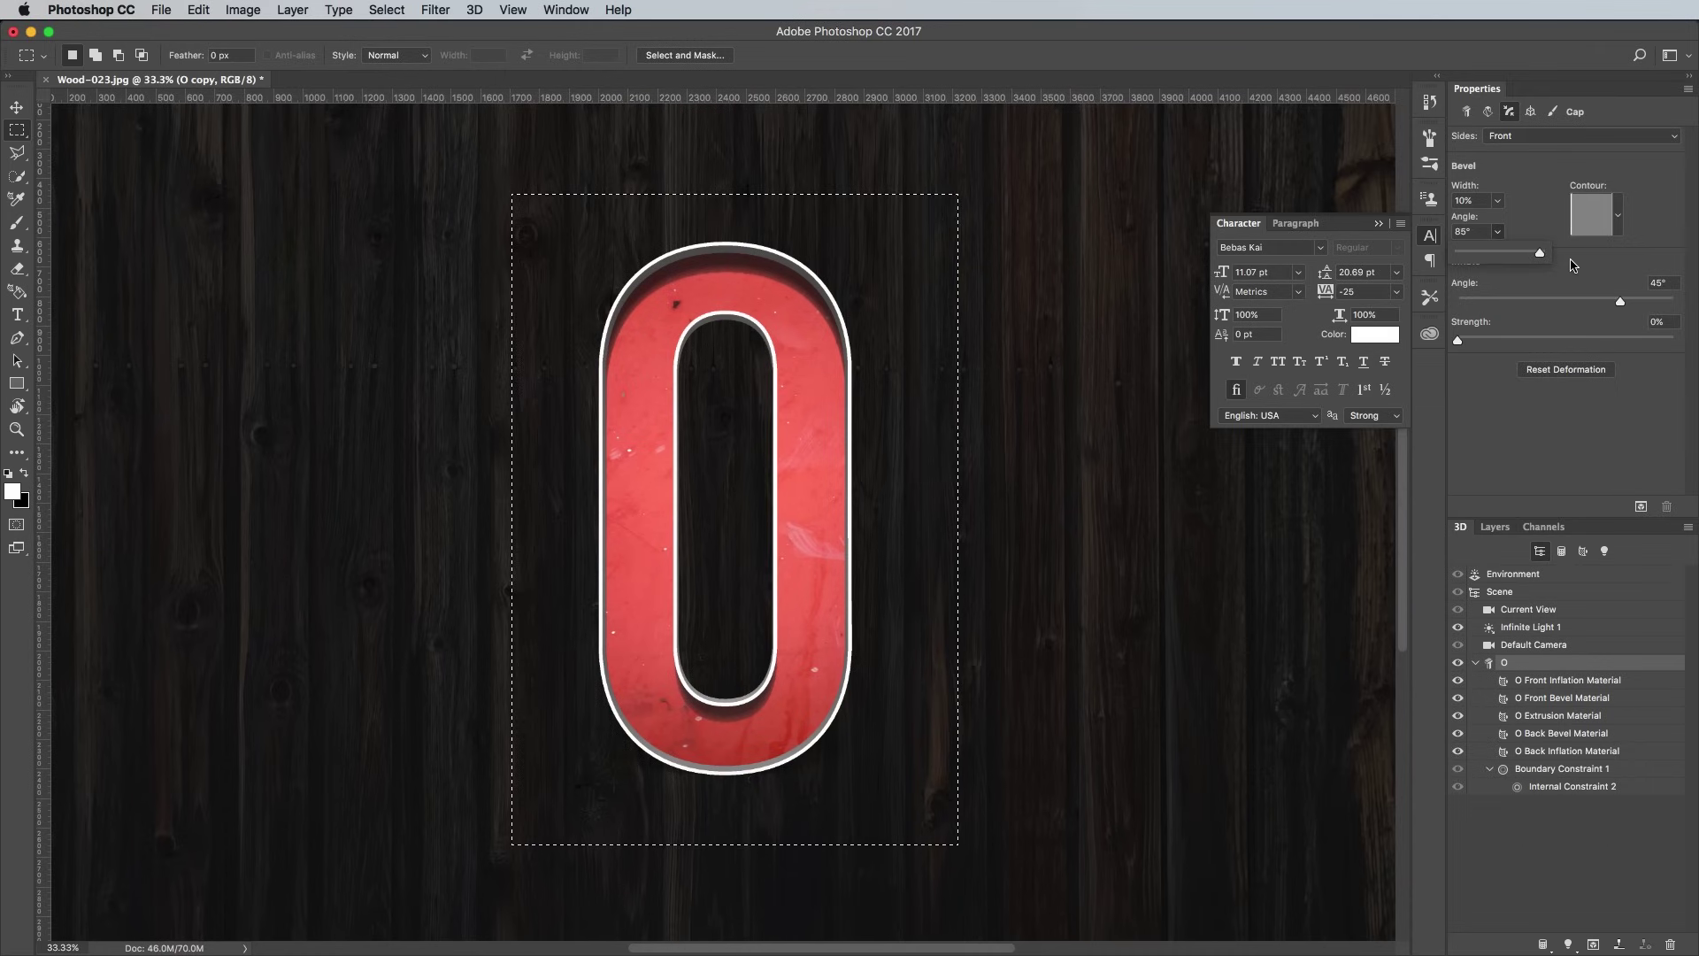
# Step: Render the selected letter area and rasterize the O copy 3D layer
pyautogui.click(1642, 506)
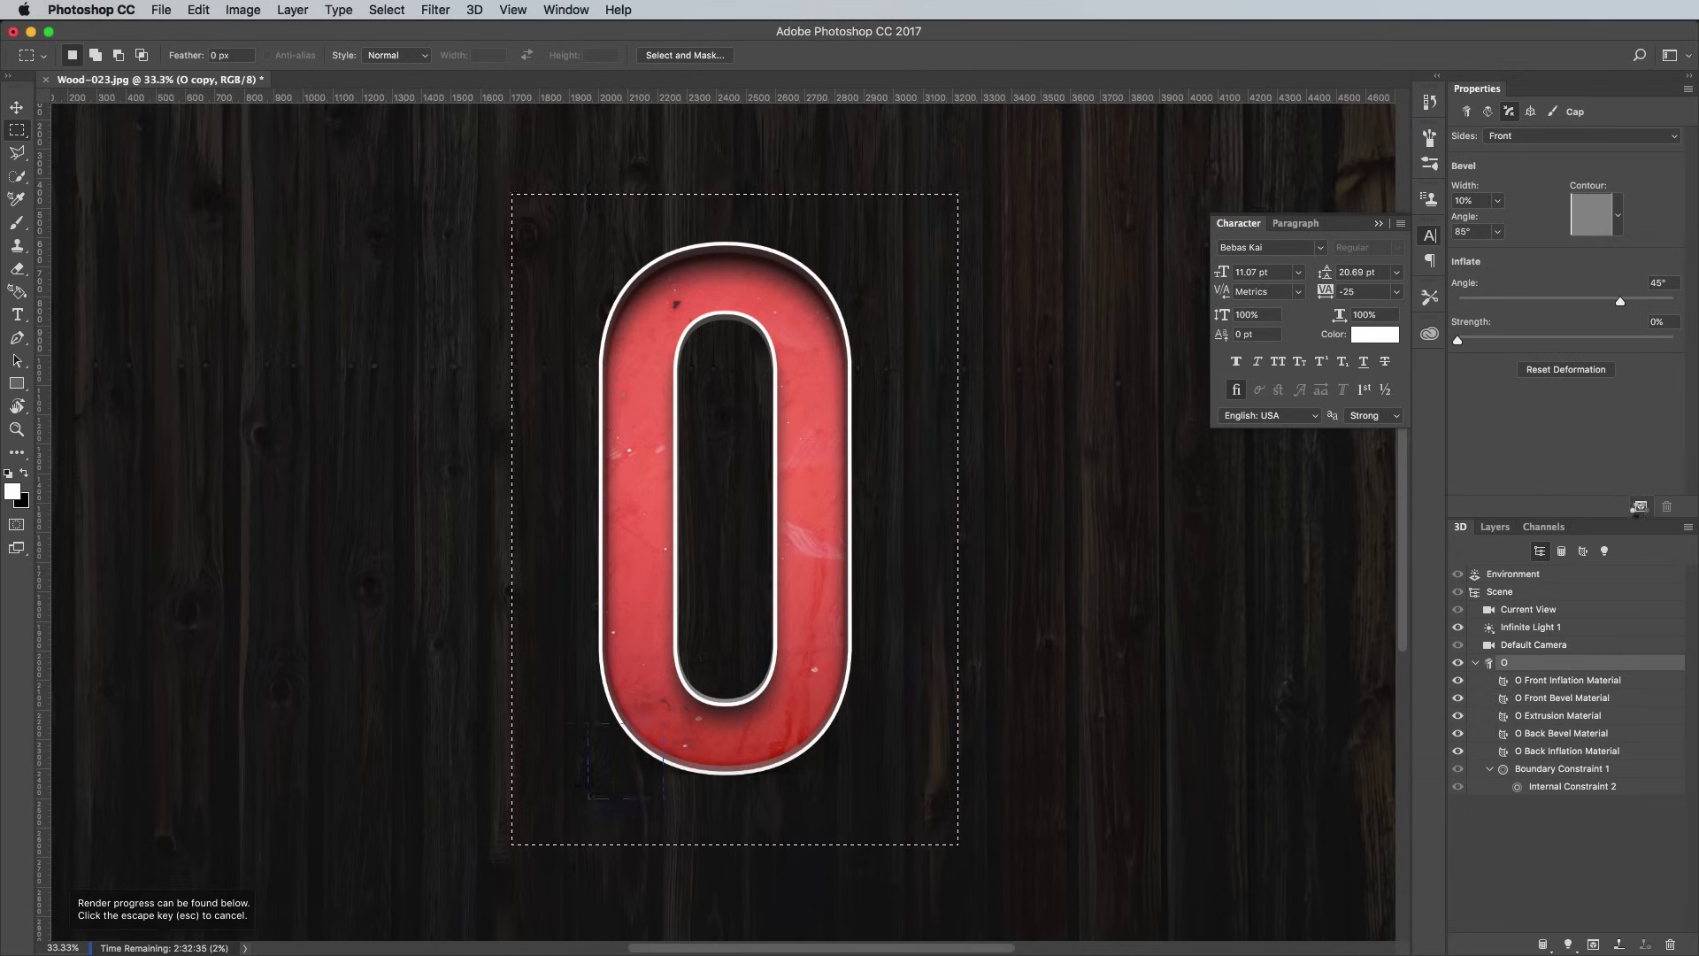
pyautogui.click(1640, 508)
pyautogui.click(1495, 527)
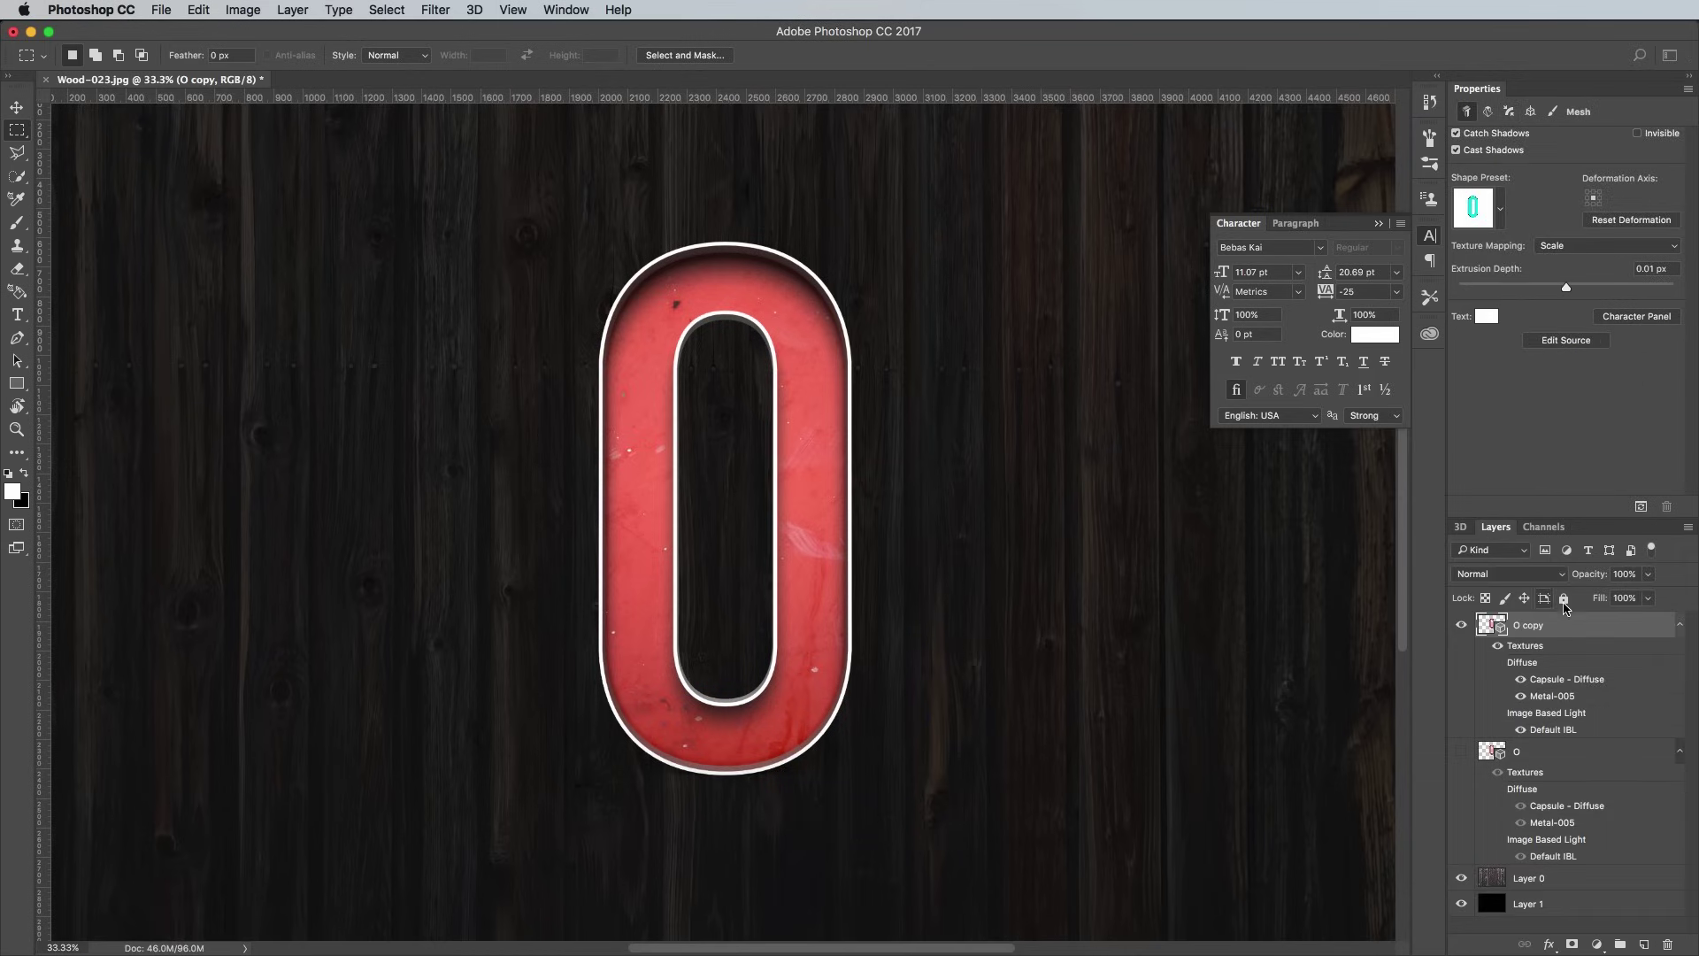
pyautogui.rightClick(1592, 634)
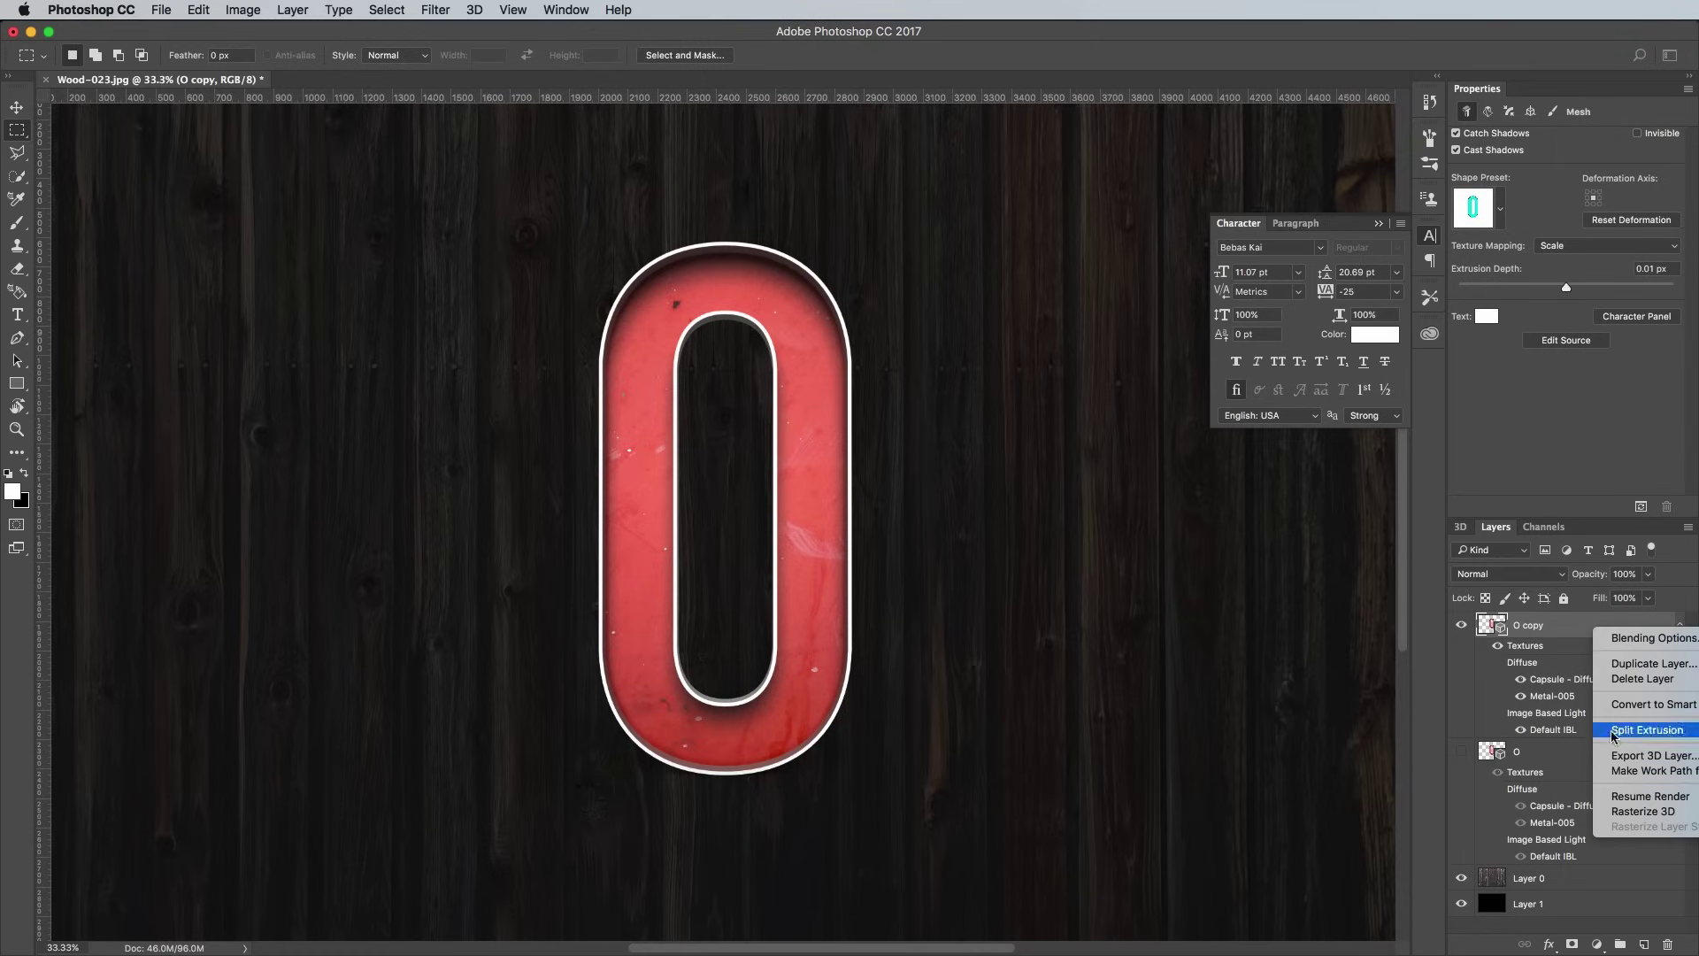
pyautogui.click(1636, 812)
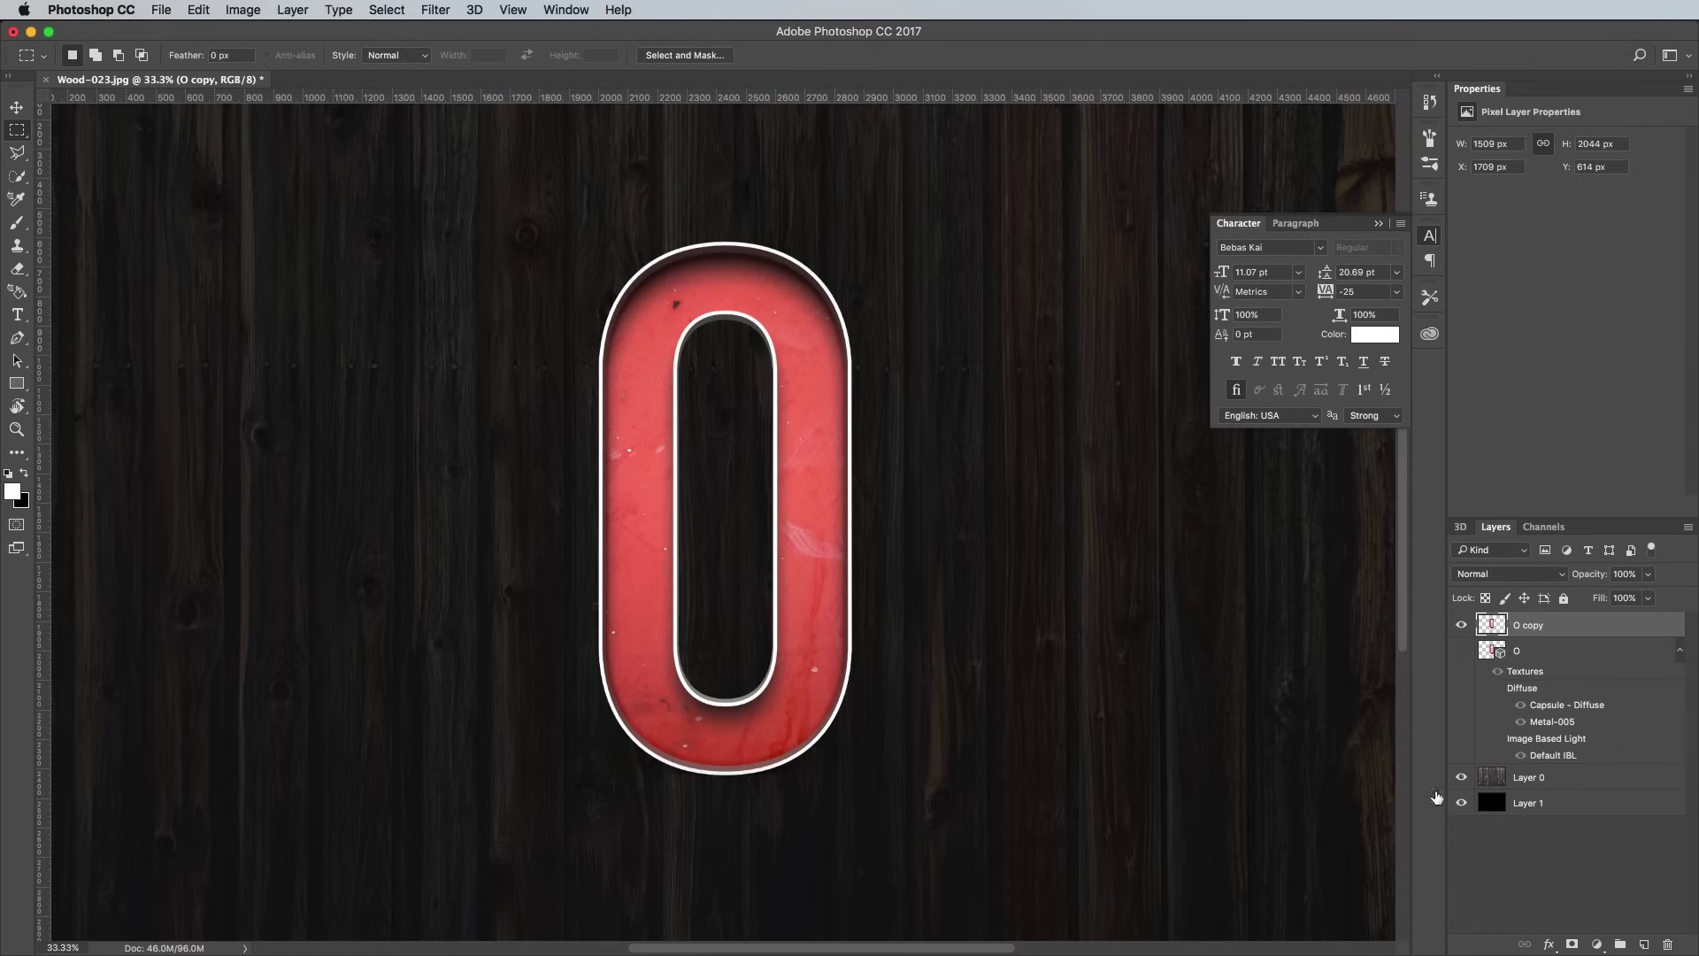
# Step: Open bulb.jpg from the desktop and copy the glowing bulb with a circular selection
pyautogui.press('F11')
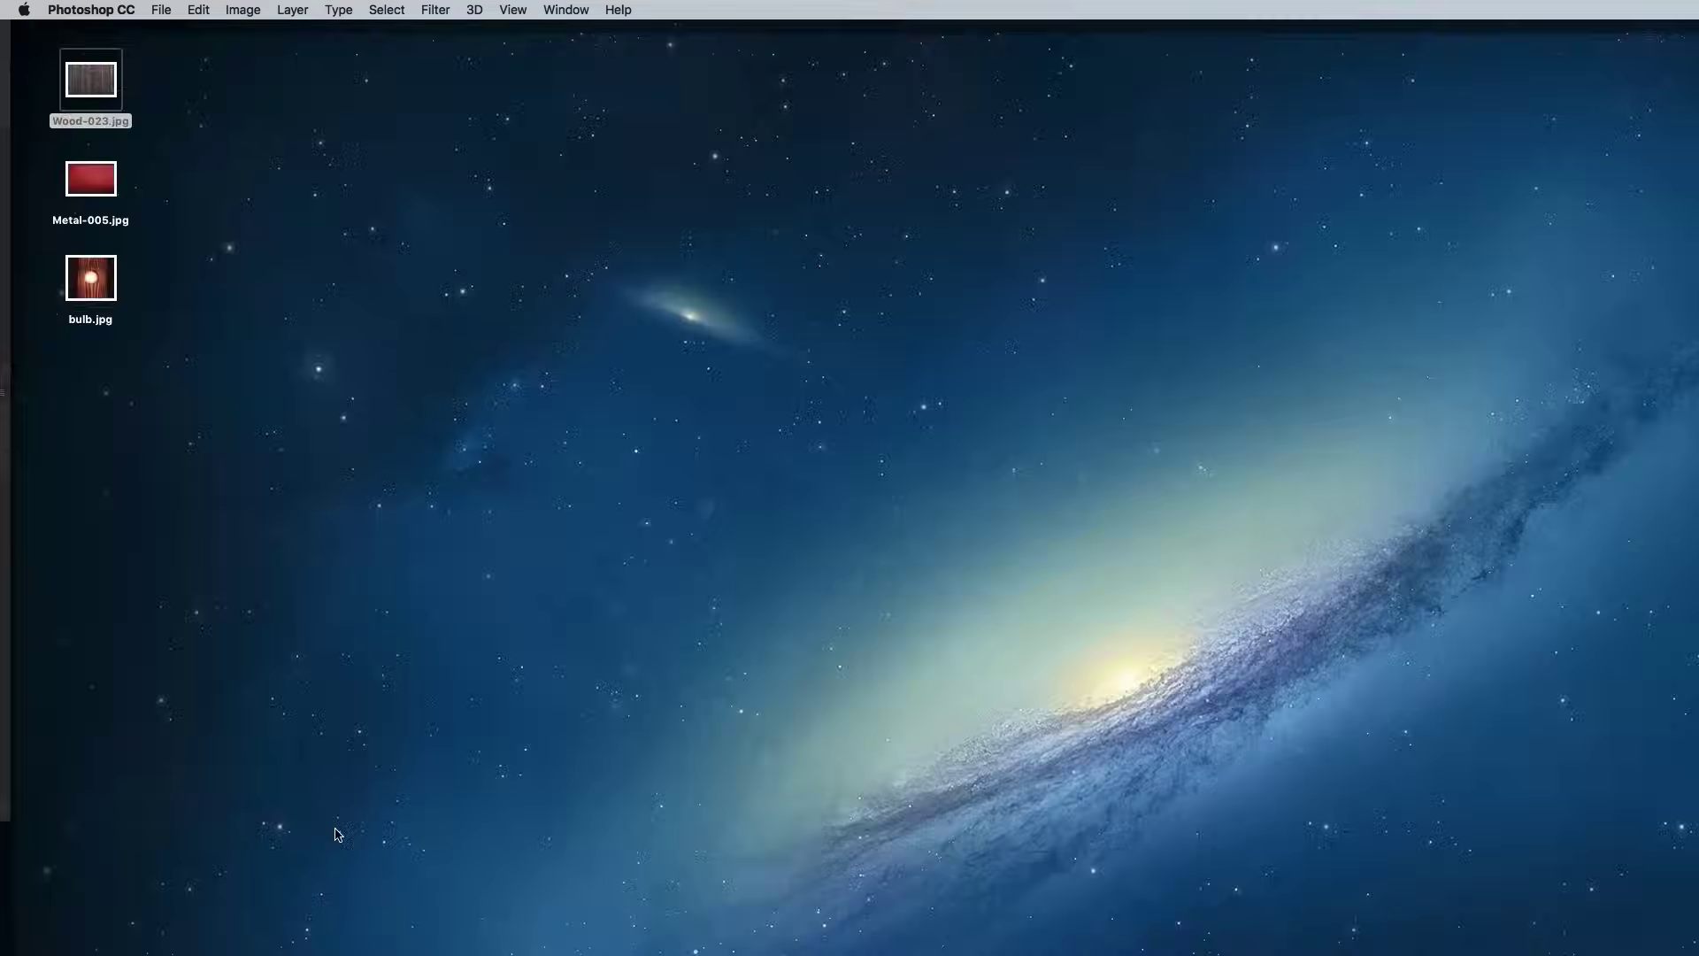
pyautogui.doubleClick(92, 278)
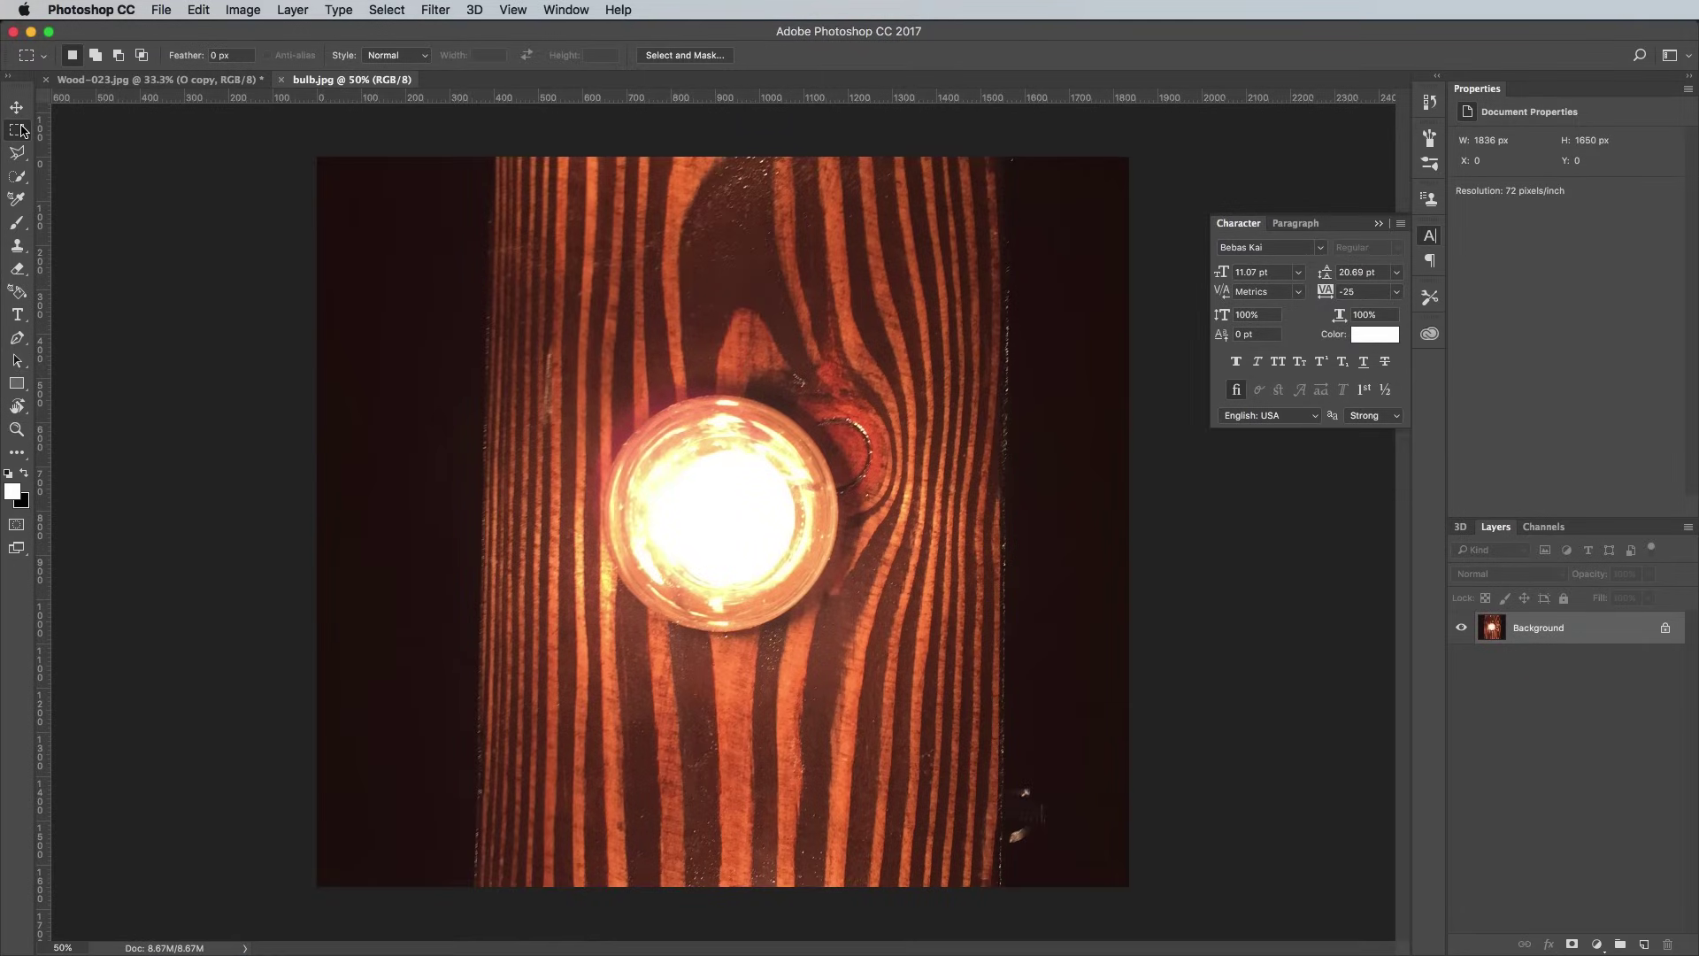
pyautogui.moveTo(21, 131); pyautogui.dragTo(51, 147)
pyautogui.moveTo(718, 514); pyautogui.dragTo(604, 398)
pyautogui.click(194, 9)
pyautogui.click(204, 138)
# Step: Close bulb.jpg and paste the copied bulb into the Wood-023.jpg document
pyautogui.click(161, 10)
pyautogui.click(187, 131)
pyautogui.click(1067, 392)
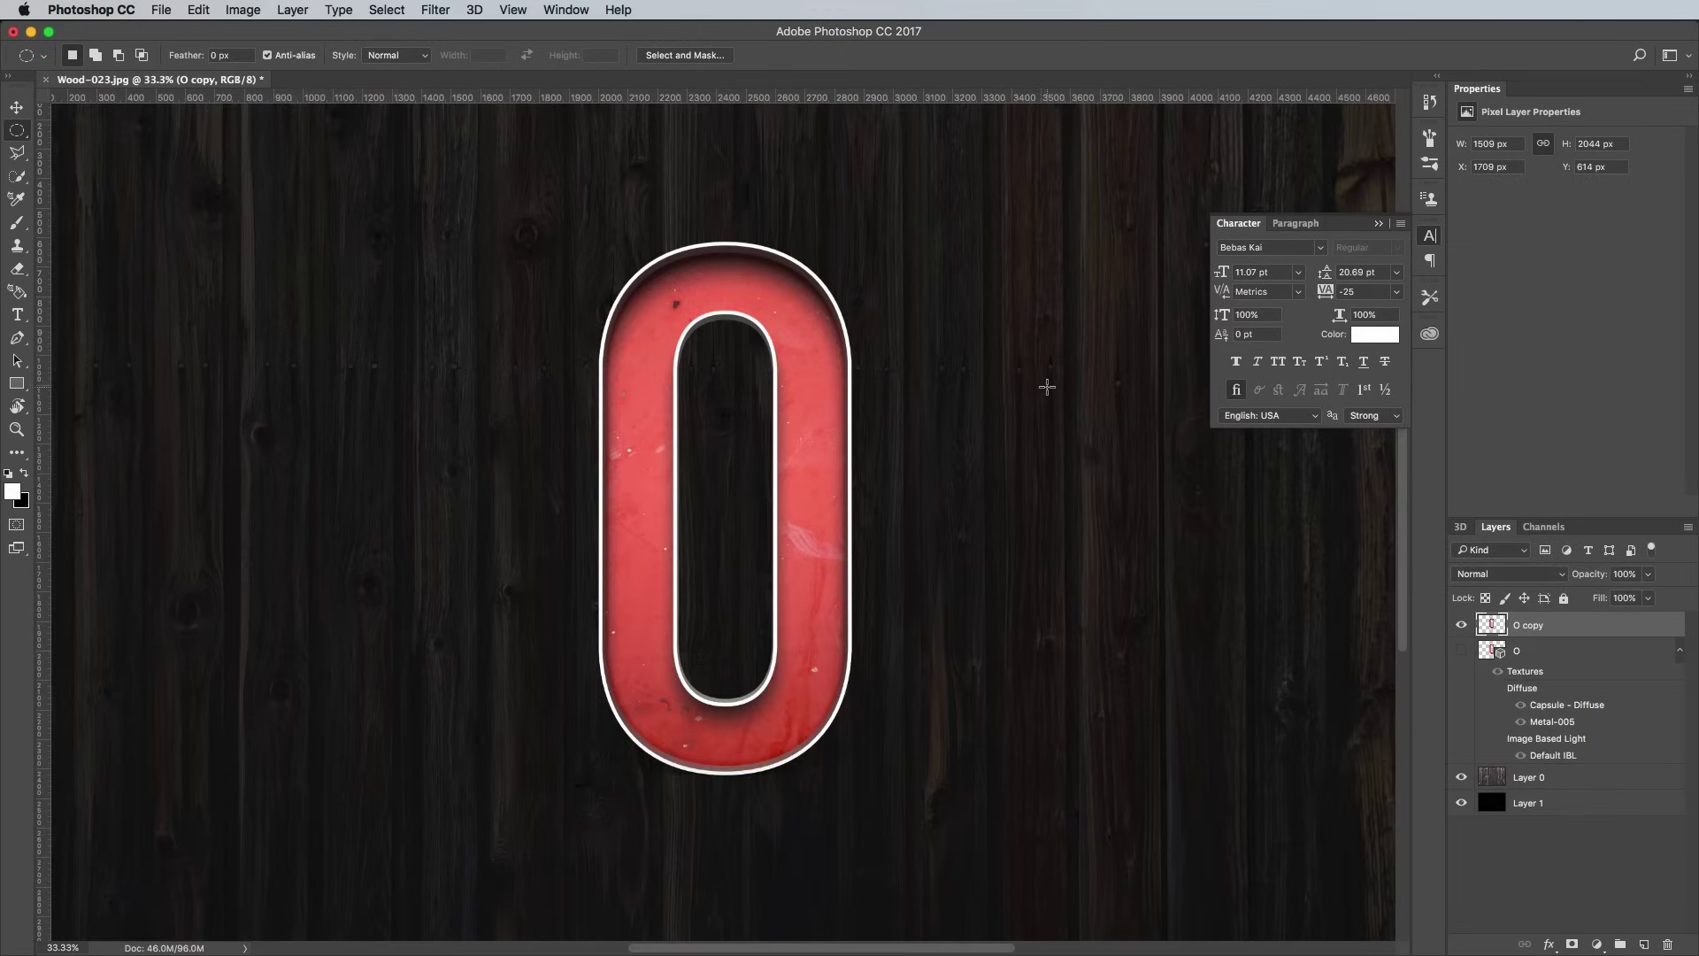
pyautogui.click(194, 10)
pyautogui.click(237, 171)
# Step: Scale the pasted bulb to 27.10% and centre it in the red channel at the top of the letter's curve
pyautogui.press('super+t')
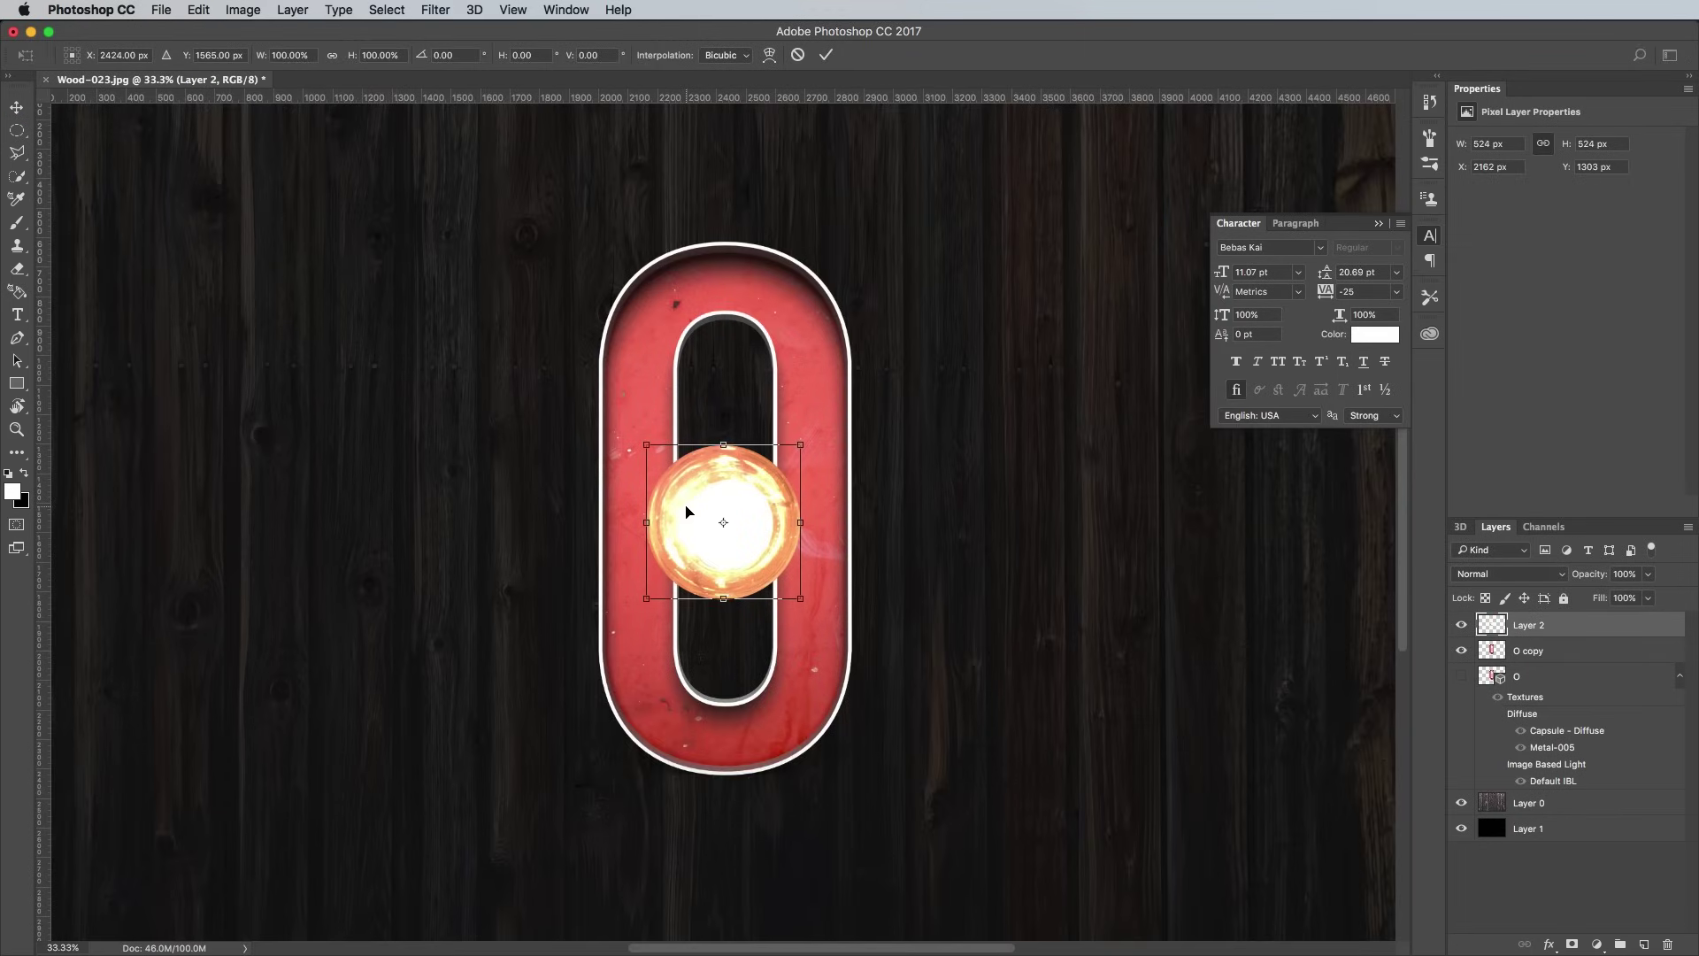
pyautogui.press('super+equal')
pyautogui.press('super+equal')
pyautogui.press('super+equal')
pyautogui.moveTo(690, 504); pyautogui.dragTo(784, 410)
pyautogui.scroll(3, 817, 340)
pyautogui.scroll(-3, 785, 410)
pyautogui.hscroll(-2, 784, 410)
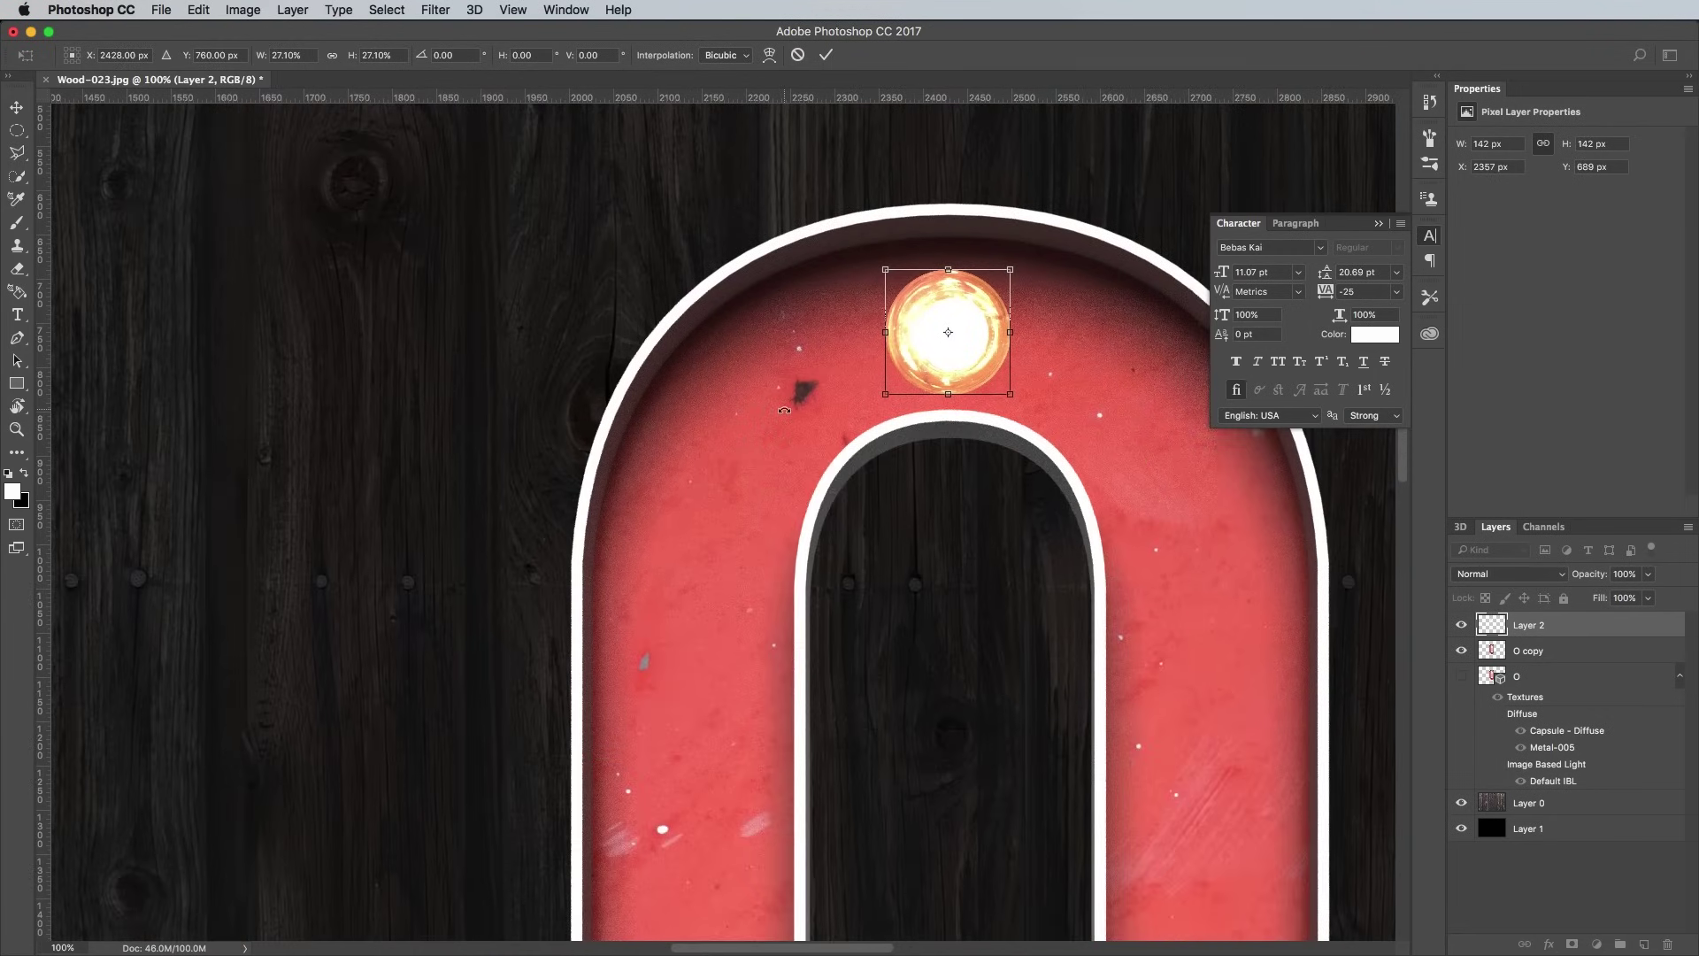
pyautogui.press('Up')
pyautogui.press('Left')
pyautogui.press('Return')
pyautogui.press('m')
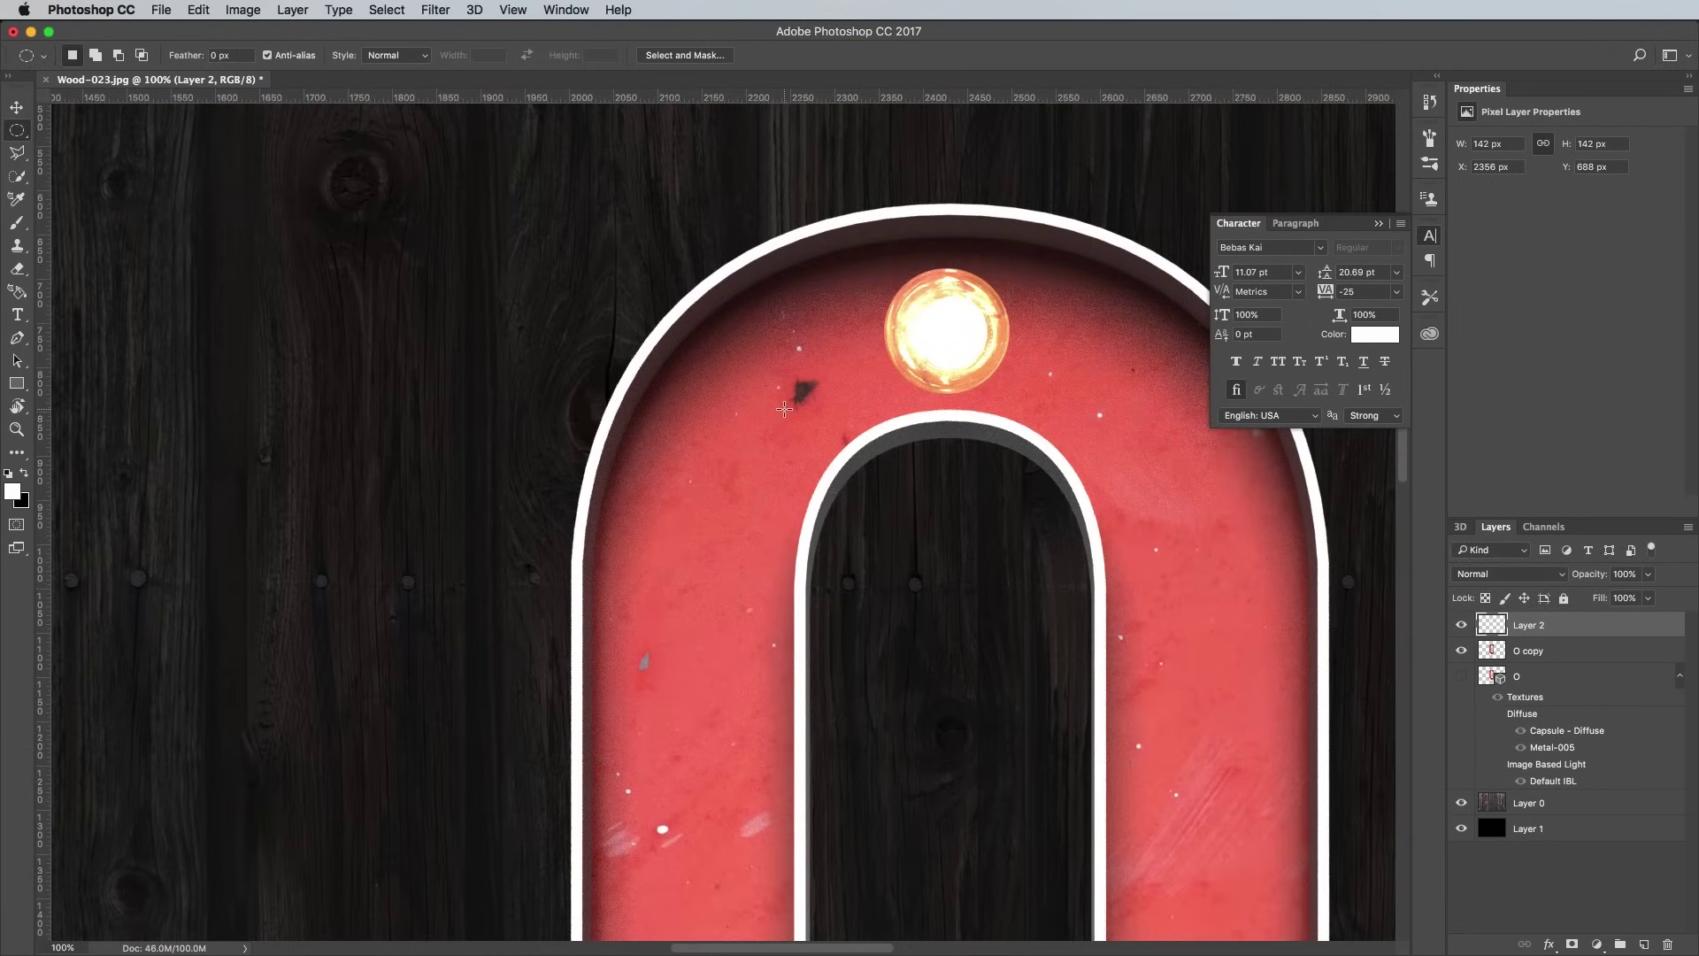
# Step: Add an Outer Glow to the bulb layer with the Color Dodge blend mode and 100% opacity
pyautogui.doubleClick(1607, 637)
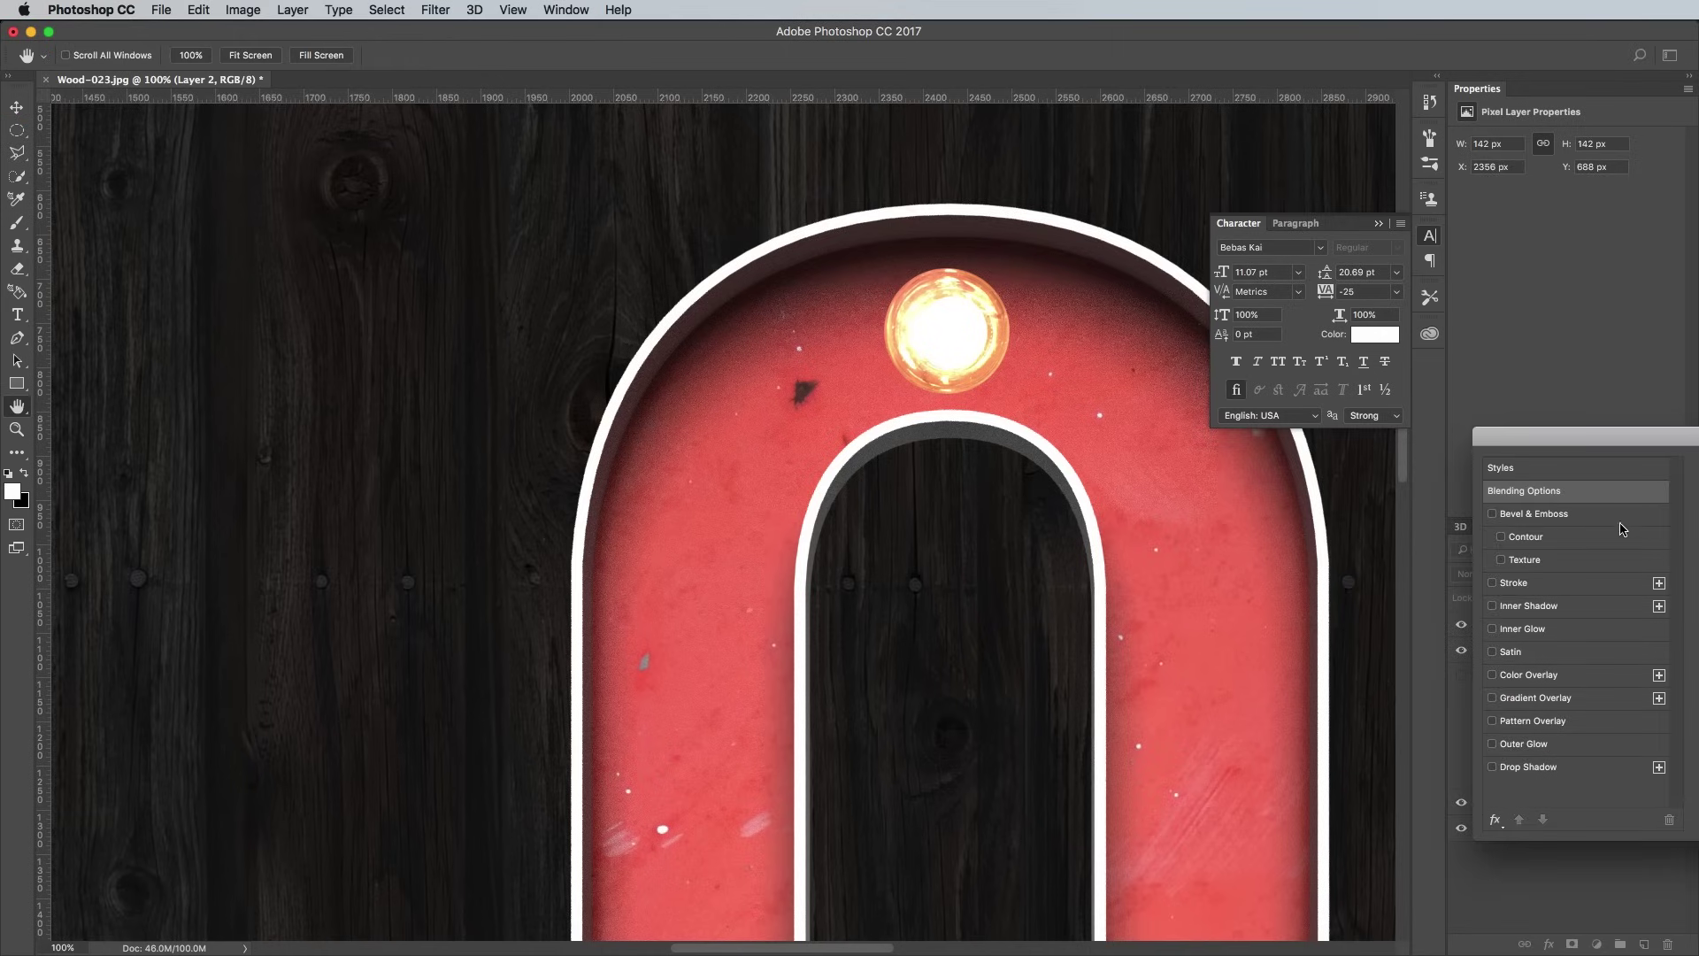
pyautogui.moveTo(1604, 440); pyautogui.dragTo(274, 294)
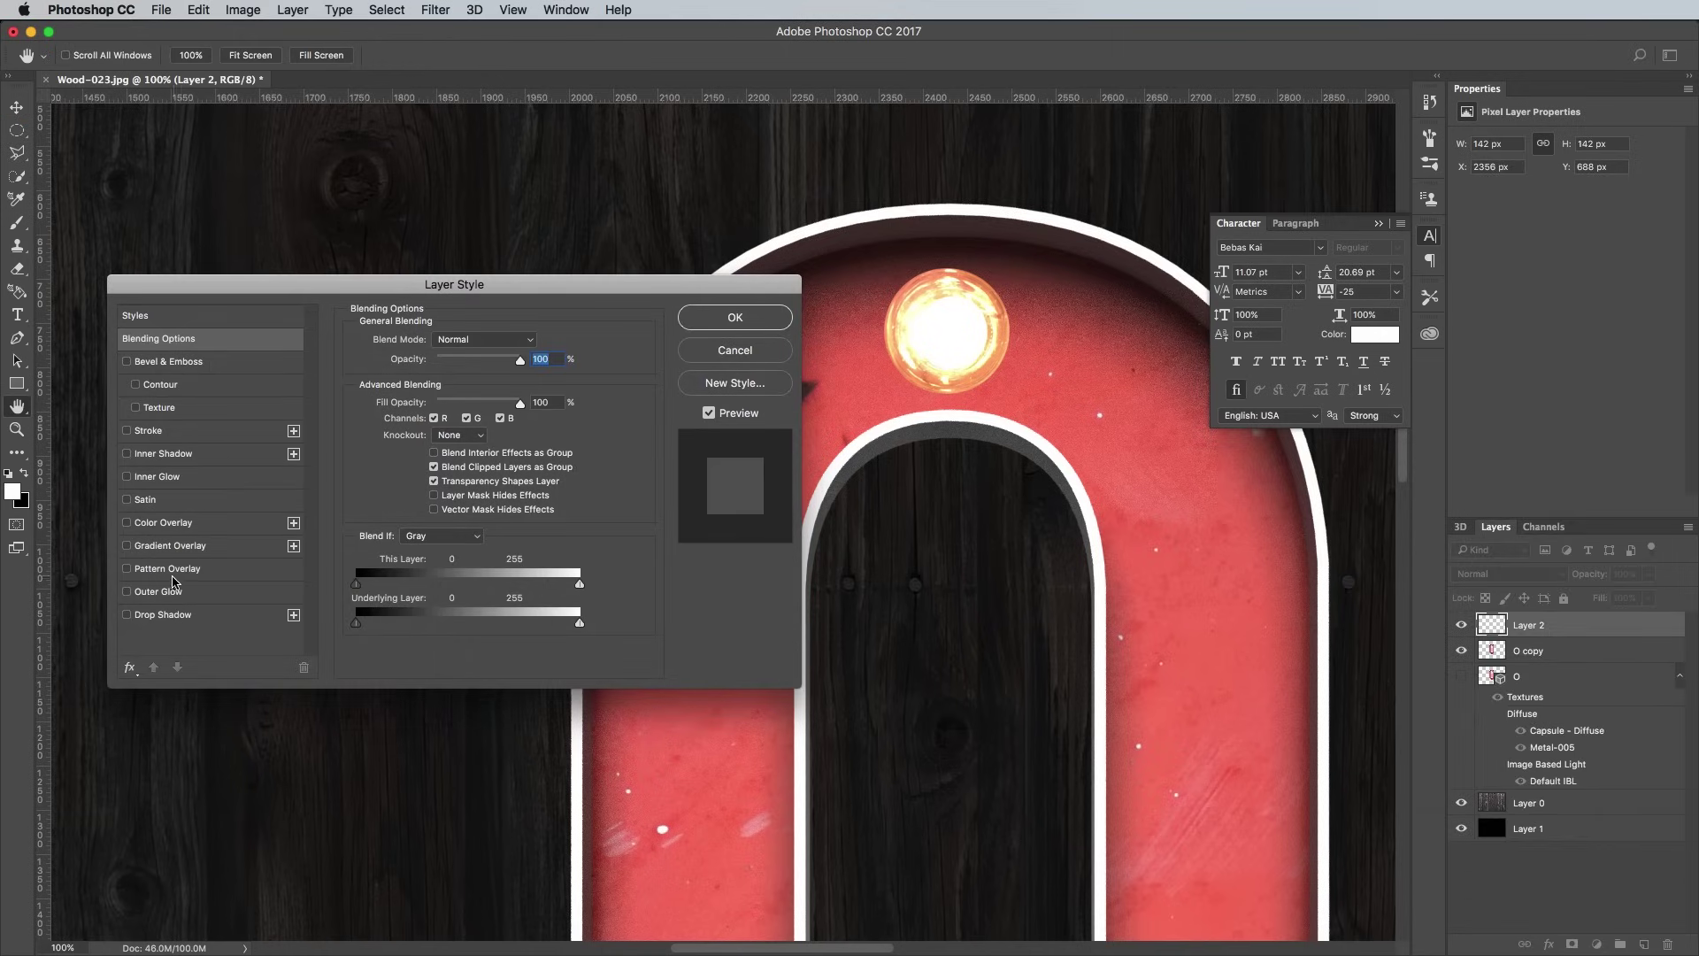
pyautogui.click(159, 591)
pyautogui.click(462, 339)
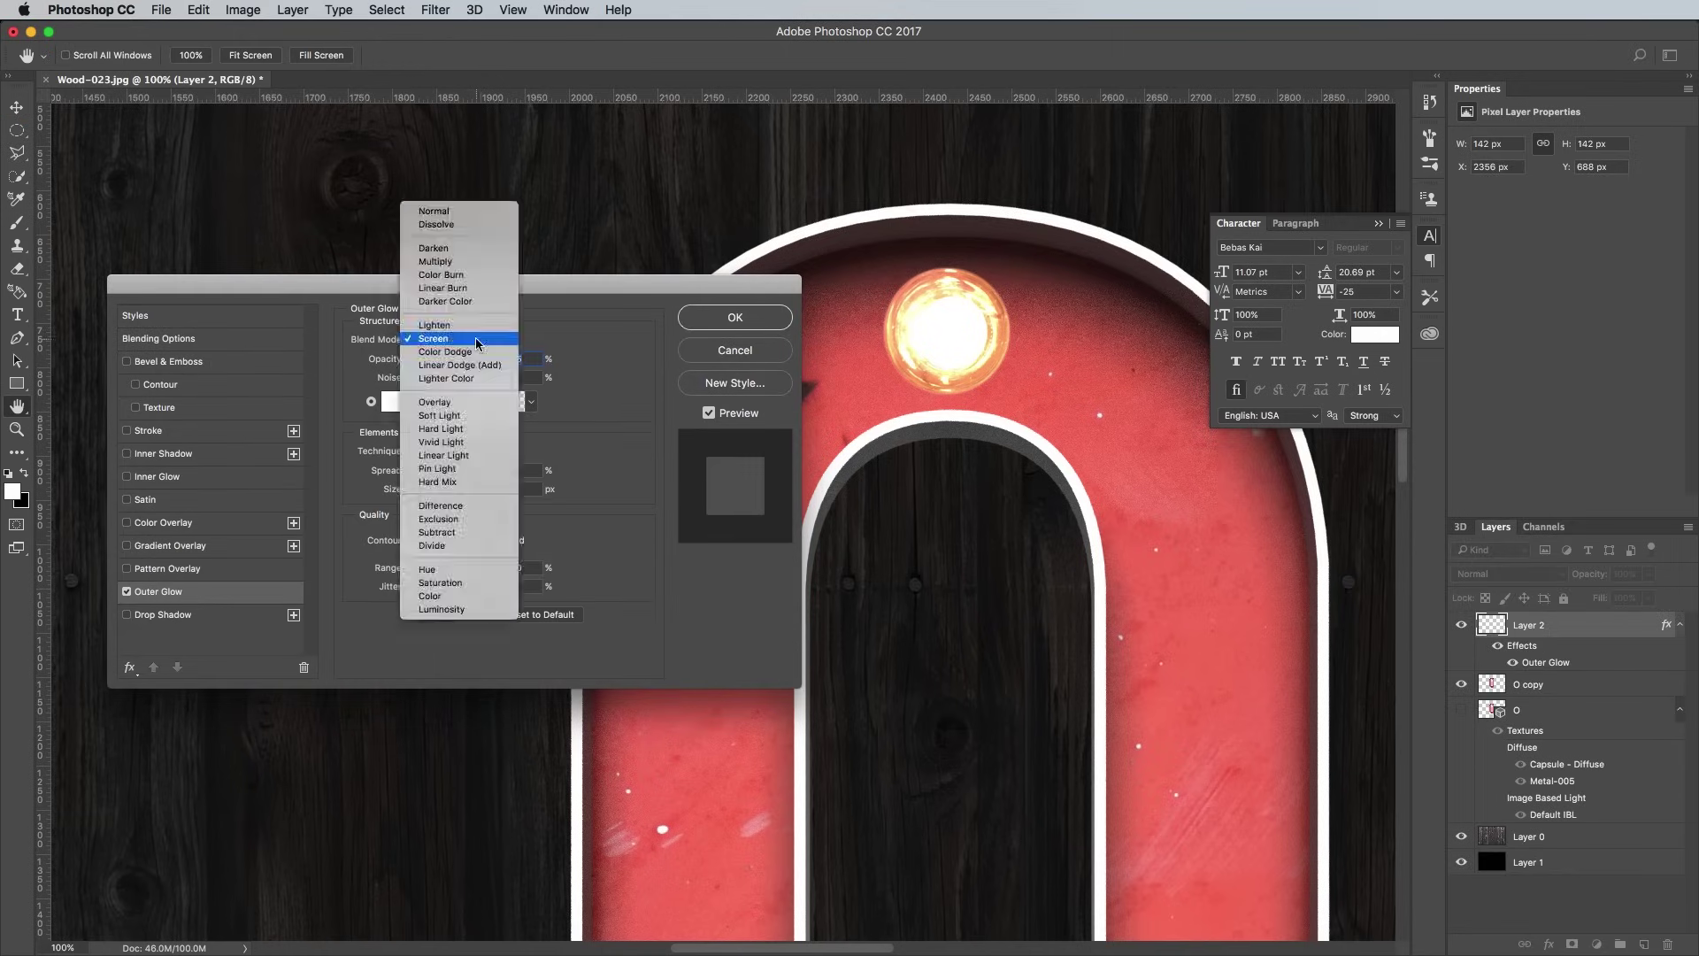
pyautogui.click(447, 355)
pyautogui.moveTo(445, 362); pyautogui.dragTo(498, 361)
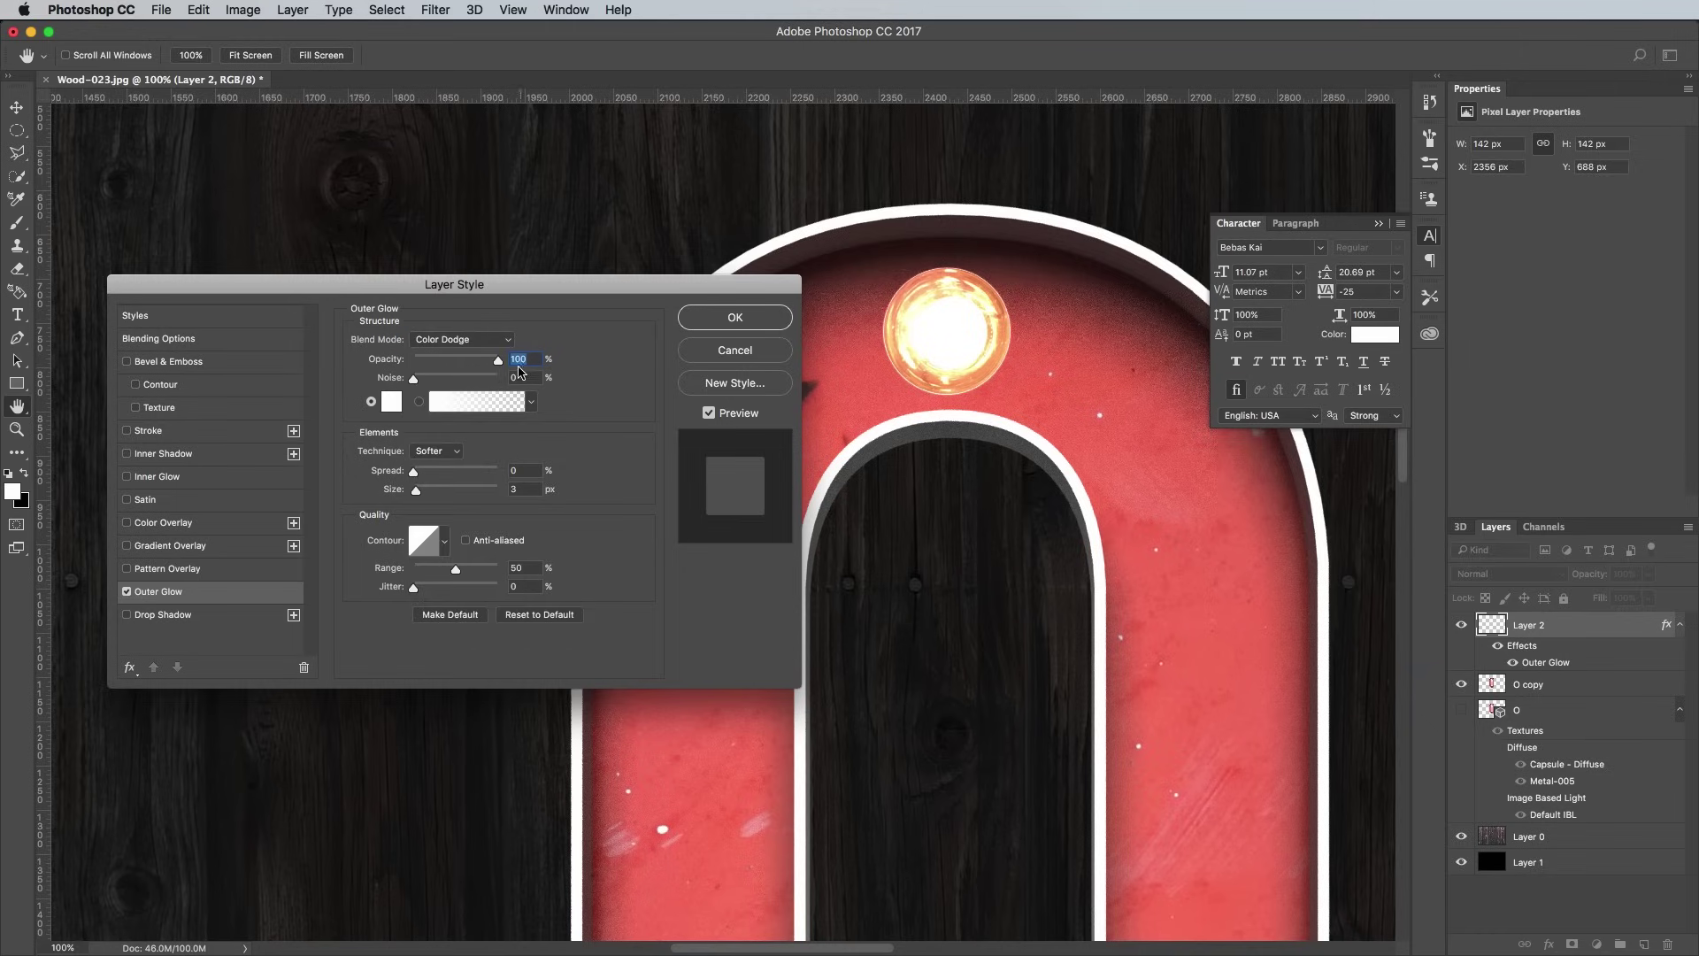
# Step: Give the bulb's Outer Glow an orange colour sampled from the bulb, 70% opacity and a size of about 73 px
pyautogui.click(391, 401)
pyautogui.click(926, 301)
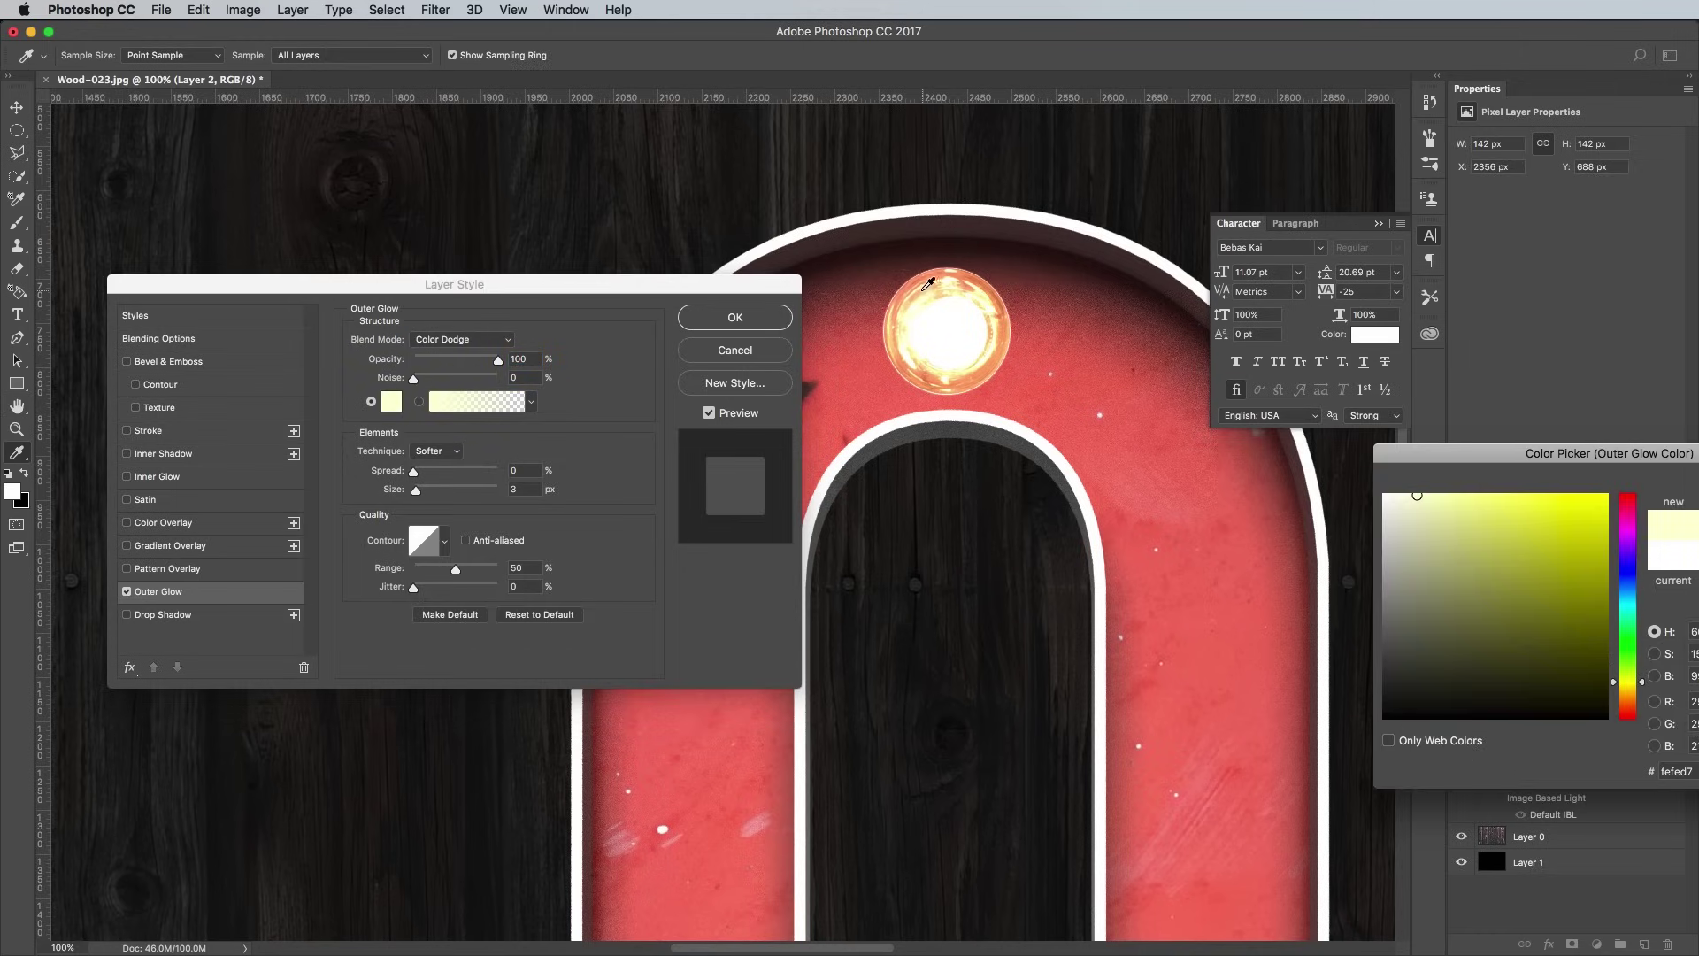
pyautogui.click(925, 298)
pyautogui.press('Return')
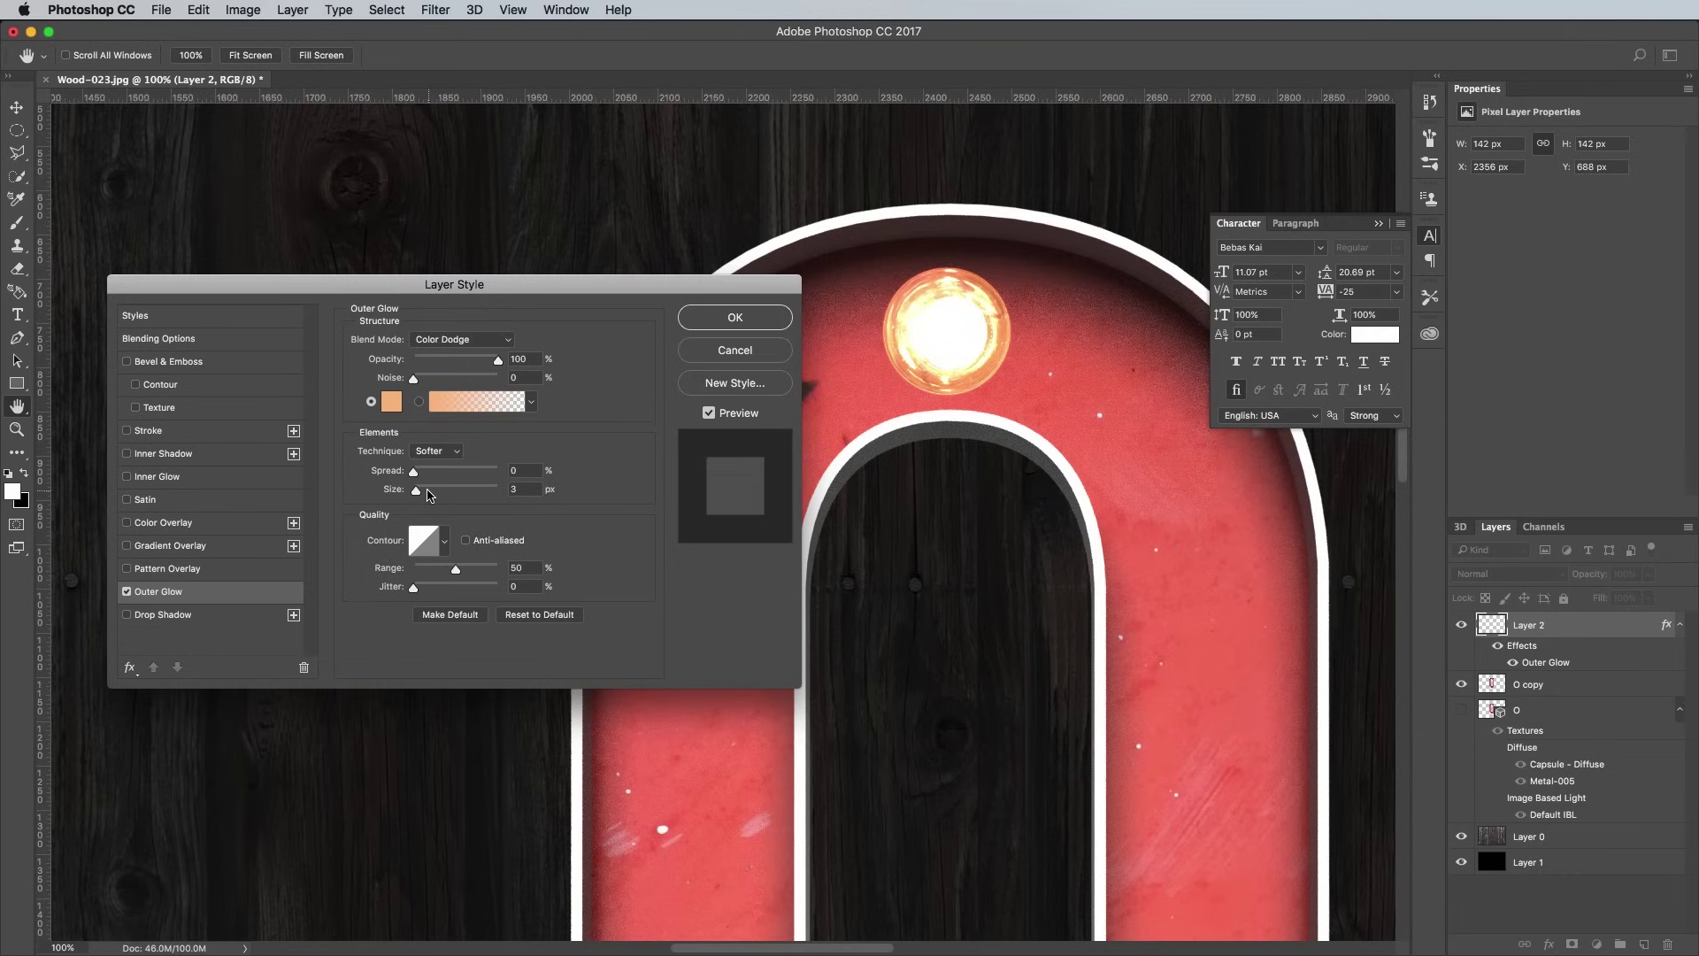
pyautogui.moveTo(417, 492); pyautogui.dragTo(434, 493)
pyautogui.moveTo(498, 361)
pyautogui.mouseDown()
pyautogui.moveTo(447, 361)
pyautogui.moveTo(479, 363)
pyautogui.mouseUp()
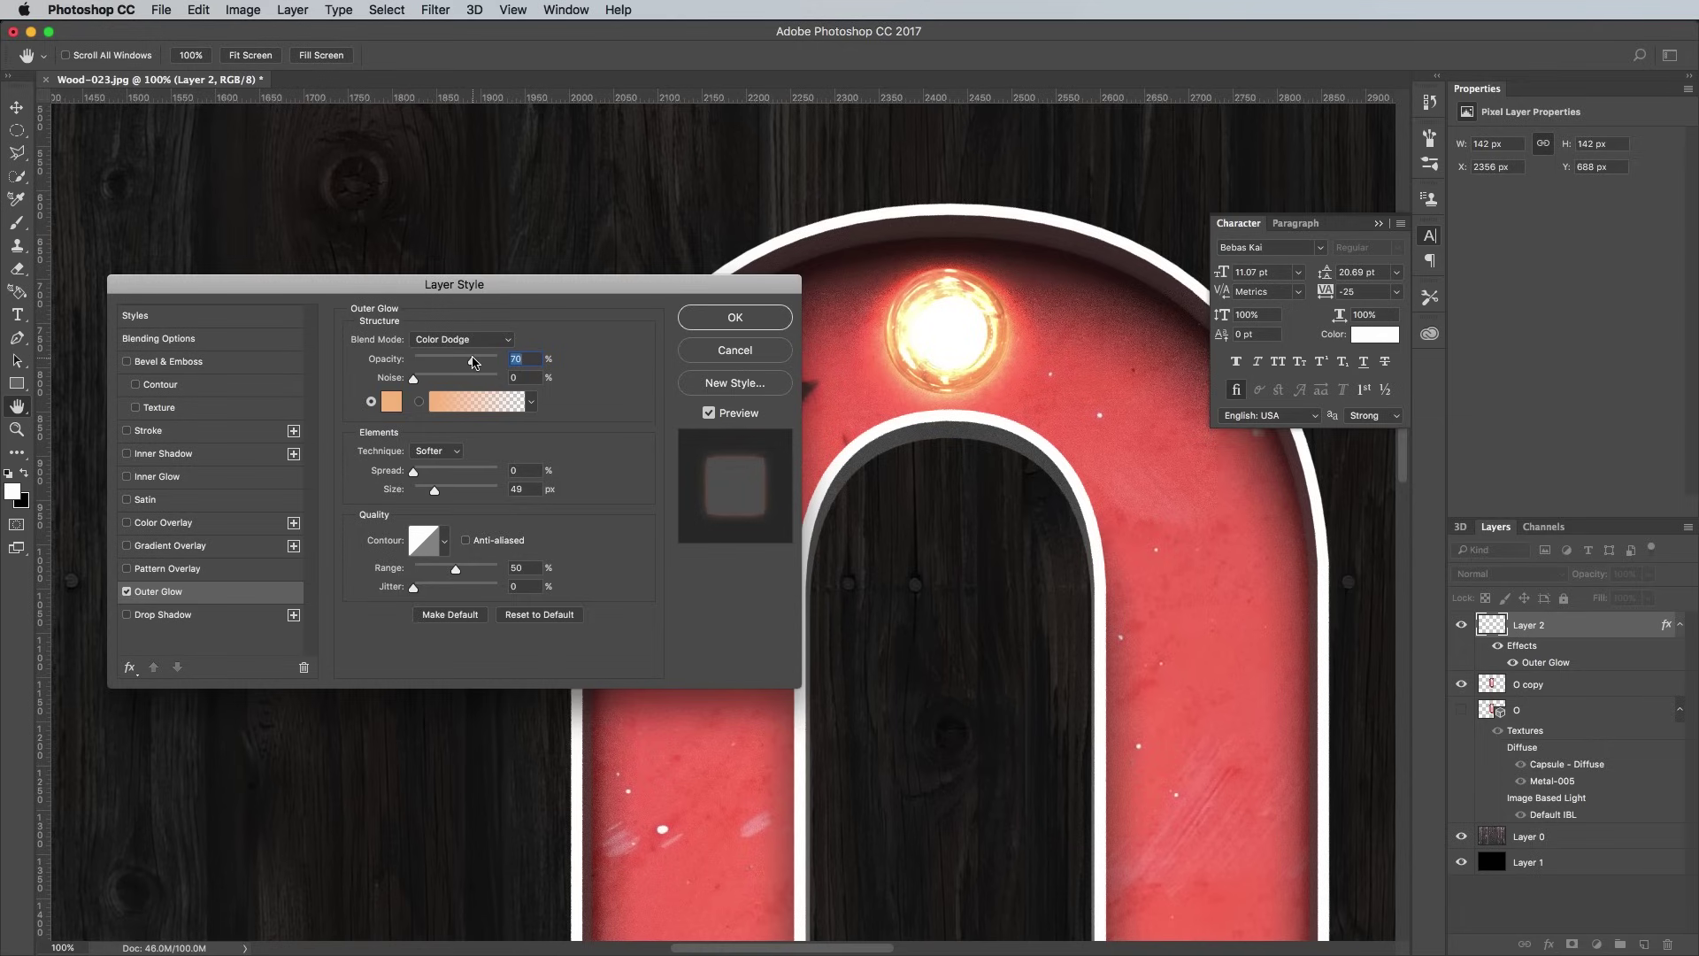
pyautogui.moveTo(436, 493); pyautogui.dragTo(444, 494)
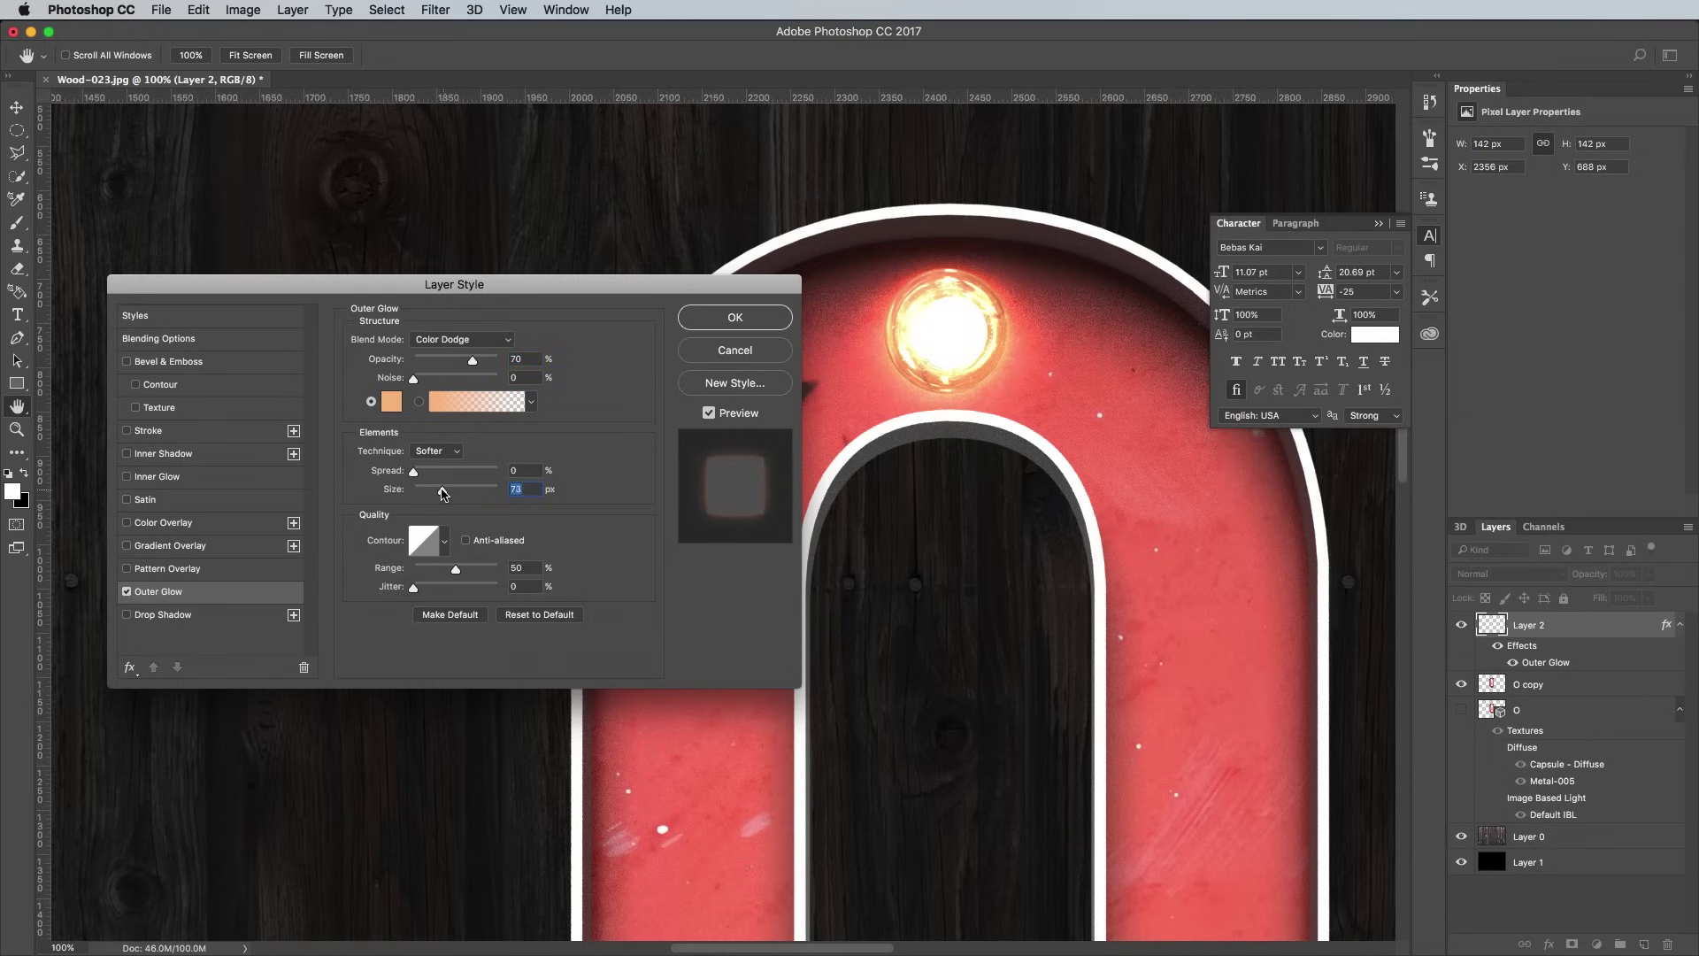
# Step: Add a white Inner Glow to the bulb with Color Dodge blending, 60% opacity and a size of 20 px
pyautogui.click(158, 477)
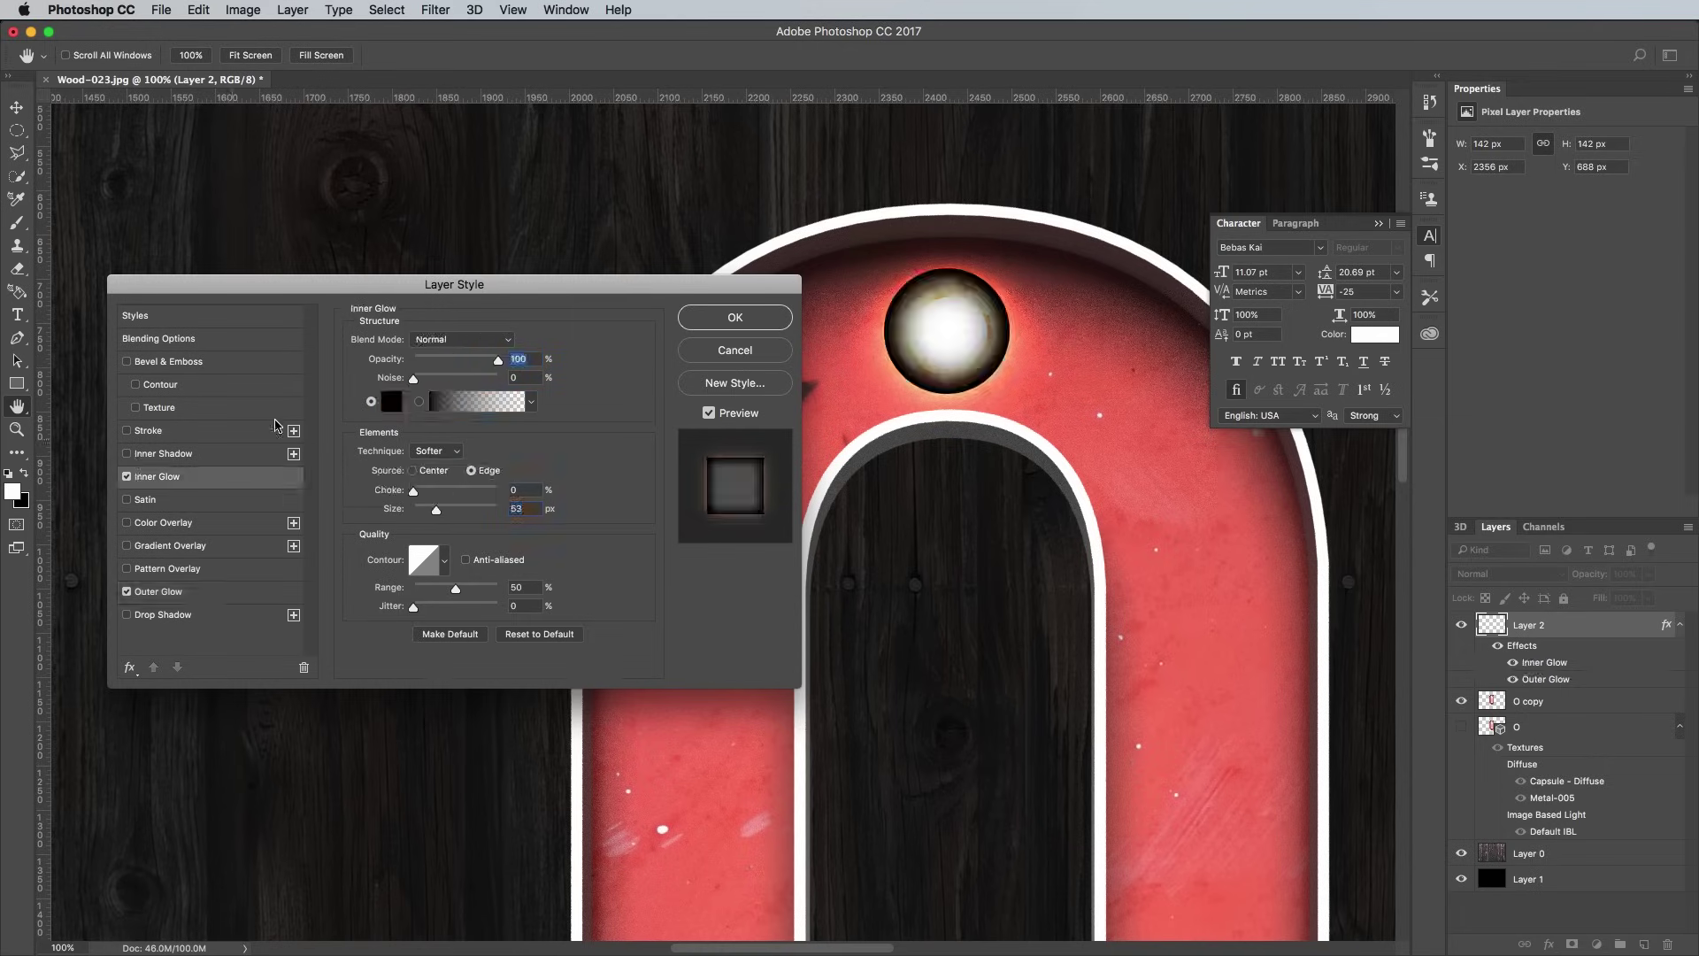
pyautogui.click(456, 340)
pyautogui.click(445, 479)
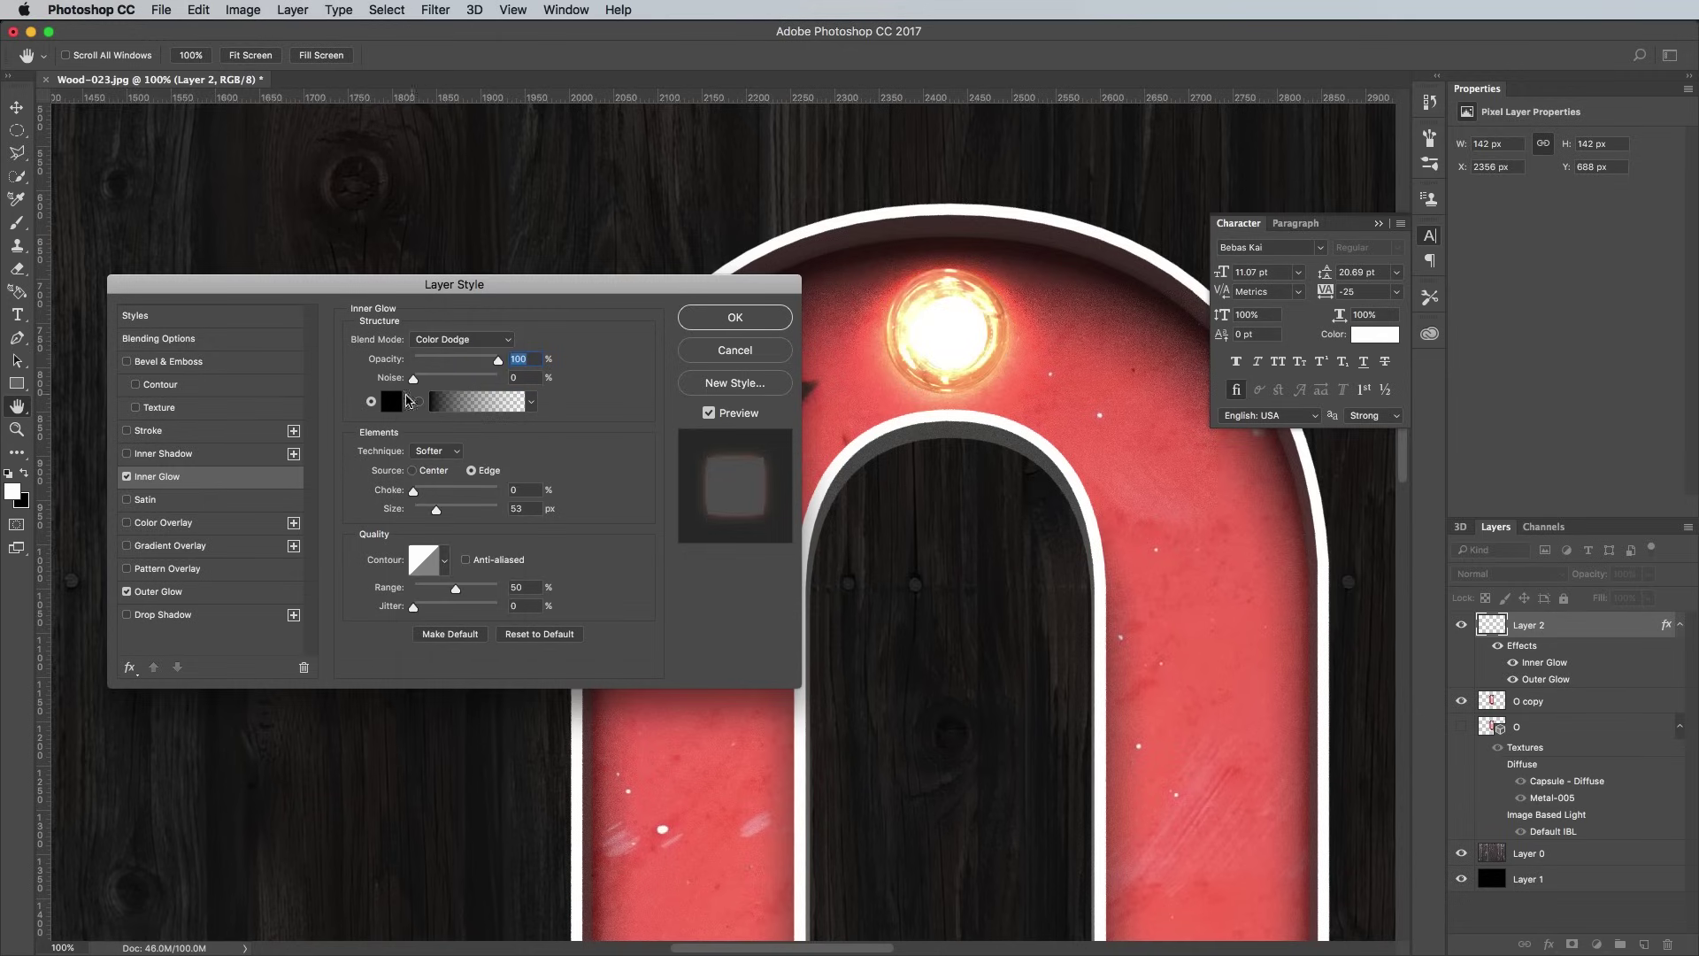
pyautogui.click(390, 401)
pyautogui.moveTo(1452, 547); pyautogui.dragTo(1359, 460)
pyautogui.press('Return')
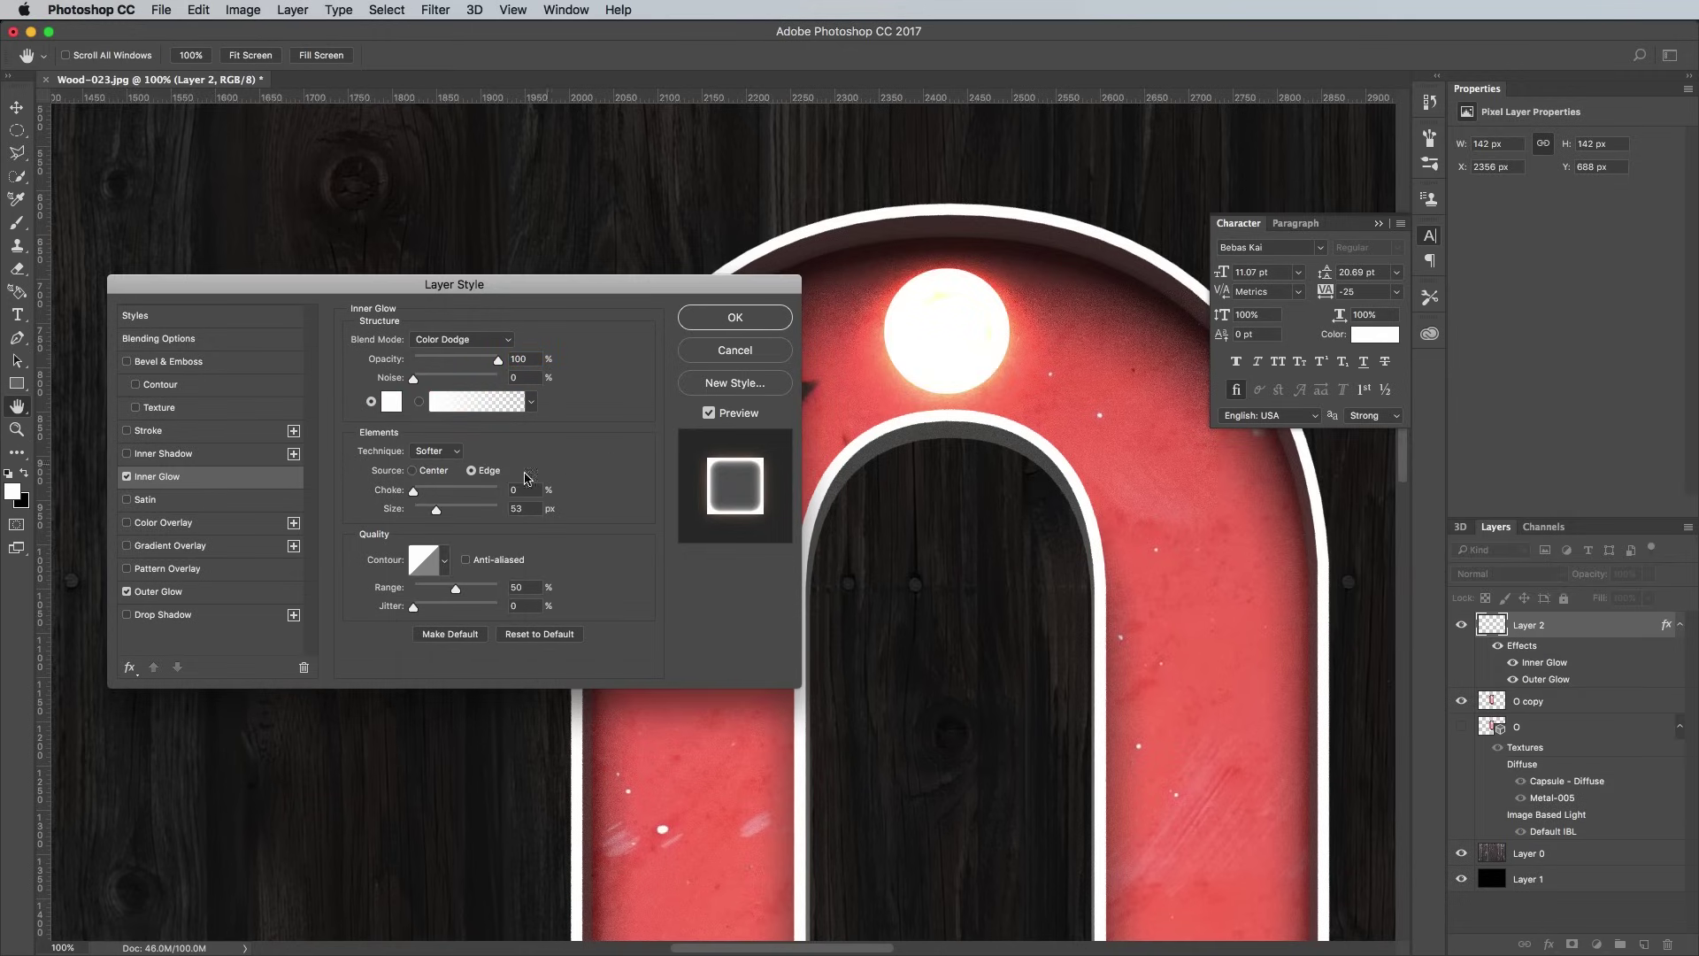
pyautogui.moveTo(436, 512); pyautogui.dragTo(424, 512)
pyautogui.moveTo(498, 360); pyautogui.dragTo(469, 361)
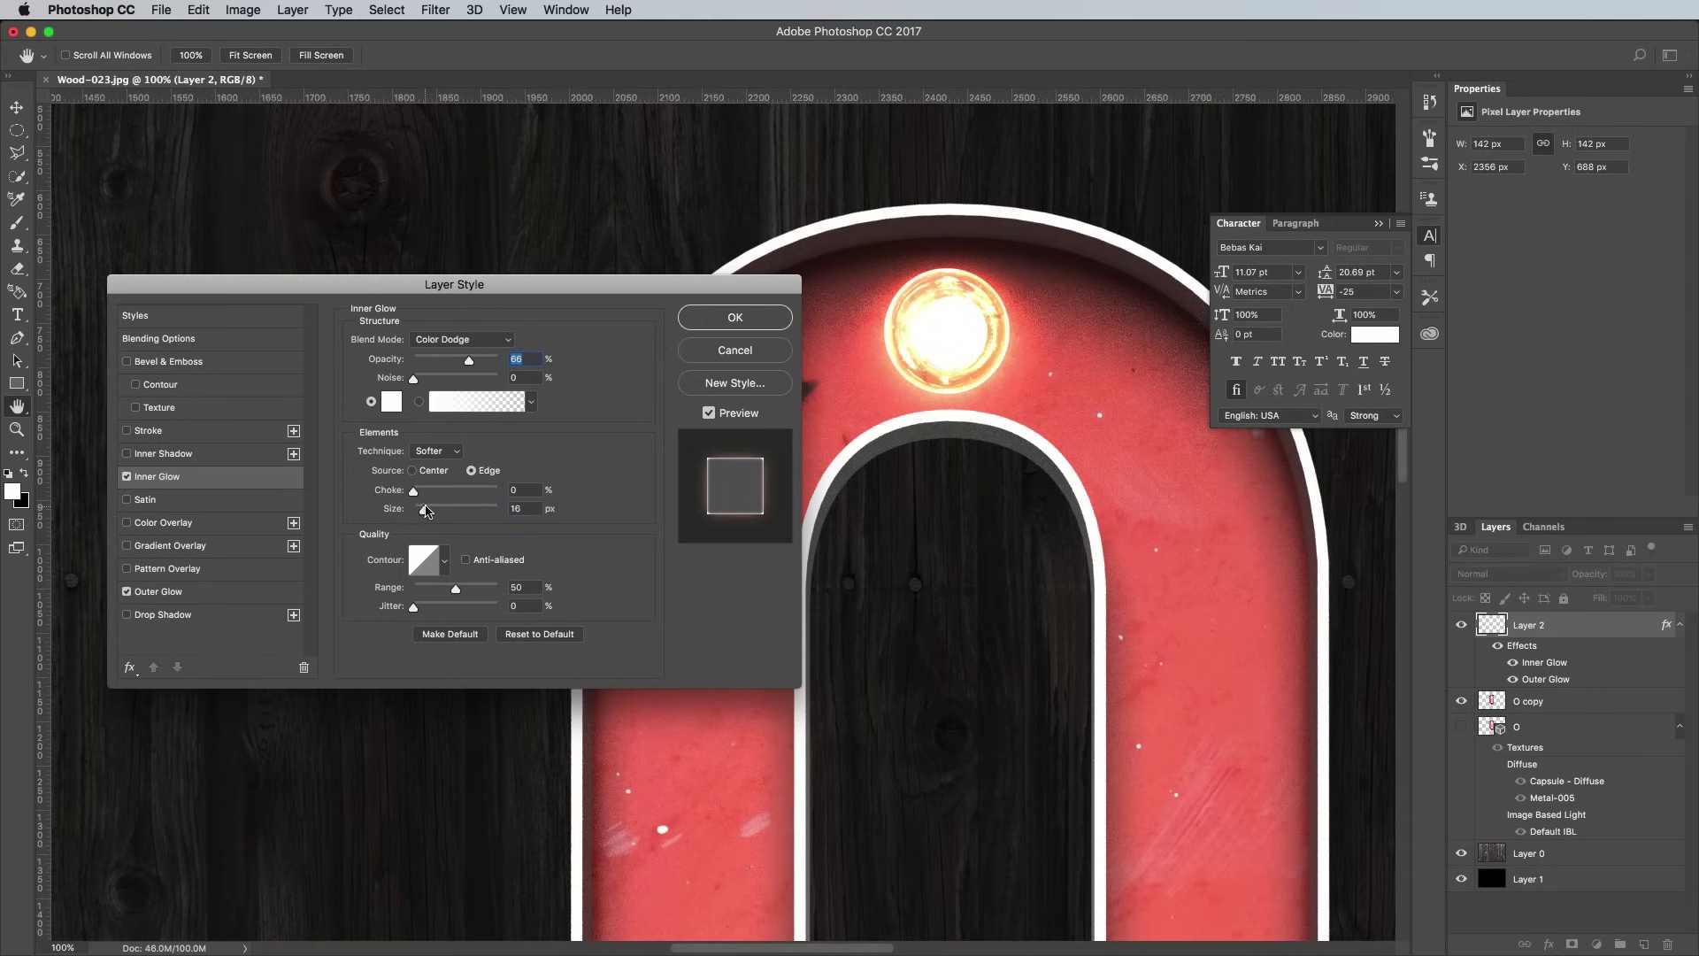
pyautogui.moveTo(425, 510); pyautogui.dragTo(427, 510)
pyautogui.moveTo(470, 360); pyautogui.dragTo(464, 358)
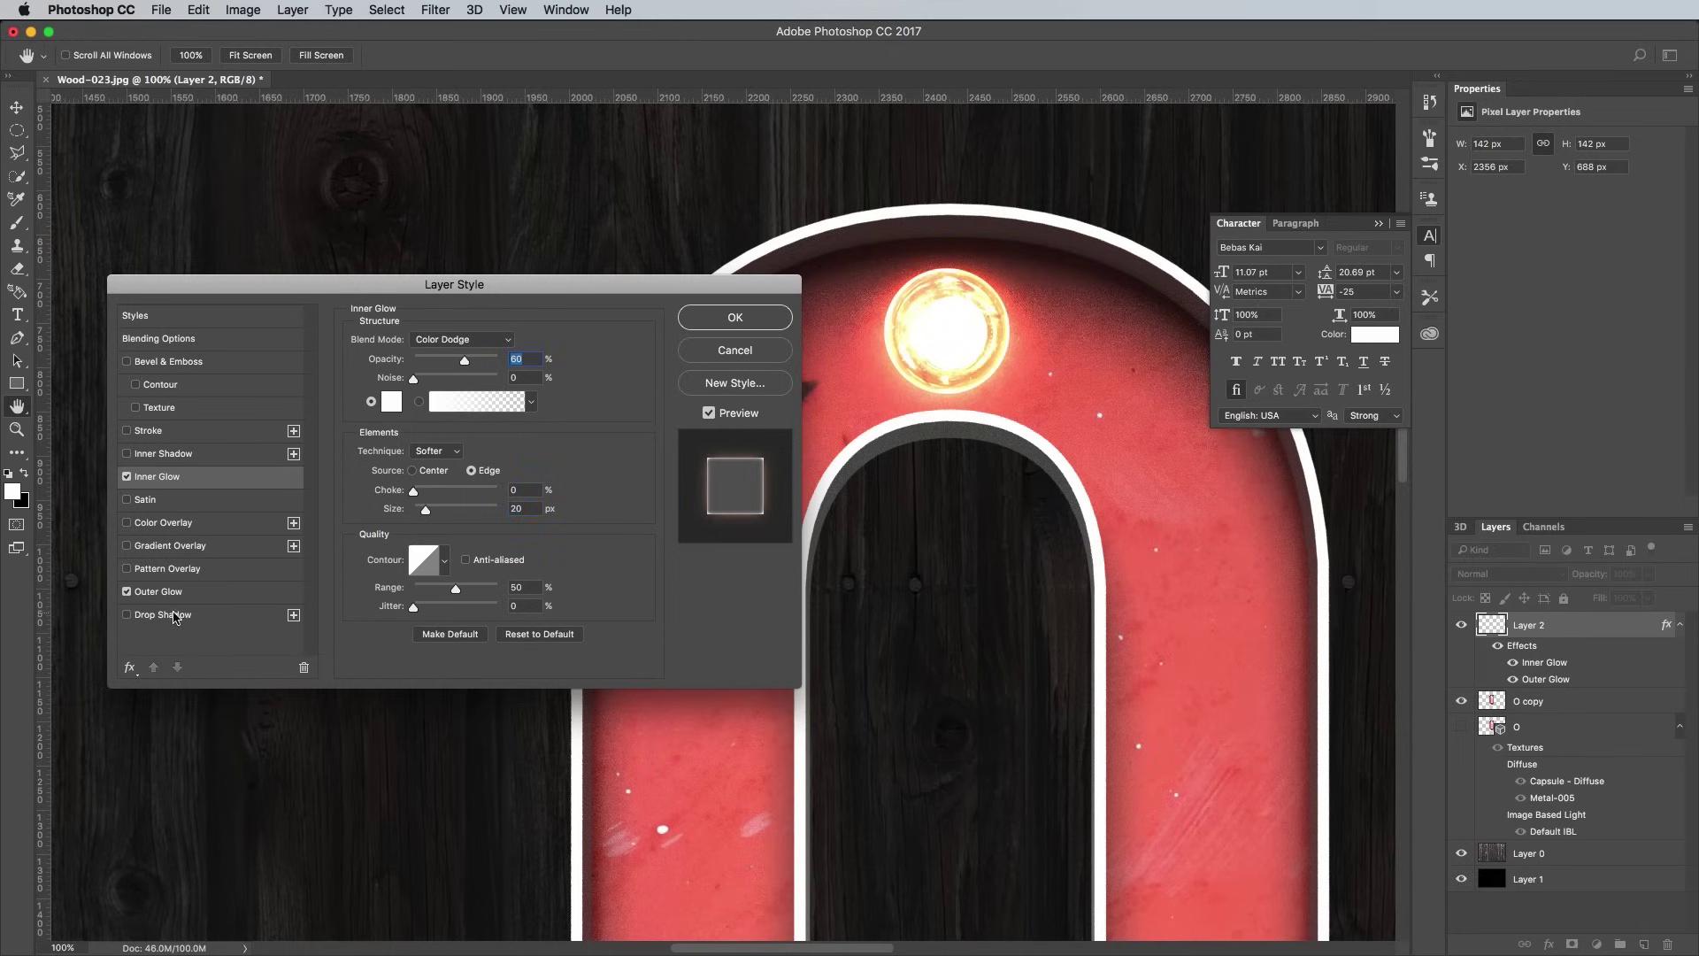
# Step: Add a black Drop Shadow to the bulb with Overlay blending, 81% opacity, 90° angle, 8 px distance and 32 px size
pyautogui.click(174, 615)
pyautogui.click(462, 343)
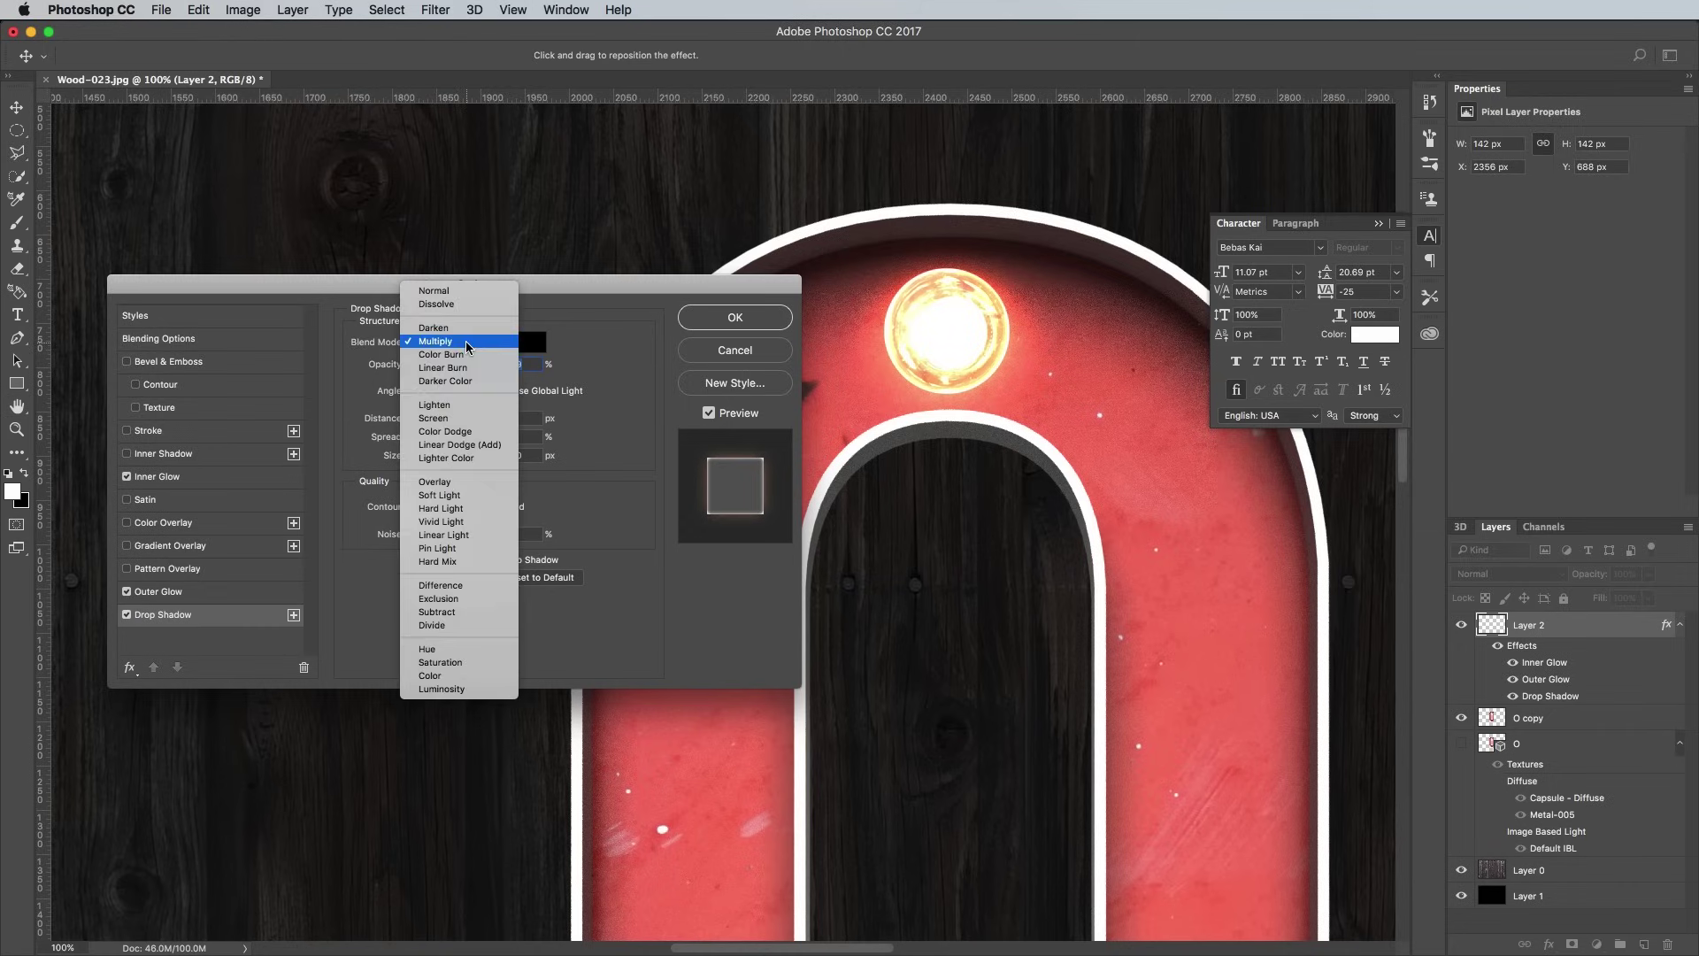
pyautogui.click(462, 489)
pyautogui.moveTo(443, 366); pyautogui.dragTo(522, 376)
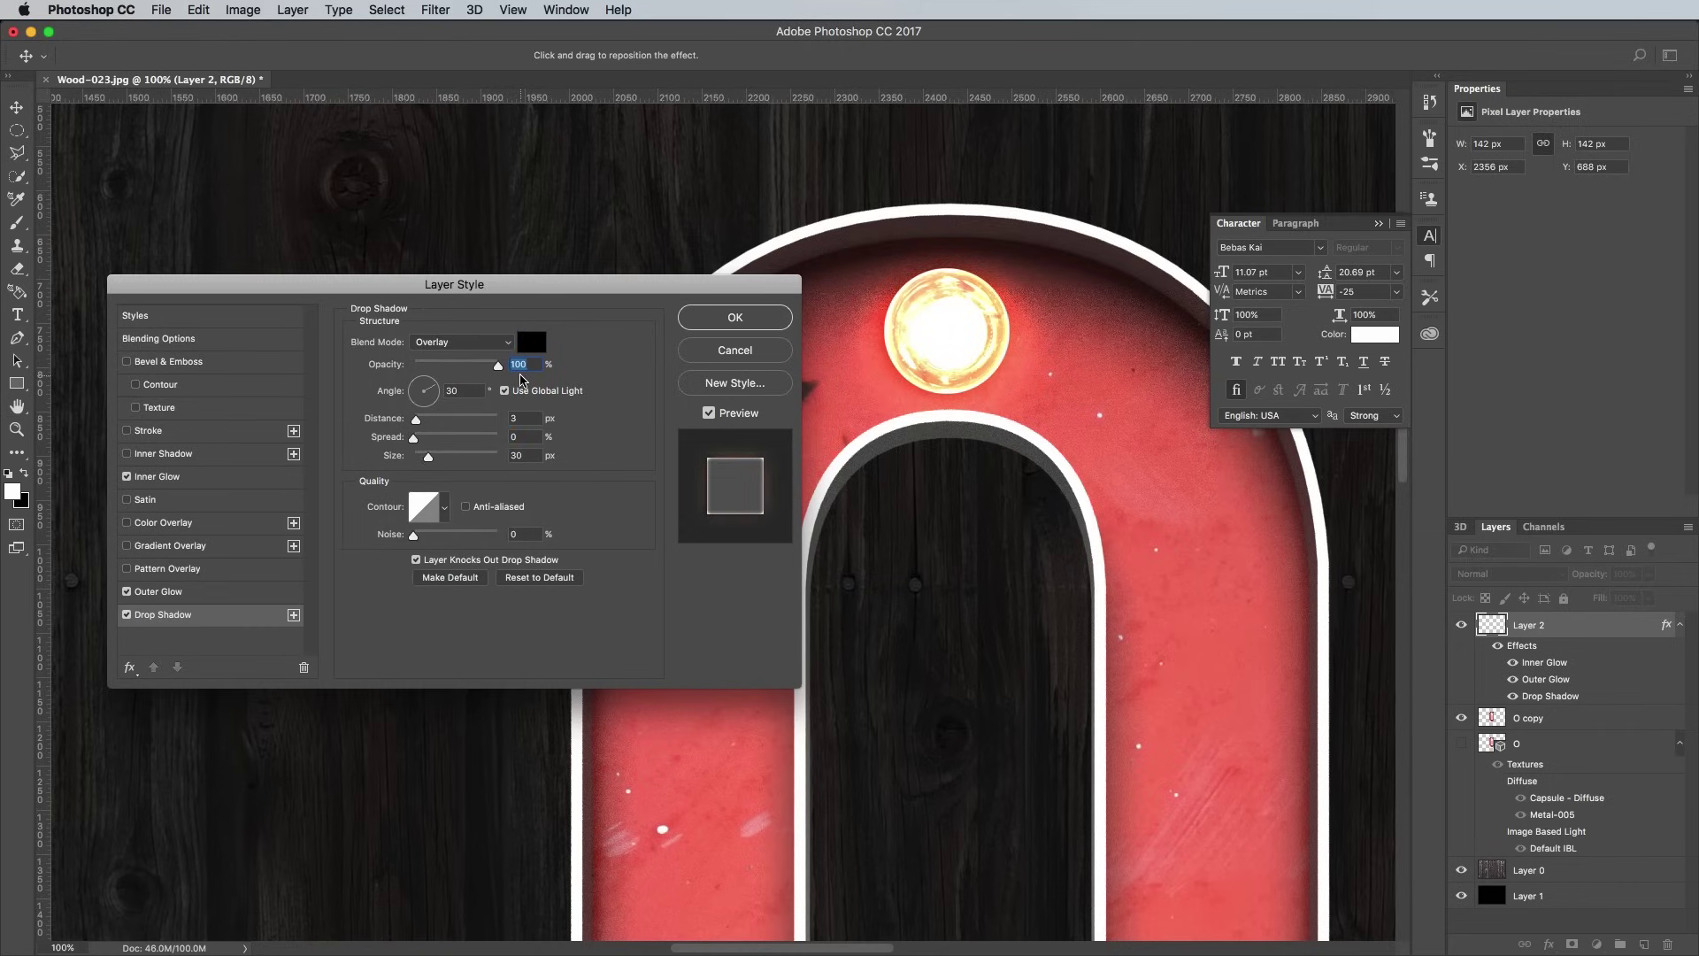
pyautogui.moveTo(415, 418); pyautogui.dragTo(429, 459)
pyautogui.click(424, 381)
pyautogui.moveTo(499, 366); pyautogui.dragTo(482, 366)
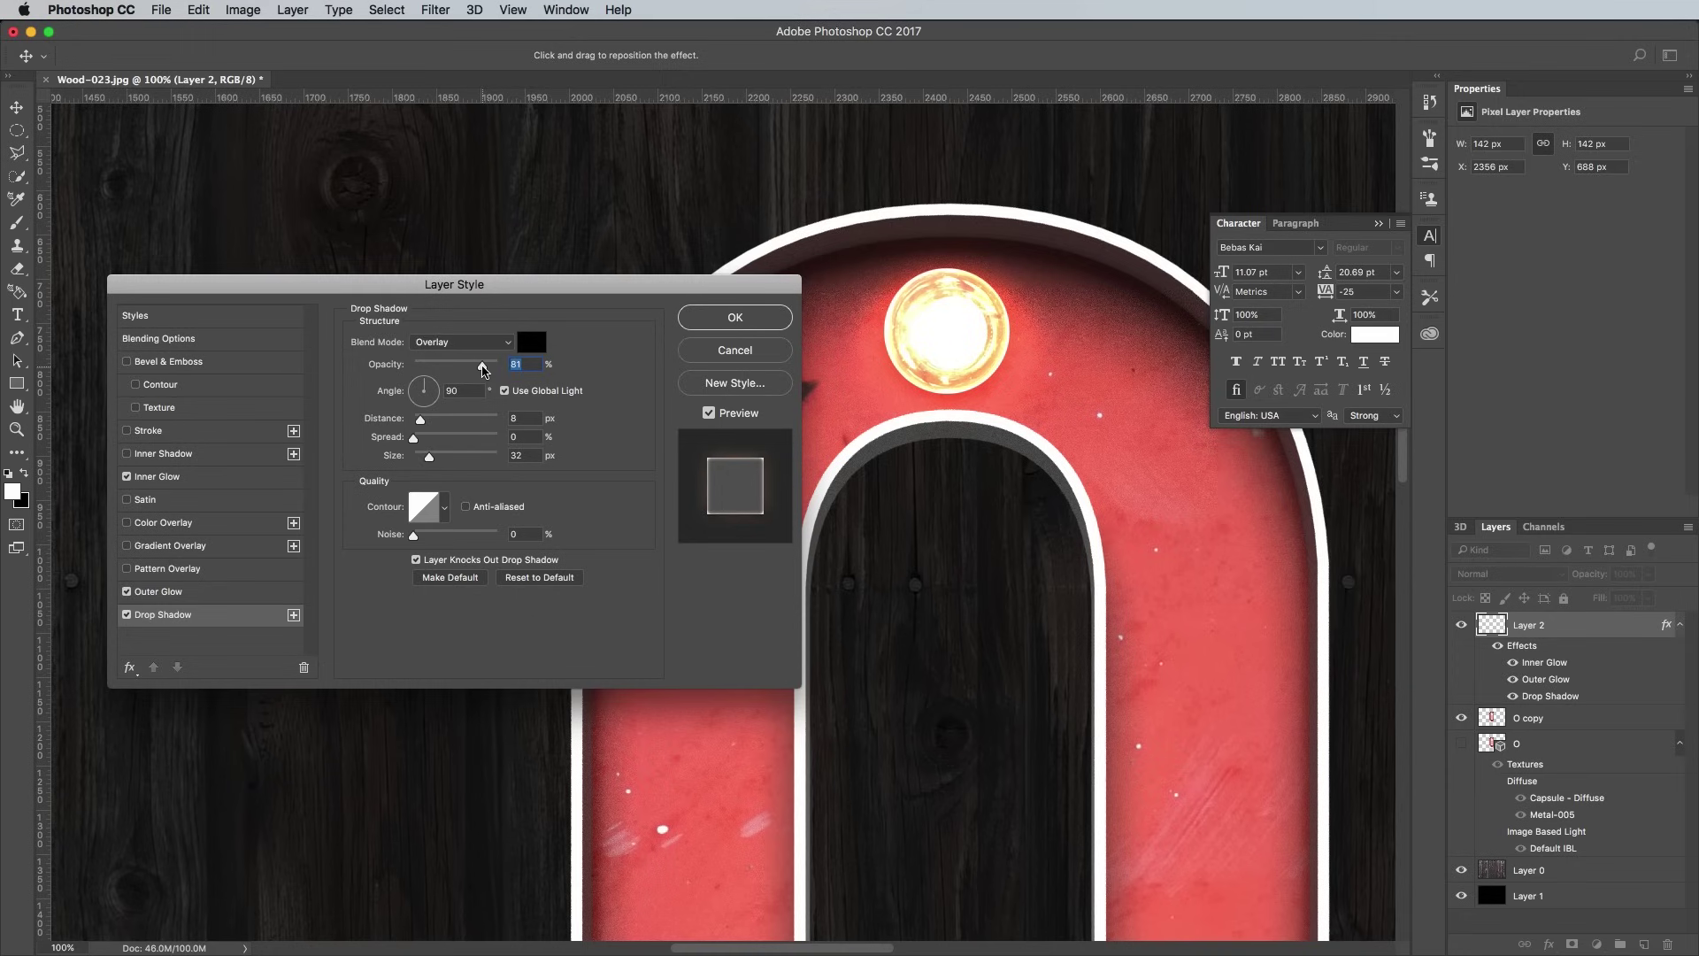
pyautogui.press('Return')
# Step: Duplicate the bulb onto the letter's upper-left curve and place more copies at intervals down its left side
pyautogui.press('m')
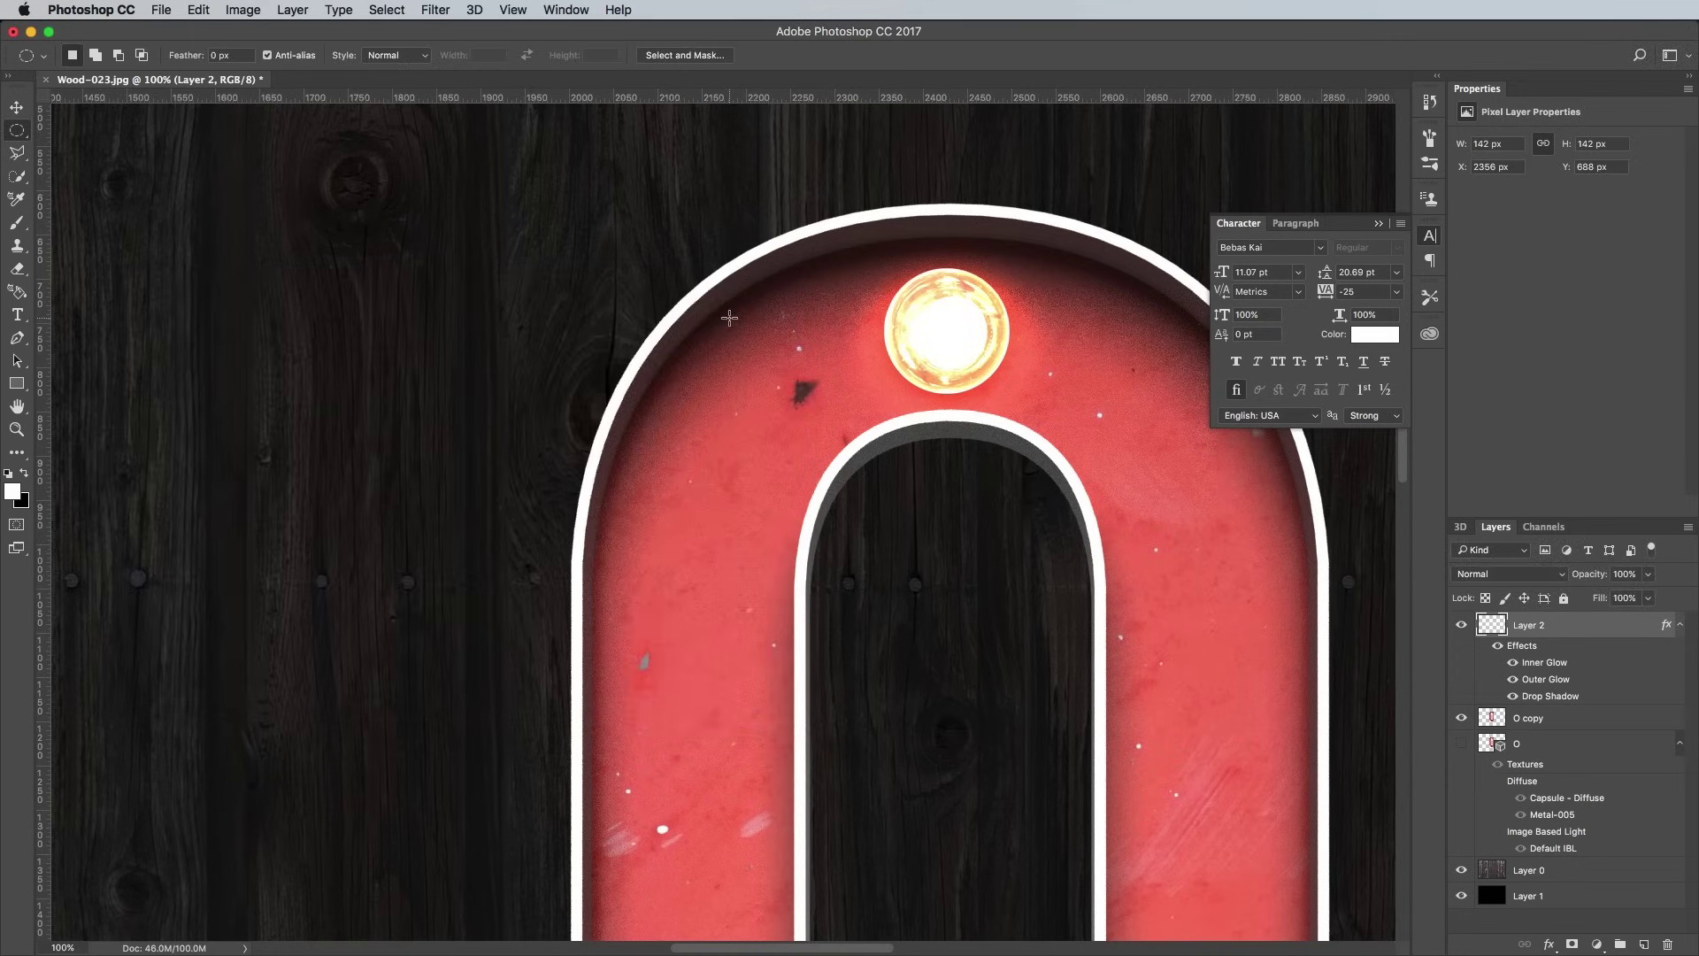
pyautogui.press('v')
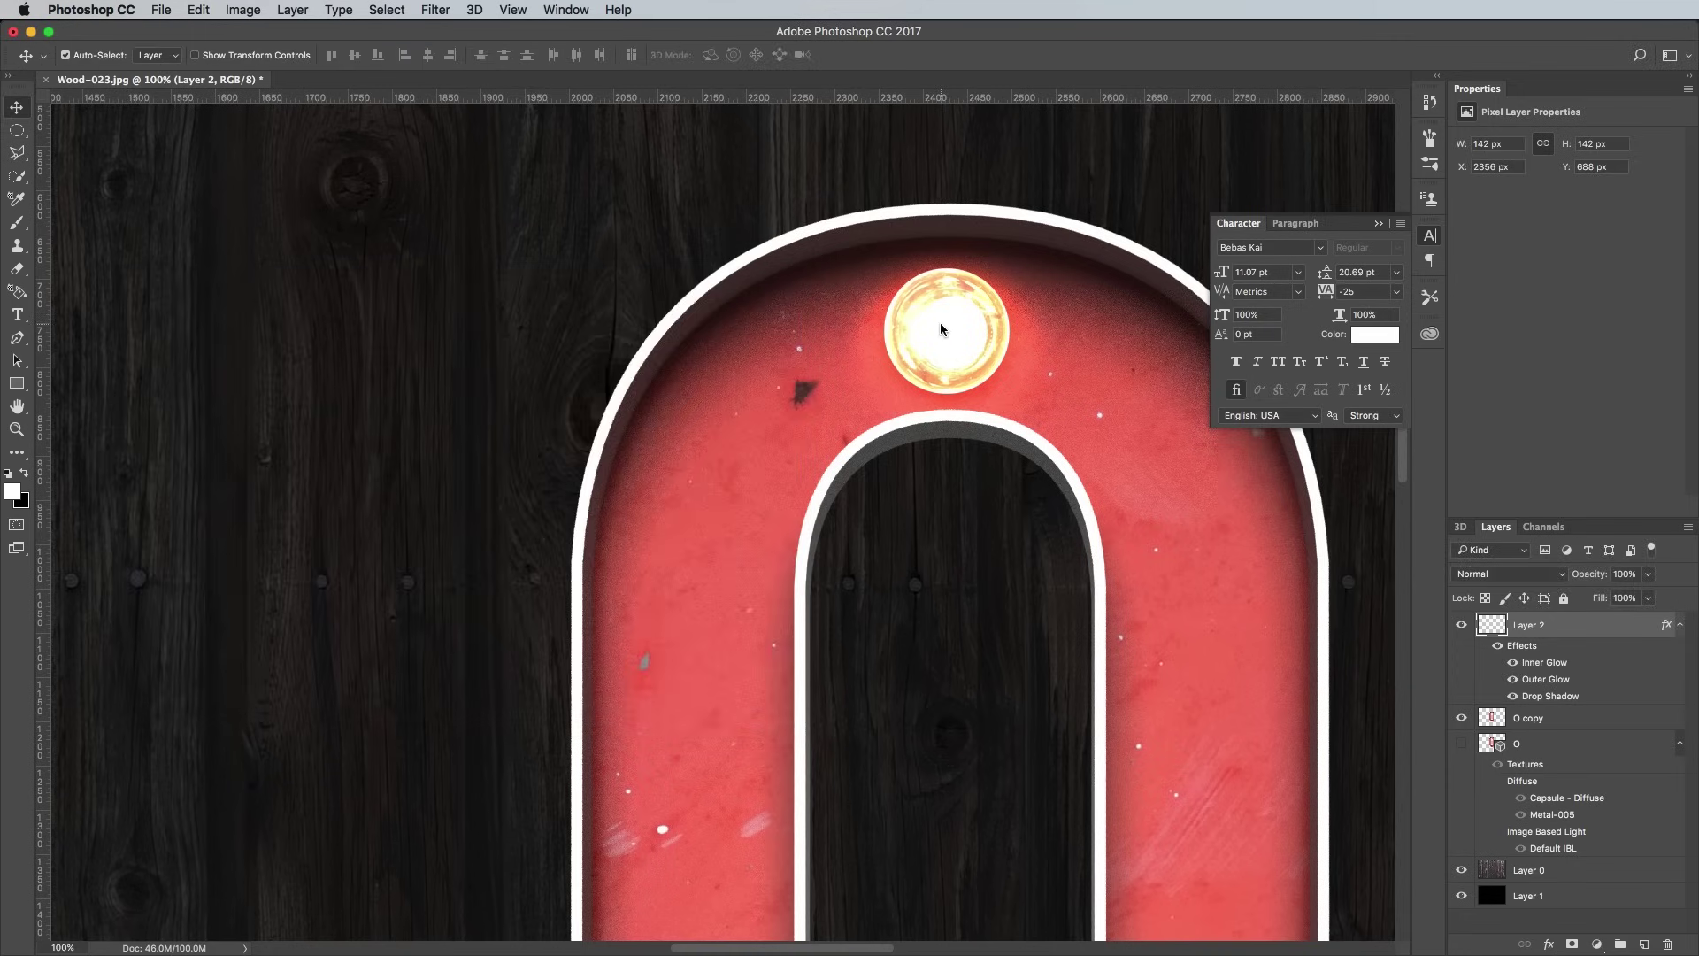
pyautogui.moveTo(932, 346); pyautogui.dragTo(722, 455)
pyautogui.scroll(-5, 721, 398)
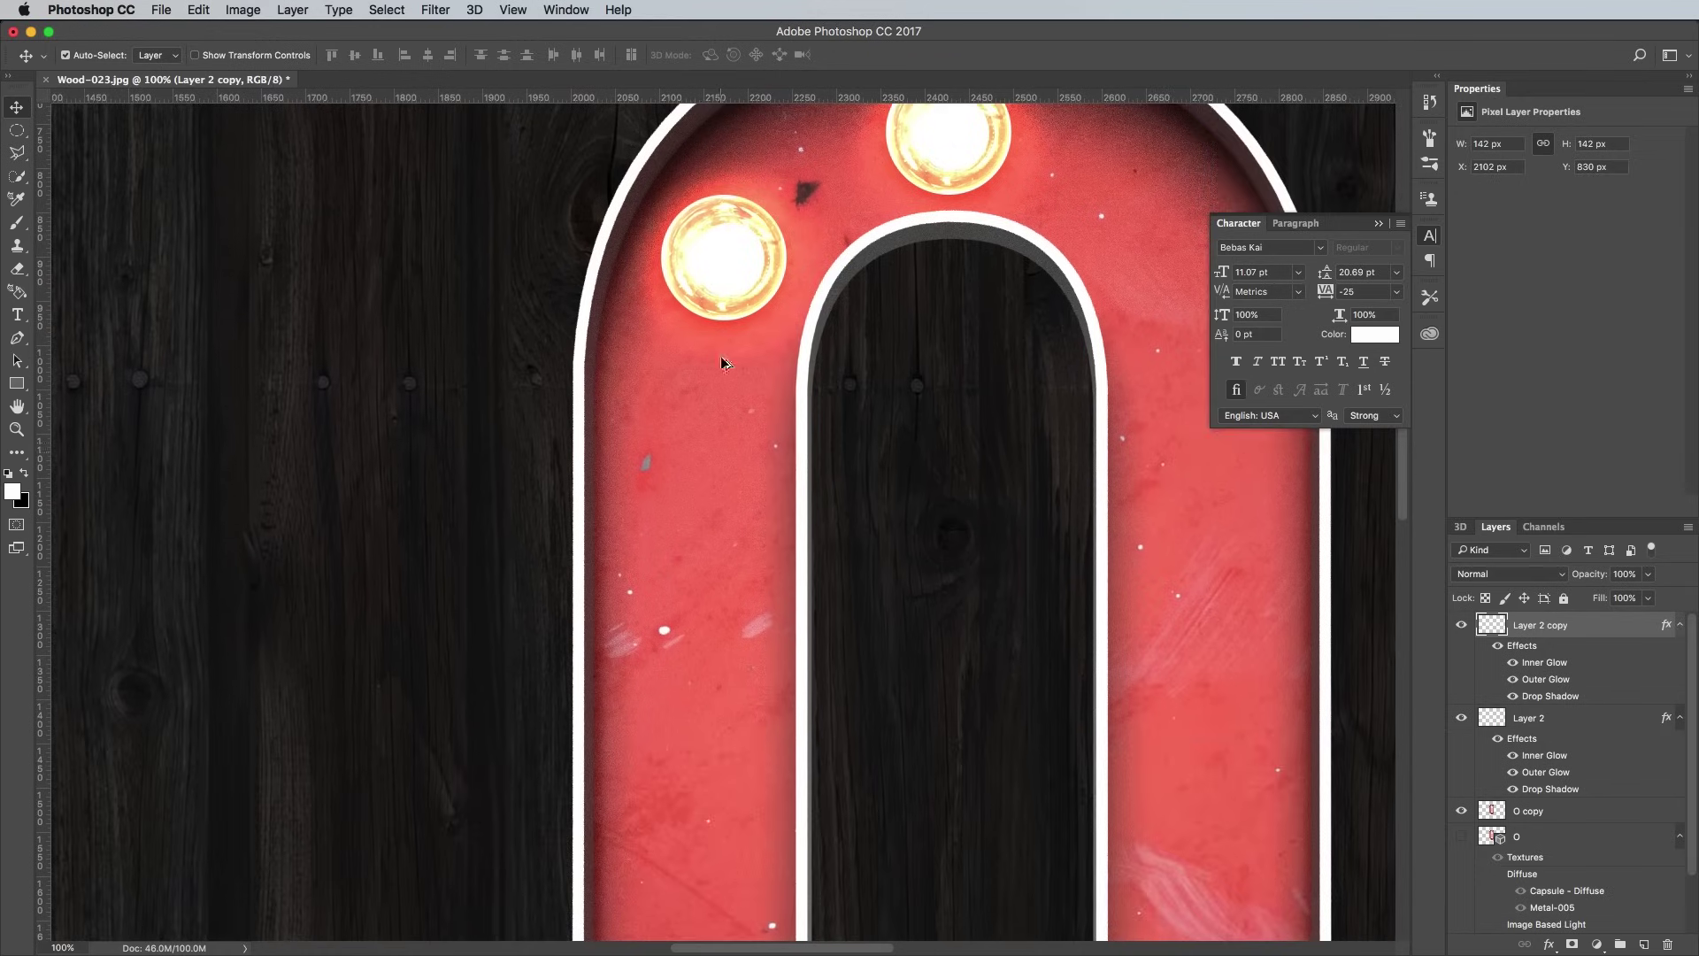
pyautogui.moveTo(723, 280); pyautogui.dragTo(693, 520)
pyautogui.scroll(-6, 682, 493)
pyautogui.moveTo(690, 228); pyautogui.dragTo(692, 466)
pyautogui.scroll(-4, 688, 469)
pyautogui.moveTo(687, 259); pyautogui.dragTo(686, 495)
pyautogui.scroll(-5, 690, 354)
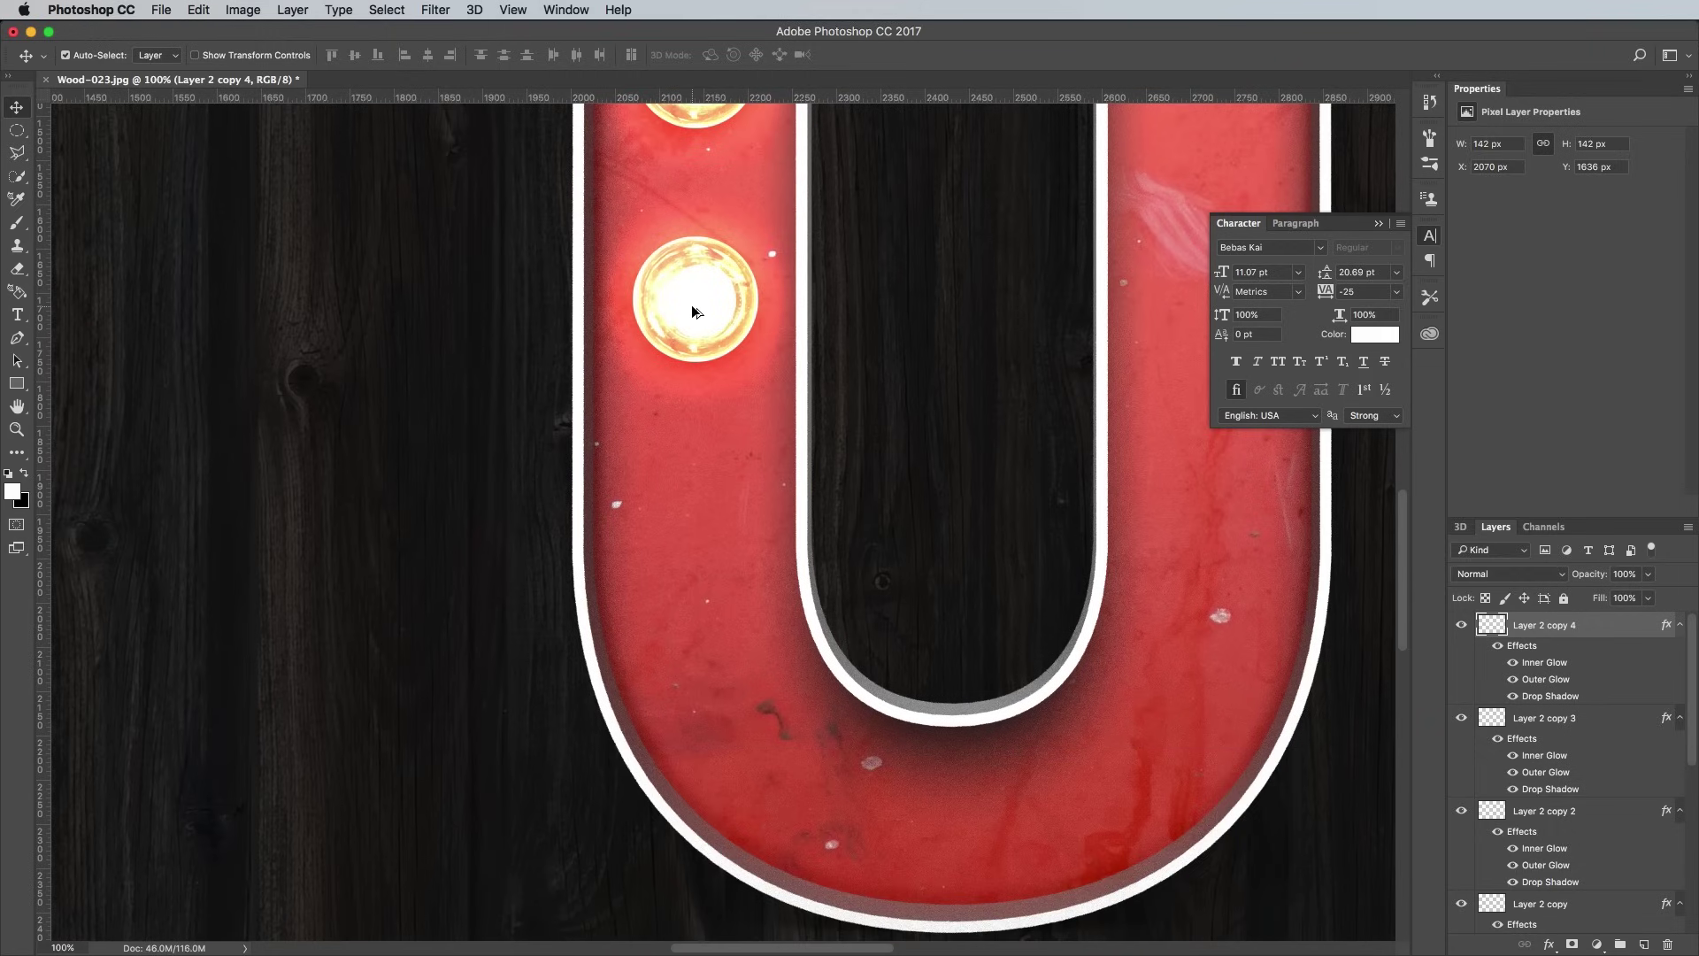
# Step: Place further bulb copies on the lower left side, the lower-left curve and the bottom centre of the letter
pyautogui.moveTo(692, 300); pyautogui.dragTo(724, 697)
pyautogui.press('super+minus')
pyautogui.scroll(5, 727, 700)
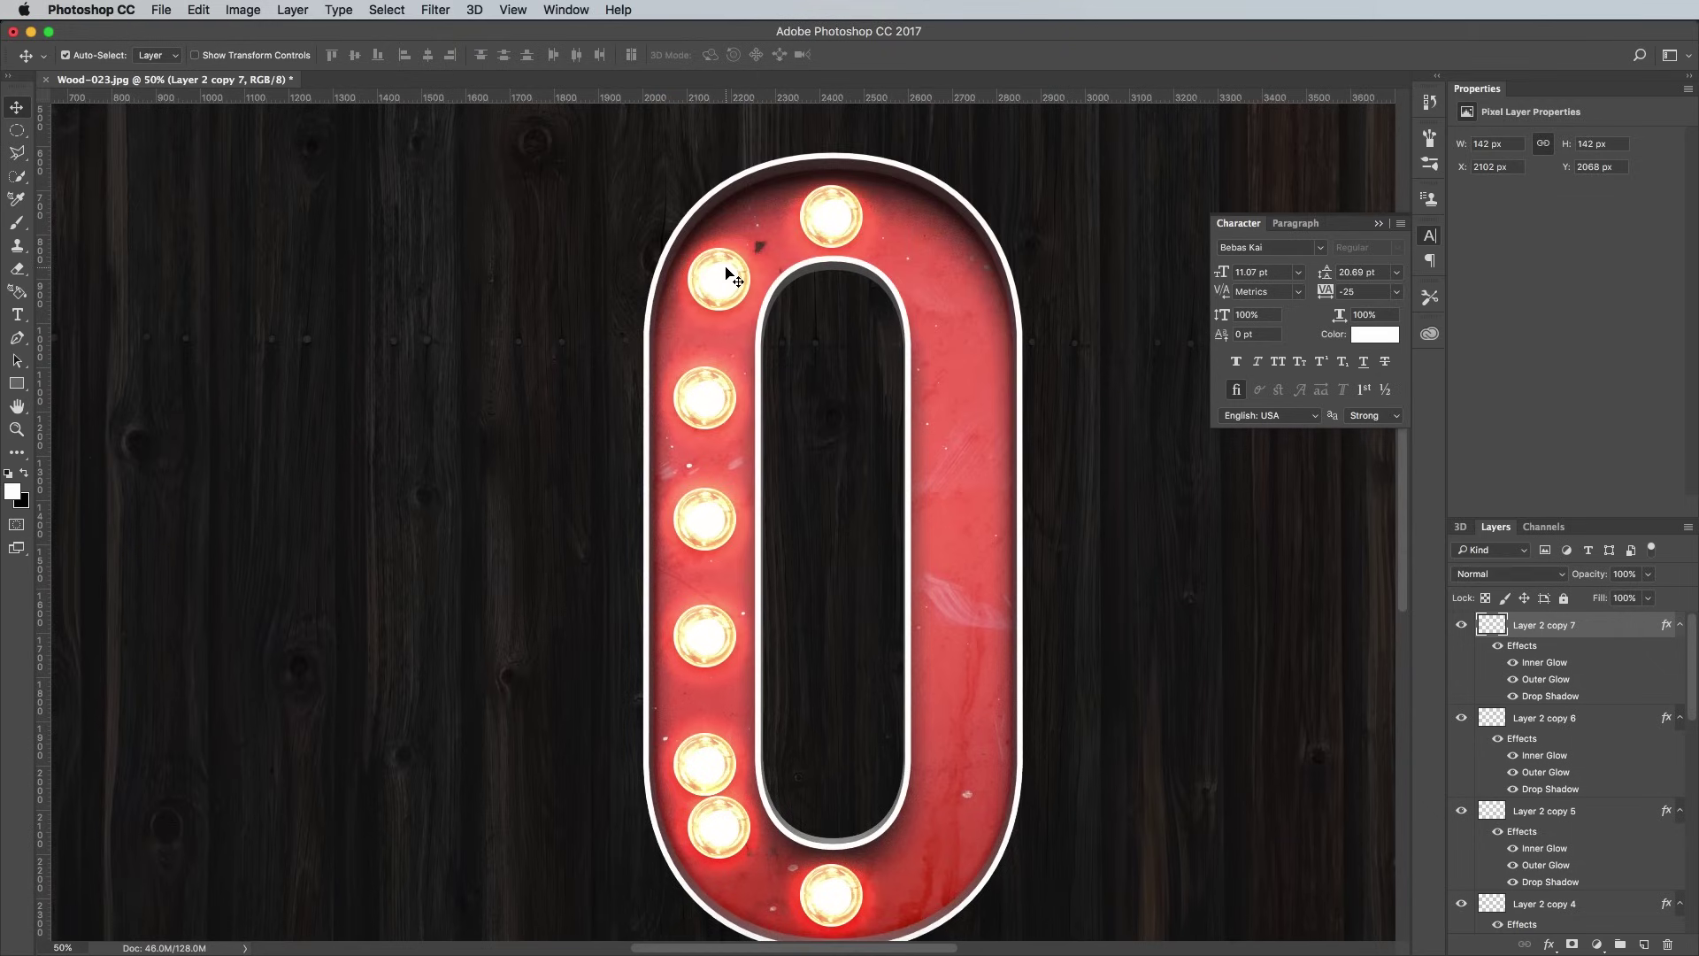
# Step: Distribute the six left-side bulbs evenly by their vertical centres and shift the two end bulbs inward along the curves
pyautogui.click(735, 277)
pyautogui.keyDown('shift'); pyautogui.click(708, 399); pyautogui.keyUp('shift')
pyautogui.keyDown('shift'); pyautogui.click(703, 517); pyautogui.keyUp('shift')
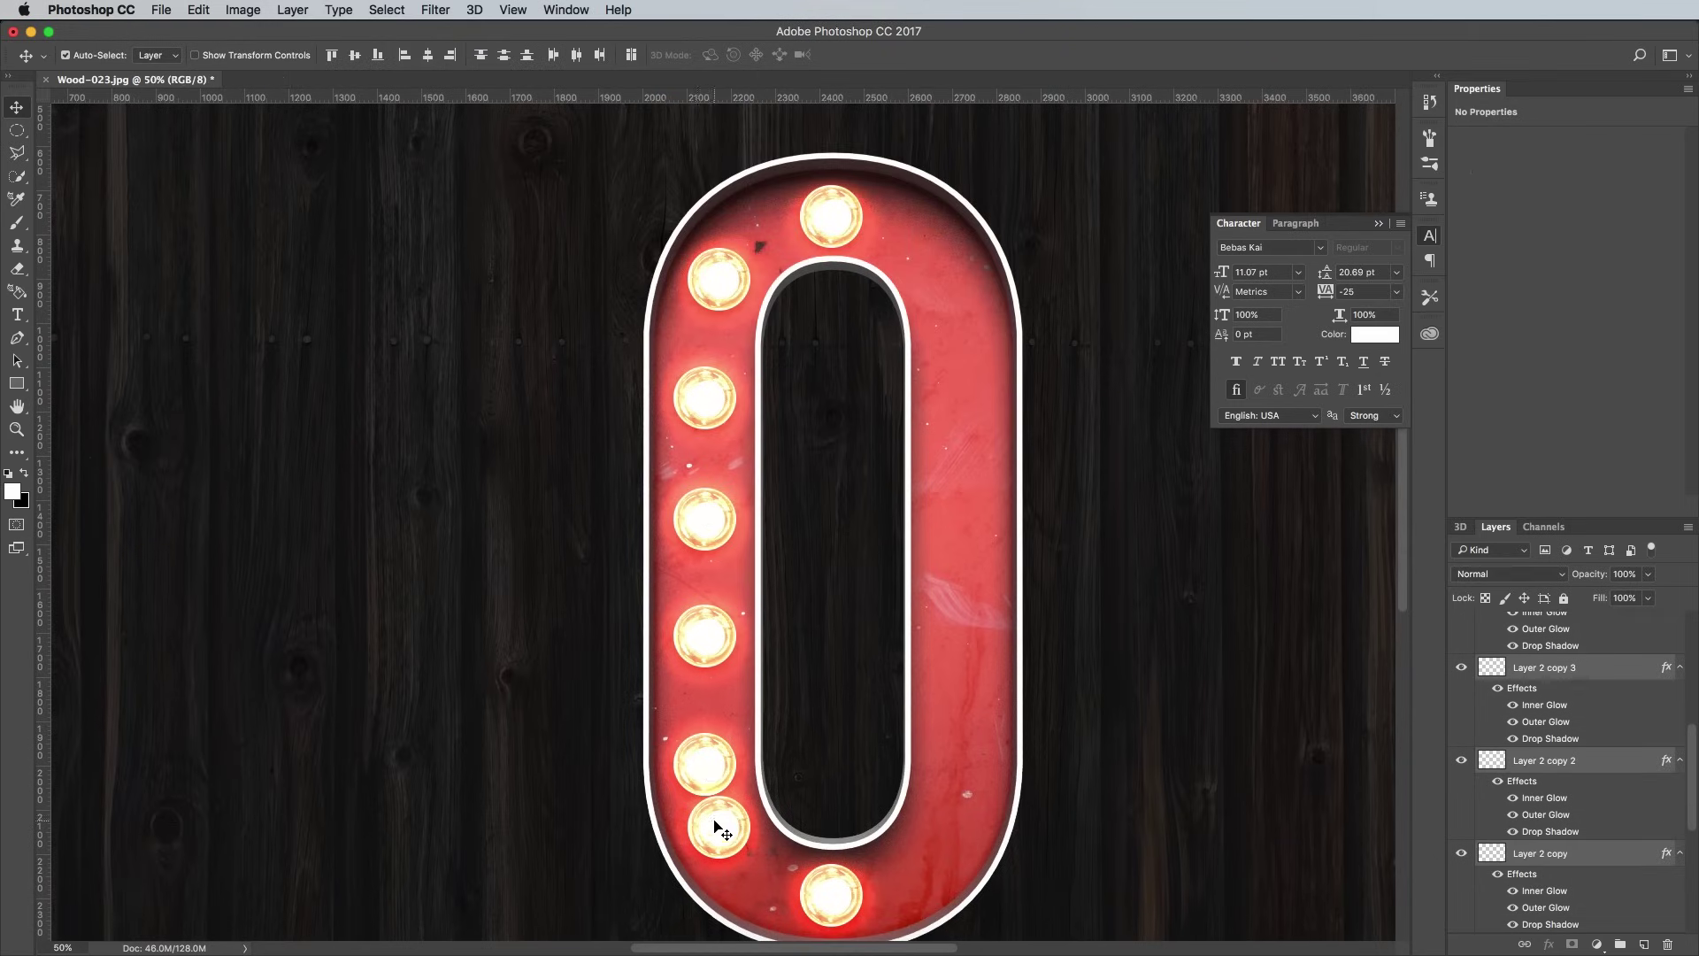
pyautogui.click(503, 54)
pyautogui.click(699, 386)
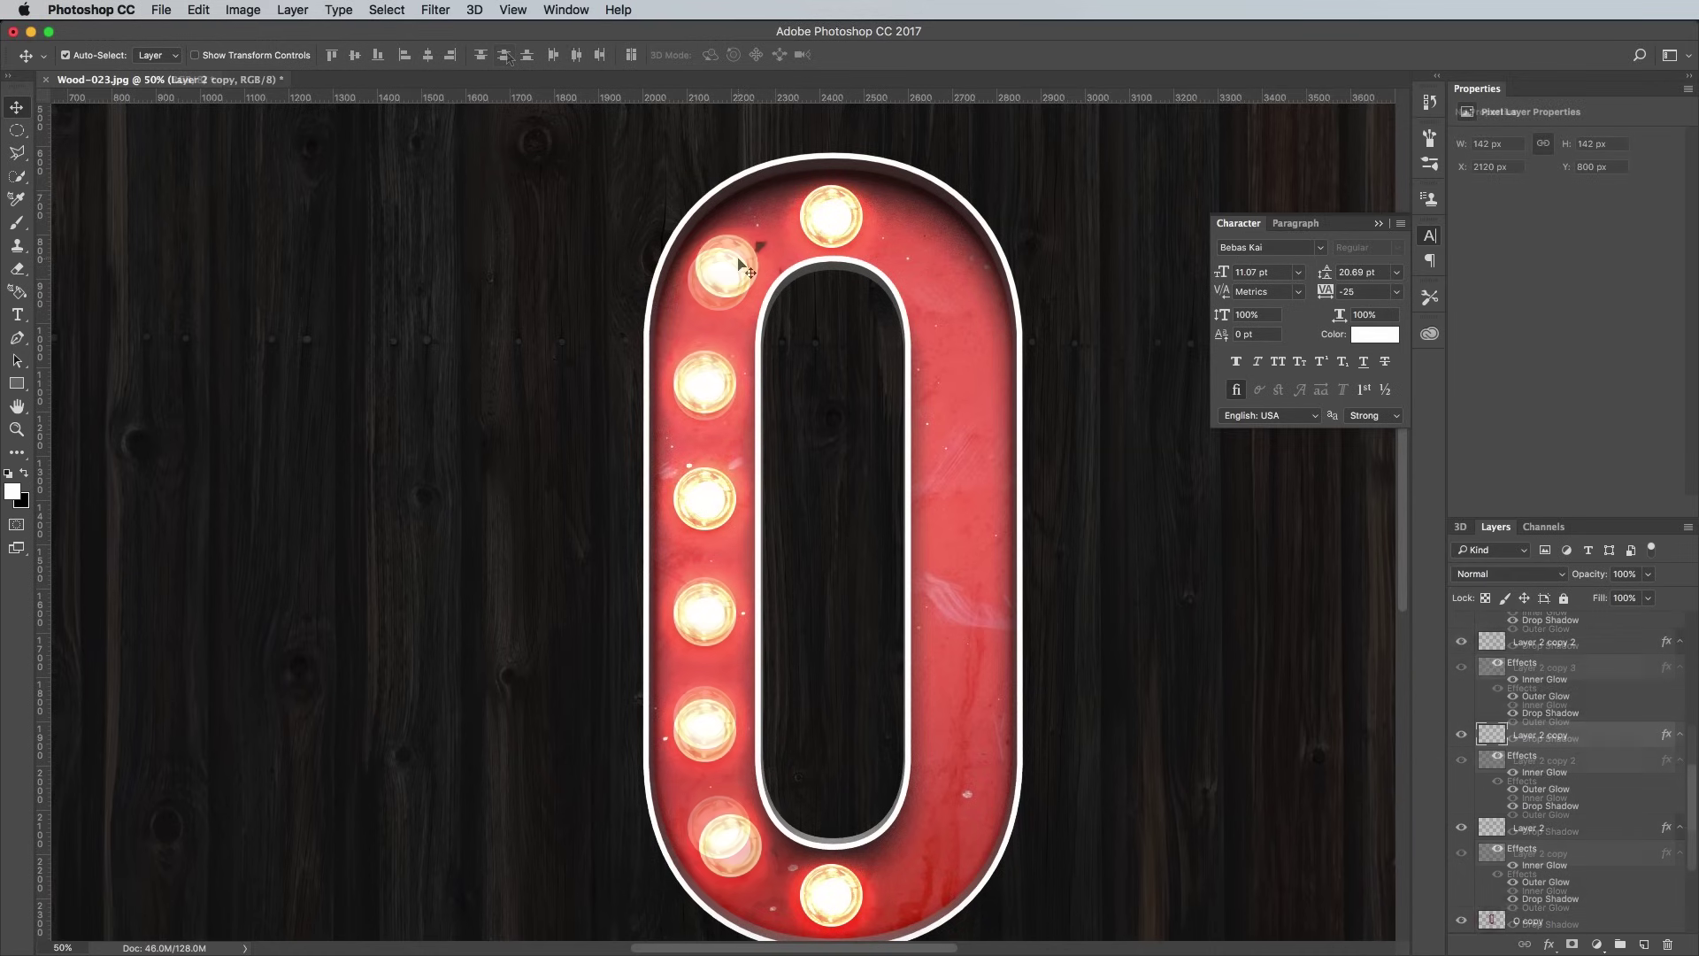
# Step: Duplicate the six left-side bulbs, flip the copies horizontally and move them straight across to the letter's right side
pyautogui.keyDown('shift'); pyautogui.click(700, 386); pyautogui.keyUp('shift')
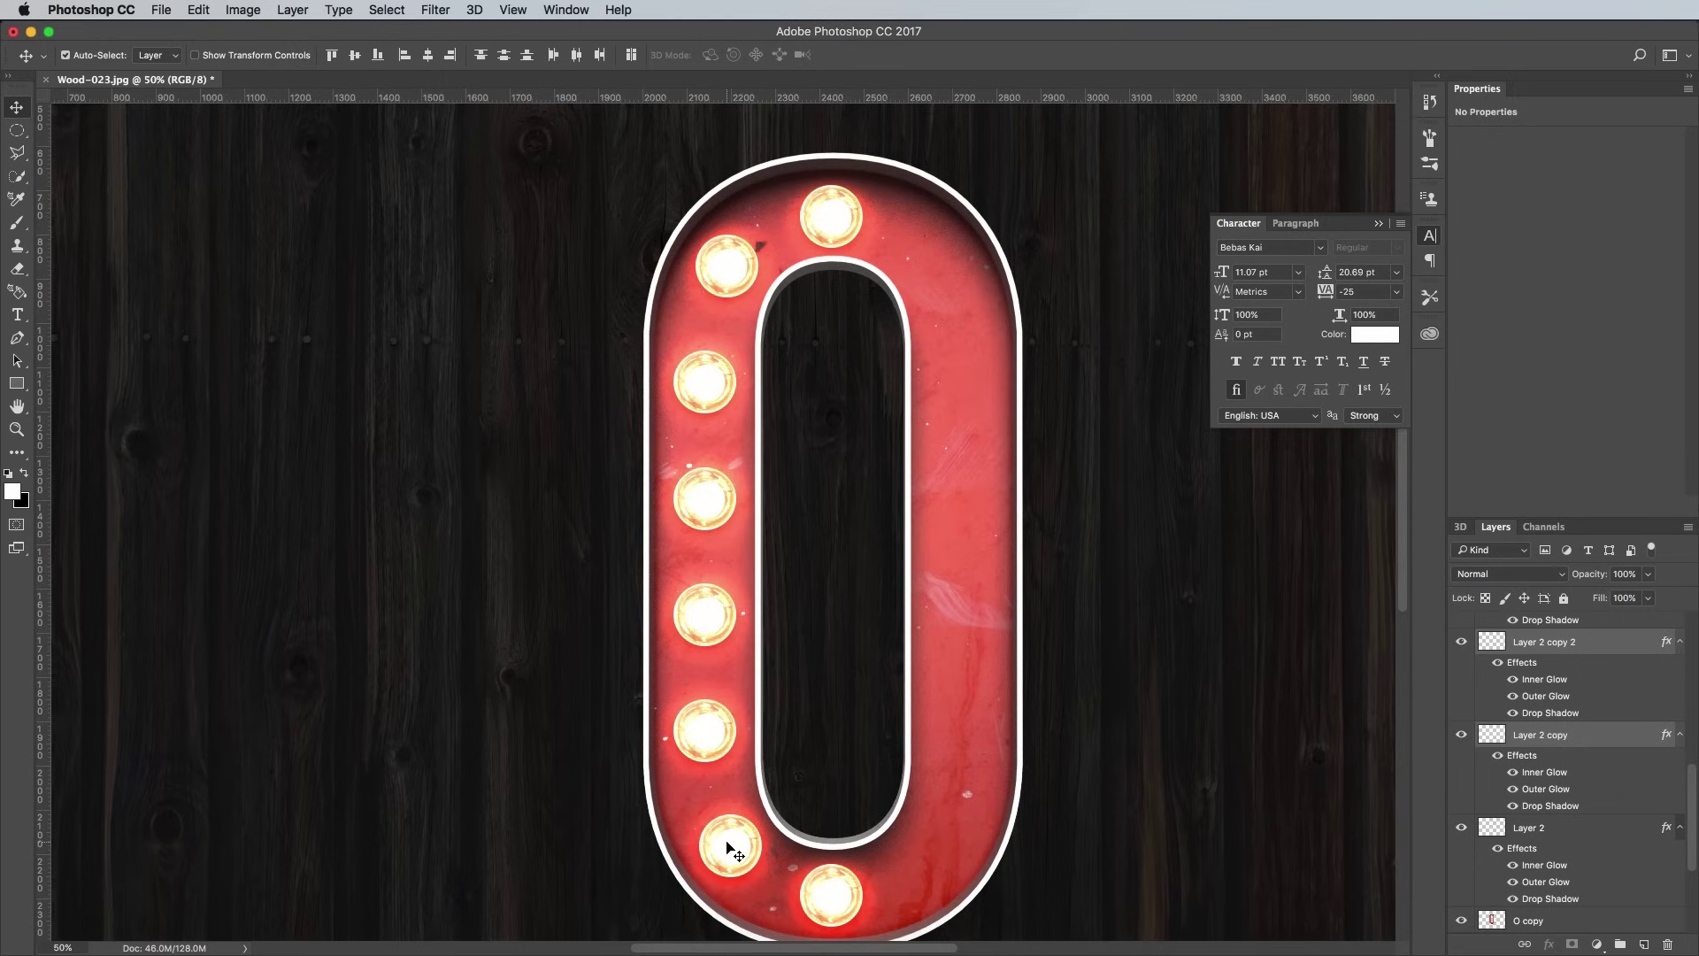
pyautogui.press('super+j')
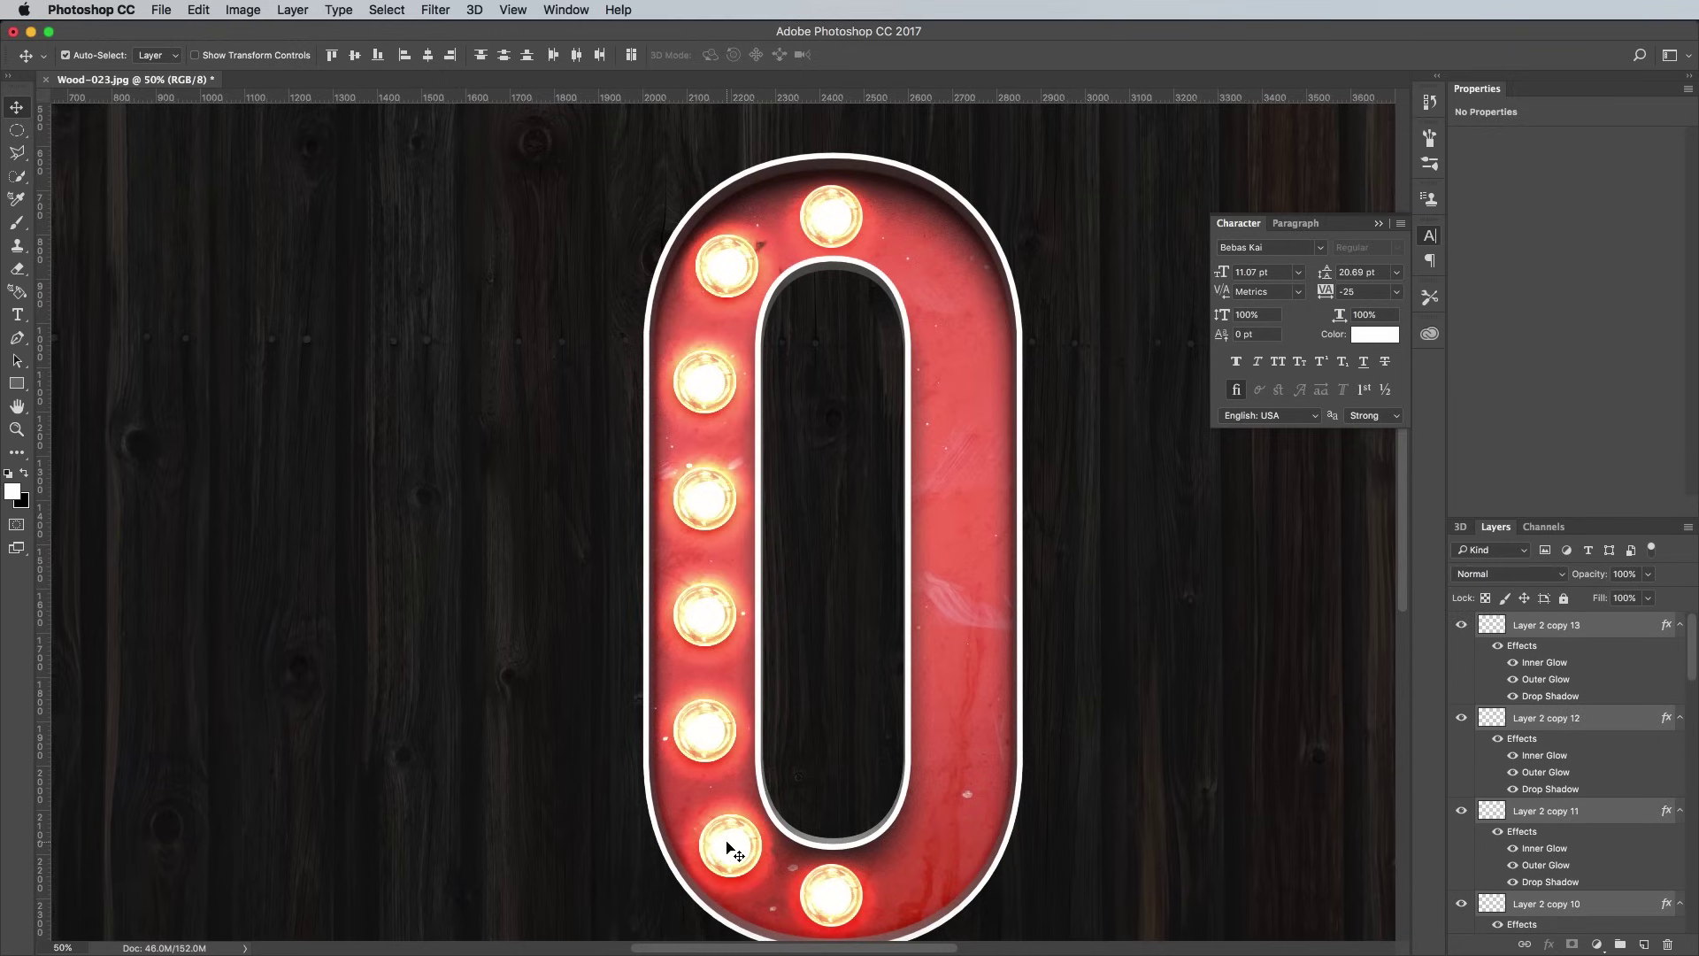
pyautogui.press('super+t')
pyautogui.rightClick(713, 696)
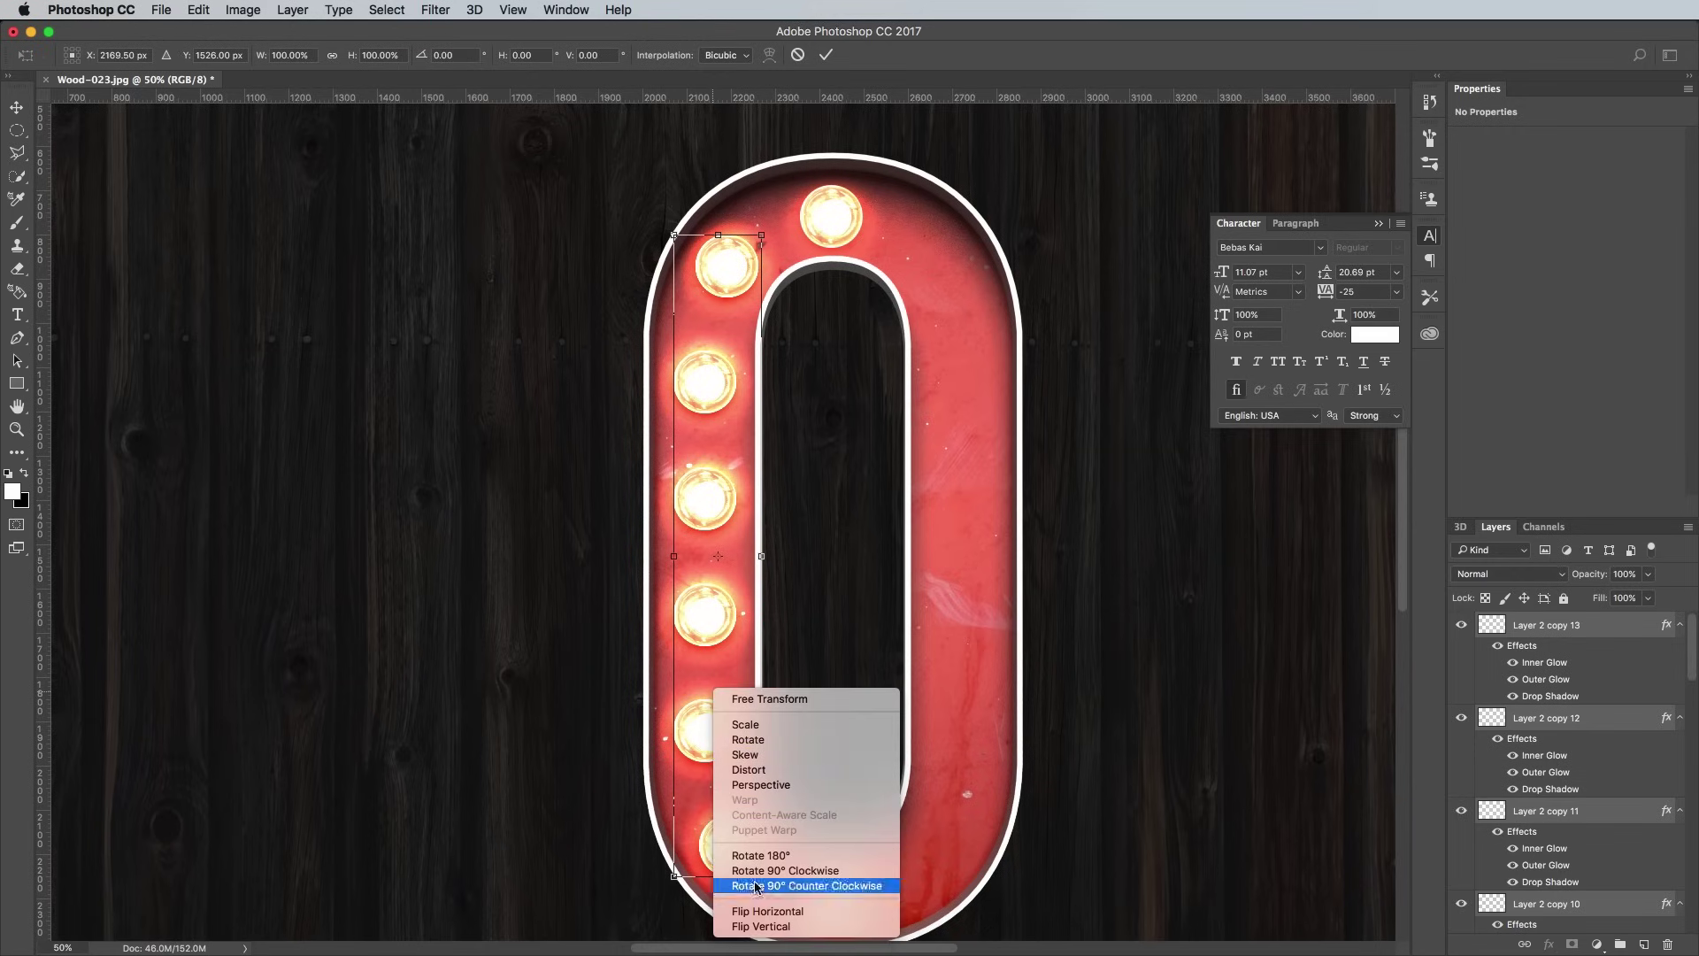
pyautogui.click(768, 911)
pyautogui.moveTo(727, 639); pyautogui.dragTo(964, 639)
pyautogui.press('Return')
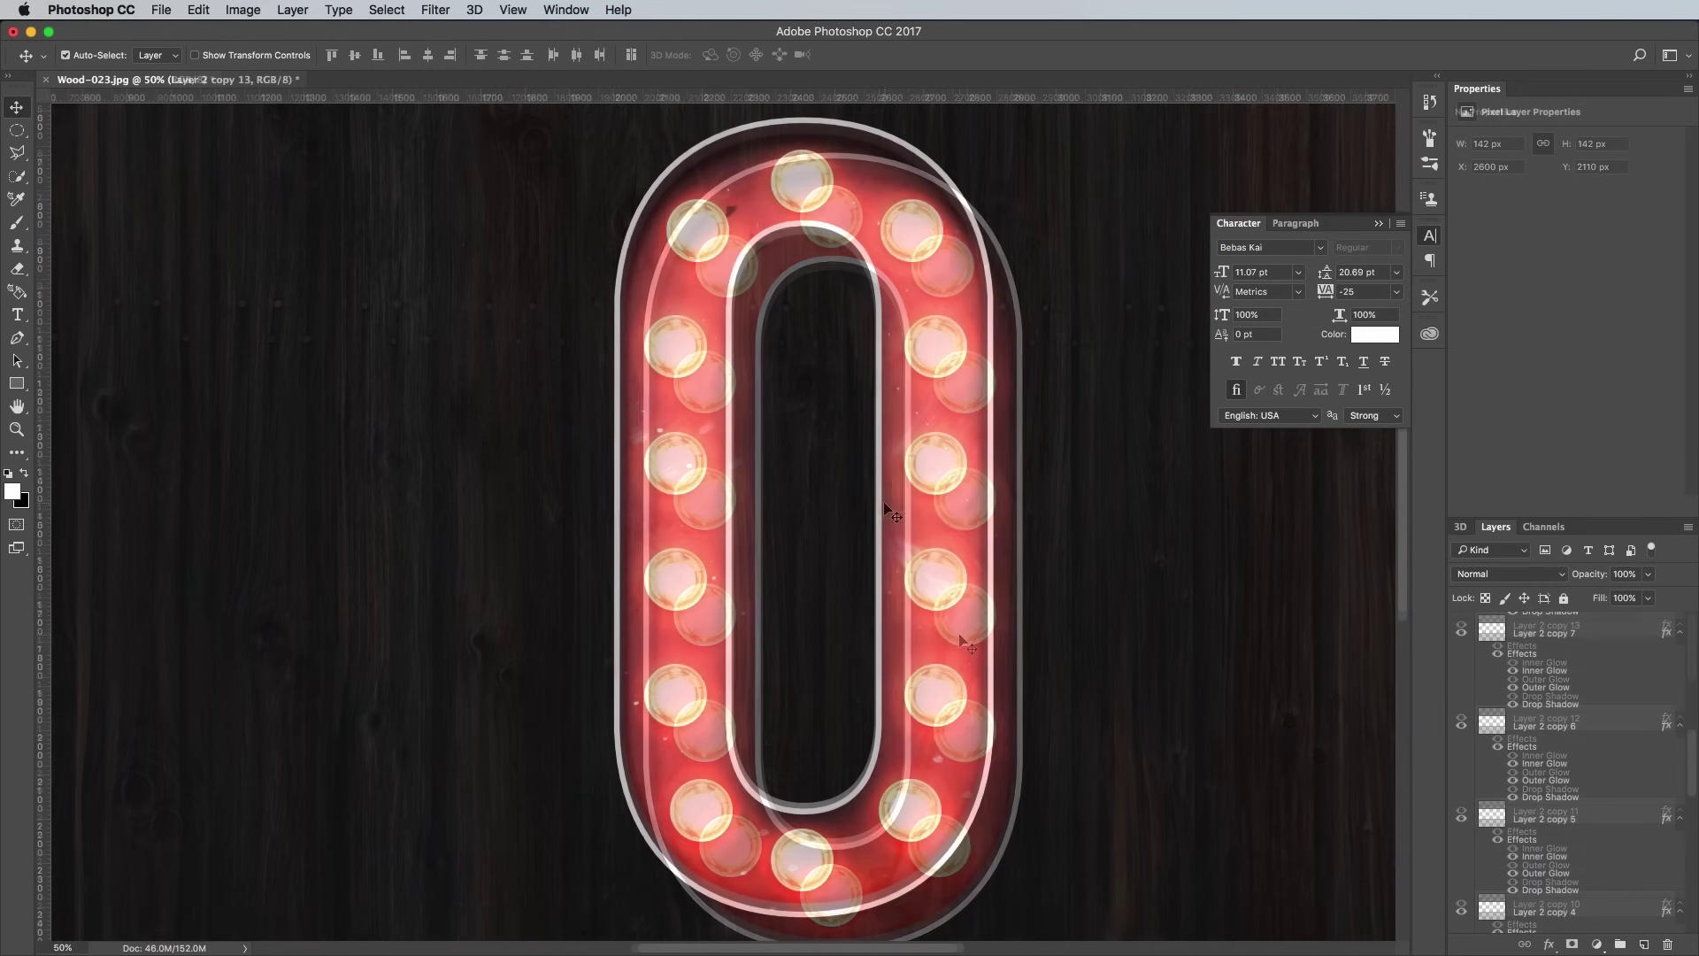
# Step: Add a new empty layer above all the bulb layers
pyautogui.scroll(-3, 1598, 730)
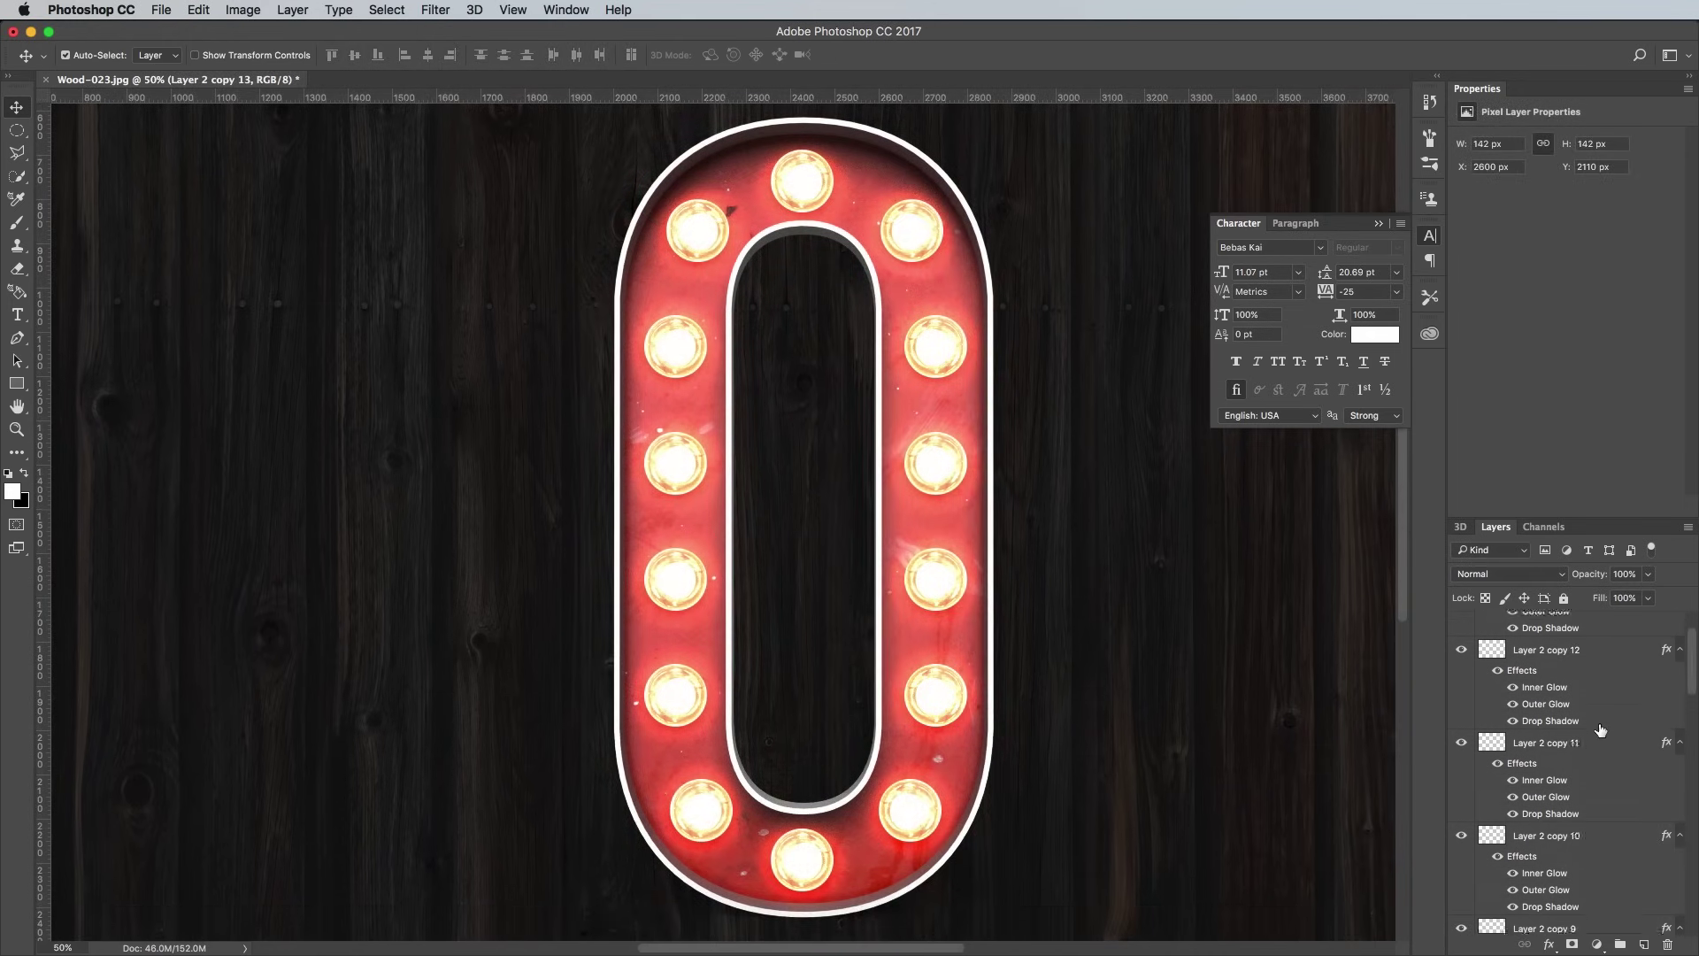
pyautogui.click(1591, 721)
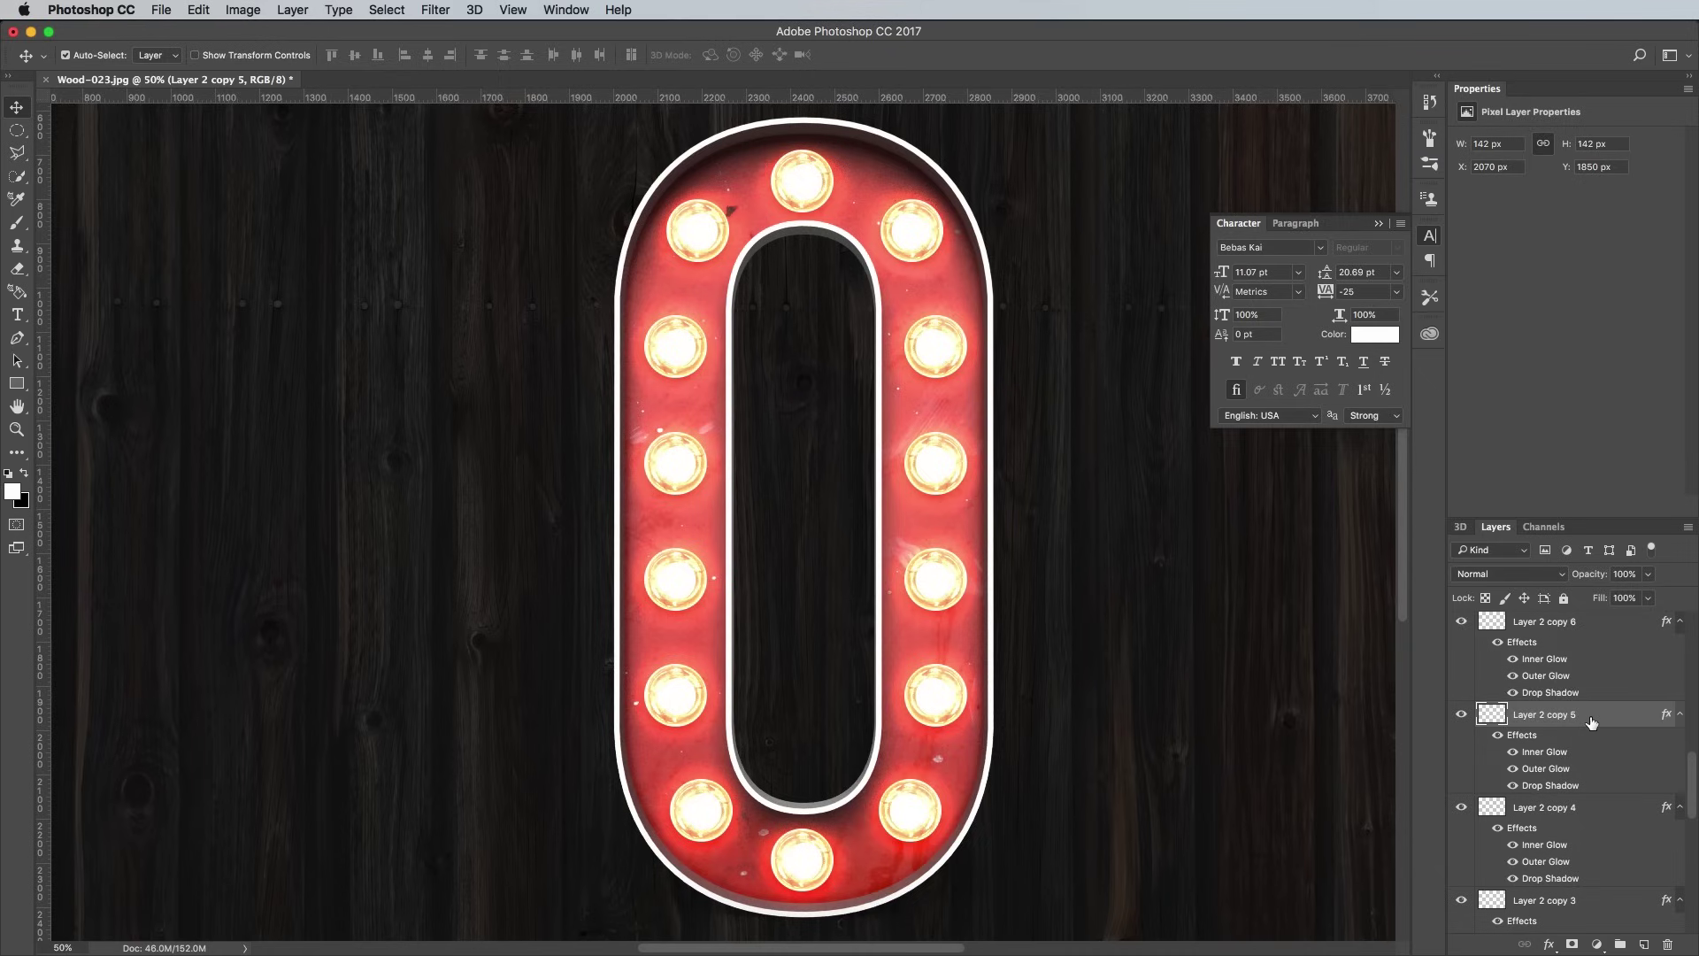
pyautogui.scroll(5, 1593, 699)
pyautogui.click(1611, 637)
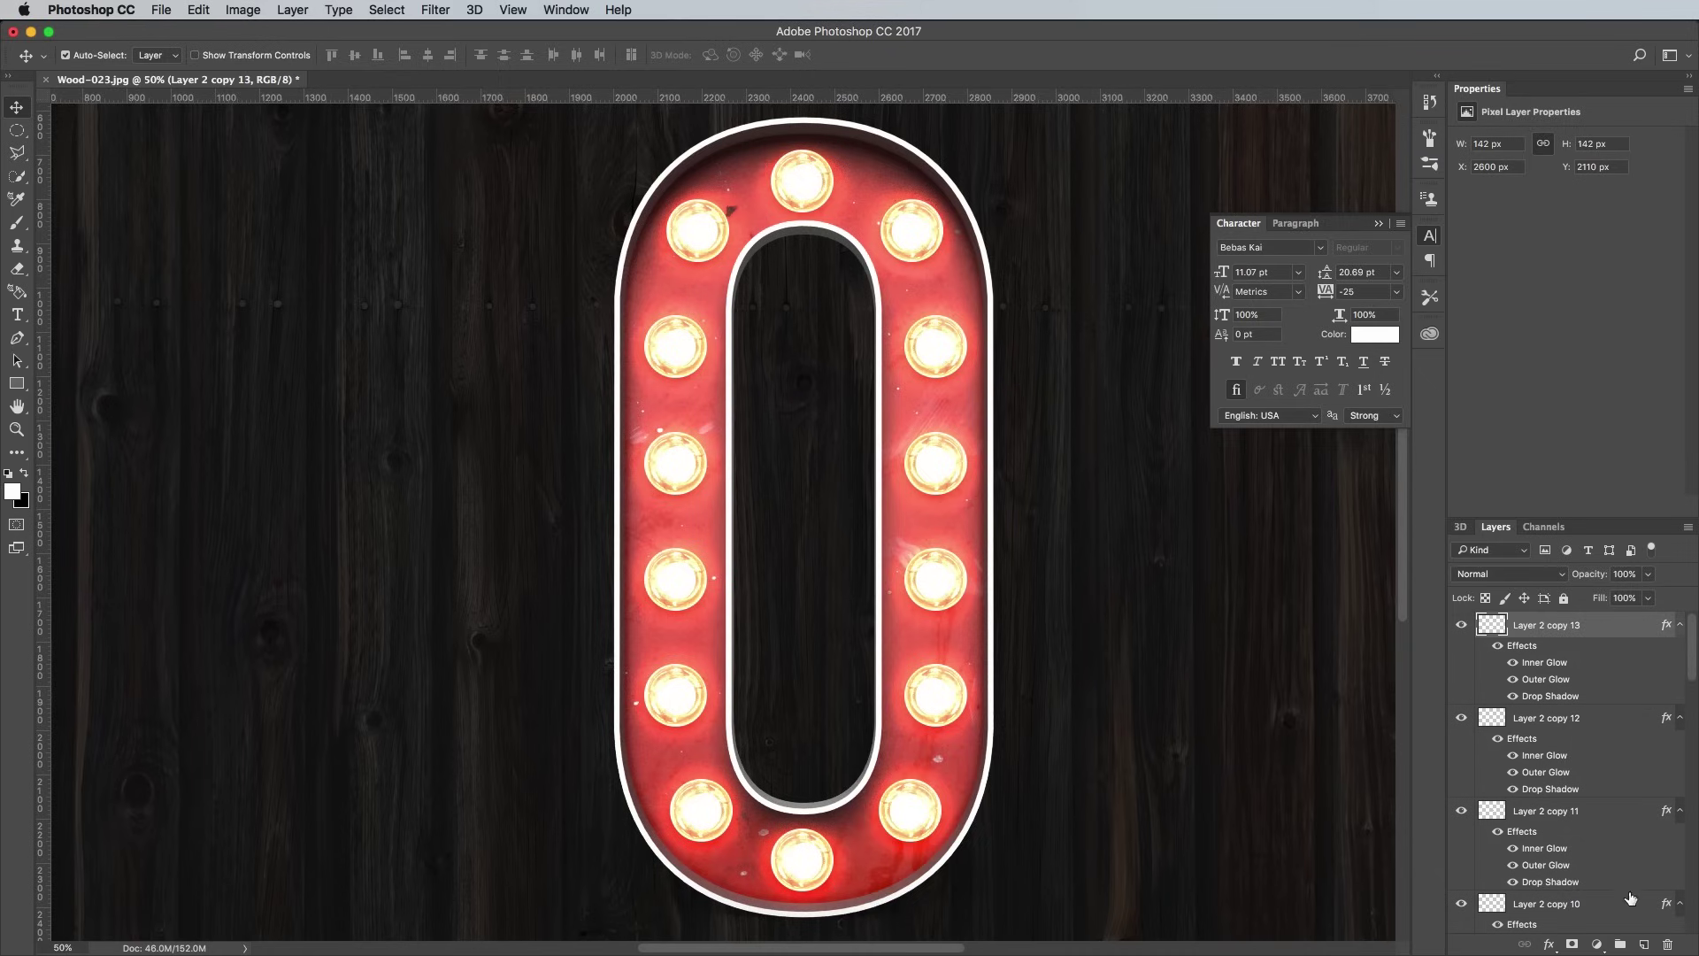
pyautogui.click(1644, 944)
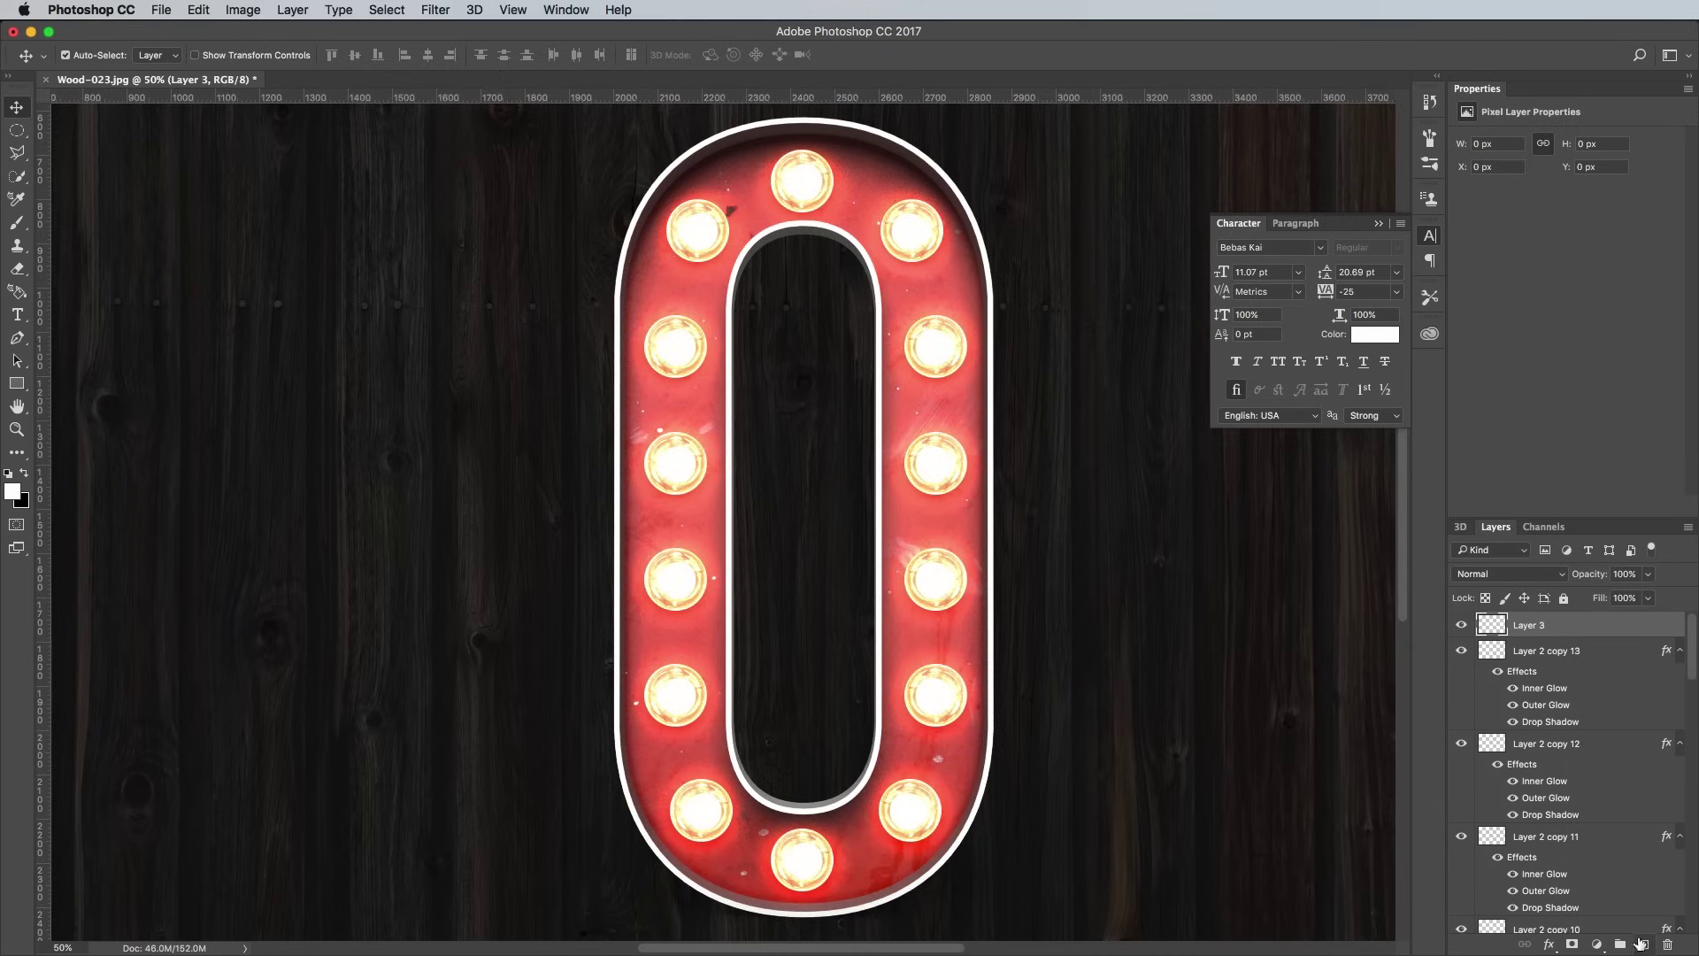
# Step: Set up a 400 px soft round brush with an orange foreground colour sampled from the top bulb
pyautogui.click(18, 225)
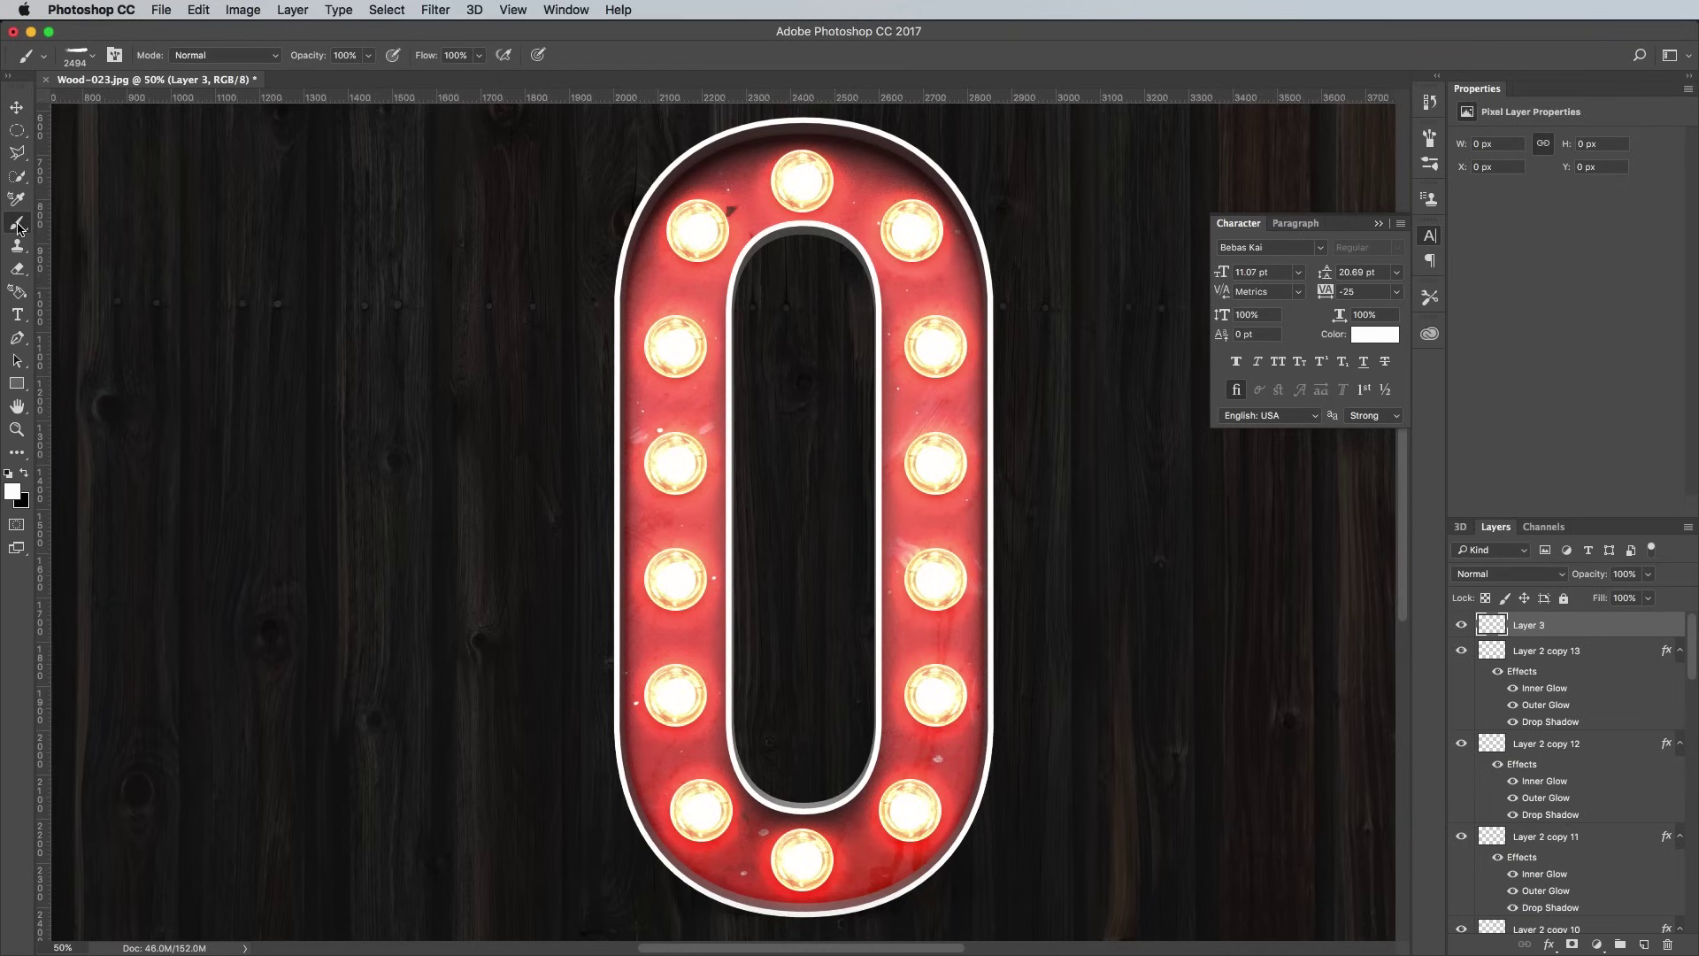
pyautogui.click(75, 64)
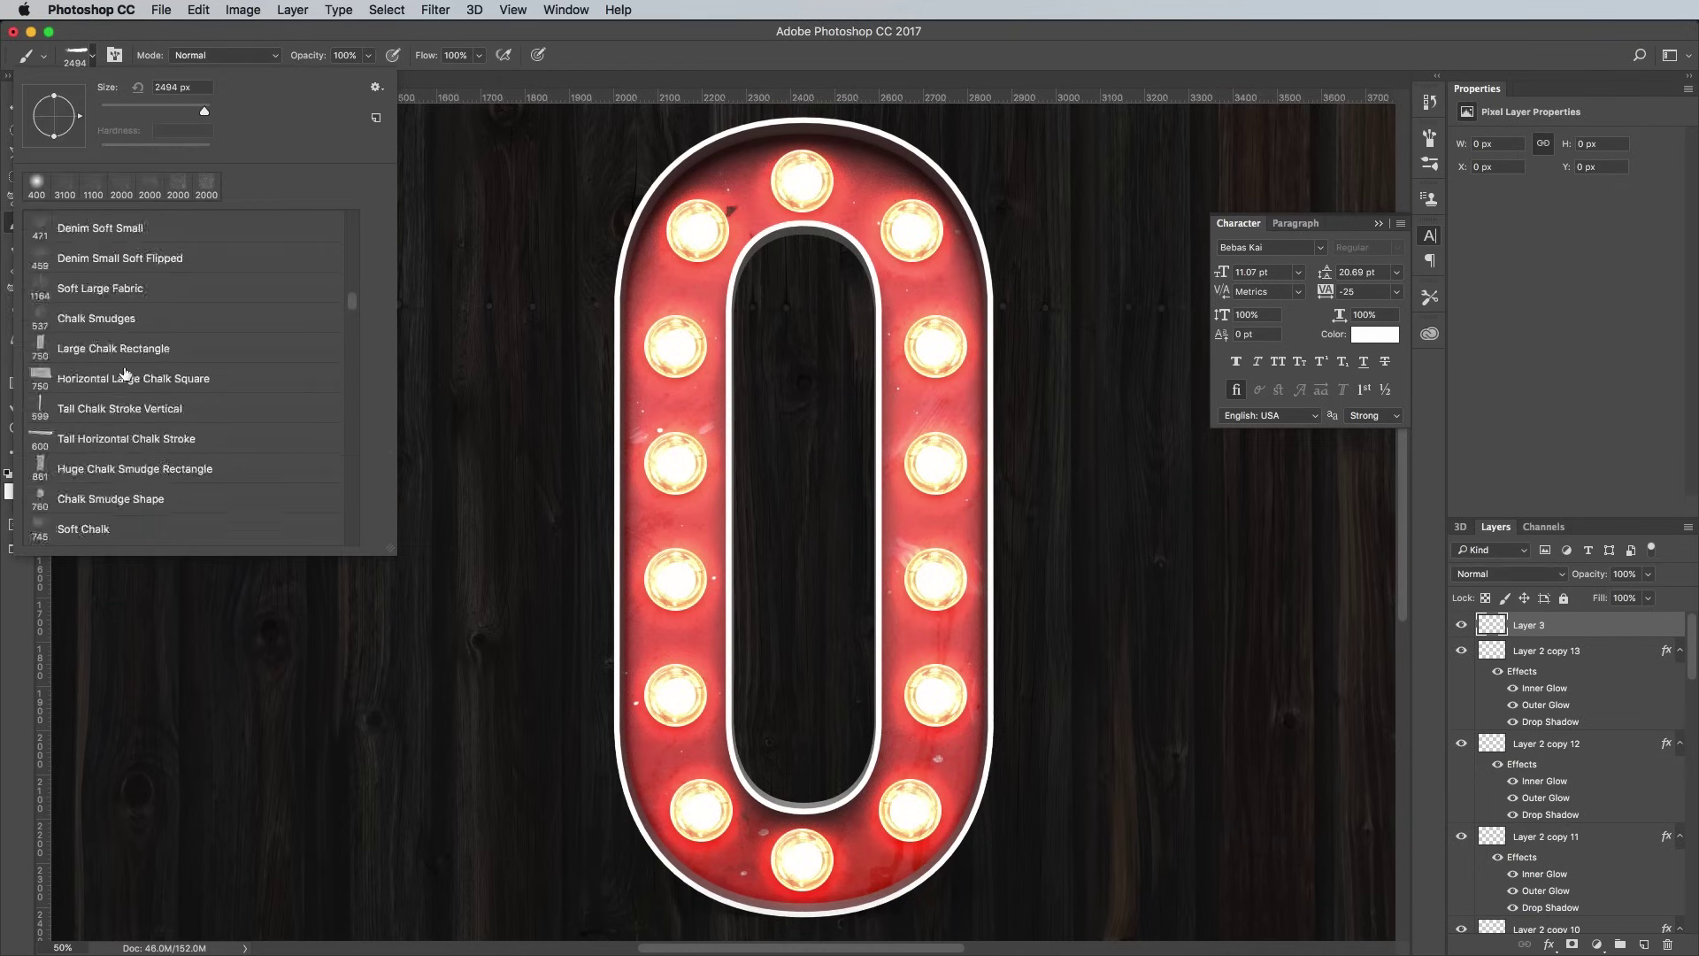
pyautogui.scroll(5, 125, 407)
pyautogui.click(125, 432)
pyautogui.click(587, 58)
pyautogui.click(13, 492)
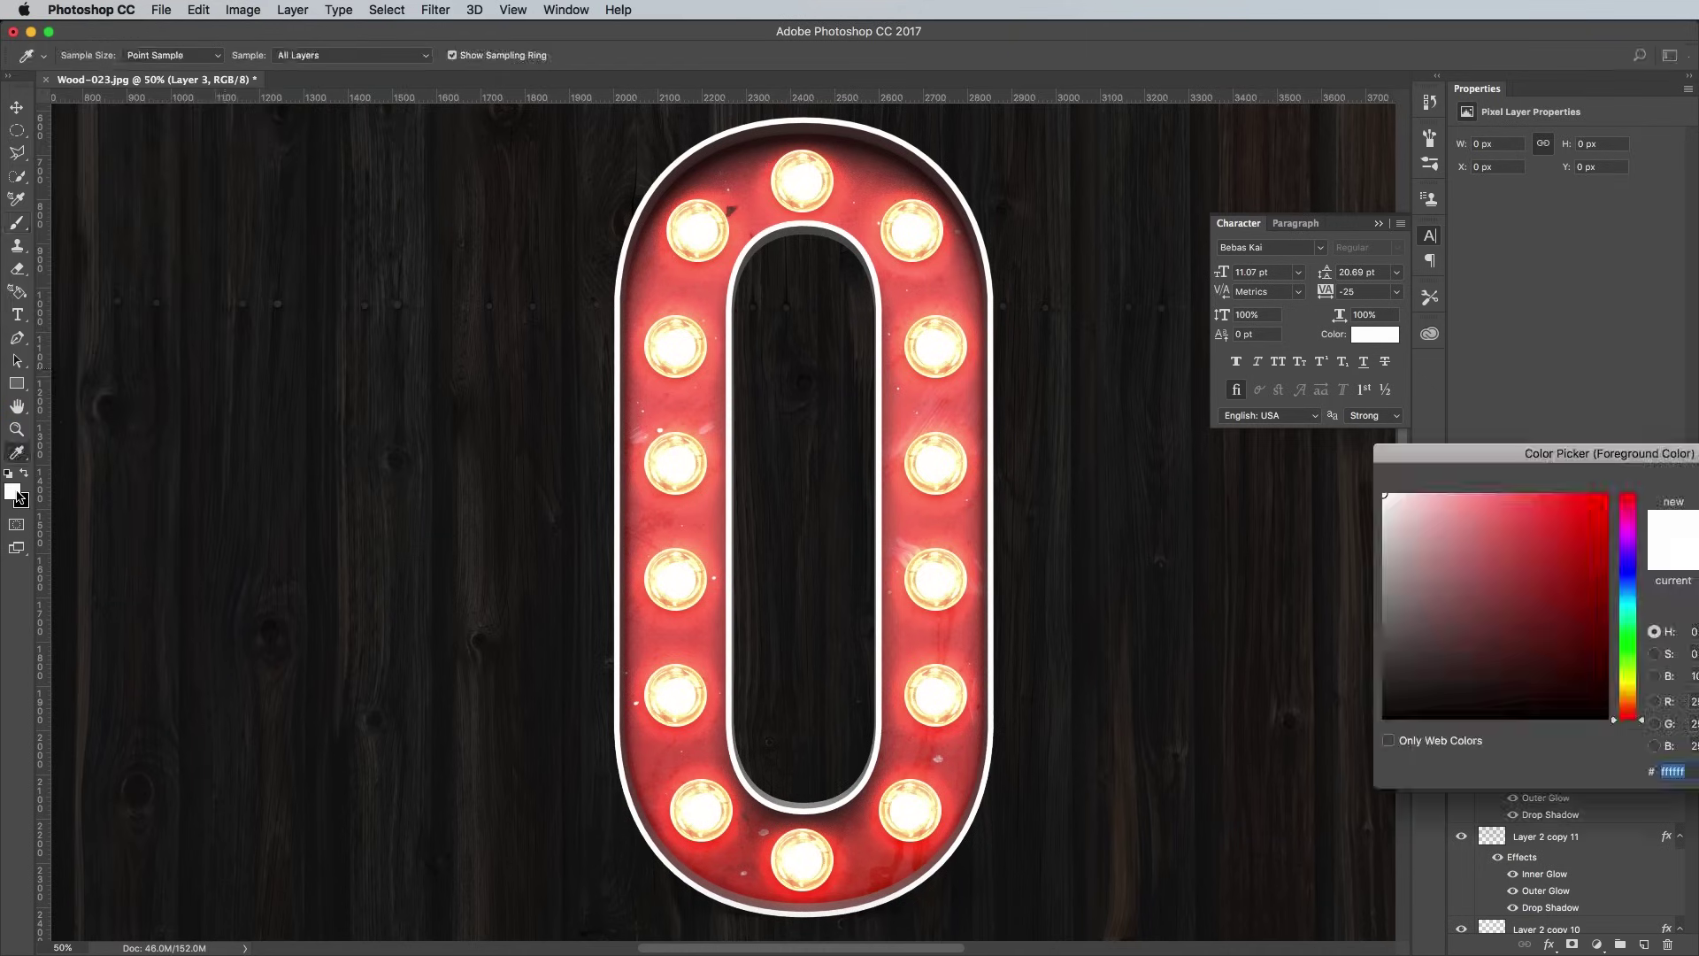
pyautogui.click(816, 206)
pyautogui.press('Return')
pyautogui.press(']')
pyautogui.press(']')
pyautogui.press(']')
pyautogui.press(']')
pyautogui.press(']')
pyautogui.press(']')
pyautogui.press(']')
pyautogui.press(']')
pyautogui.press(']')
pyautogui.press(']')
pyautogui.press(']')
pyautogui.press(']')
pyautogui.press(']')
pyautogui.press(']')
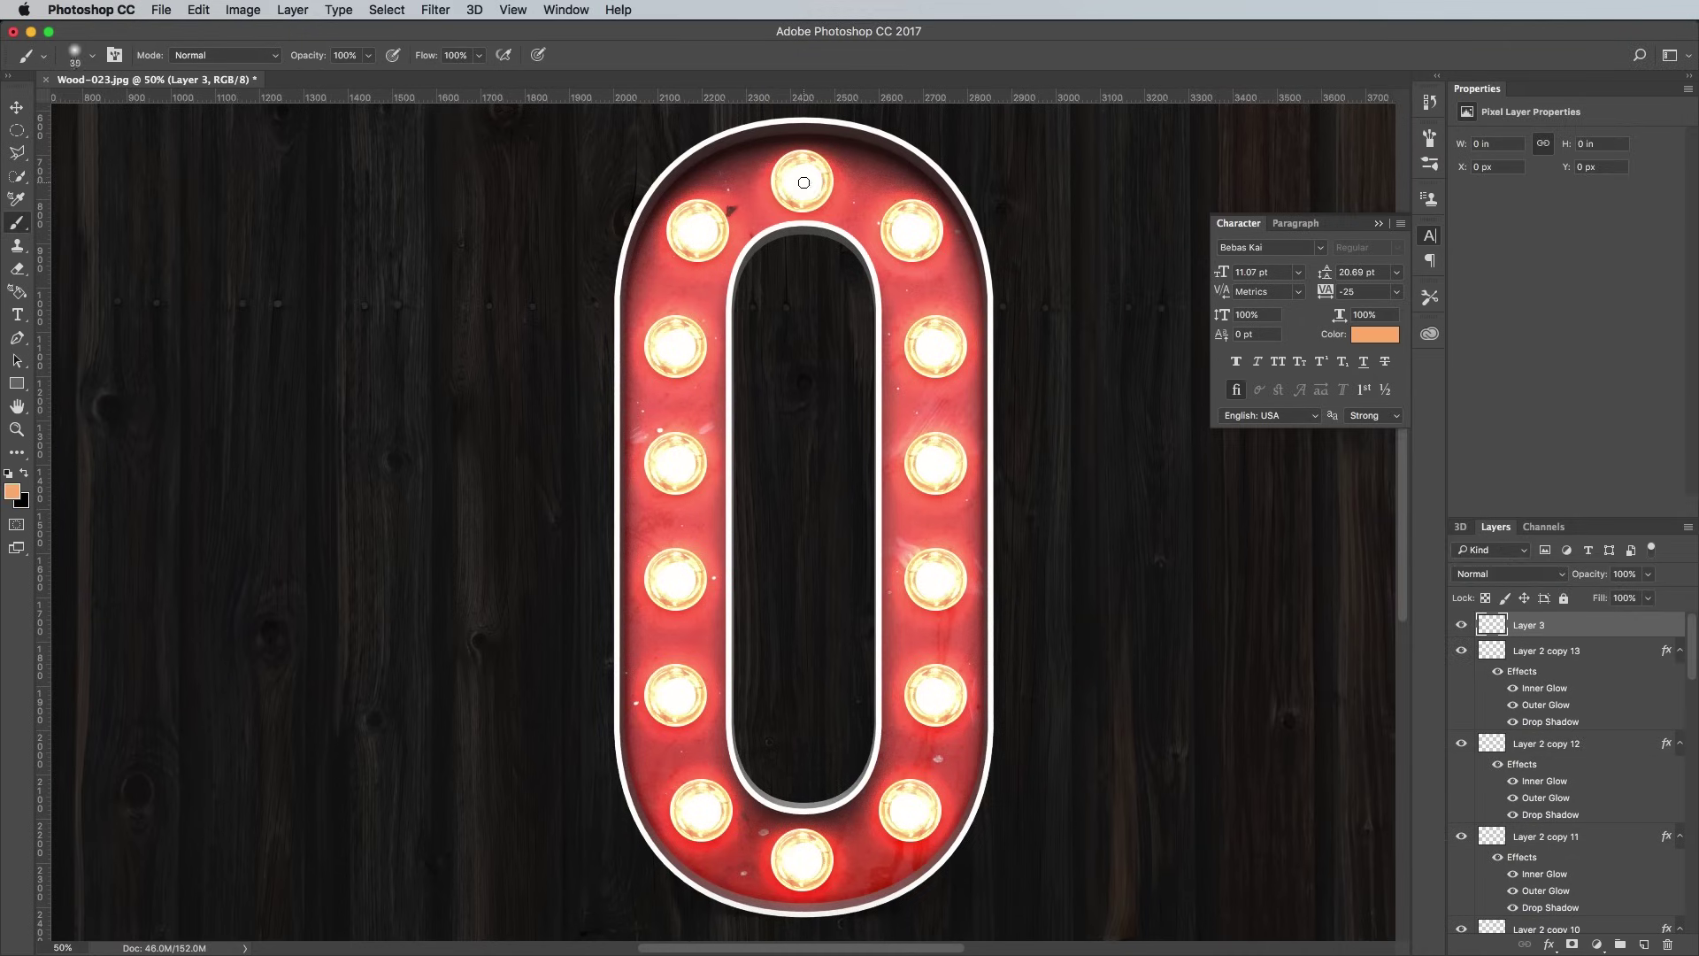
# Step: Paint one soft orange dab over every bulb around the letter on Layer 3 and set the layer's blend mode to Overlay
pyautogui.click(802, 181)
pyautogui.click(697, 230)
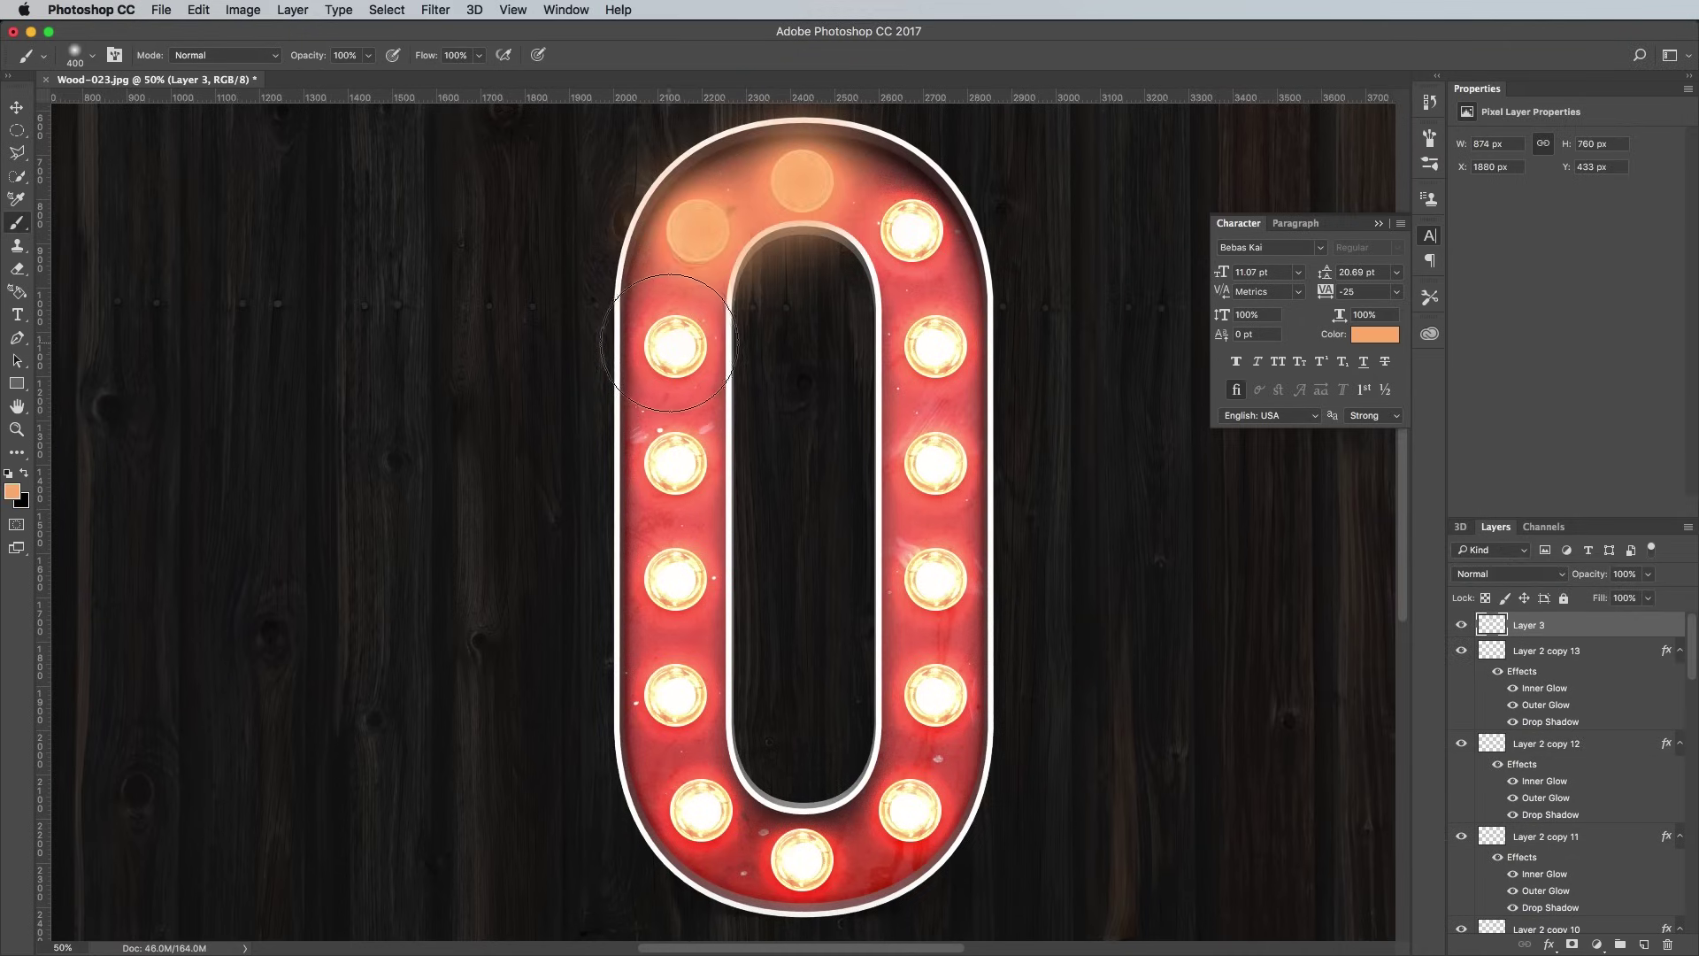
pyautogui.click(675, 345)
pyautogui.click(675, 462)
pyautogui.click(675, 577)
pyautogui.click(675, 694)
pyautogui.click(701, 809)
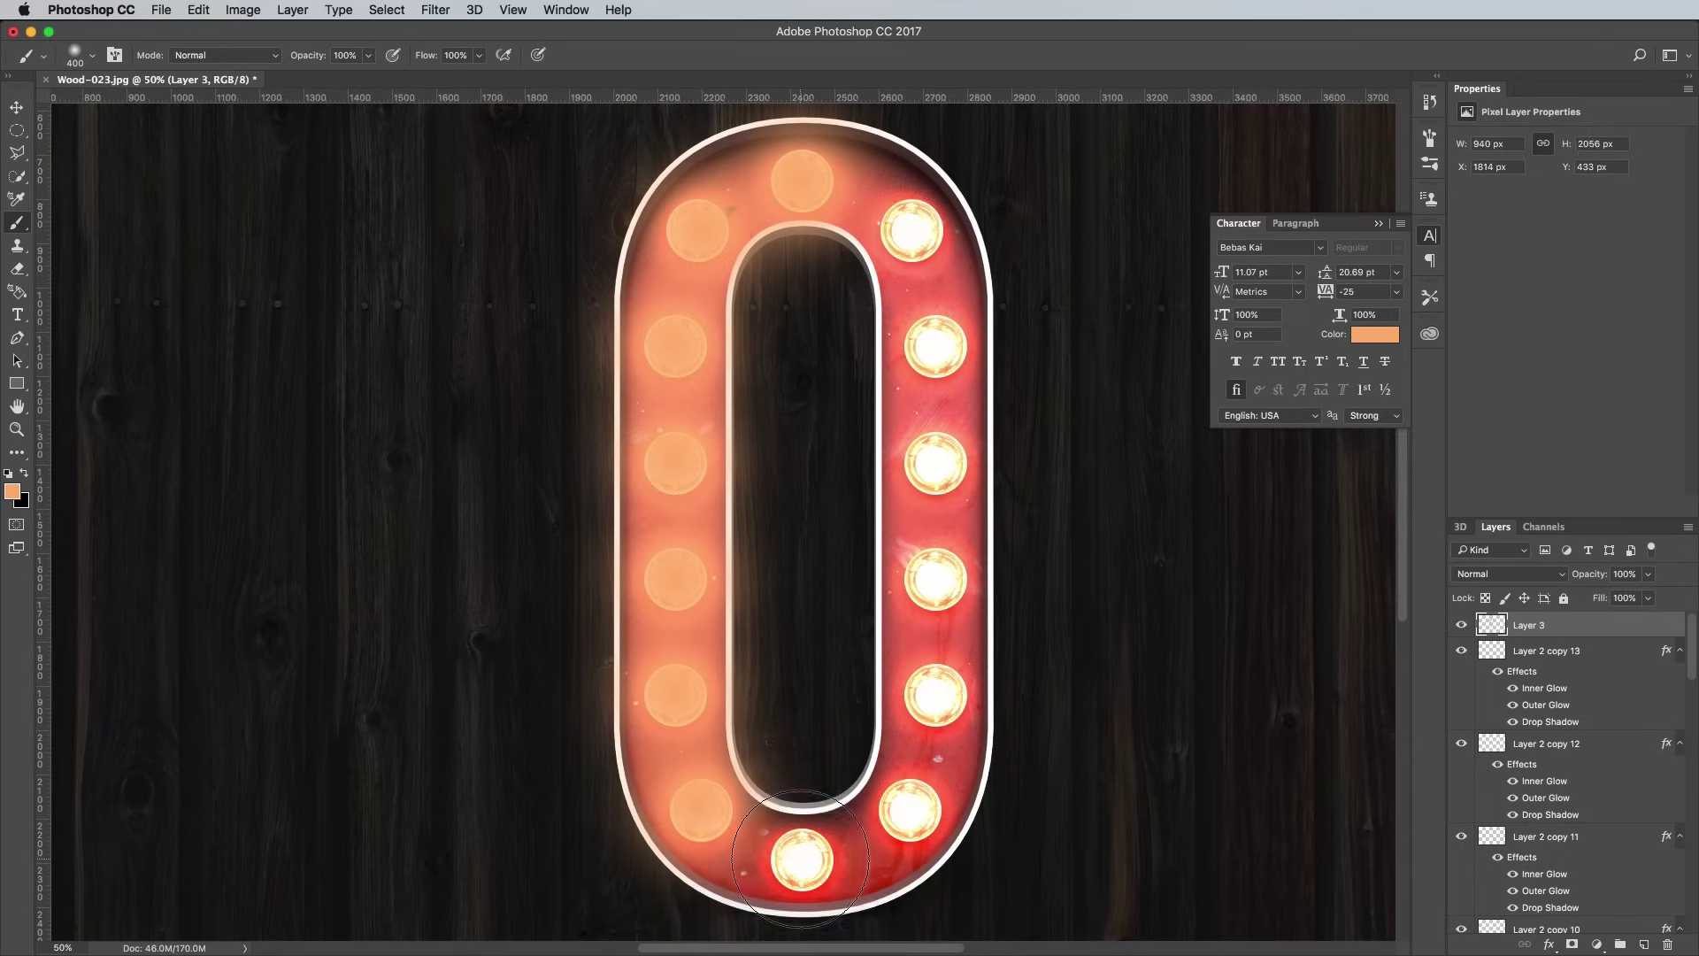
pyautogui.click(802, 859)
pyautogui.click(910, 809)
pyautogui.click(936, 694)
pyautogui.click(935, 579)
pyautogui.click(935, 462)
pyautogui.click(936, 345)
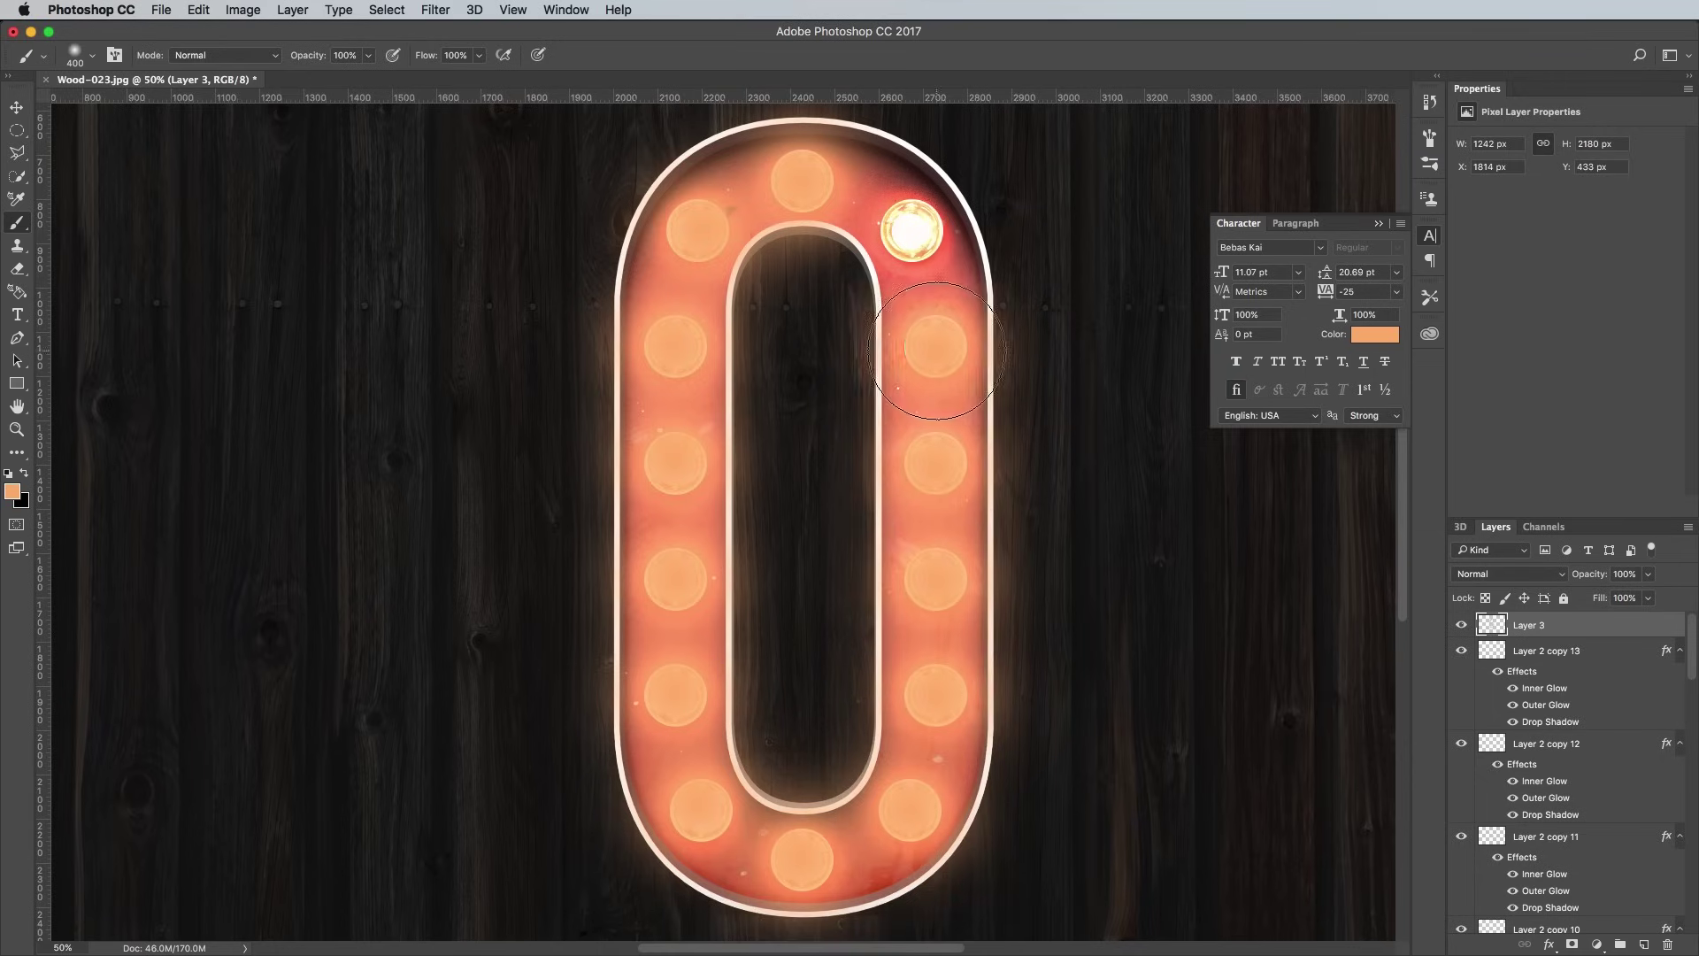
pyautogui.click(911, 230)
pyautogui.click(1504, 574)
pyautogui.click(1476, 764)
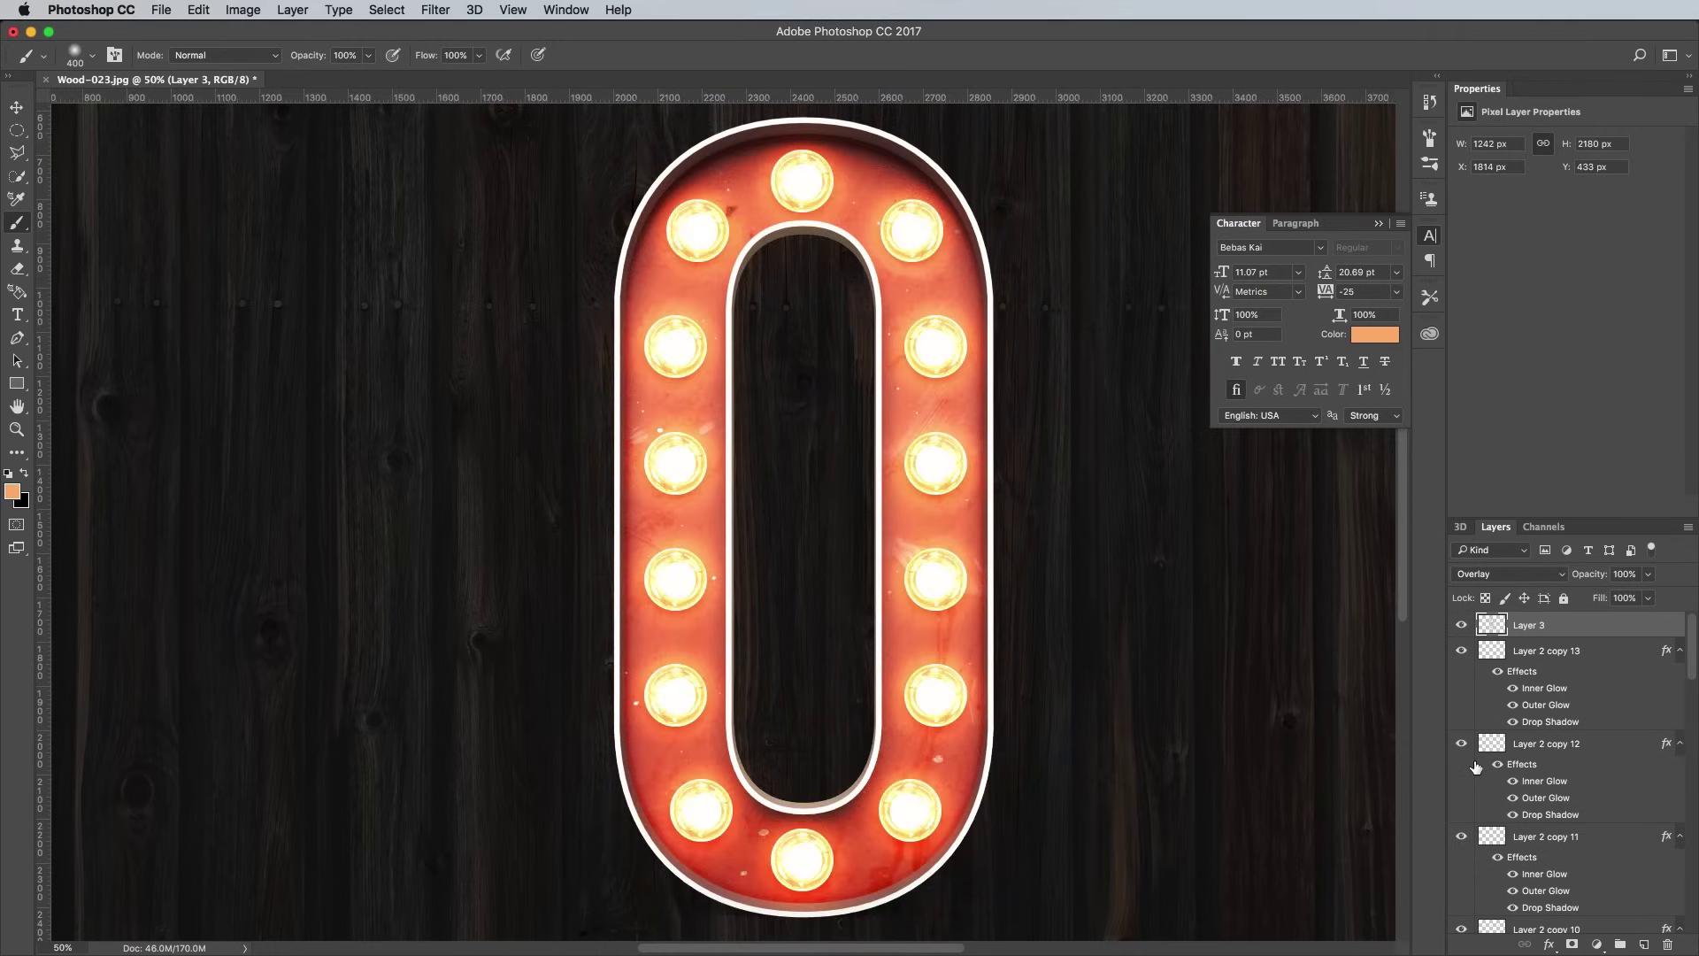
# Step: Group every layer from Layer 3 down to O copy and rename the group O
pyautogui.click(1463, 627)
pyautogui.click(1462, 626)
pyautogui.scroll(-10, 1606, 702)
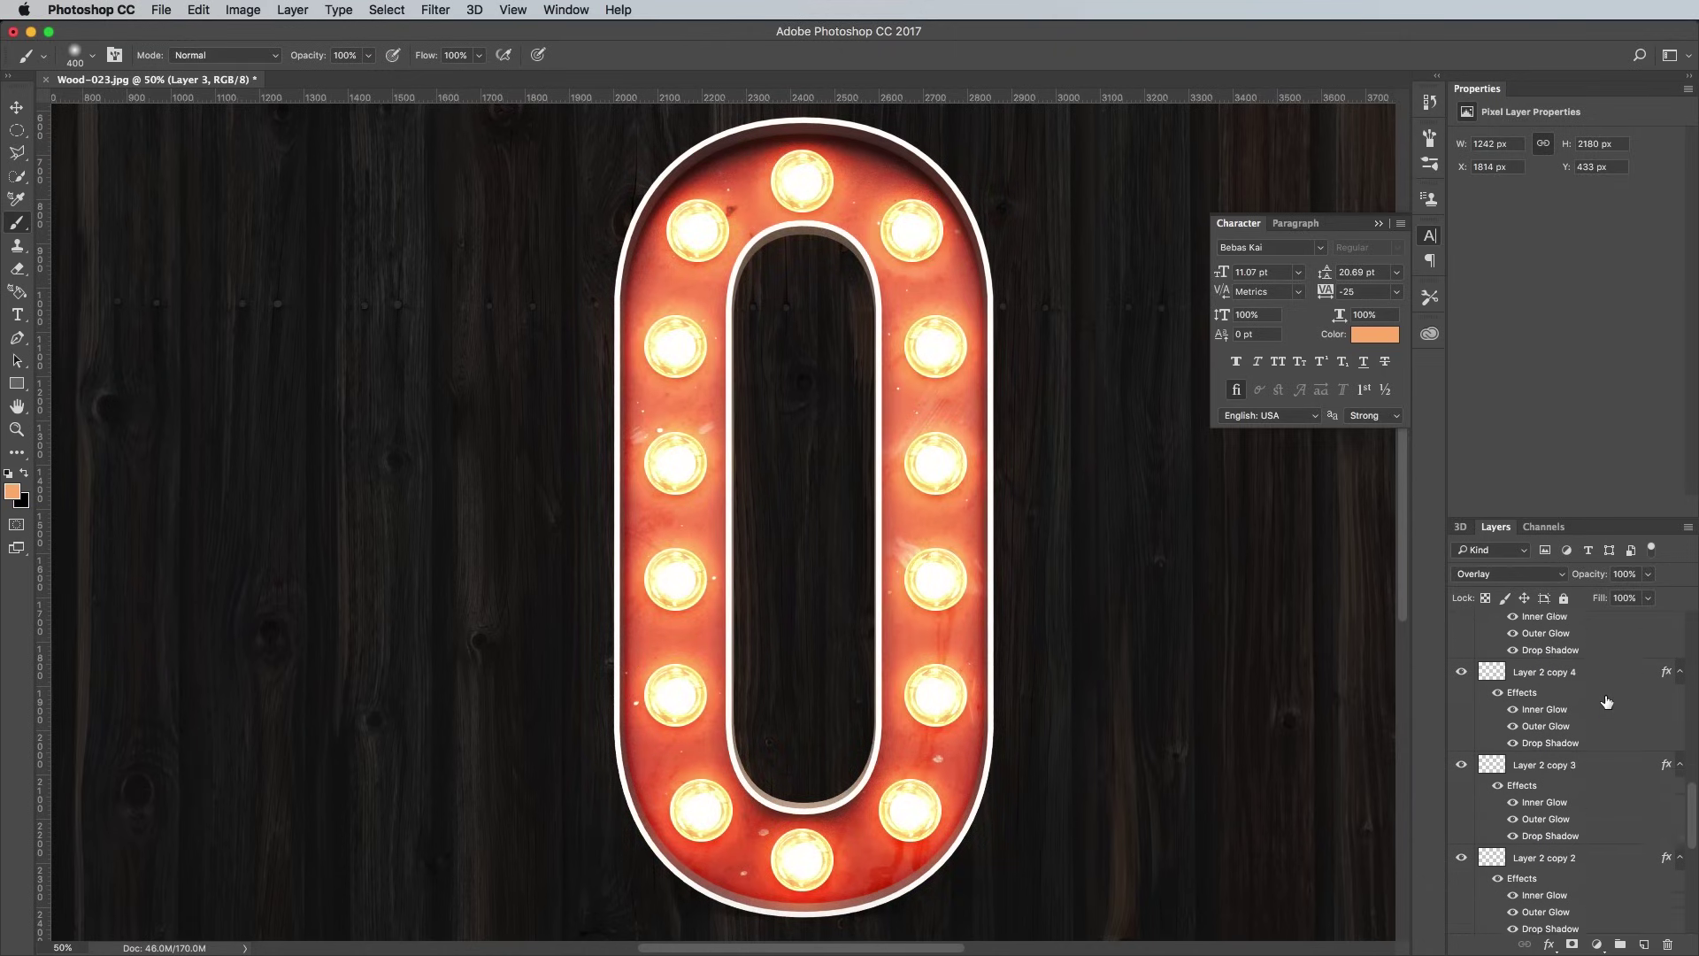
pyautogui.scroll(-3, 1606, 701)
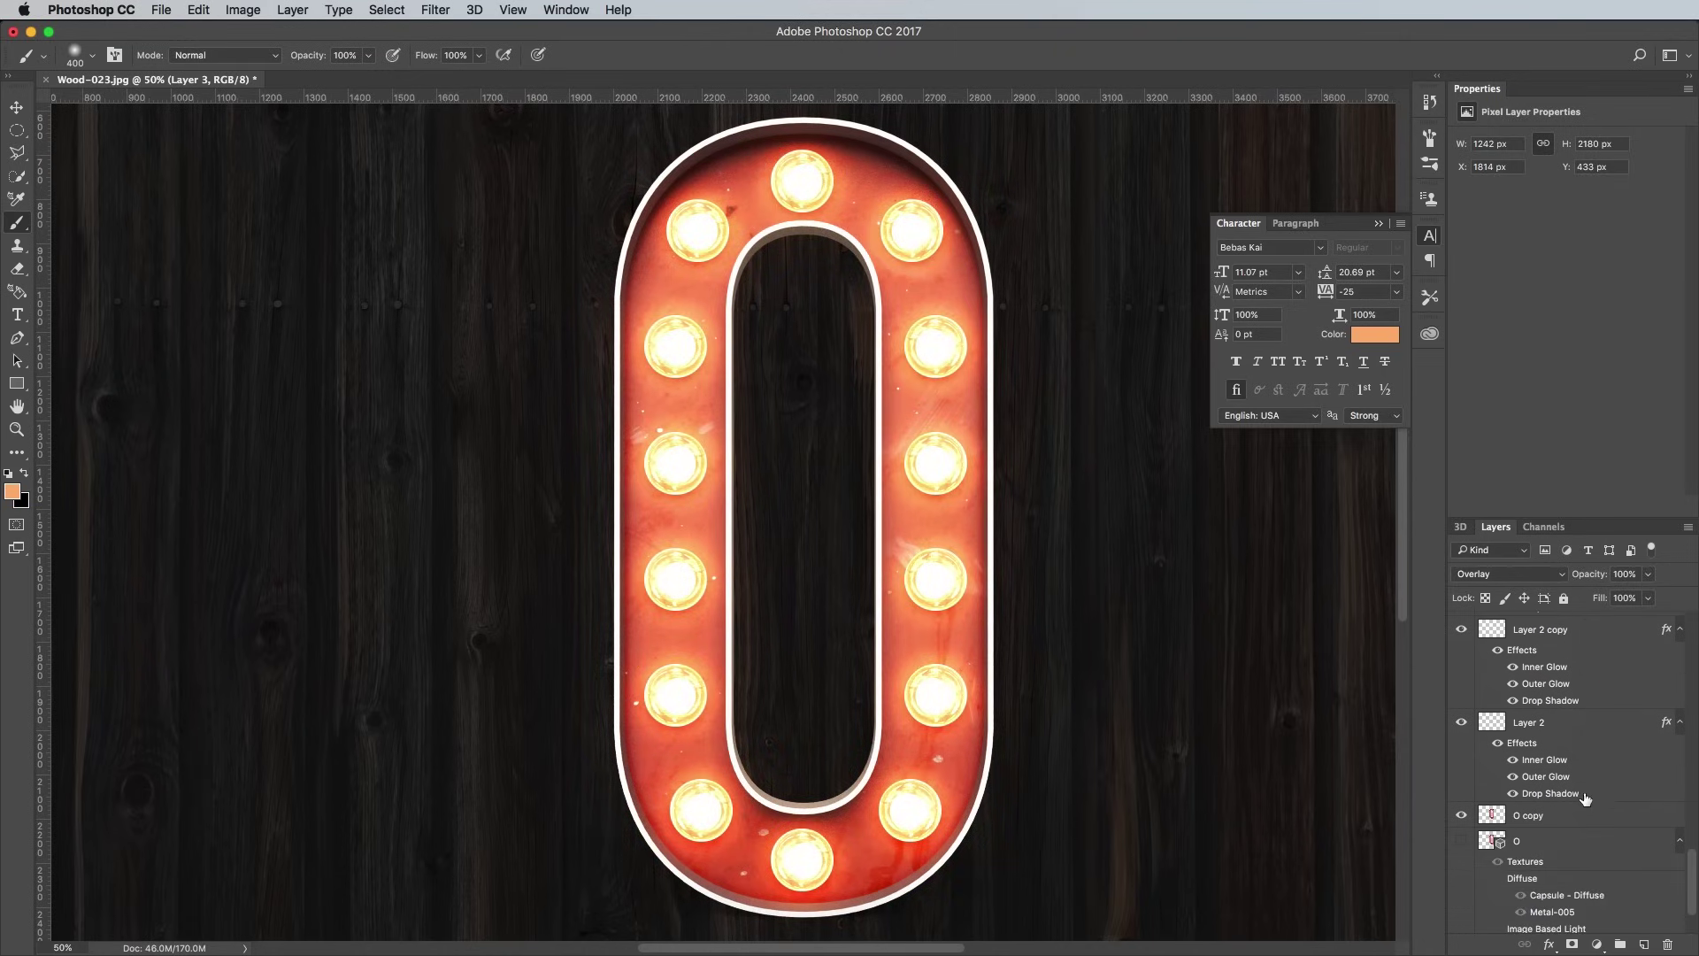
pyautogui.keyDown('shift'); pyautogui.click(1587, 816); pyautogui.keyUp('shift')
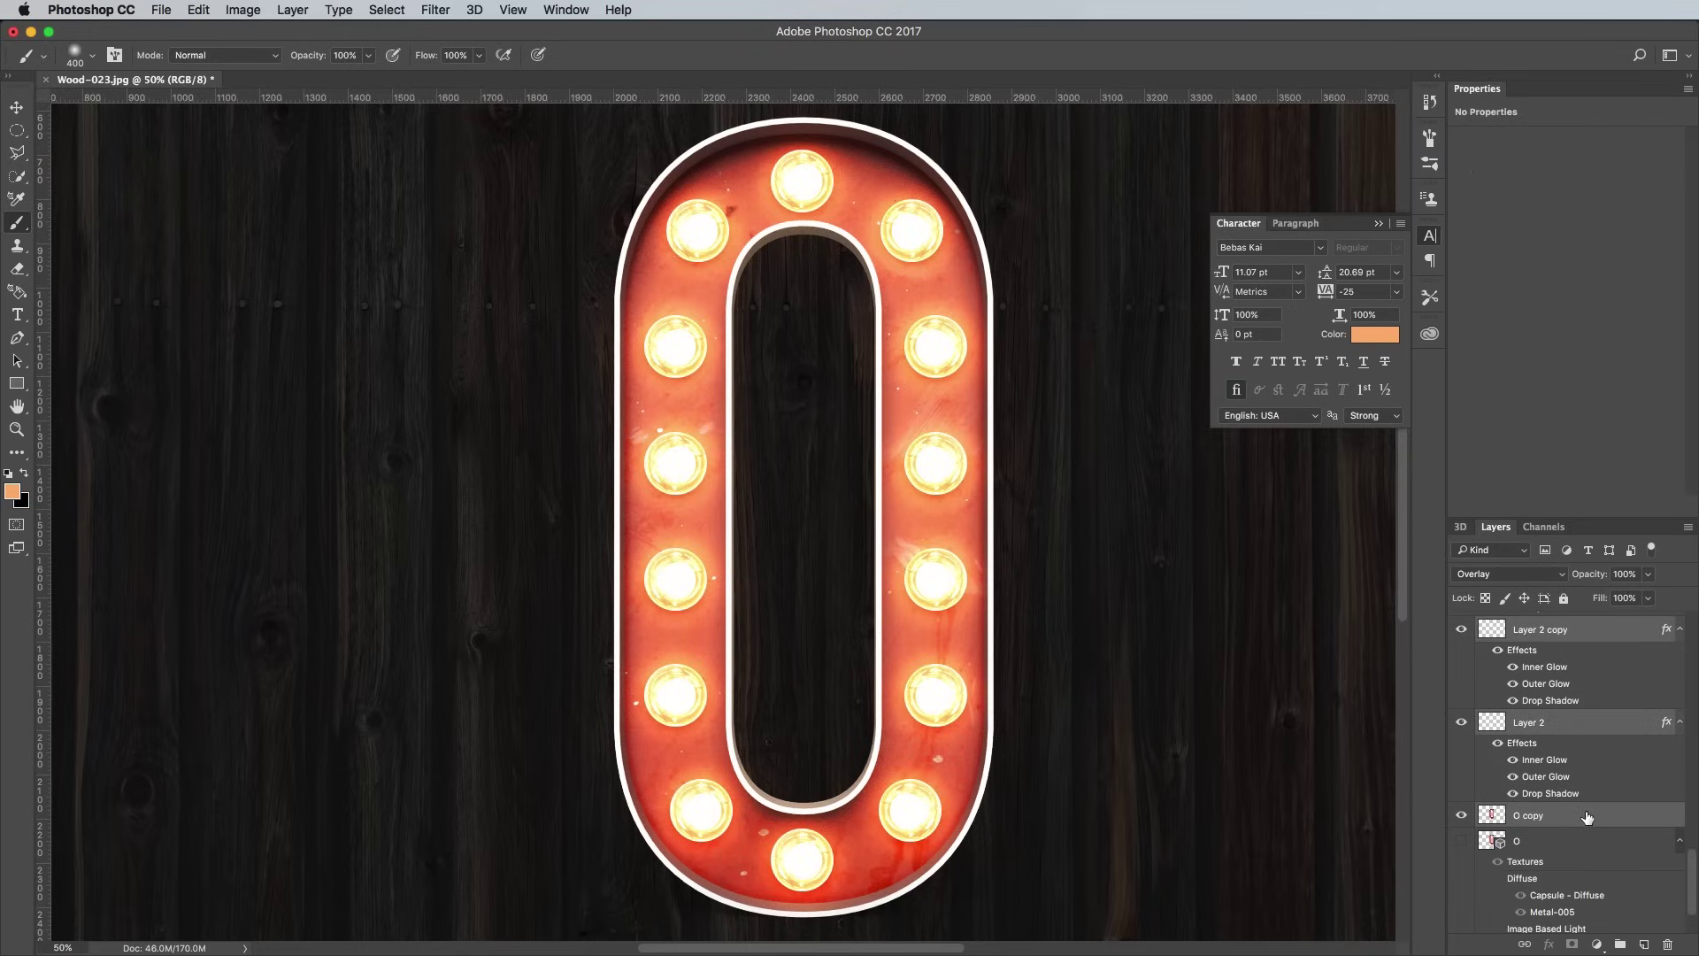
pyautogui.press('super+g')
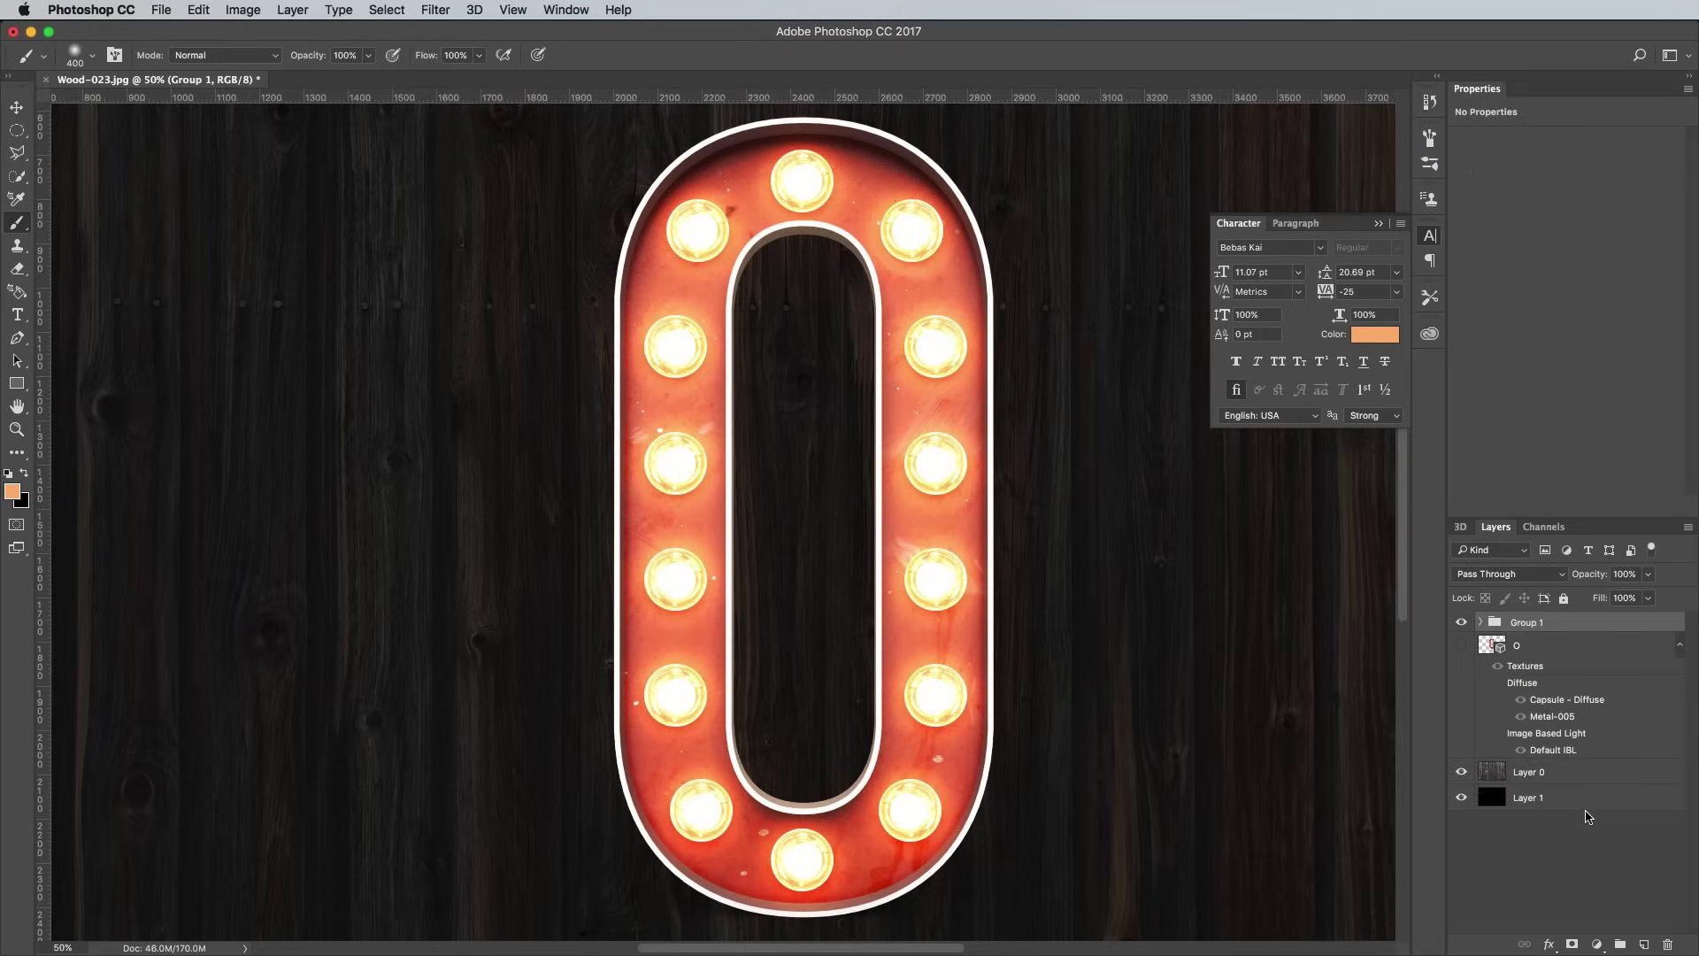
pyautogui.click(1461, 623)
pyautogui.click(1460, 625)
pyautogui.doubleClick(1525, 622)
pyautogui.write('O')
pyautogui.press('Return')
# Step: Hide the O group, then show and select the original 3D O layer
pyautogui.click(1461, 622)
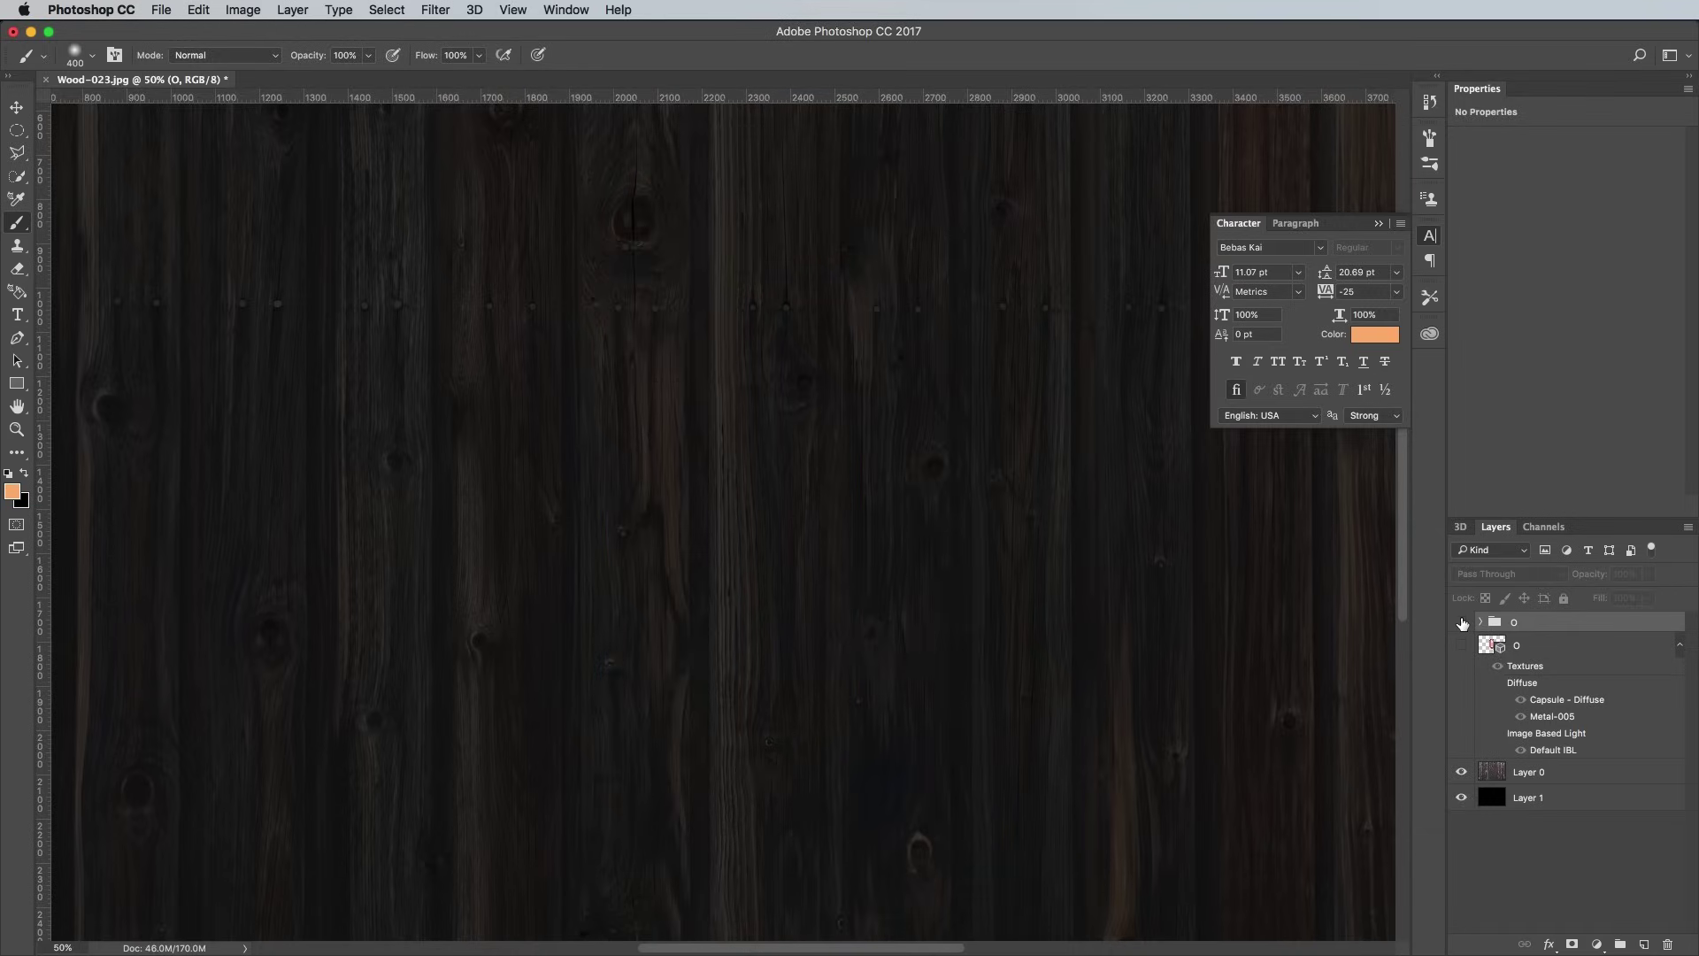
pyautogui.click(1461, 646)
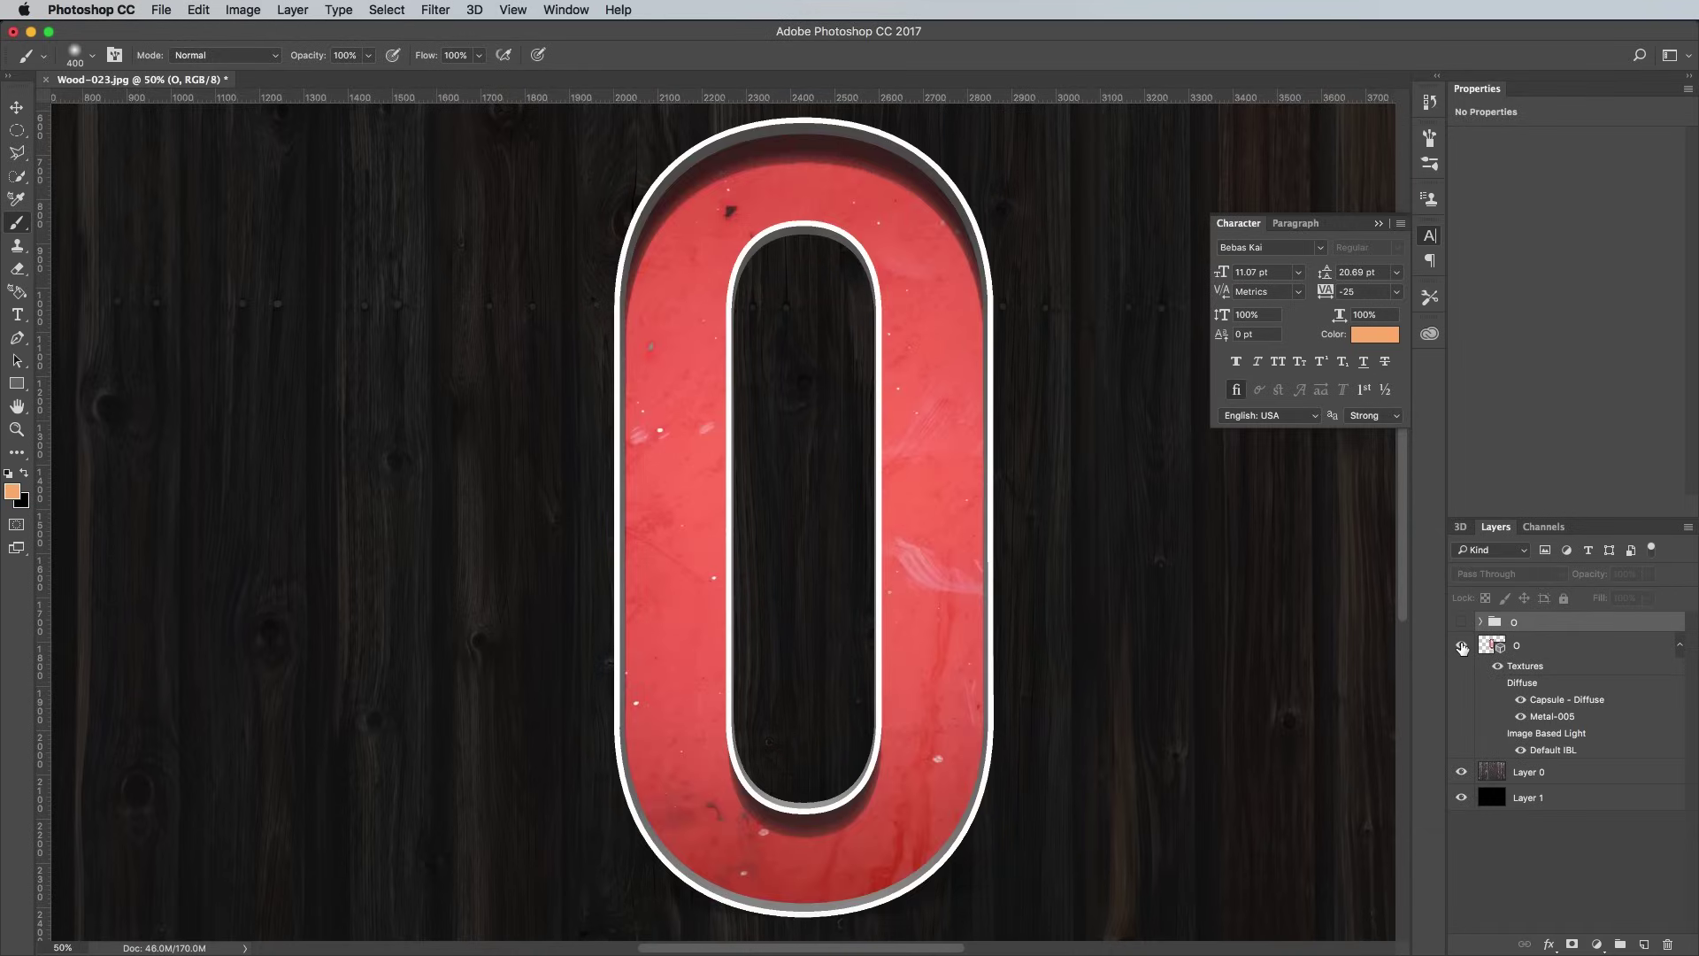
pyautogui.click(1549, 650)
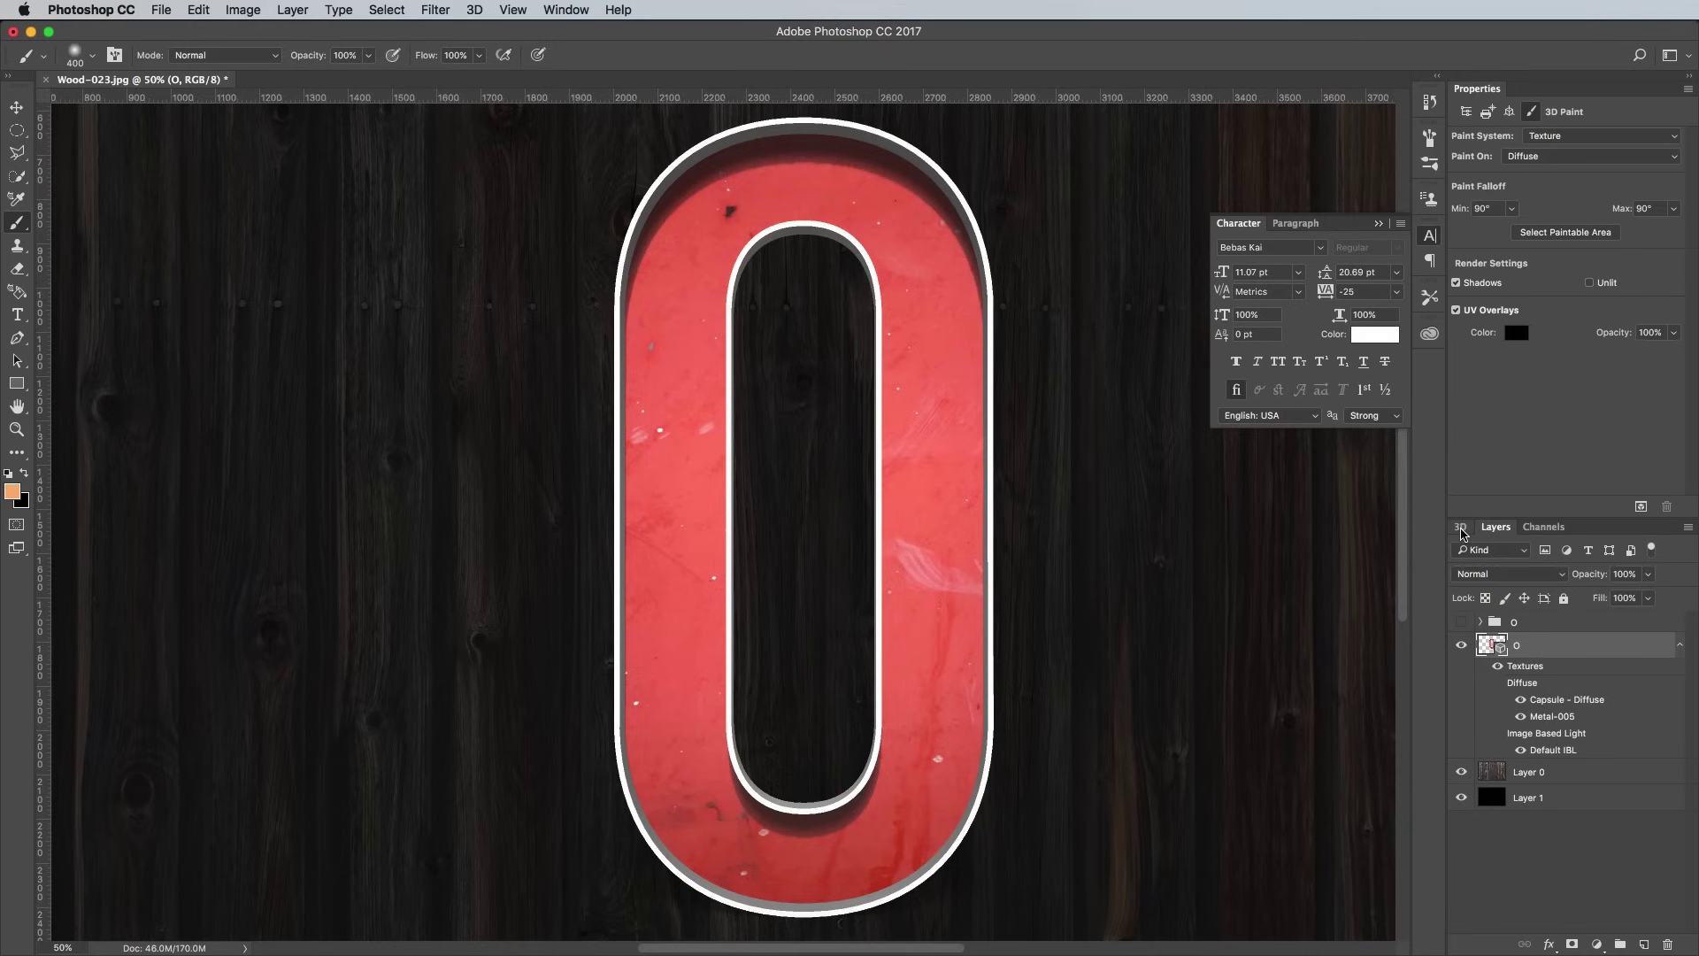
# Step: Edit the 3D mesh's source text, replace the letter O with L, and save and close the source document
pyautogui.click(1460, 528)
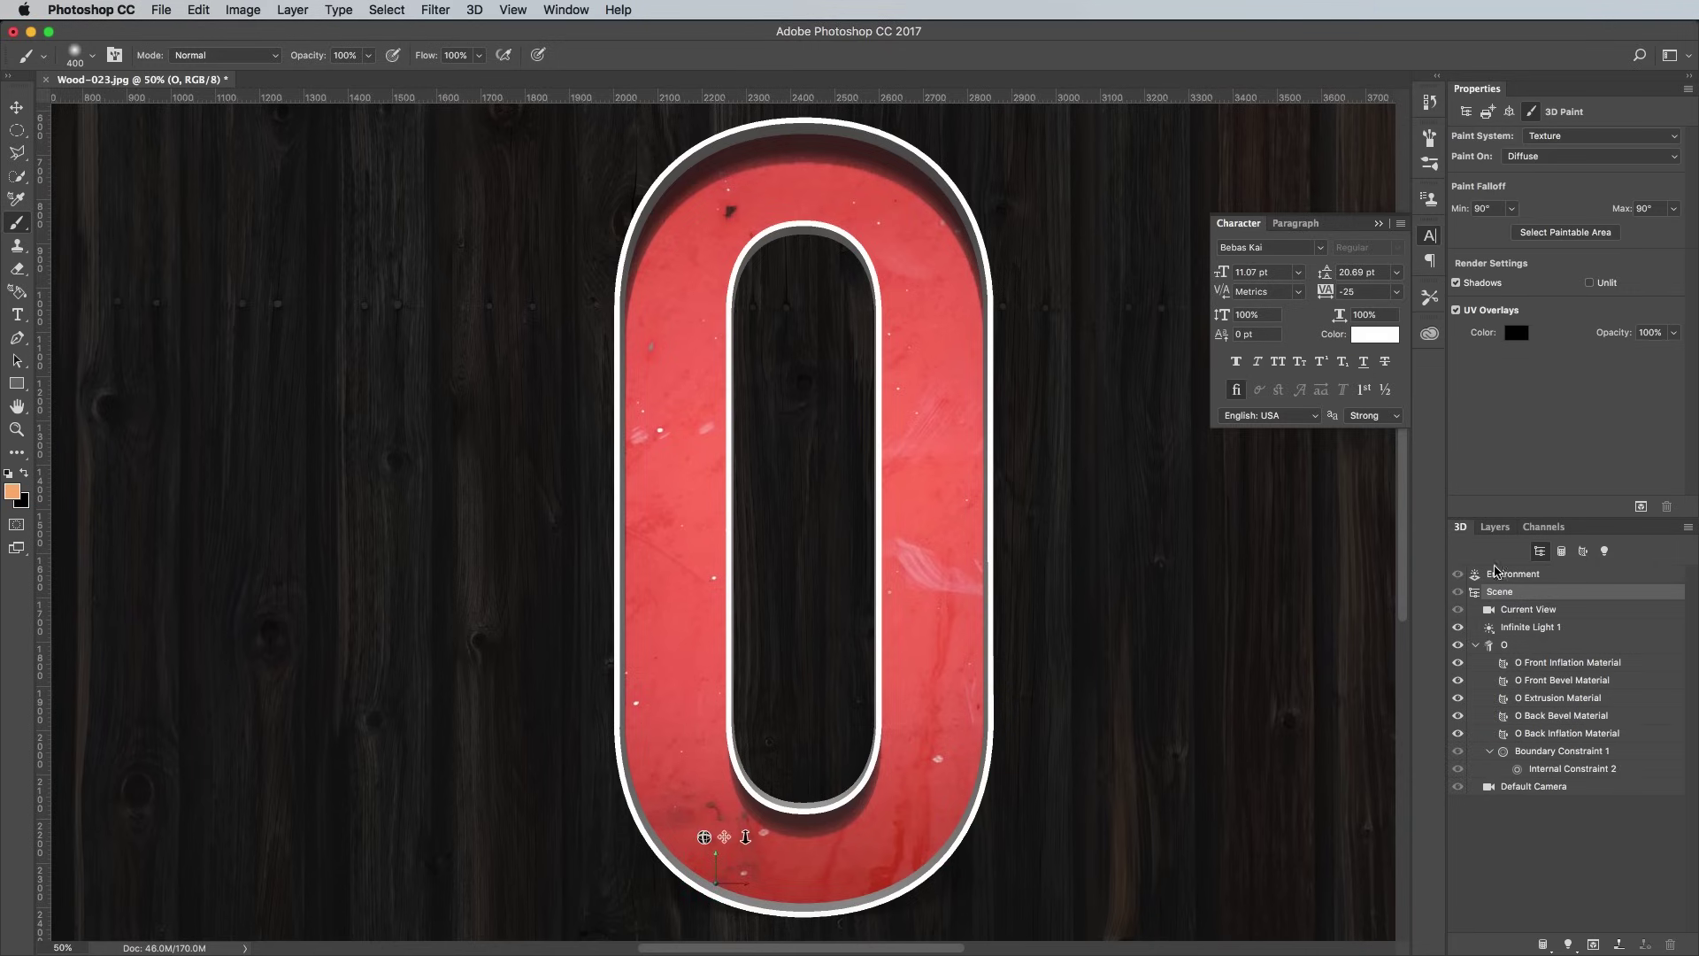
pyautogui.click(1540, 647)
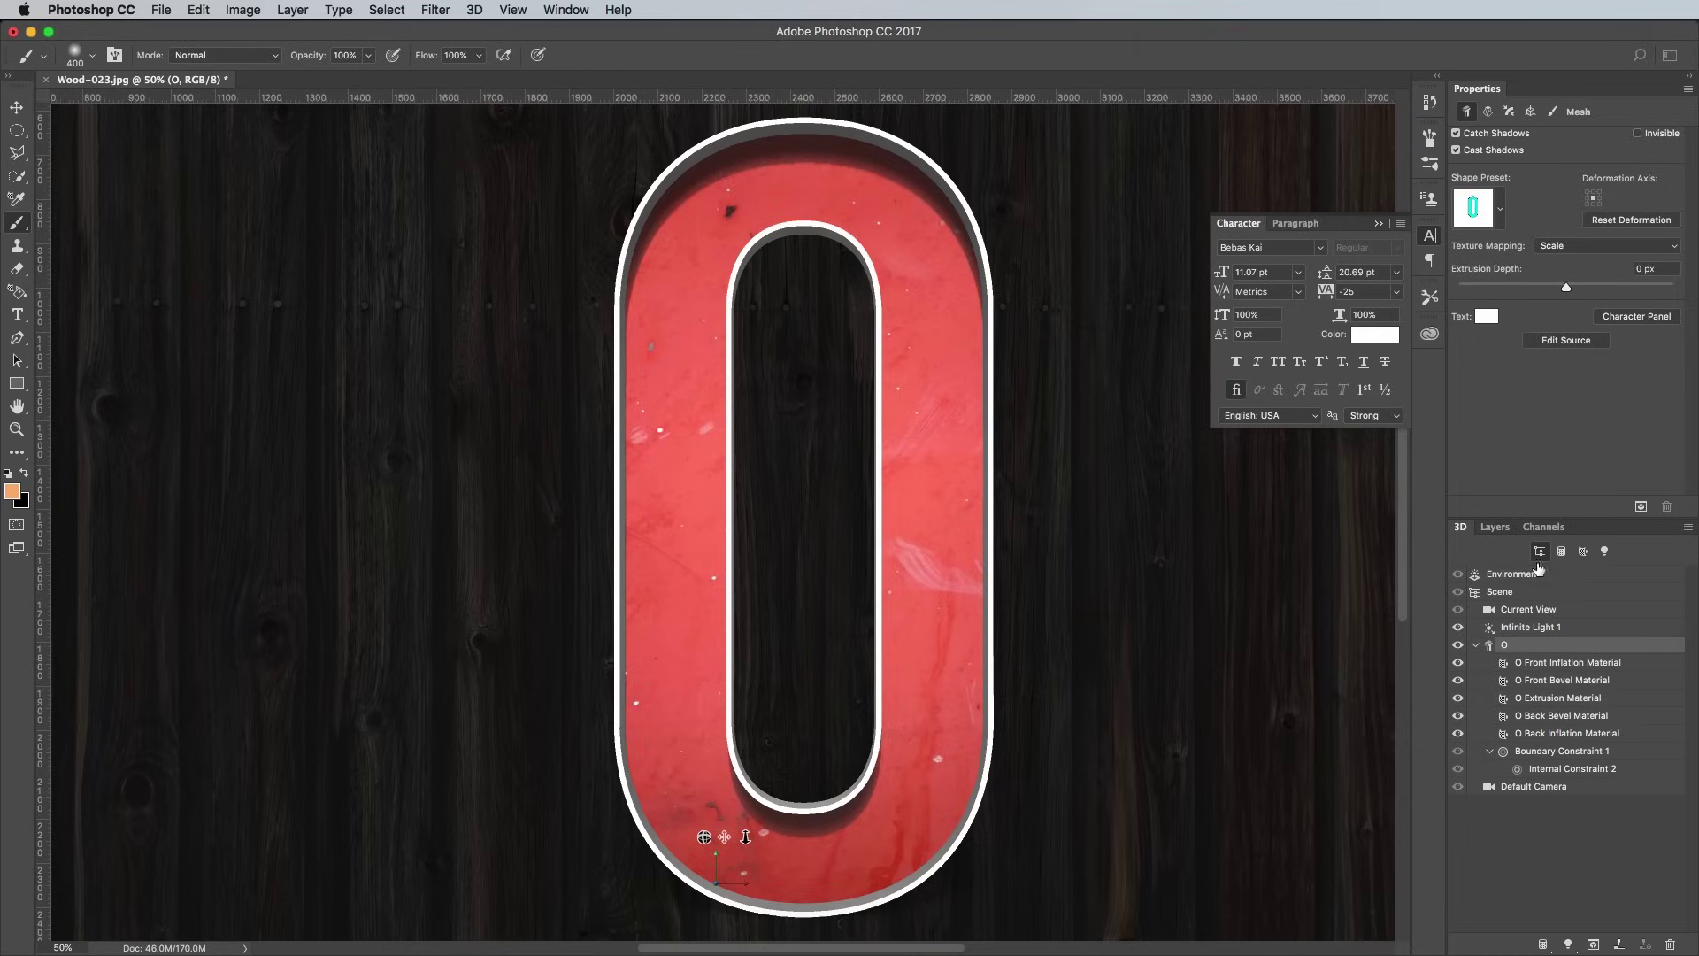
pyautogui.click(1561, 342)
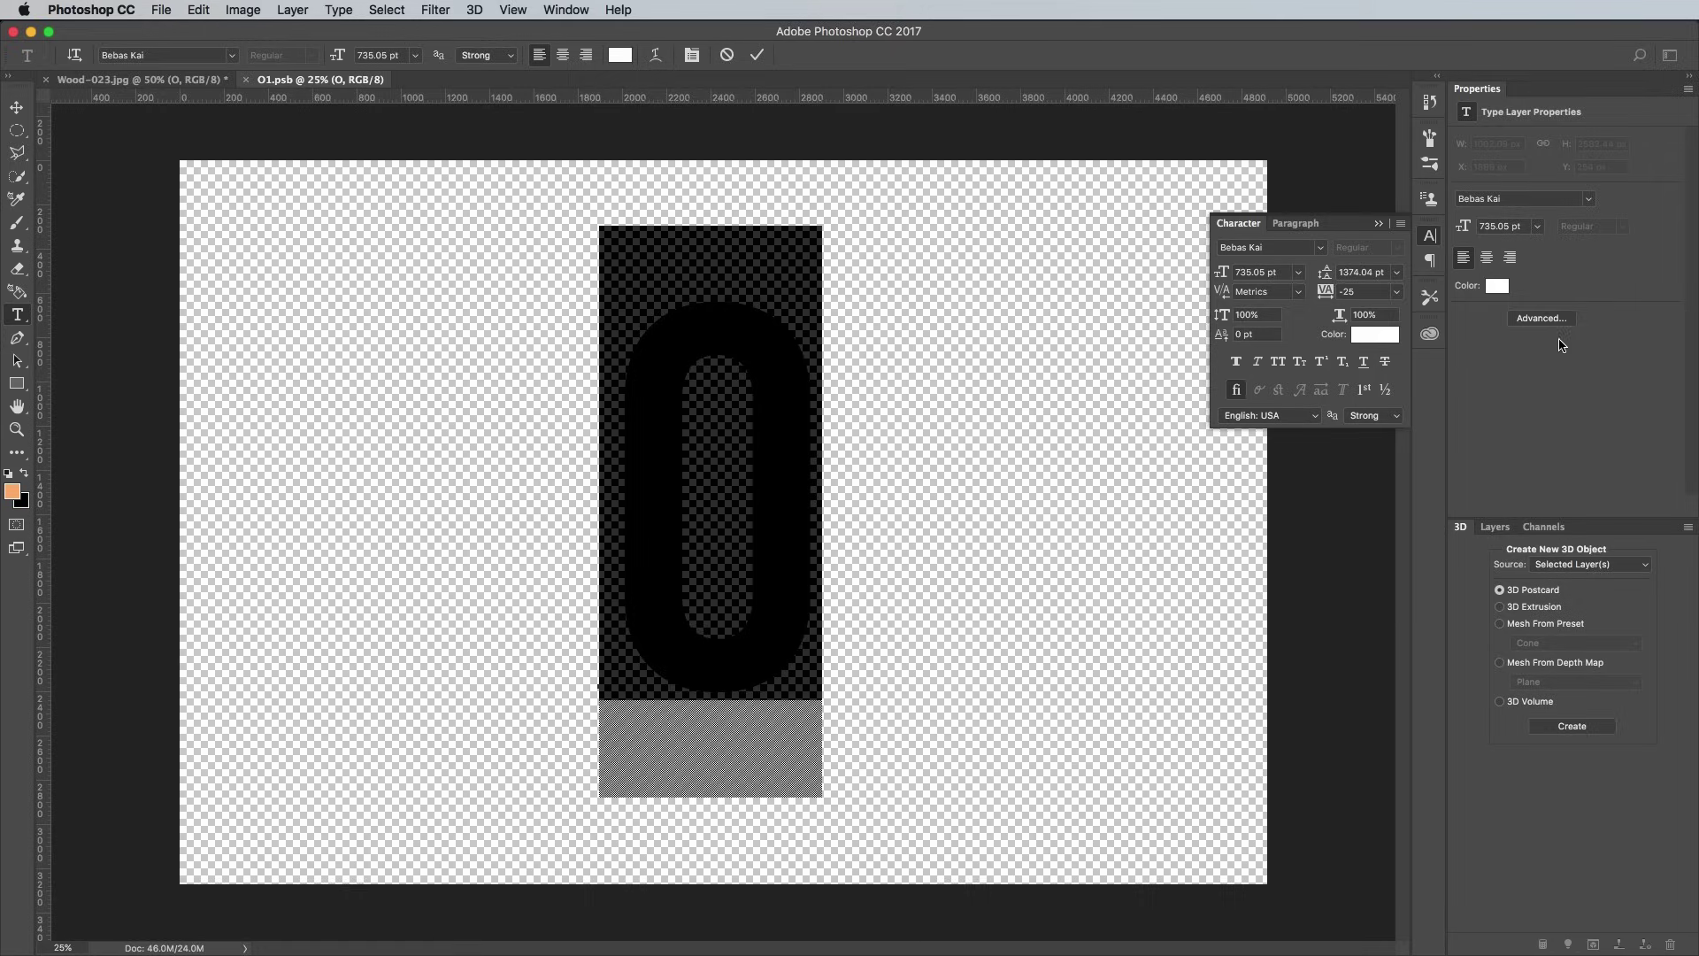
pyautogui.doubleClick(751, 477)
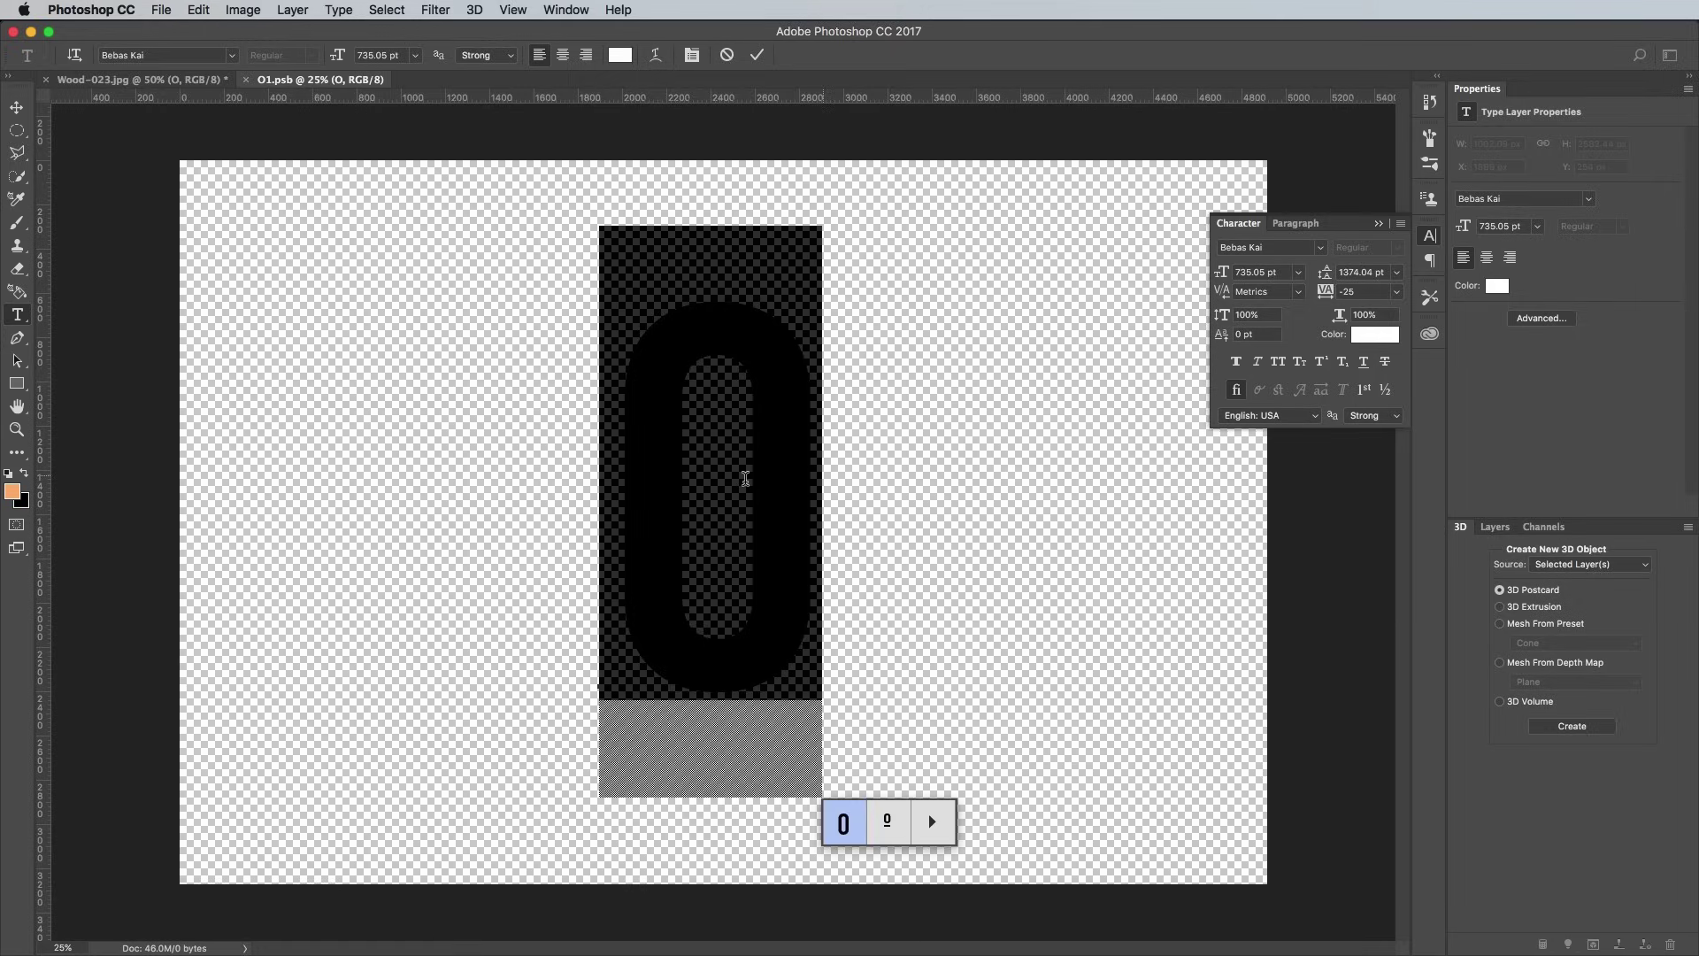
pyautogui.write('L')
pyautogui.click(161, 10)
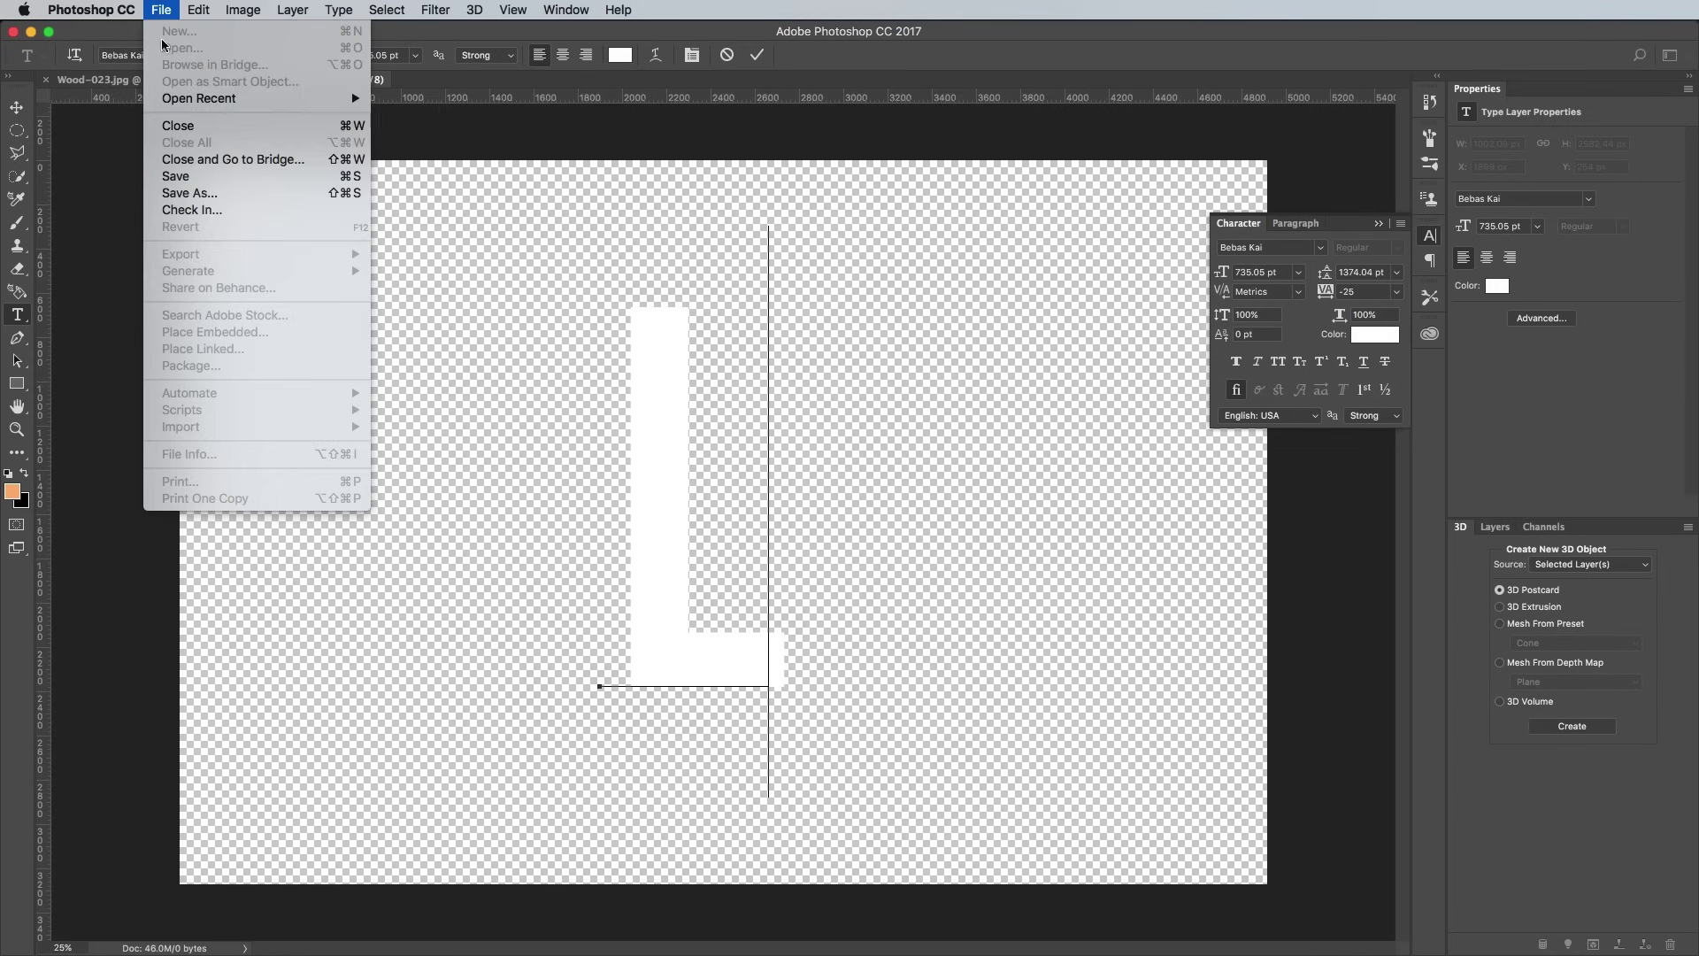
pyautogui.click(161, 10)
pyautogui.moveTo(181, 98)
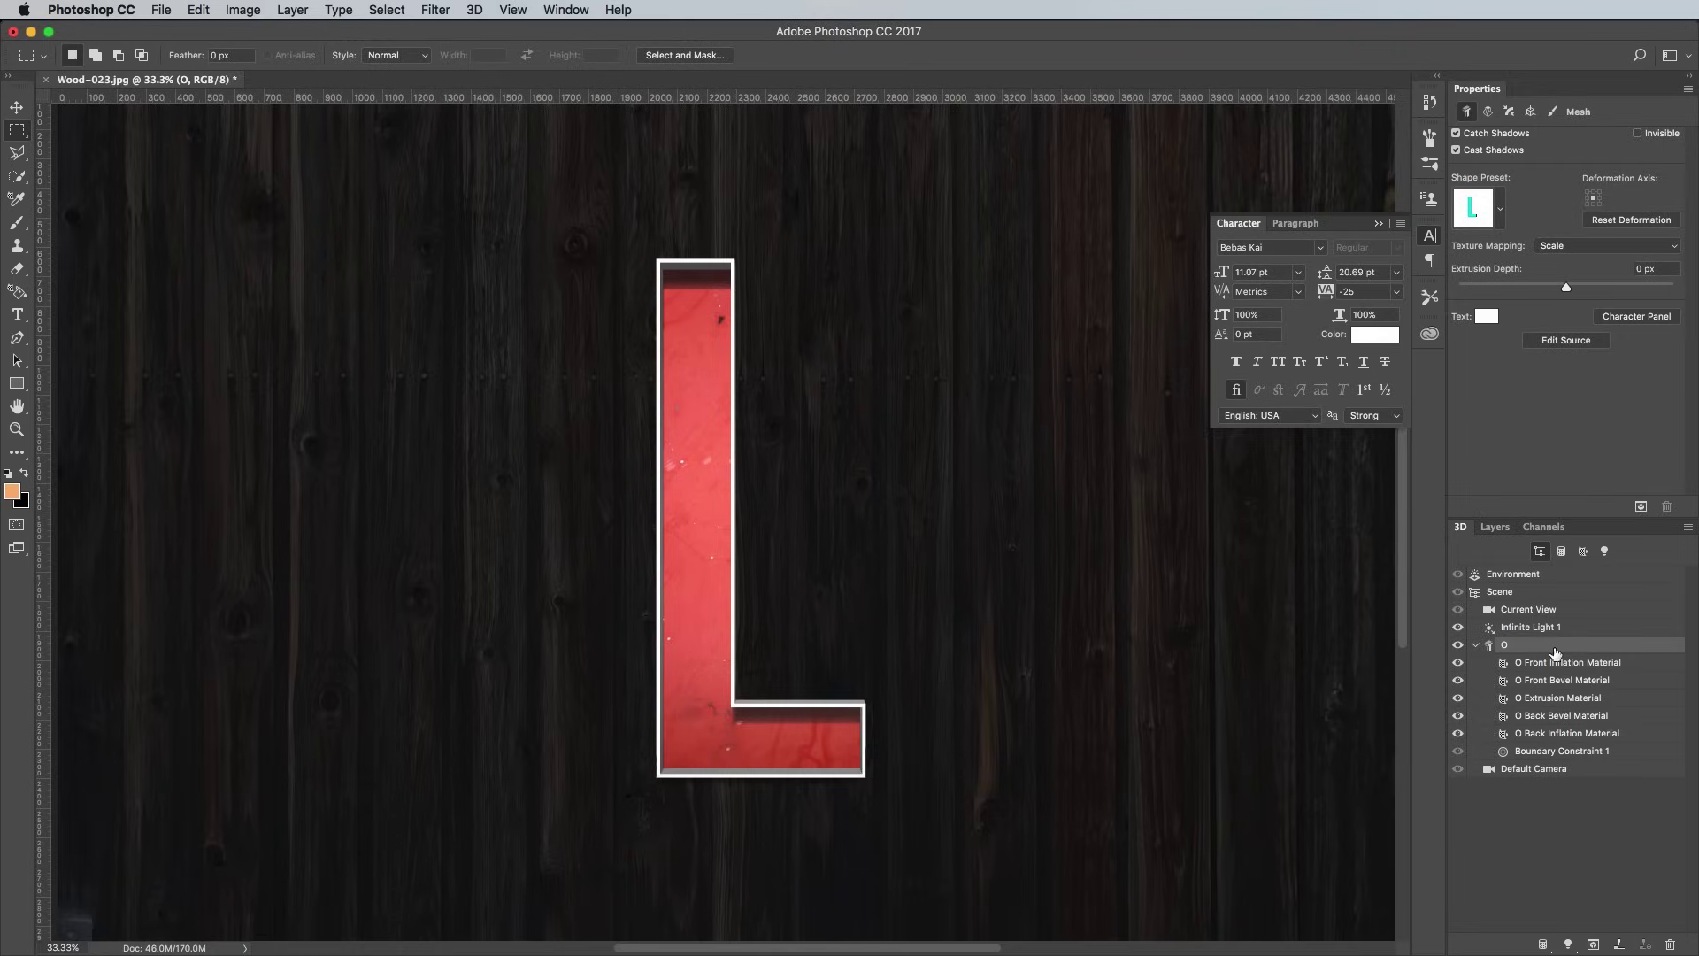
# Step: Duplicate the 3D L layer and hide the original beneath the copy
pyautogui.click(1494, 528)
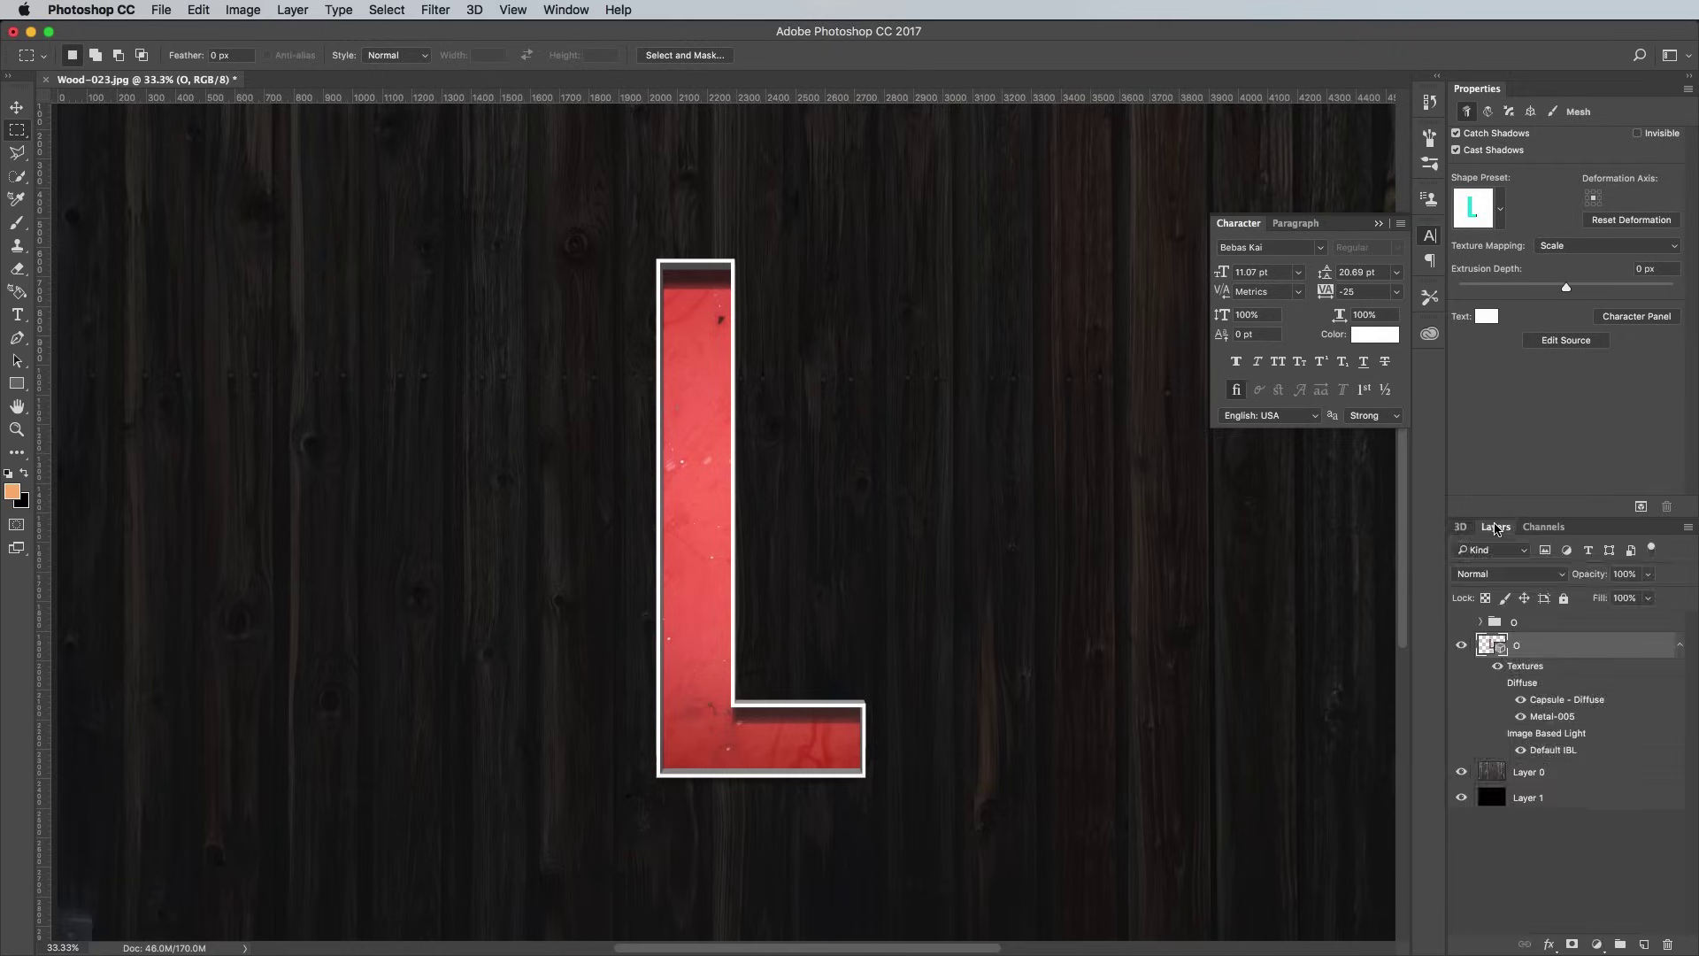
pyautogui.moveTo(1559, 647); pyautogui.dragTo(1643, 945)
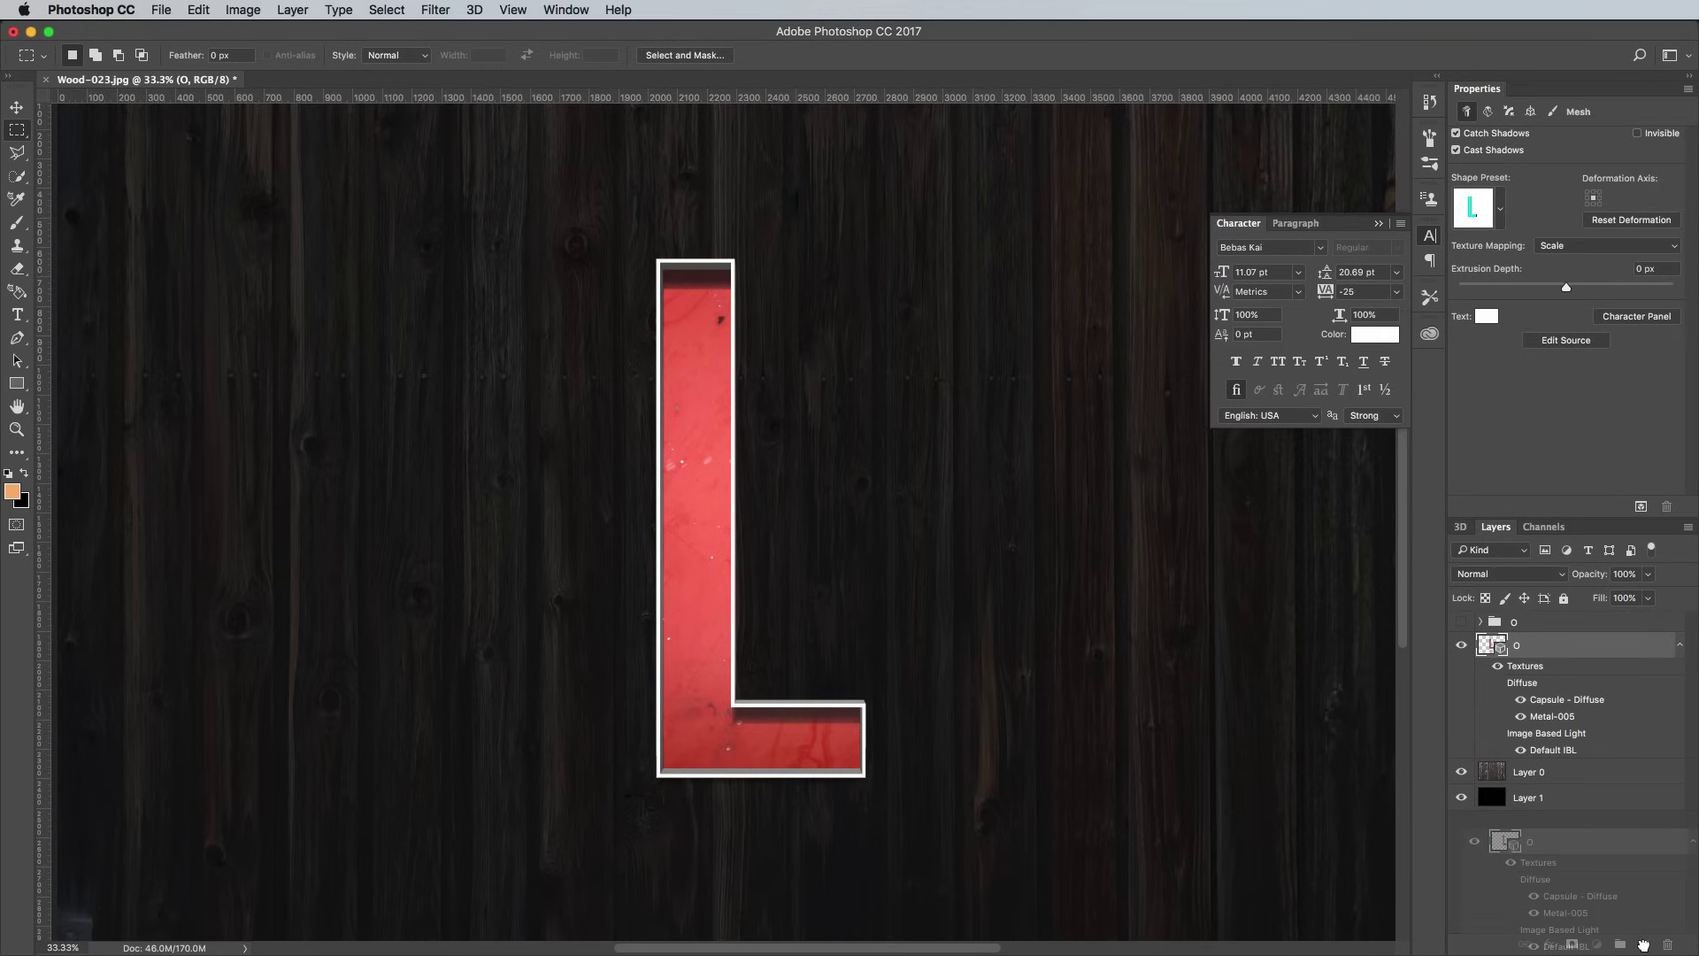
pyautogui.click(1463, 773)
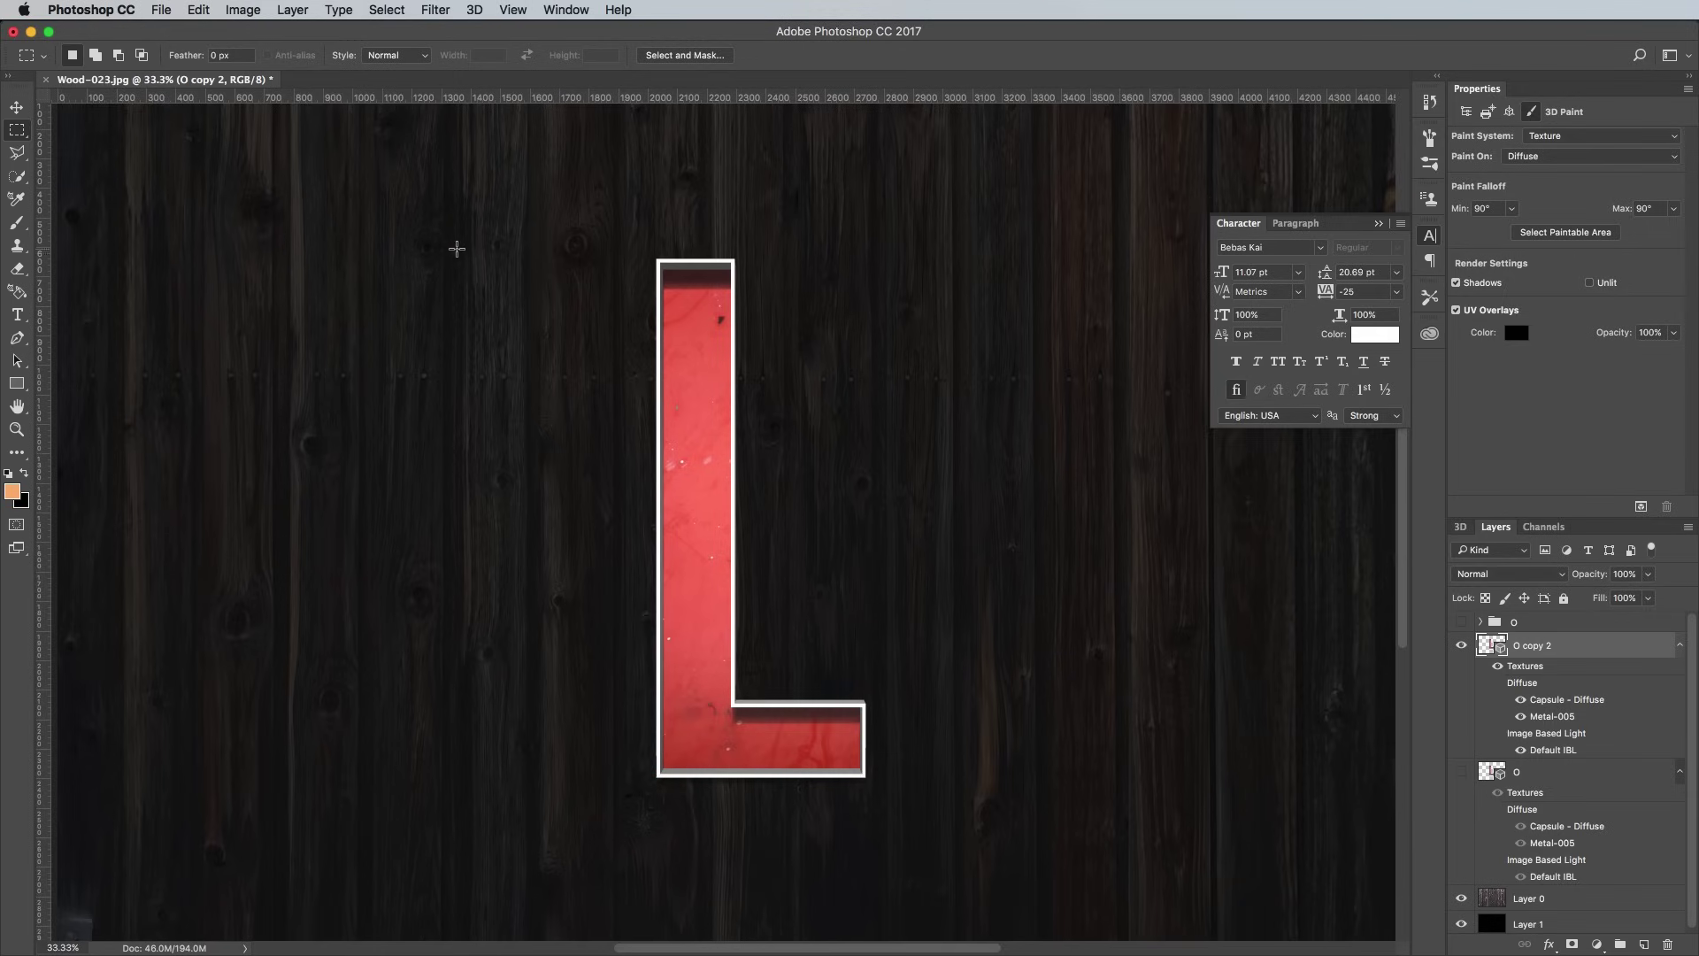
# Step: Set the L's front bevel angle to 85° and render the rectangular area selected around the letter
pyautogui.moveTo(794, 606); pyautogui.dragTo(992, 862)
pyautogui.click(1641, 507)
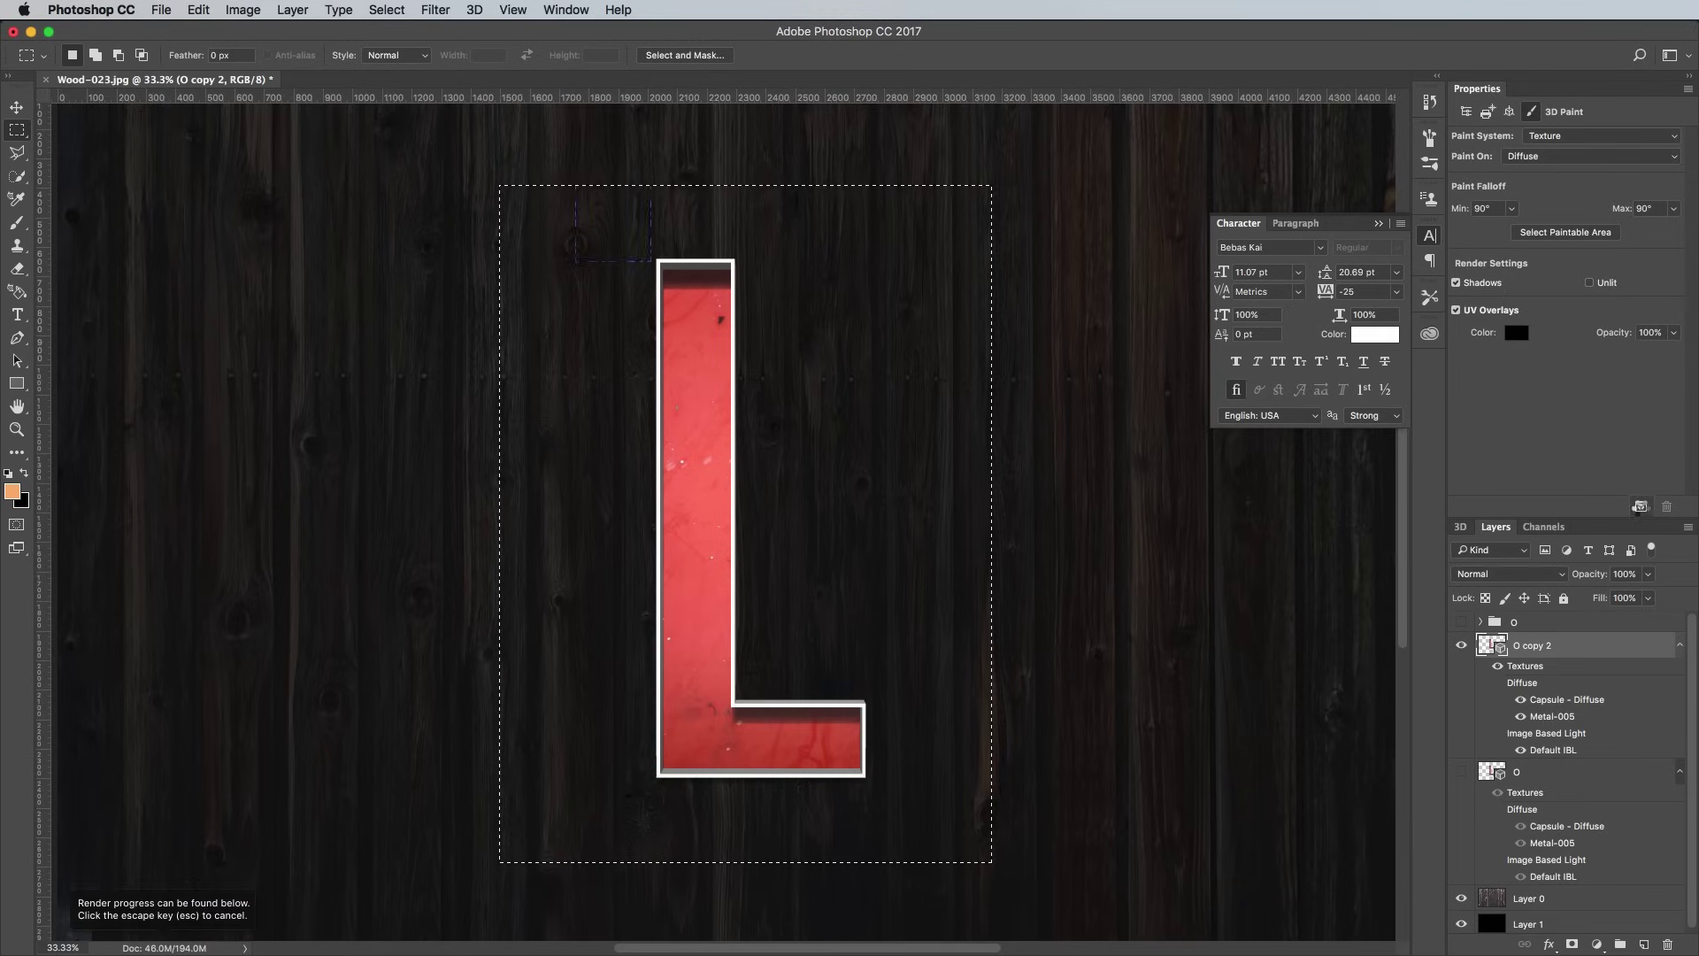
pyautogui.click(1460, 526)
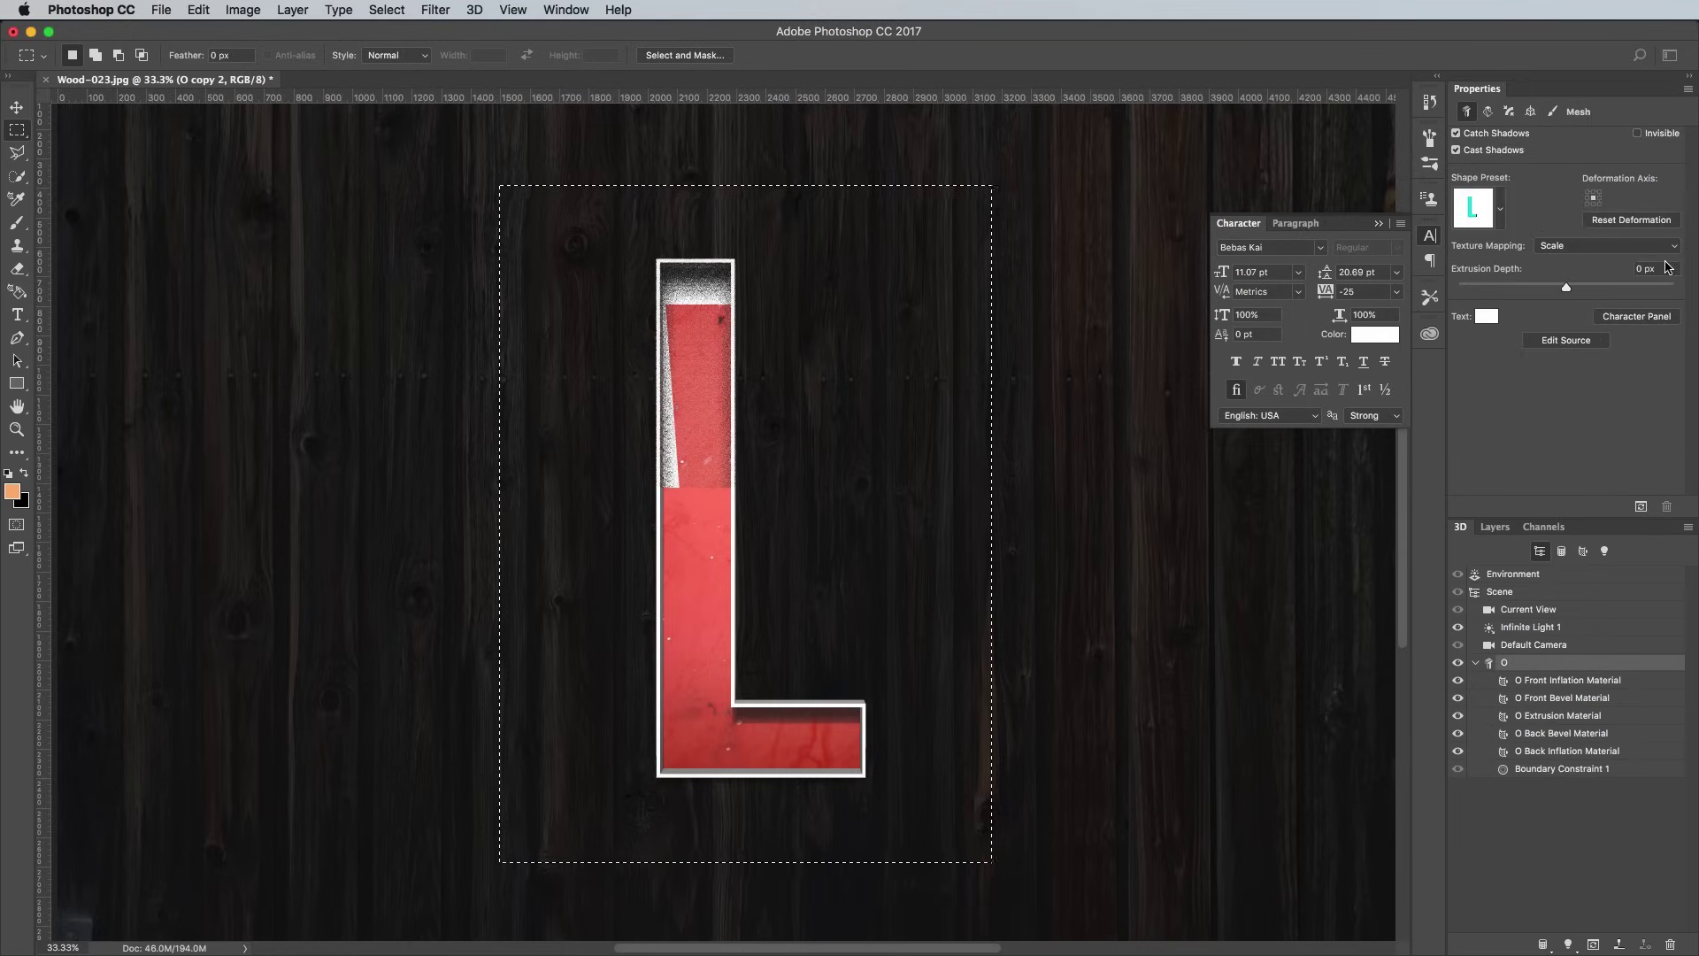
pyautogui.click(1509, 111)
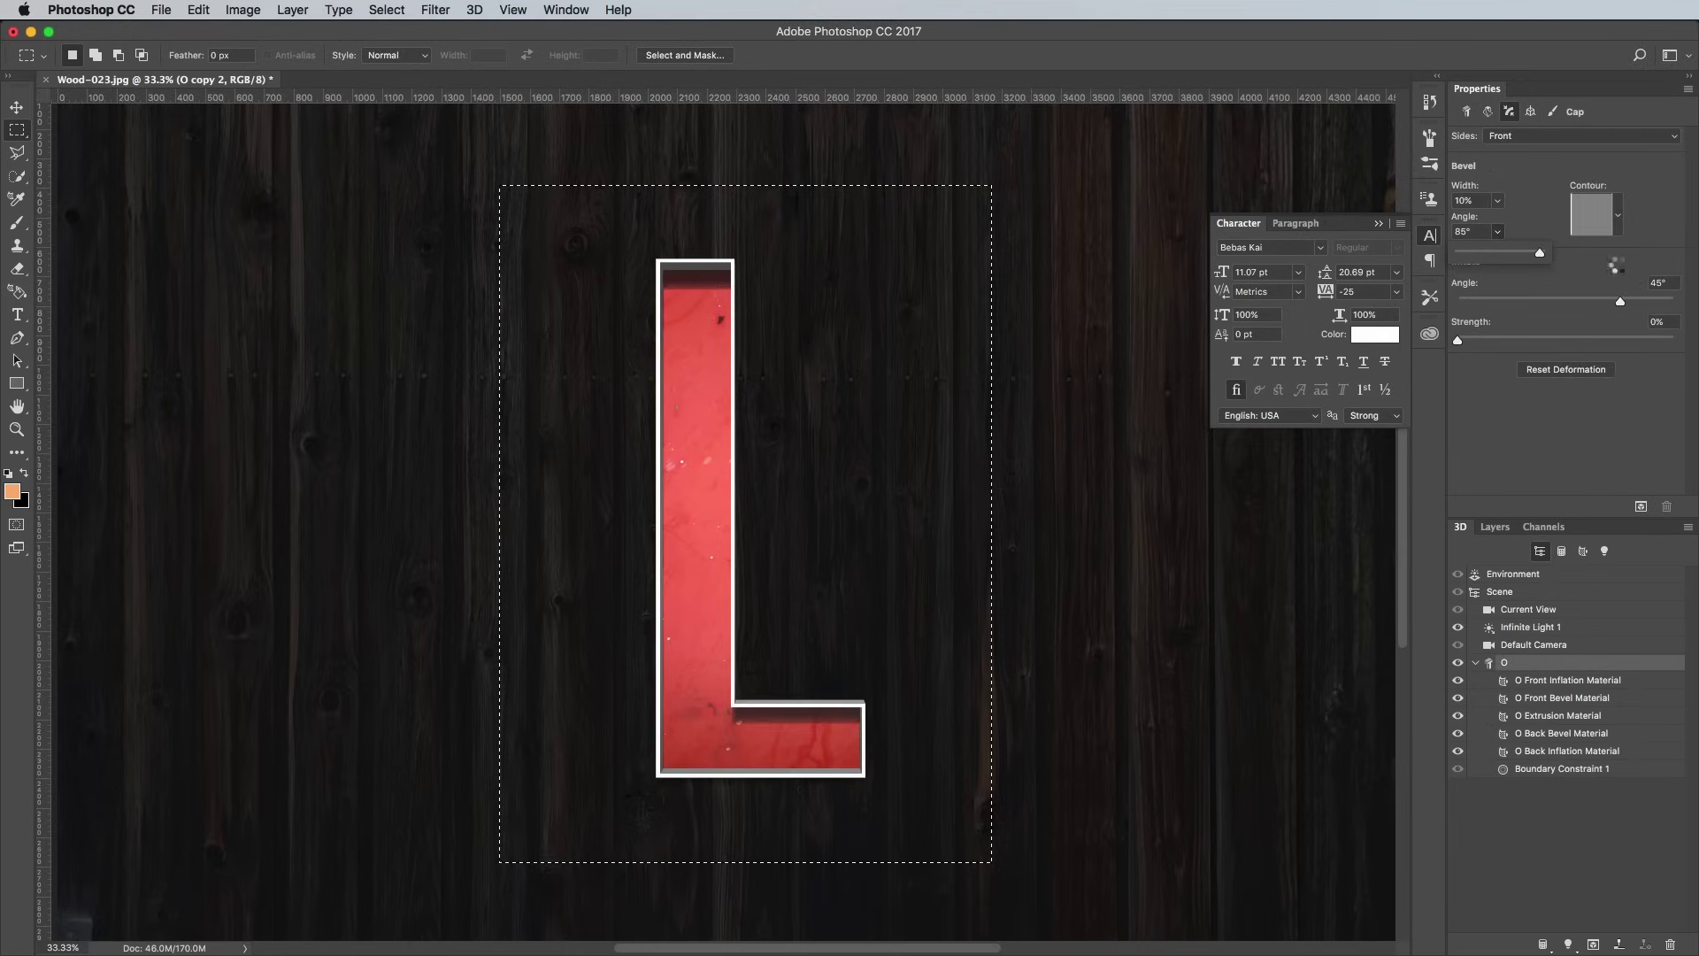
pyautogui.click(1475, 231)
pyautogui.click(1639, 507)
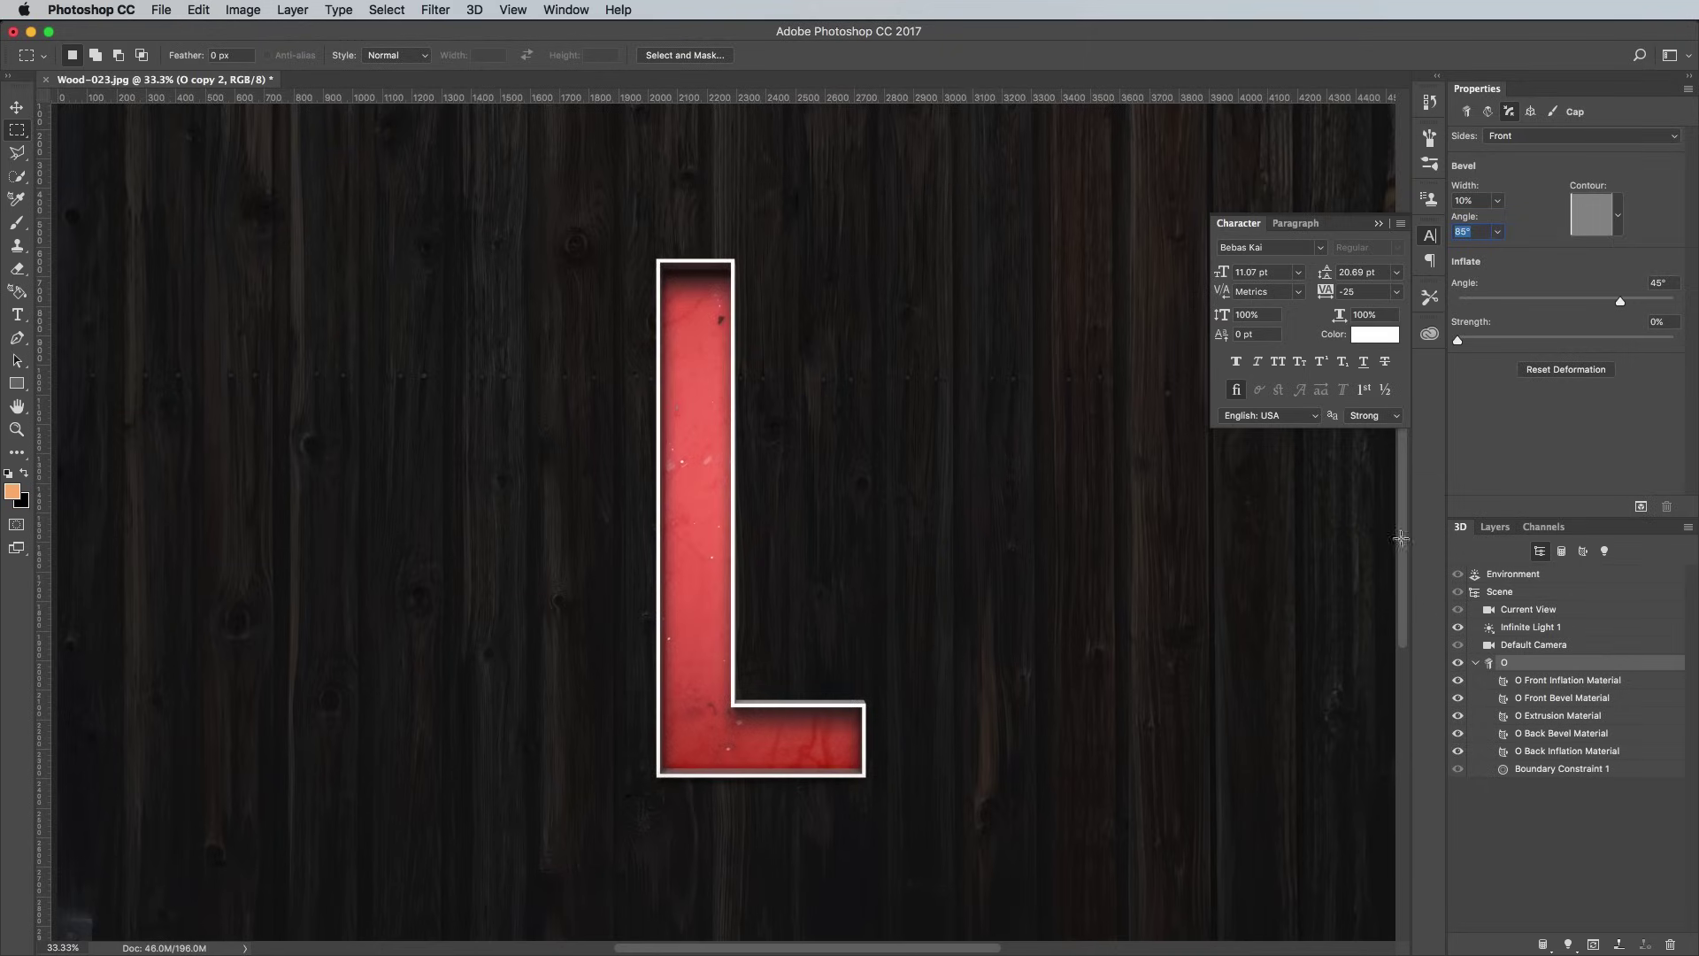
# Step: Rasterize the rendered 3D layer O copy 2
pyautogui.click(1492, 527)
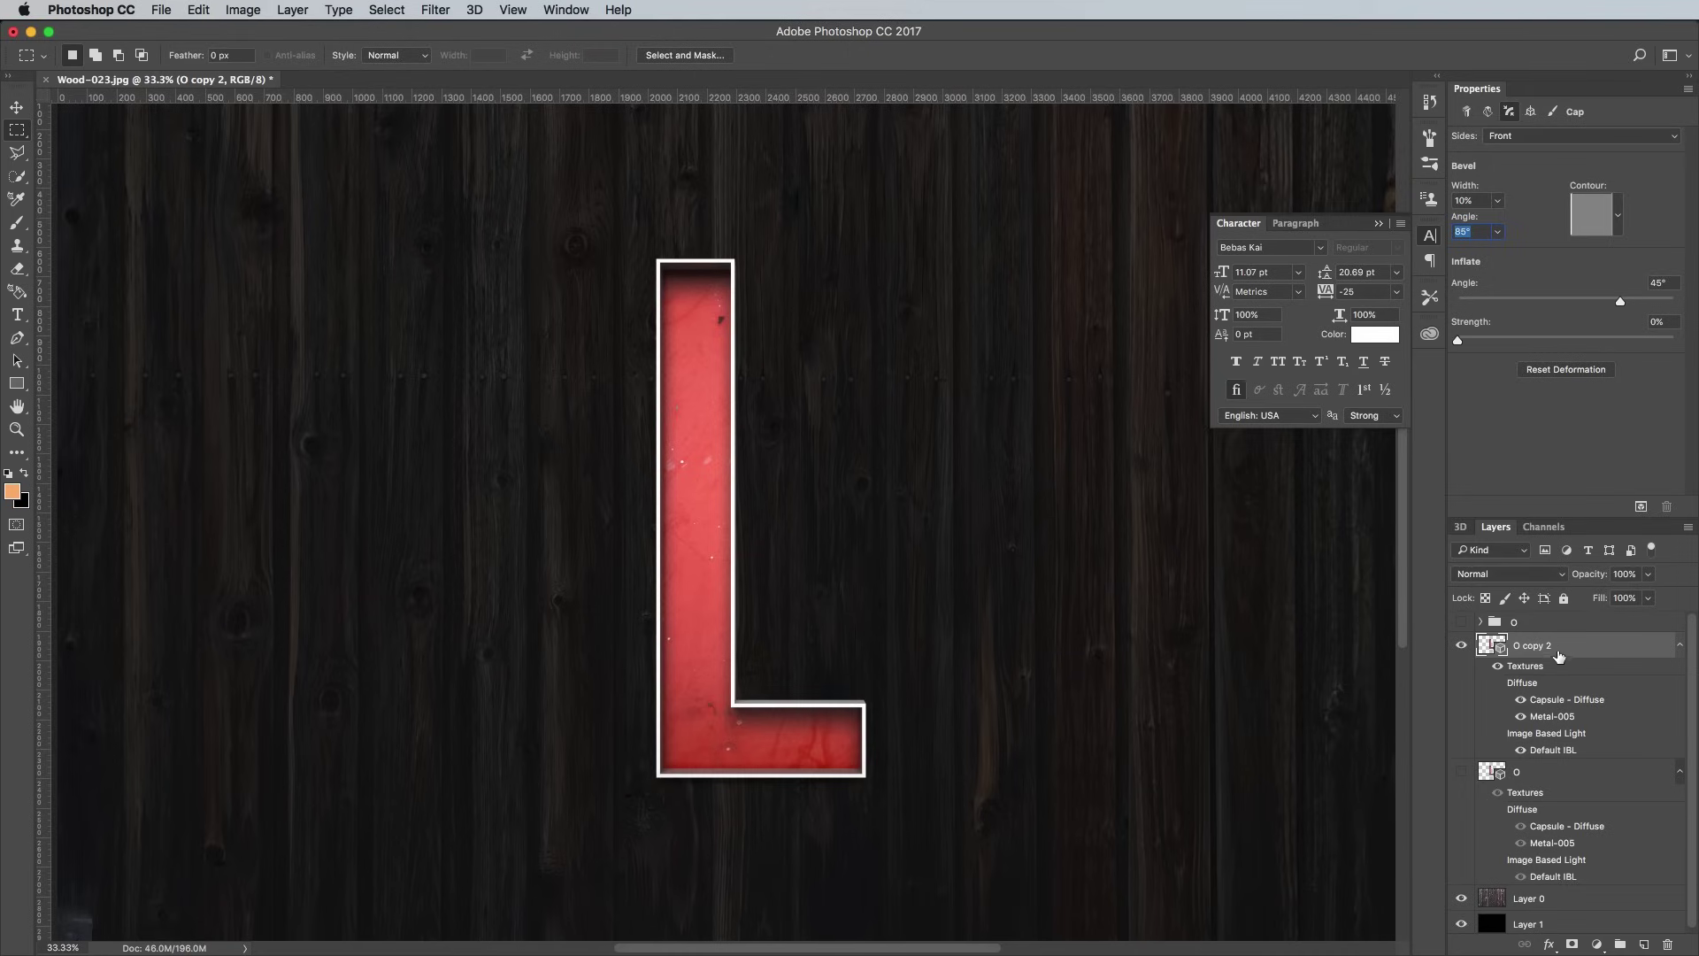
pyautogui.rightClick(1591, 656)
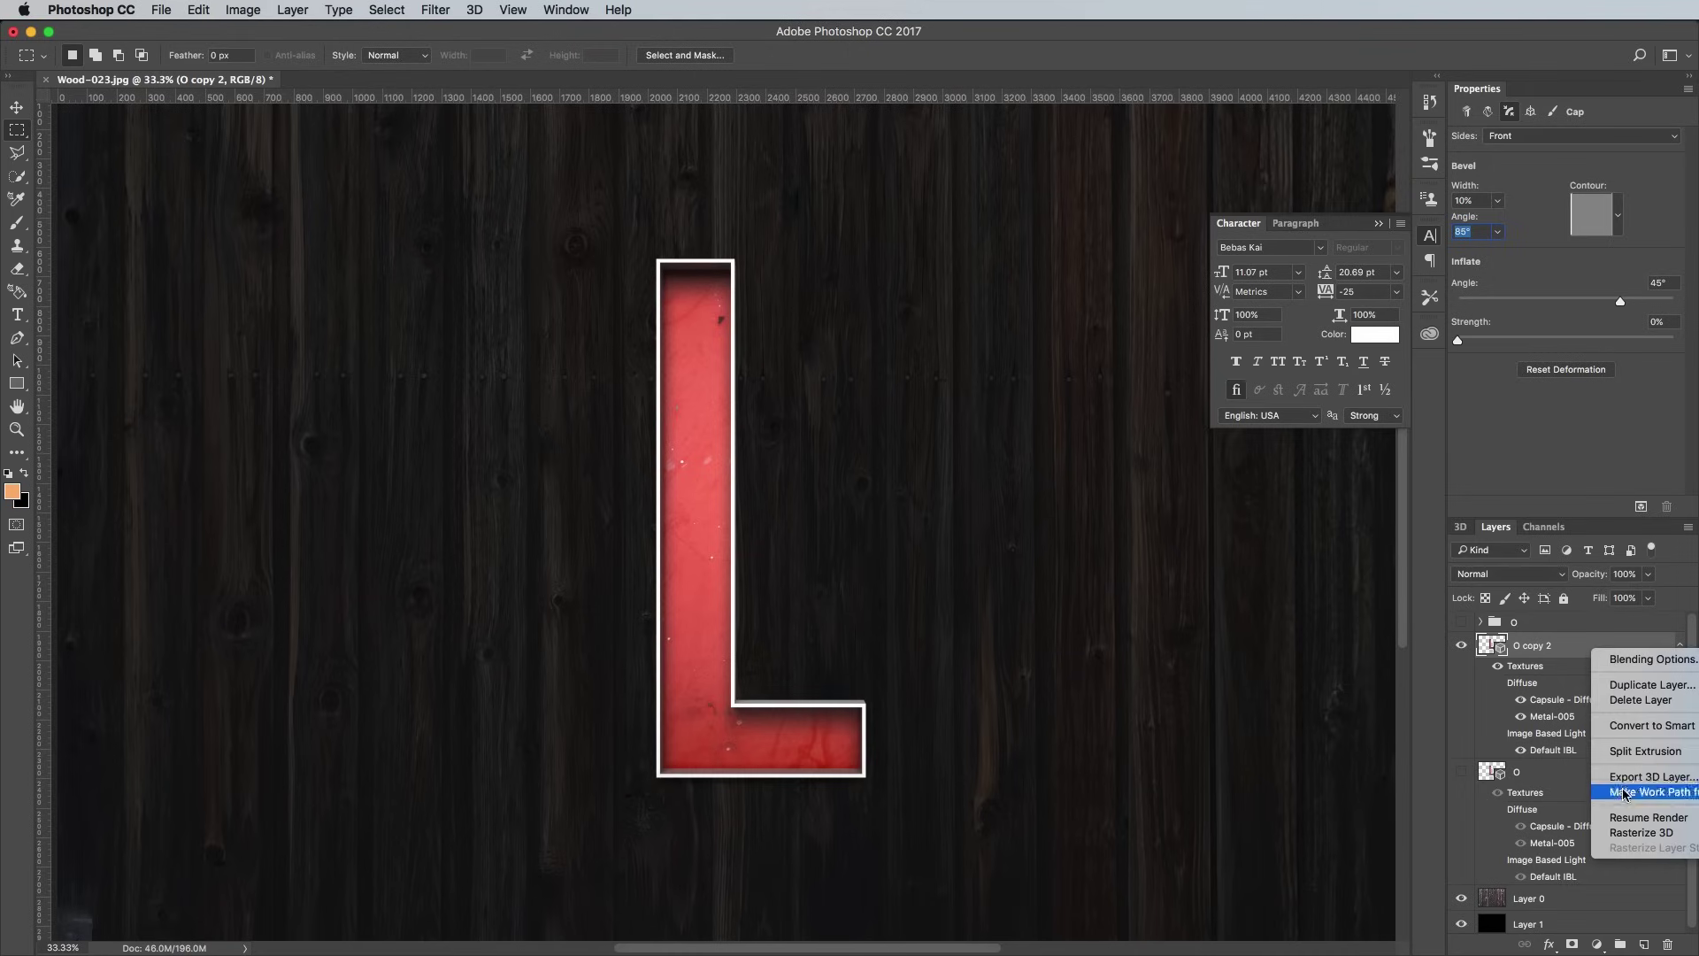
pyautogui.click(1636, 833)
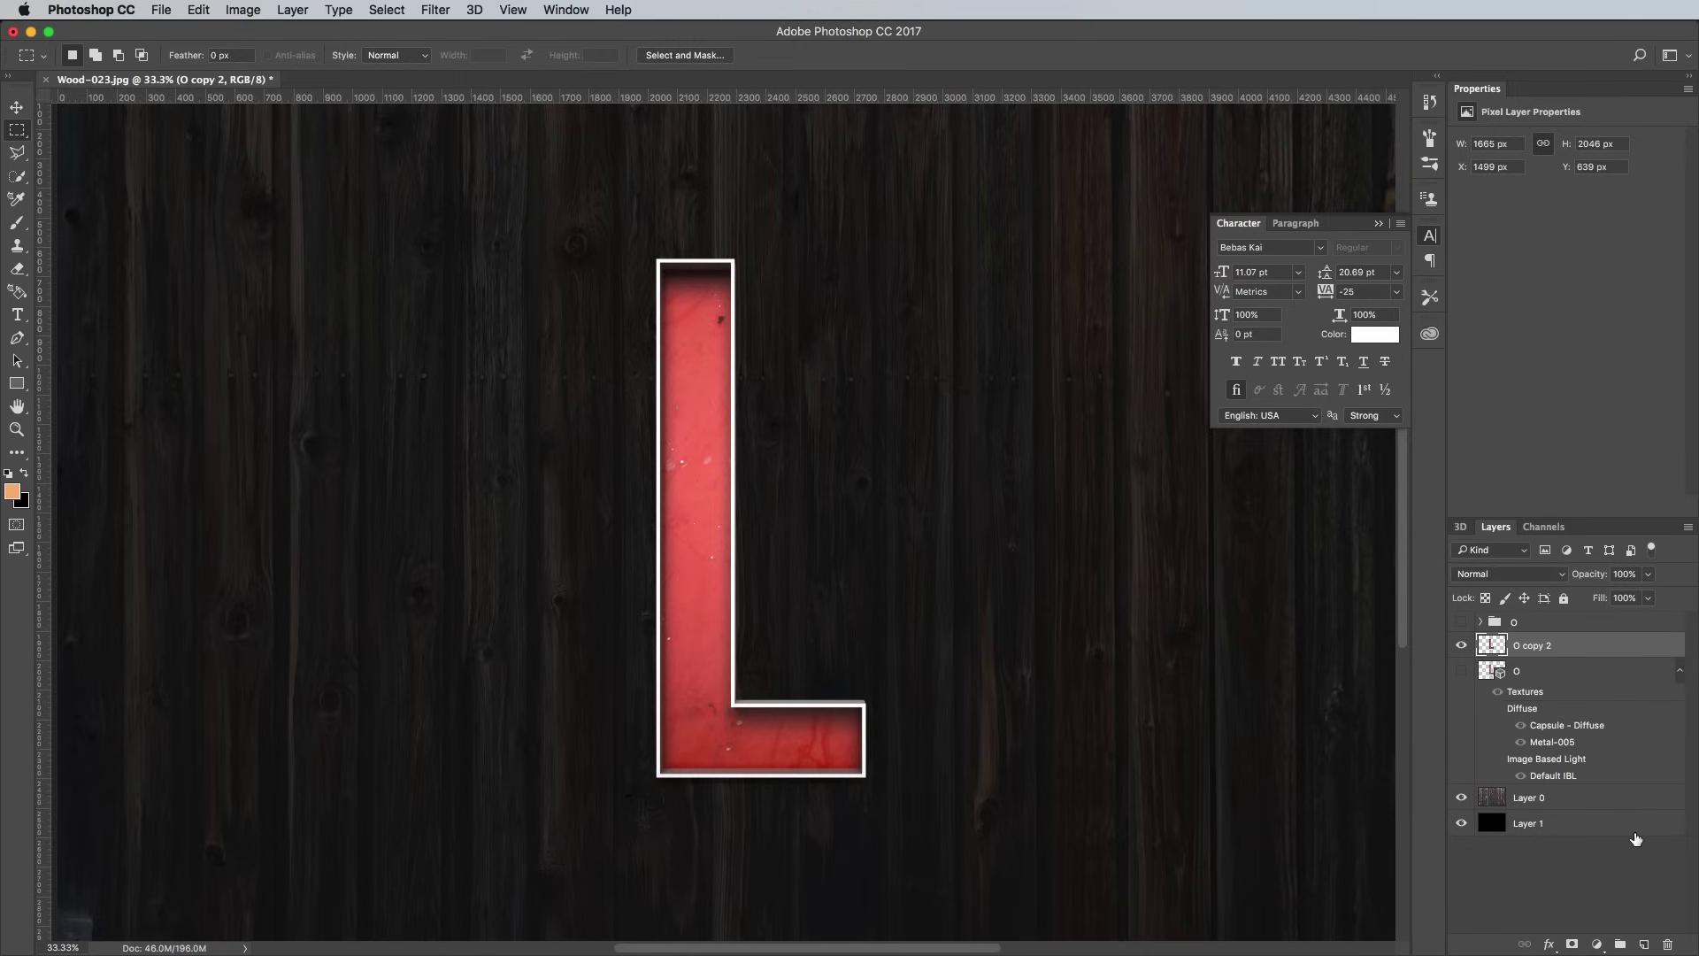
# Step: Duplicate the Layer 2 copy 13 bulb and move the copy out of the O group to just above the L layer
pyautogui.click(1480, 622)
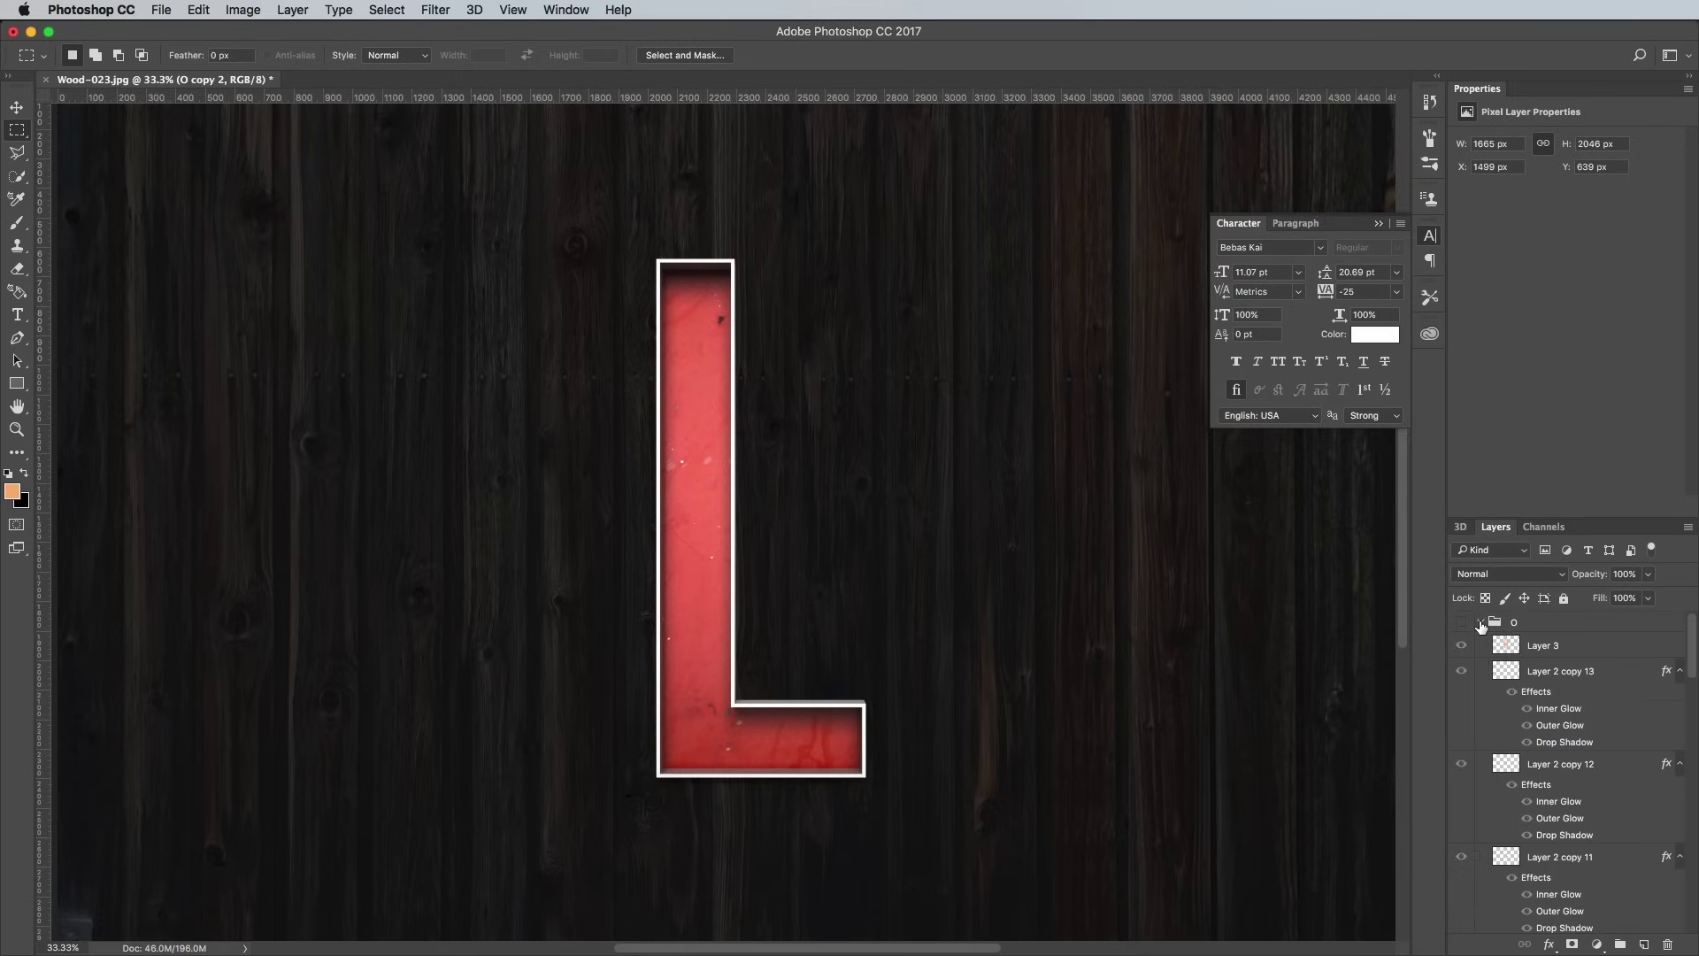
pyautogui.moveTo(1611, 678); pyautogui.dragTo(1640, 943)
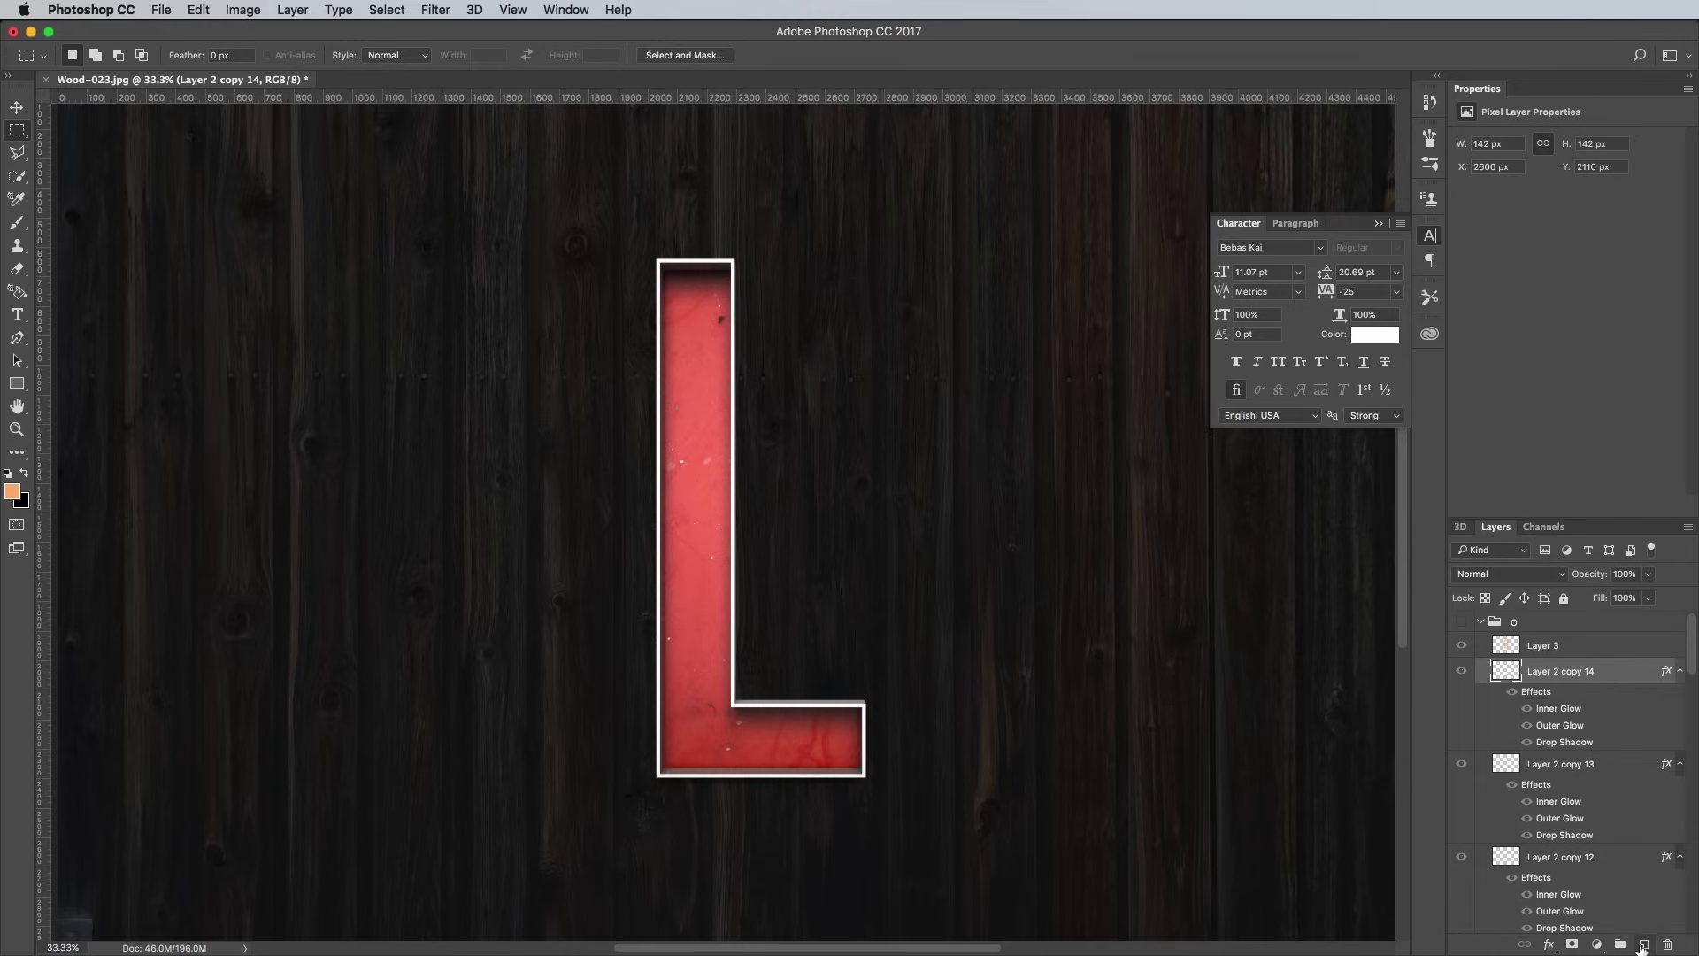
pyautogui.moveTo(1557, 671); pyautogui.dragTo(1558, 620)
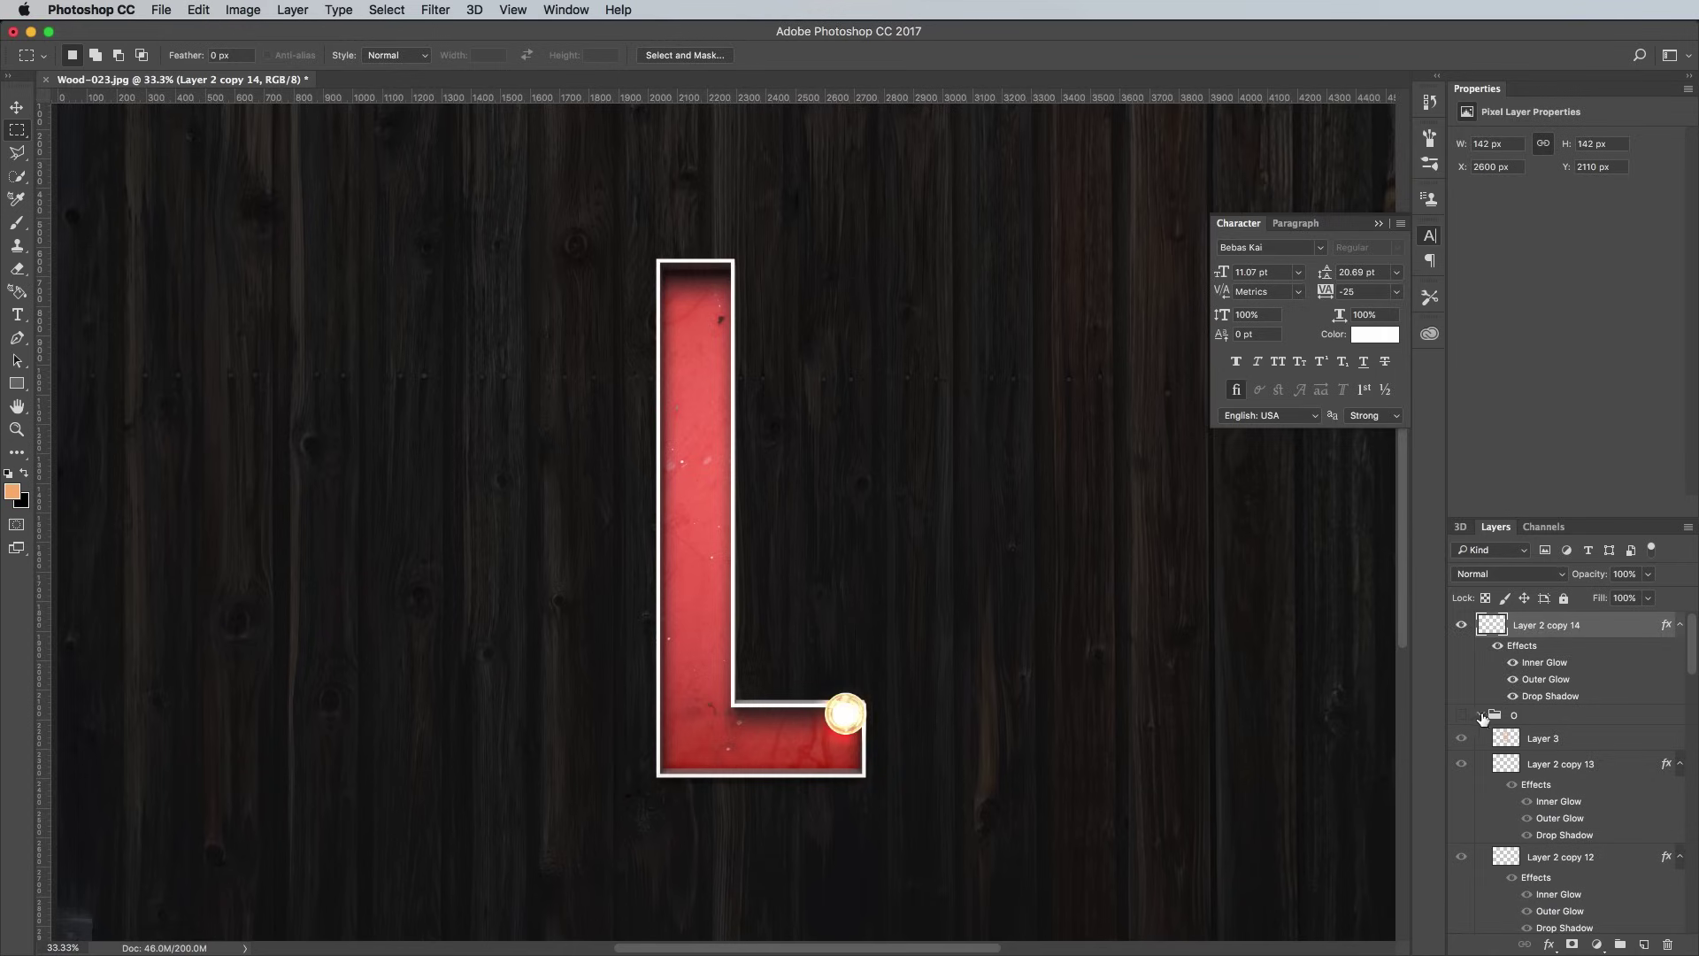
pyautogui.click(1483, 715)
pyautogui.press('super+bracketleft')
# Step: Position the bulb in the L's lower corner and place a level copy of it along the foot
pyautogui.scroll(3, 1056, 600)
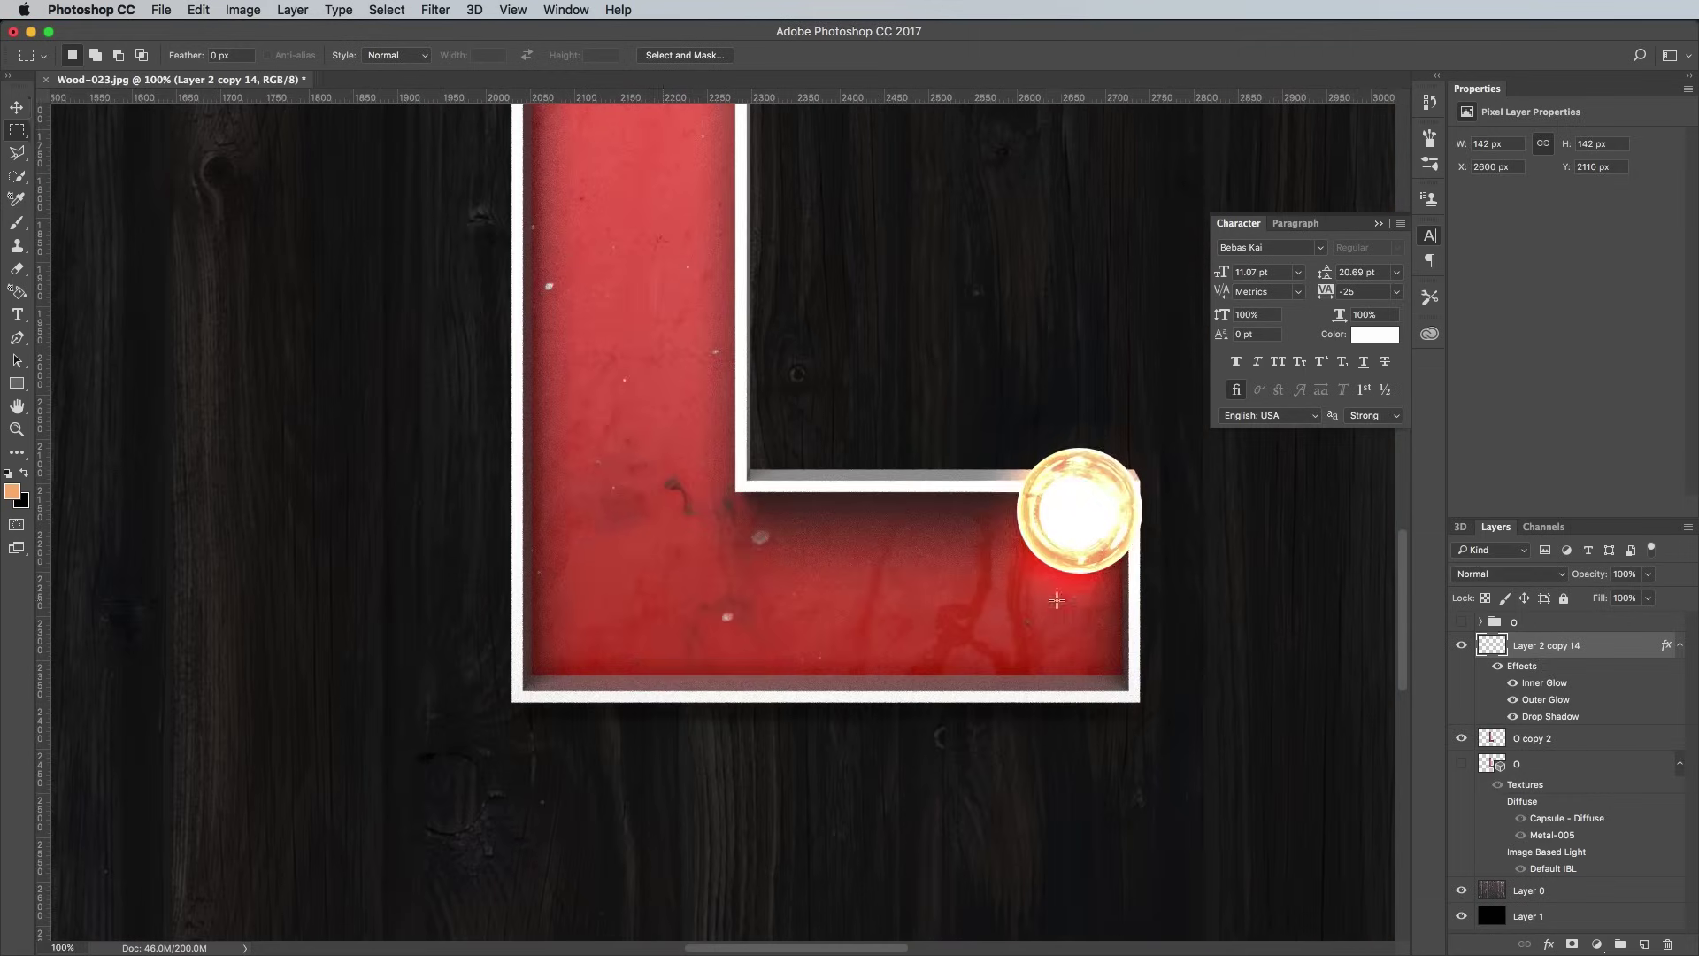
pyautogui.press('v')
pyautogui.moveTo(1067, 528); pyautogui.dragTo(894, 601)
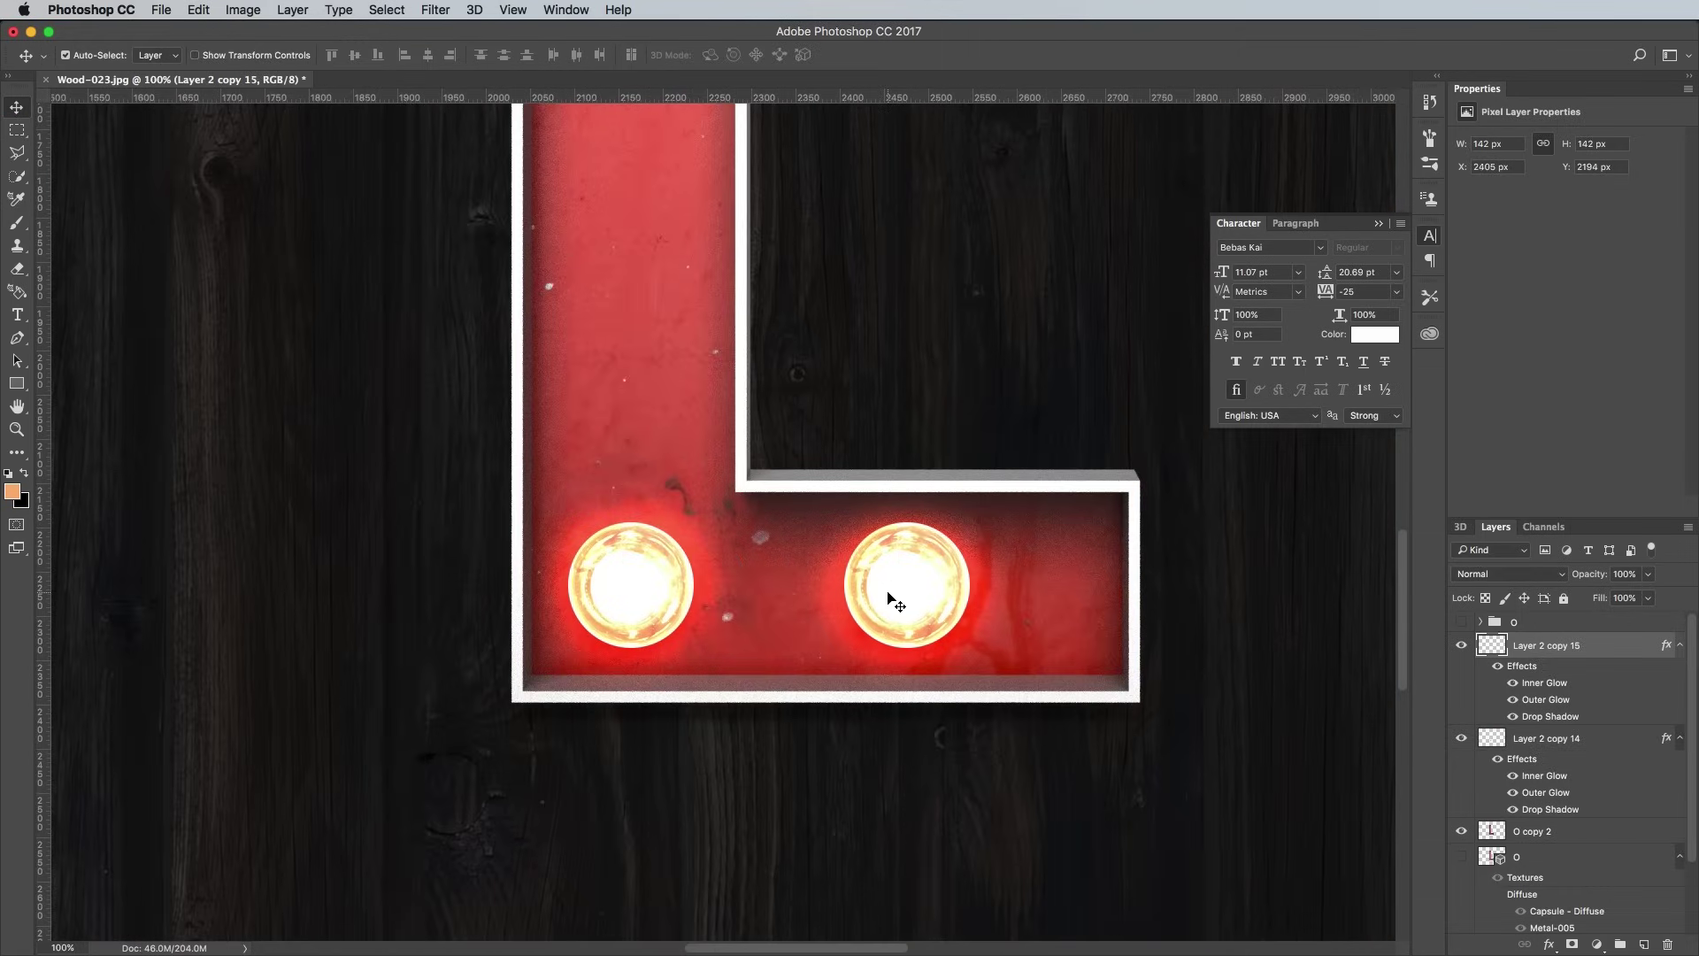
# Step: Copy the corner bulb five times straight up the L's stem to just below its top end
pyautogui.click(630, 584)
pyautogui.scroll(-2, 1019, 619)
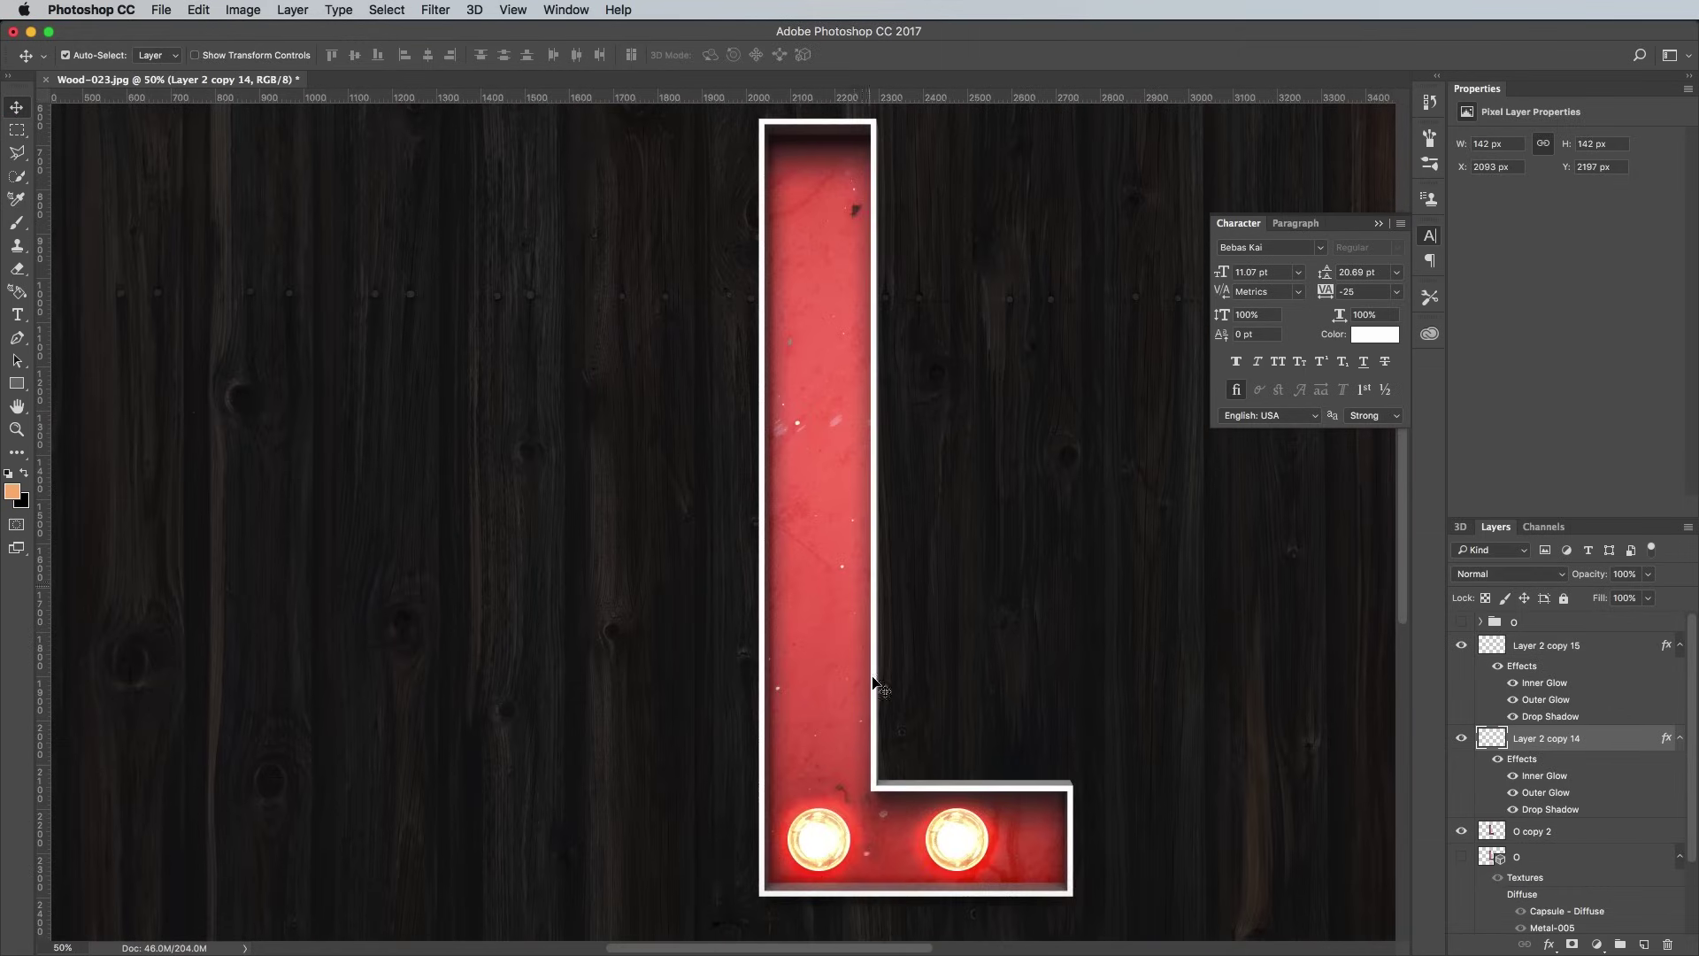
pyautogui.keyDown('alt'); pyautogui.moveTo(858, 850); pyautogui.dragTo(818, 429); pyautogui.keyUp('alt')
pyautogui.keyDown('alt'); pyautogui.moveTo(818, 838); pyautogui.dragTo(821, 537); pyautogui.keyUp('alt')
pyautogui.keyDown('alt'); pyautogui.moveTo(818, 838); pyautogui.dragTo(808, 664); pyautogui.keyUp('alt')
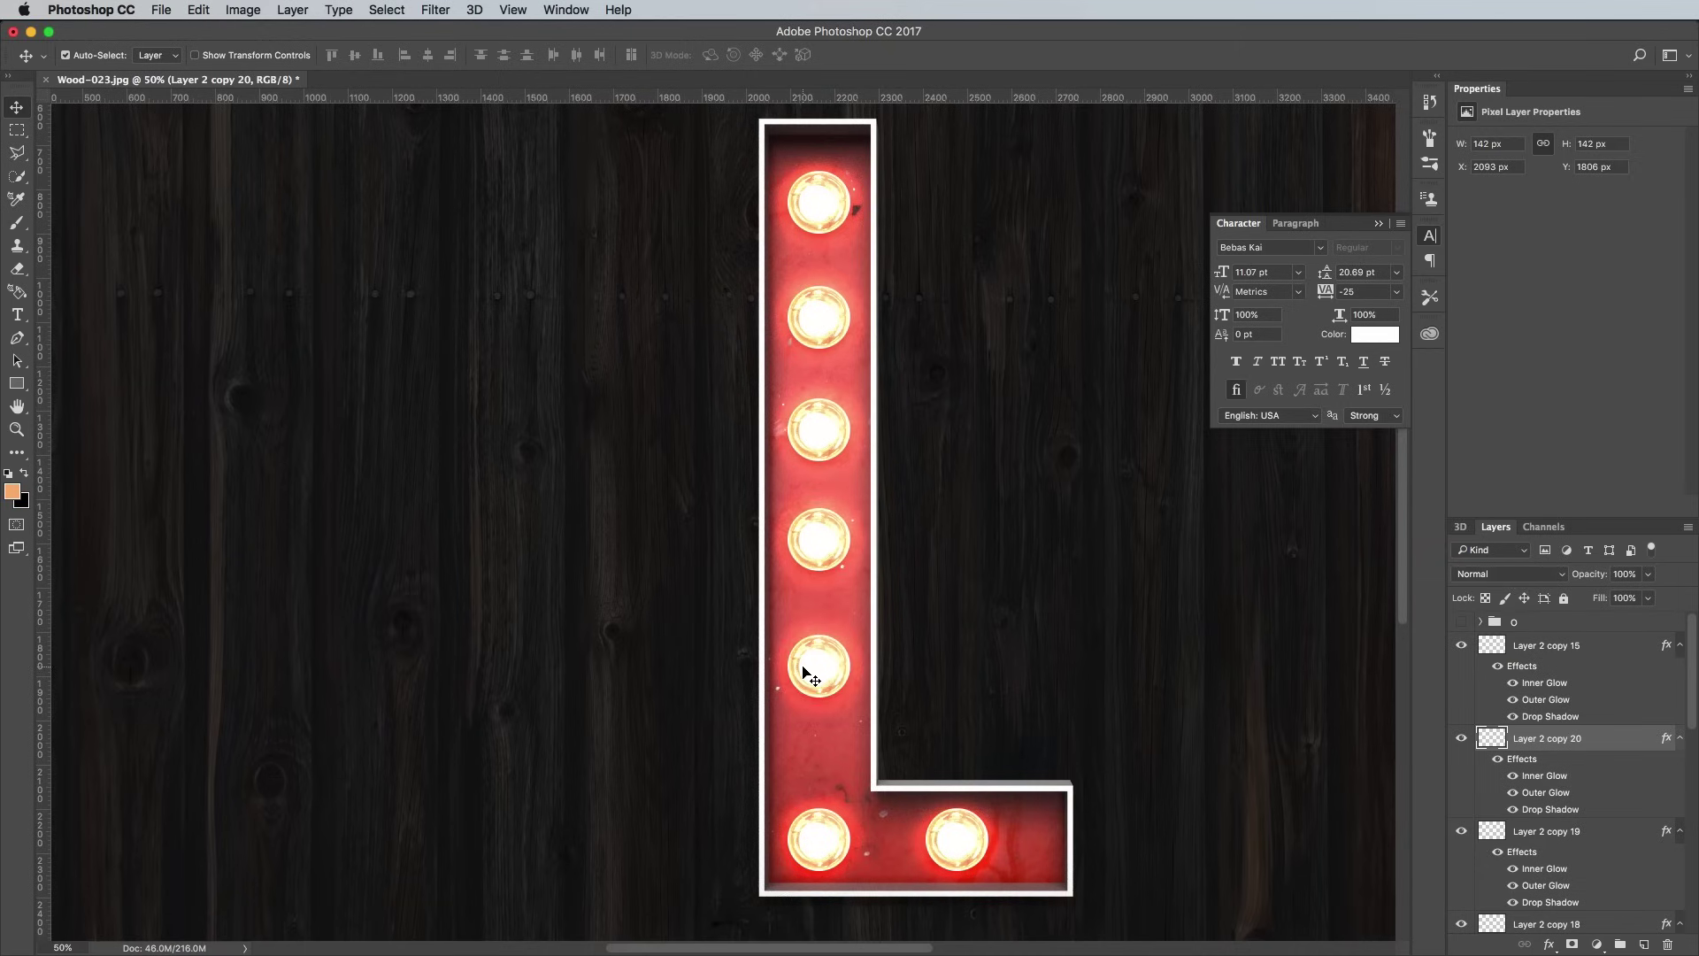
# Step: Select the six bulbs in the L's stem and distribute them evenly by their vertical centers
pyautogui.keyDown('shift'); pyautogui.click(818, 666); pyautogui.keyUp('shift')
pyautogui.keyDown('shift'); pyautogui.click(819, 538); pyautogui.keyUp('shift')
pyautogui.keyDown('shift'); pyautogui.click(818, 428); pyautogui.keyUp('shift')
pyautogui.keyDown('shift'); pyautogui.click(818, 316); pyautogui.keyUp('shift')
pyautogui.keyDown('shift'); pyautogui.click(818, 202); pyautogui.keyUp('shift')
pyautogui.click(504, 55)
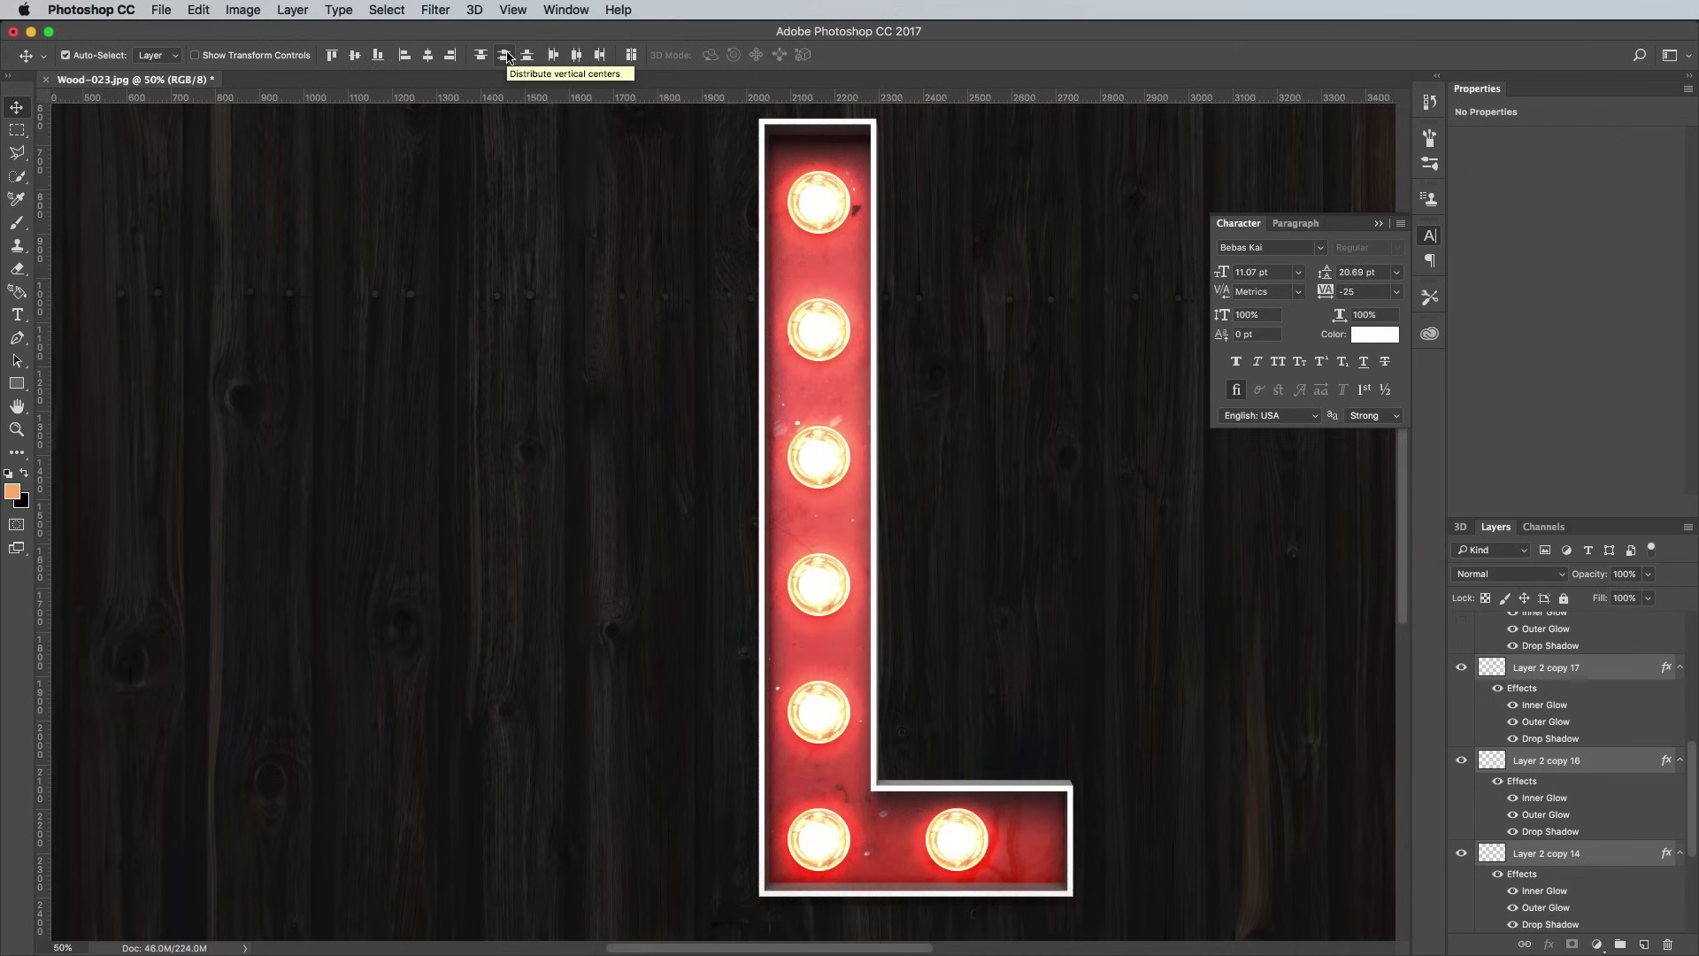
# Step: Add a new empty layer above all the L's bulb layers
pyautogui.scroll(5, 1523, 681)
pyautogui.click(1603, 649)
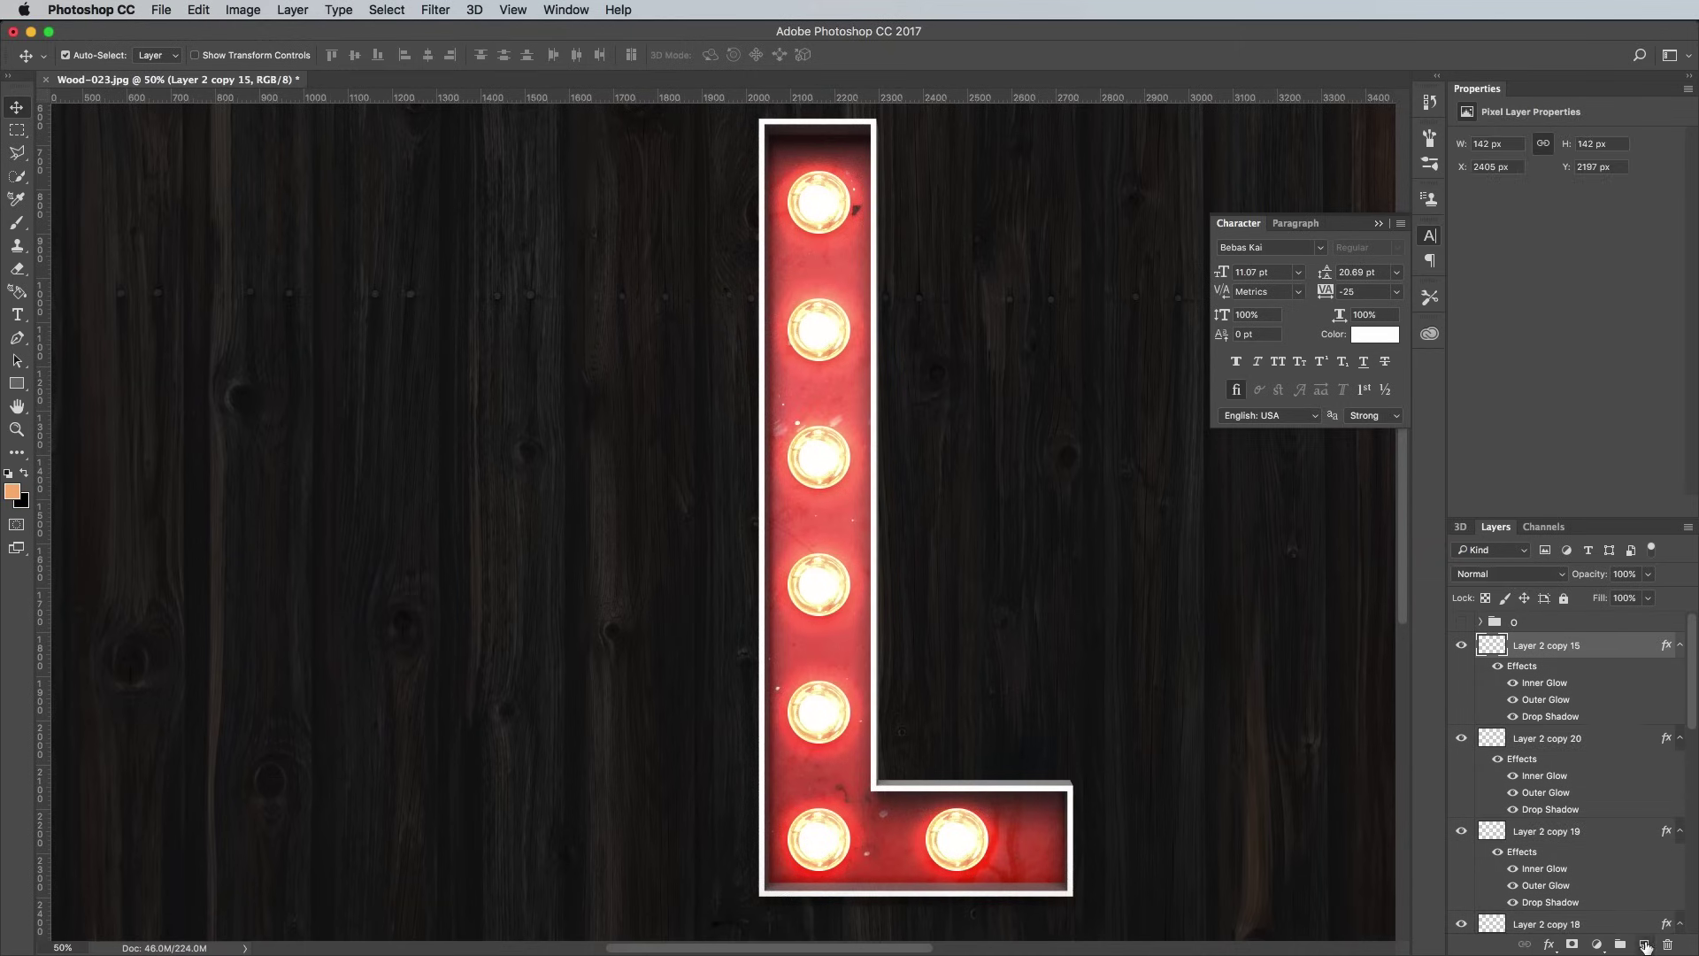
pyautogui.click(1644, 946)
# Step: Dab a soft 400 px orange brush spot over each of the L's seven bulbs and set the layer's blend mode to Overlay
pyautogui.press('b')
pyautogui.click(818, 202)
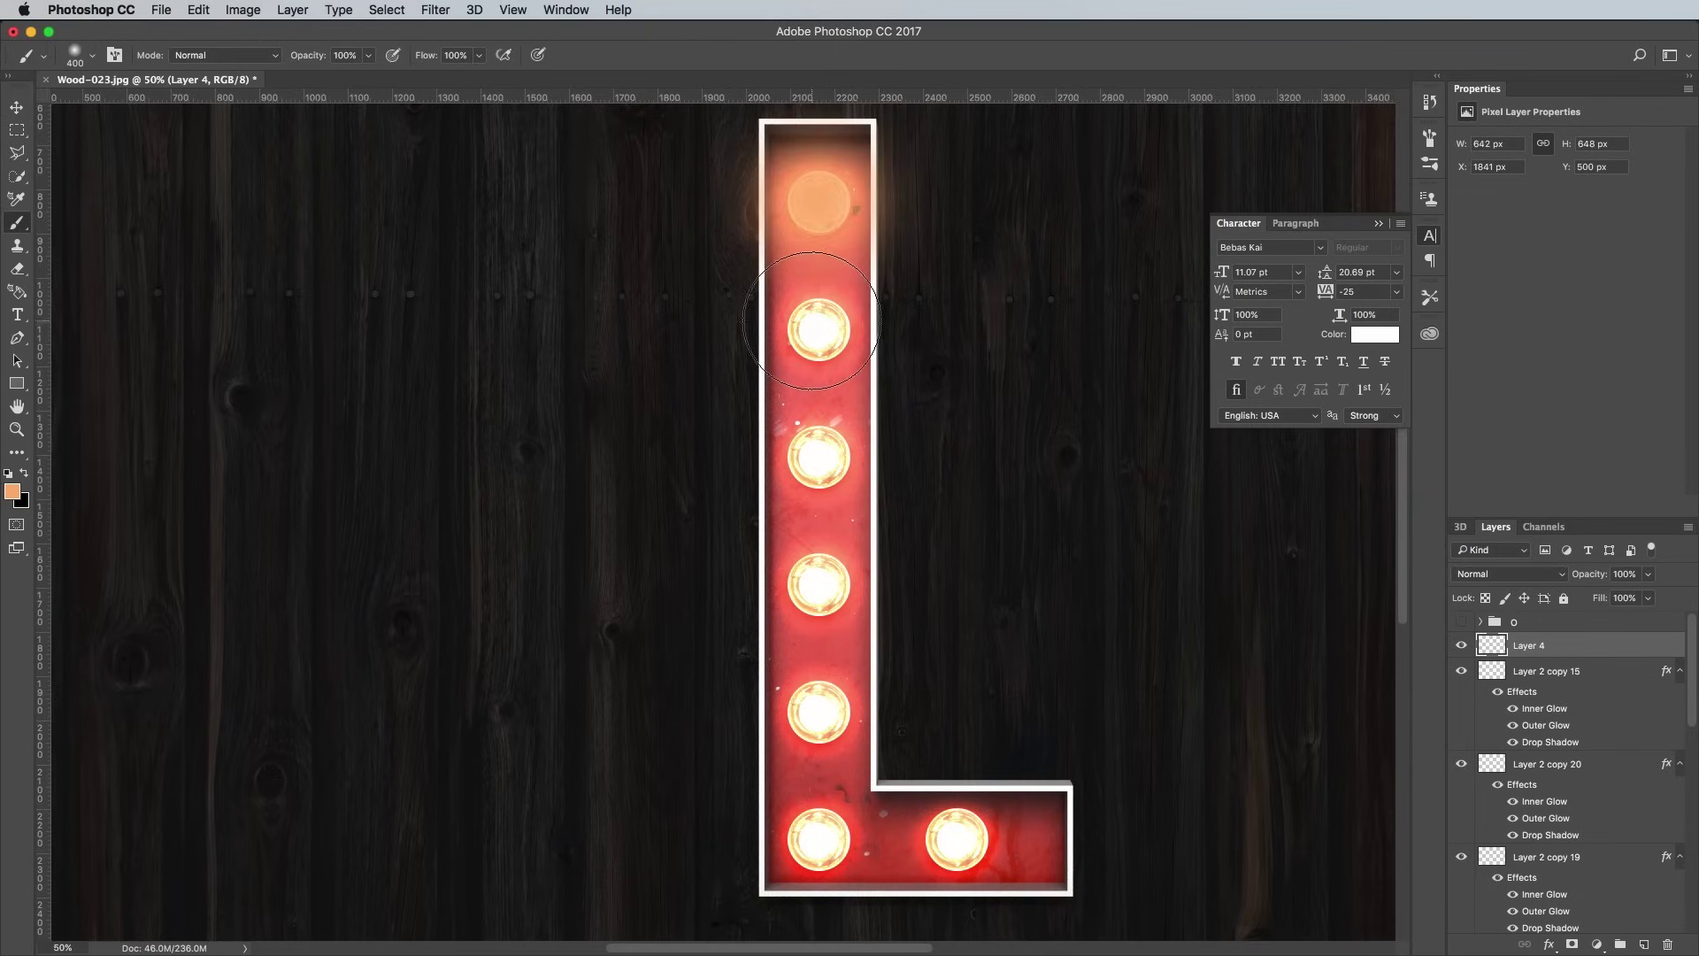
pyautogui.click(819, 330)
pyautogui.click(819, 457)
pyautogui.click(819, 584)
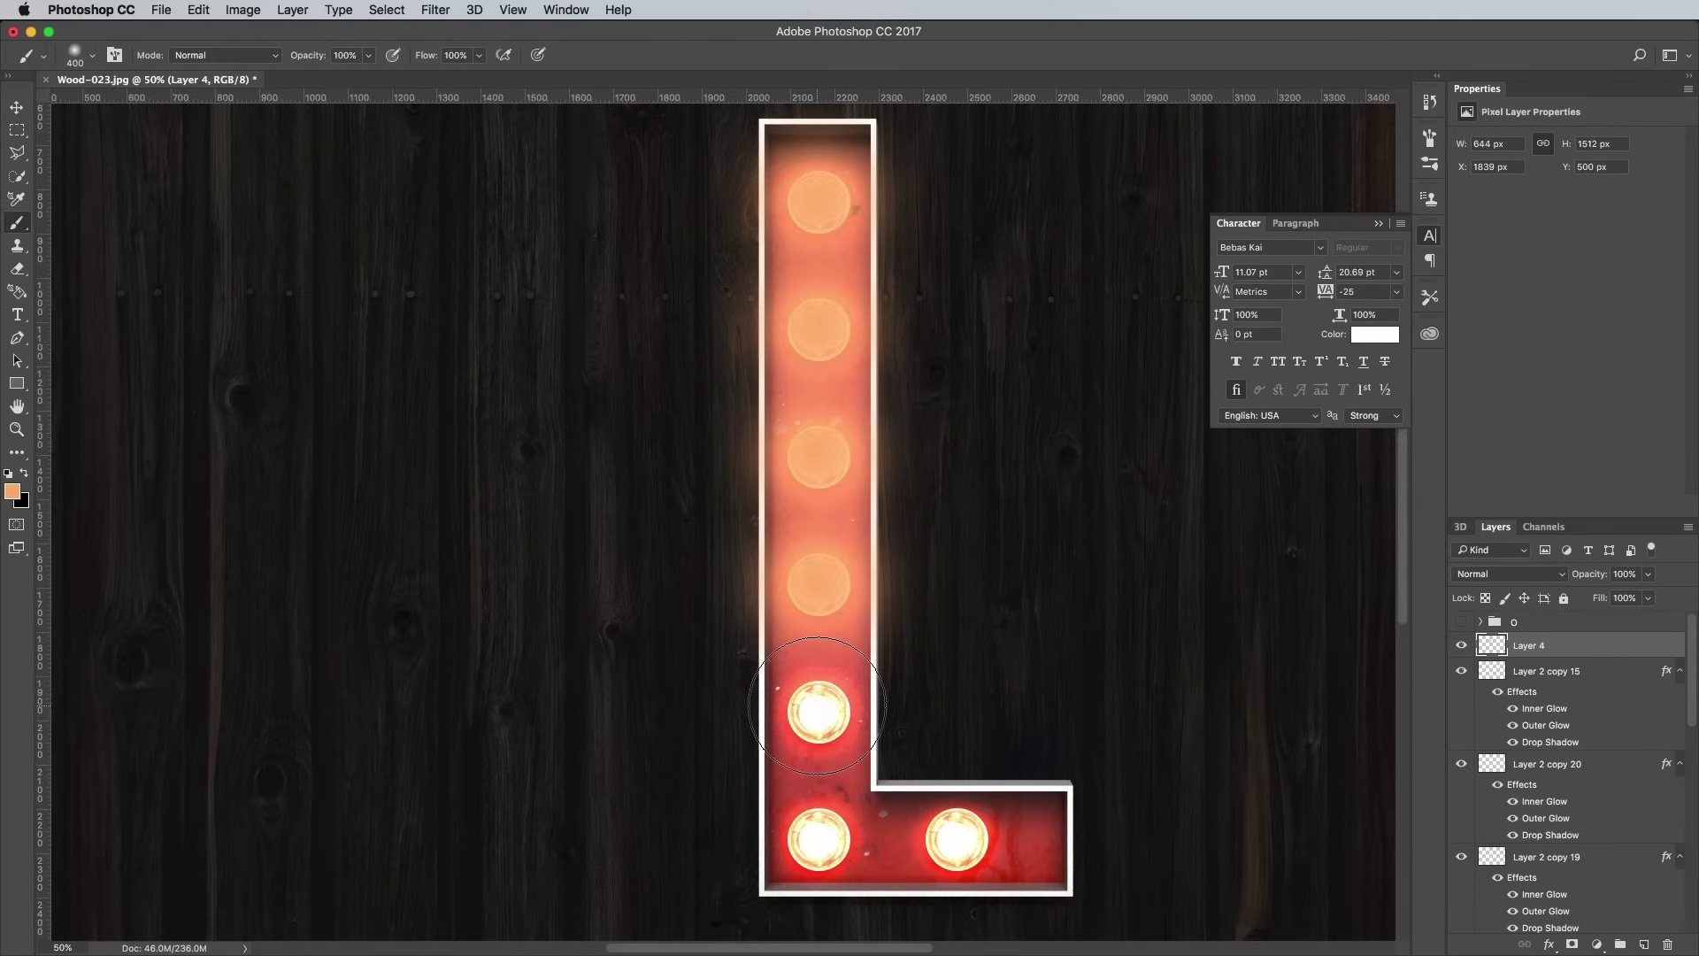
pyautogui.click(819, 712)
pyautogui.click(818, 839)
pyautogui.click(957, 839)
pyautogui.click(1522, 575)
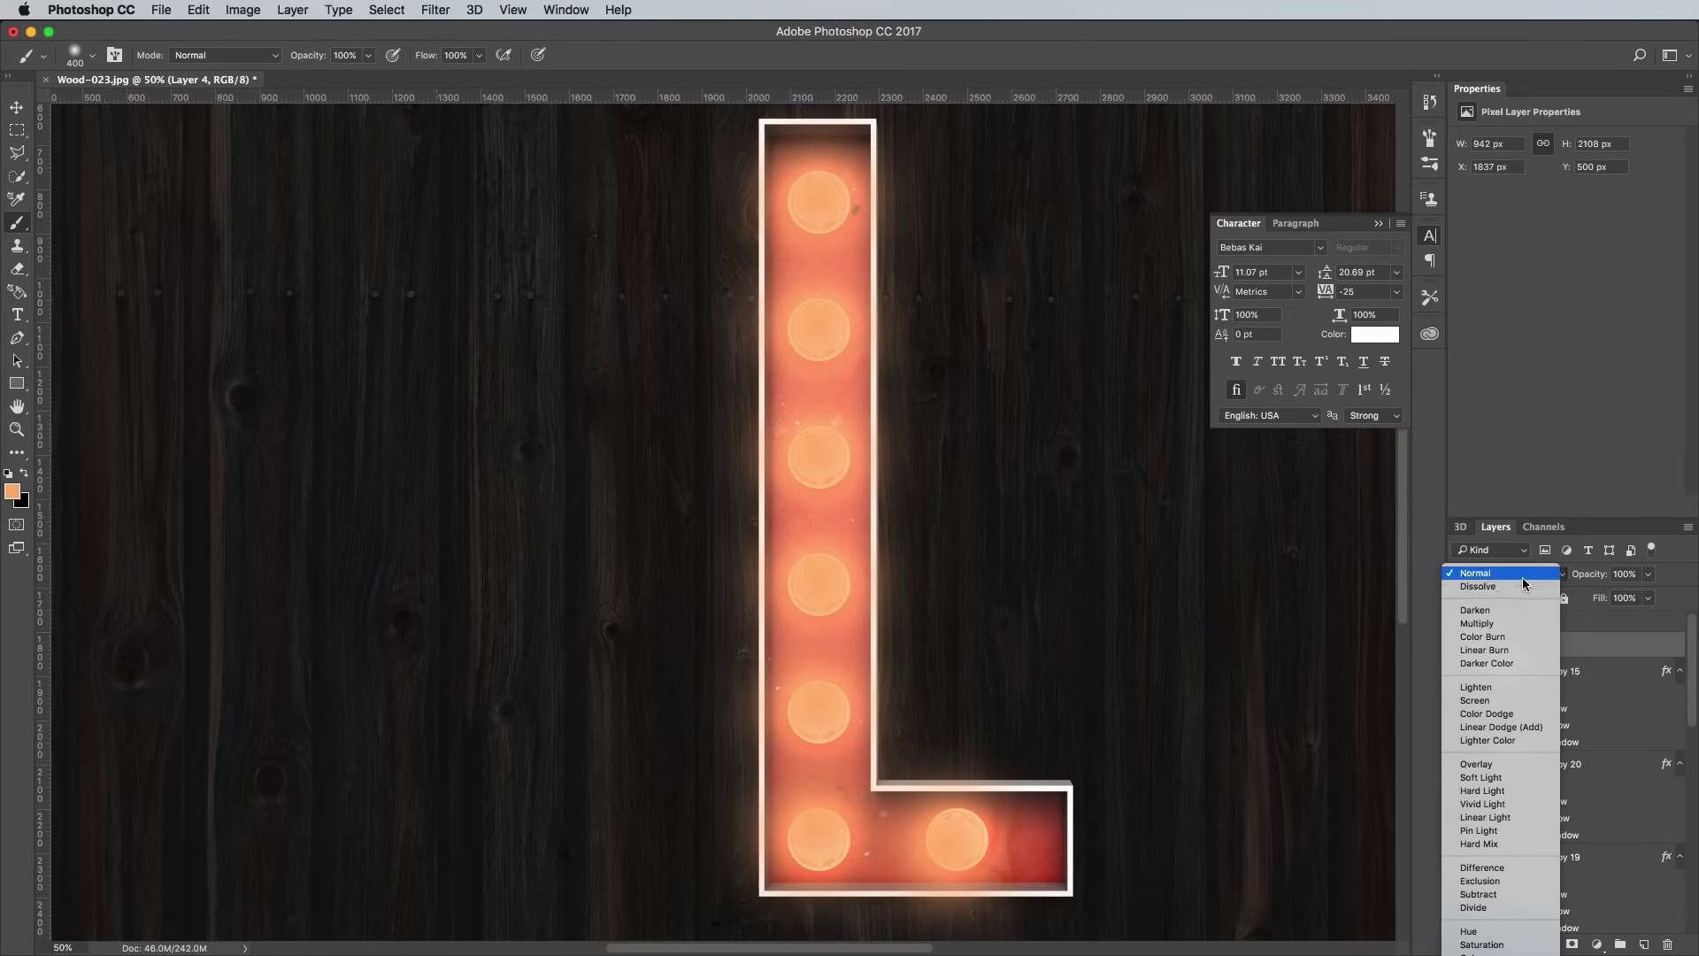
pyautogui.click(1509, 761)
# Step: Group the L's layers, from the orange glow layer down to the letter copy, and name the group L
pyautogui.scroll(-5, 1585, 752)
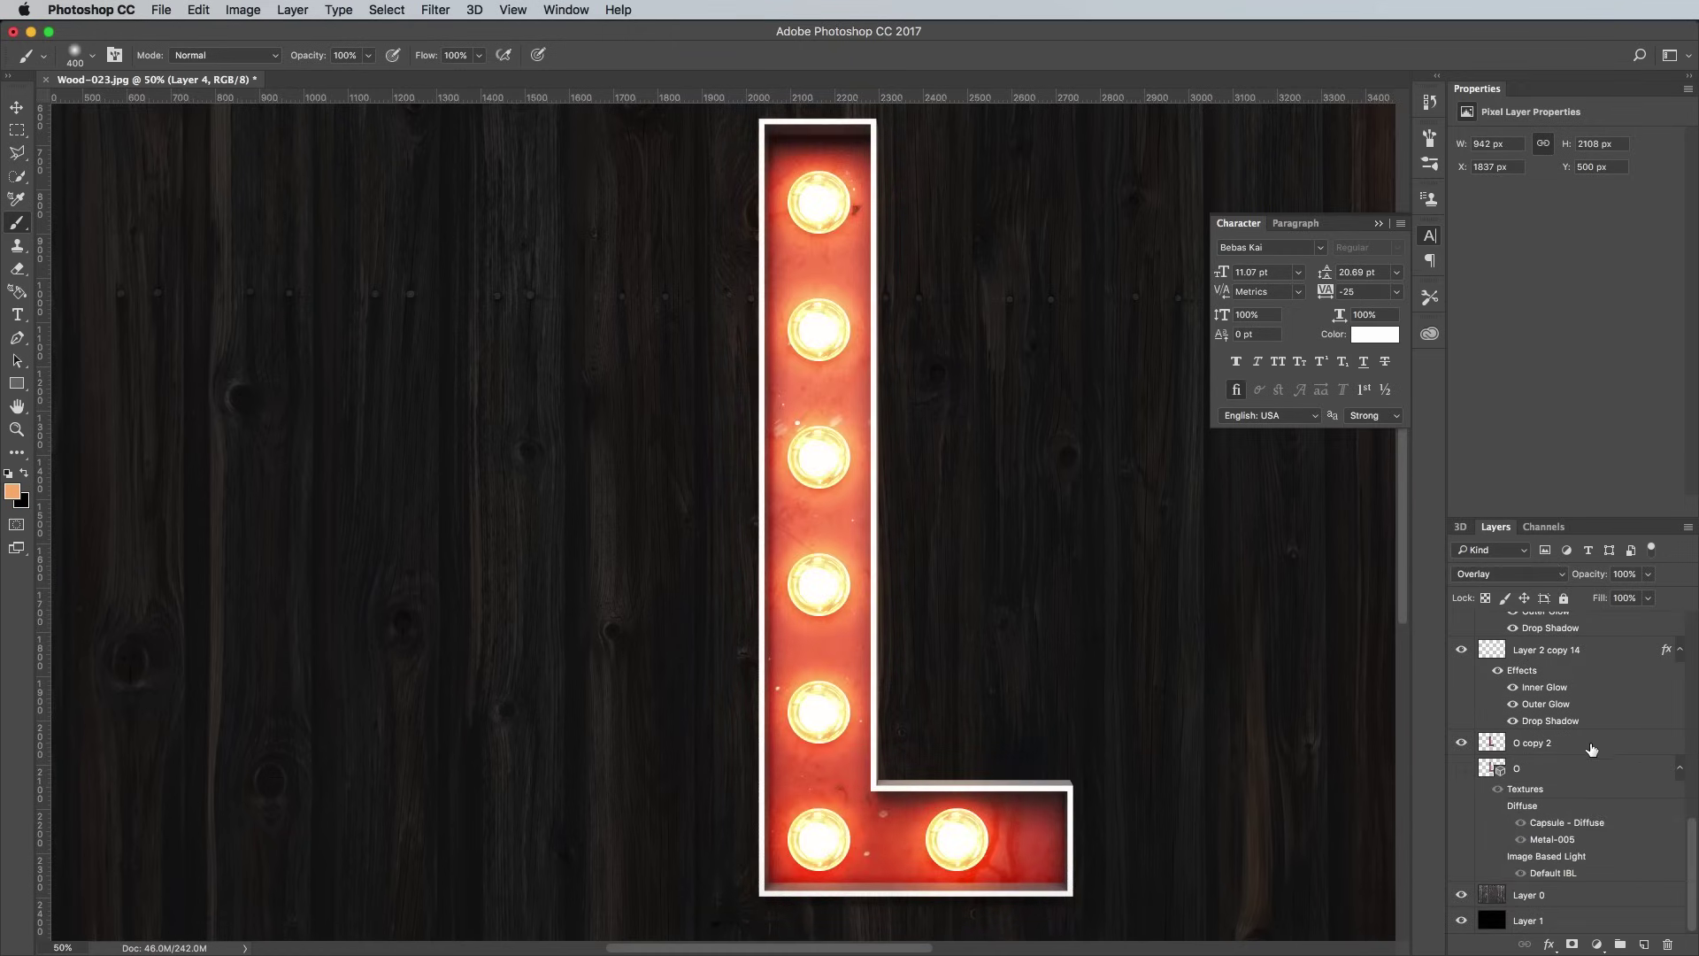
pyautogui.keyDown('shift'); pyautogui.click(1591, 749); pyautogui.keyUp('shift')
pyautogui.hotkey('ctrl', 'g')
pyautogui.doubleClick(1524, 641)
pyautogui.write('L')
pyautogui.press('Return')
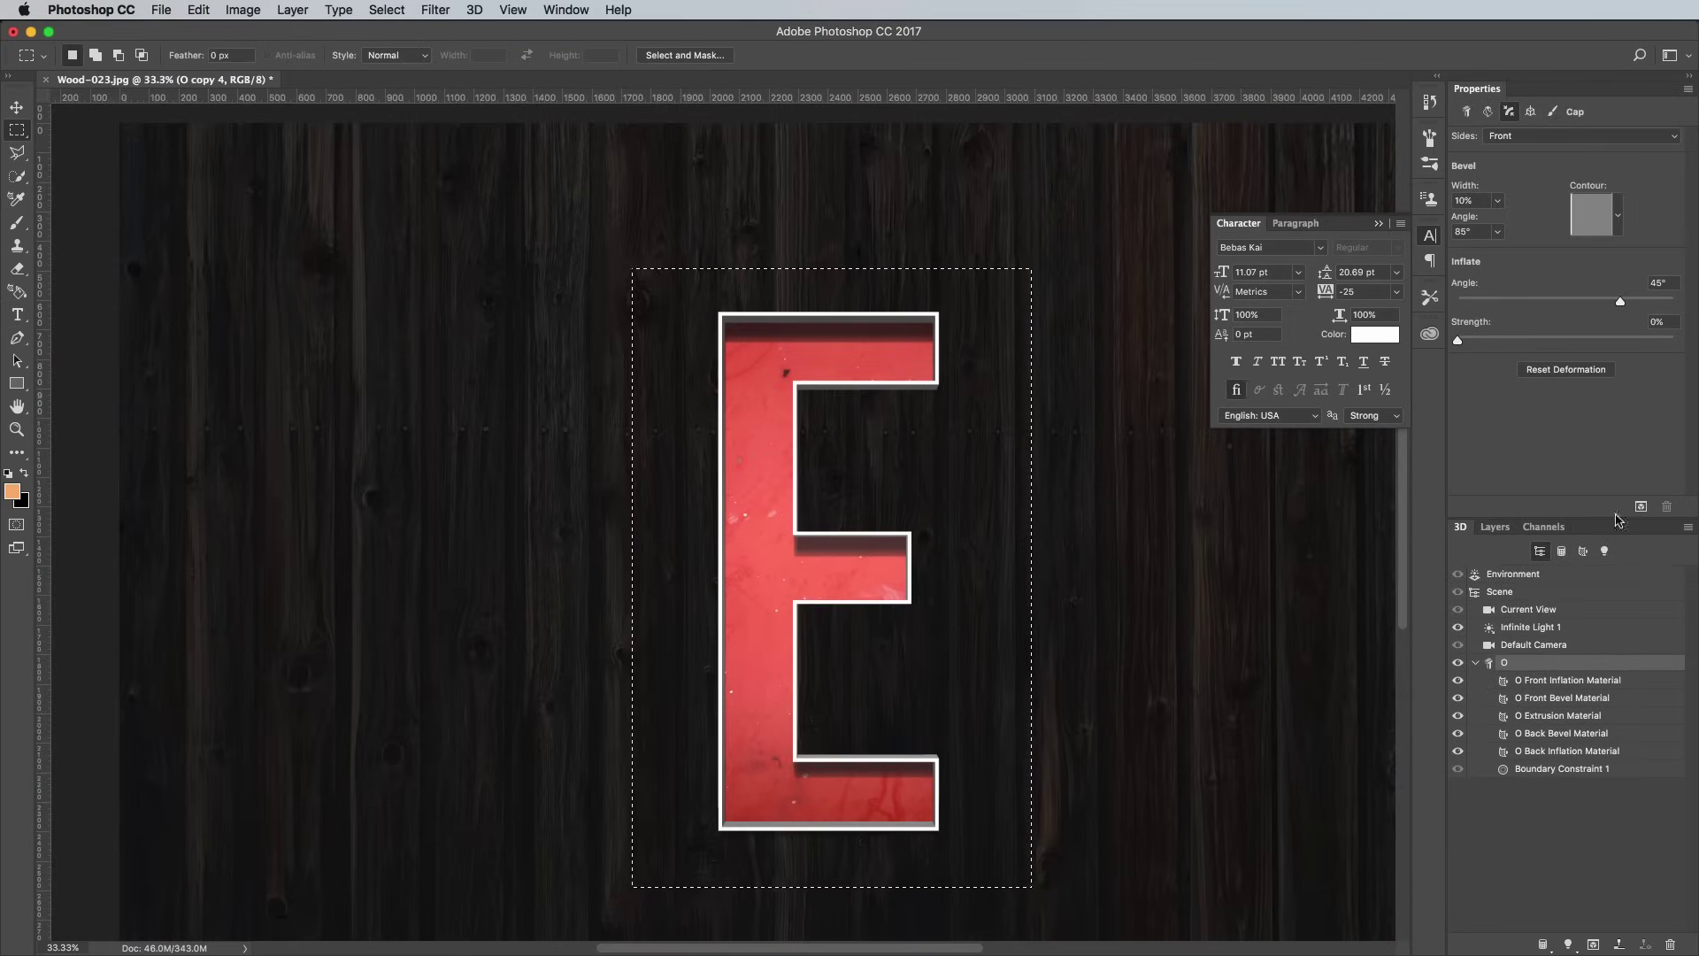
# Step: Render the selected area around the 3D letter E
pyautogui.click(1640, 507)
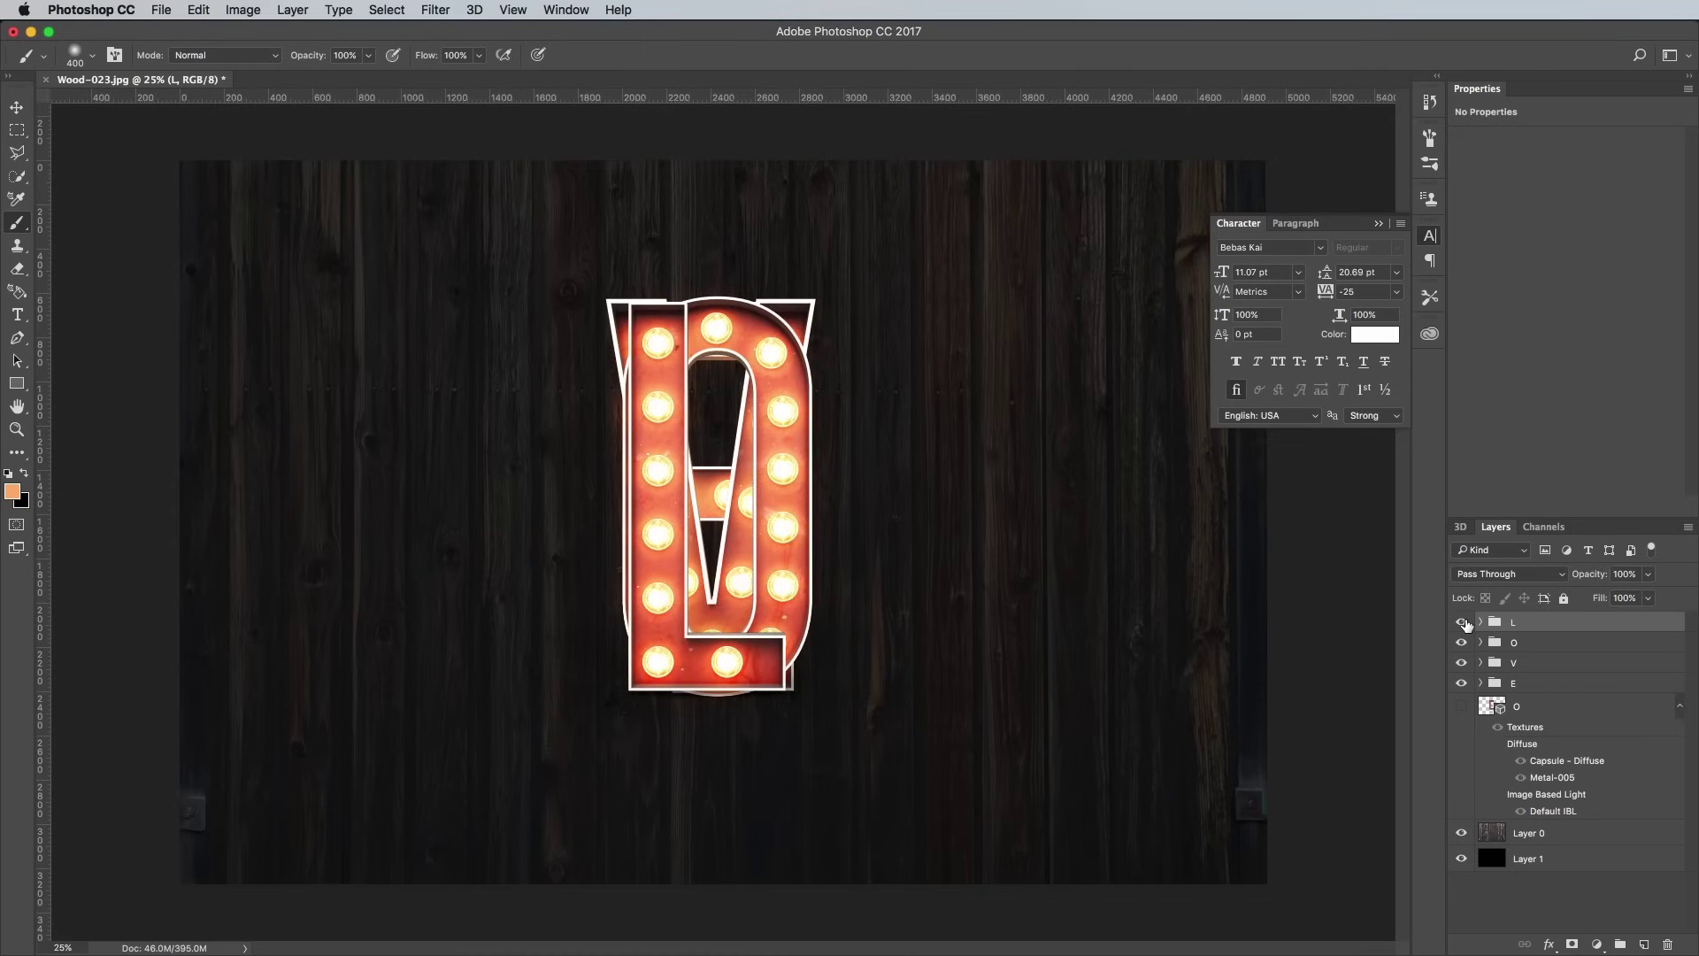
# Step: Shift the L group about 1425 px left and the O group about 437 px left, keeping both level
pyautogui.press('super+t')
pyautogui.moveTo(665, 587); pyautogui.dragTo(349, 561)
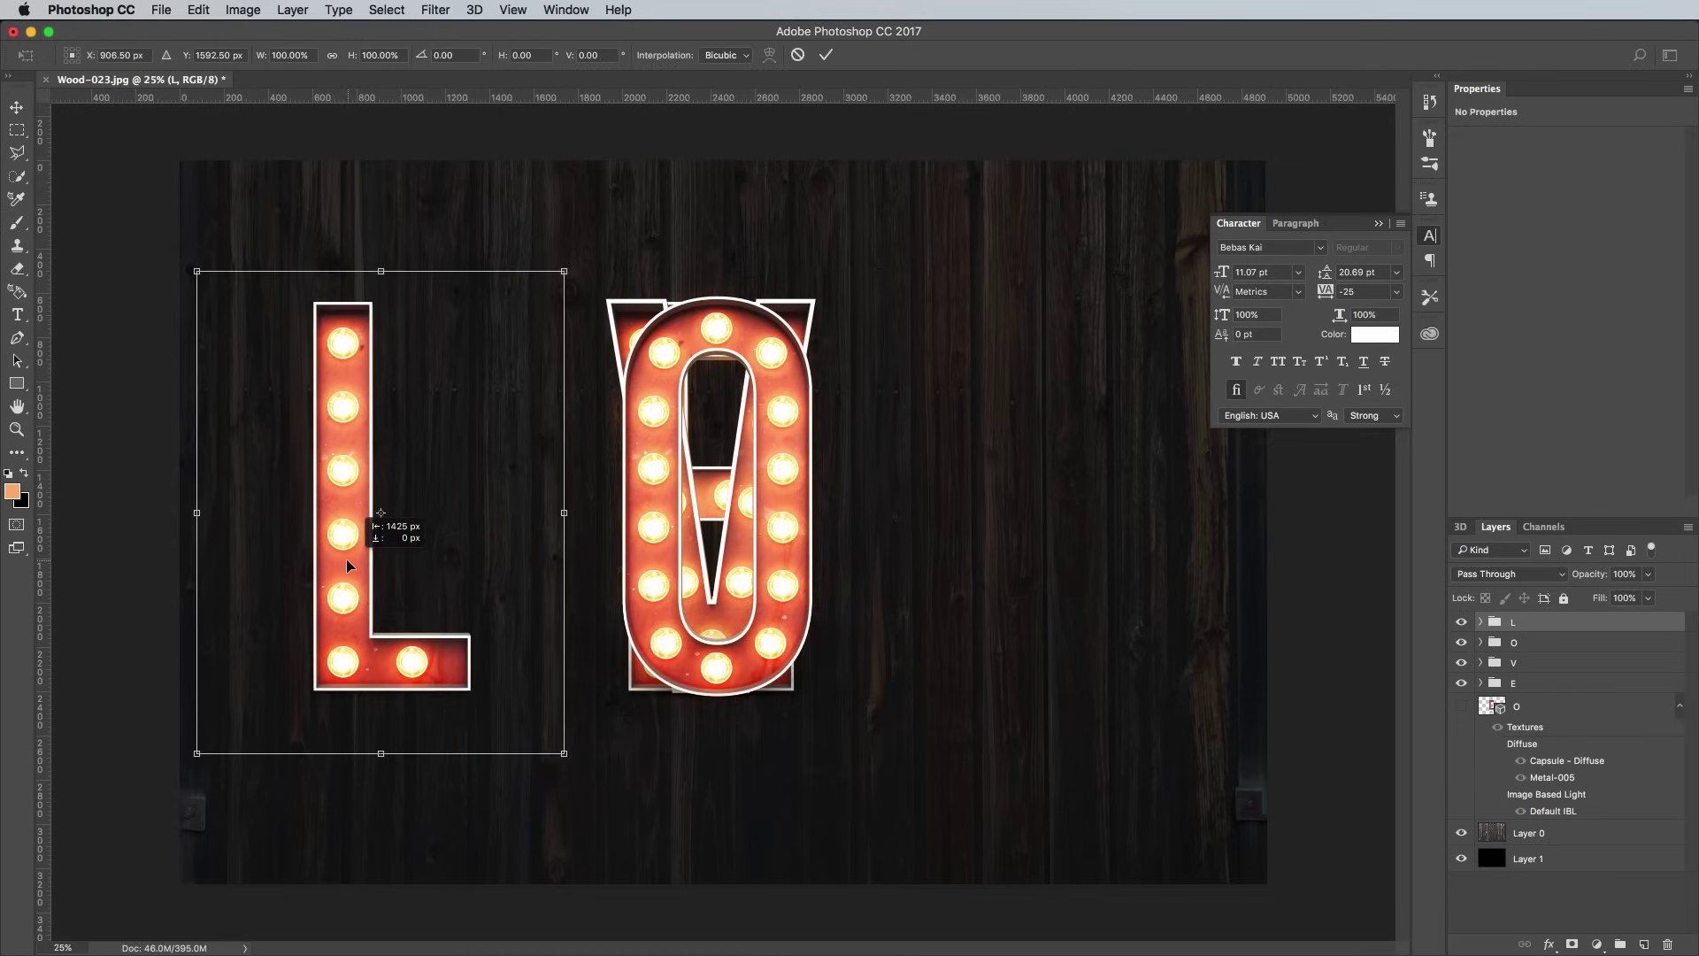
pyautogui.press('Return')
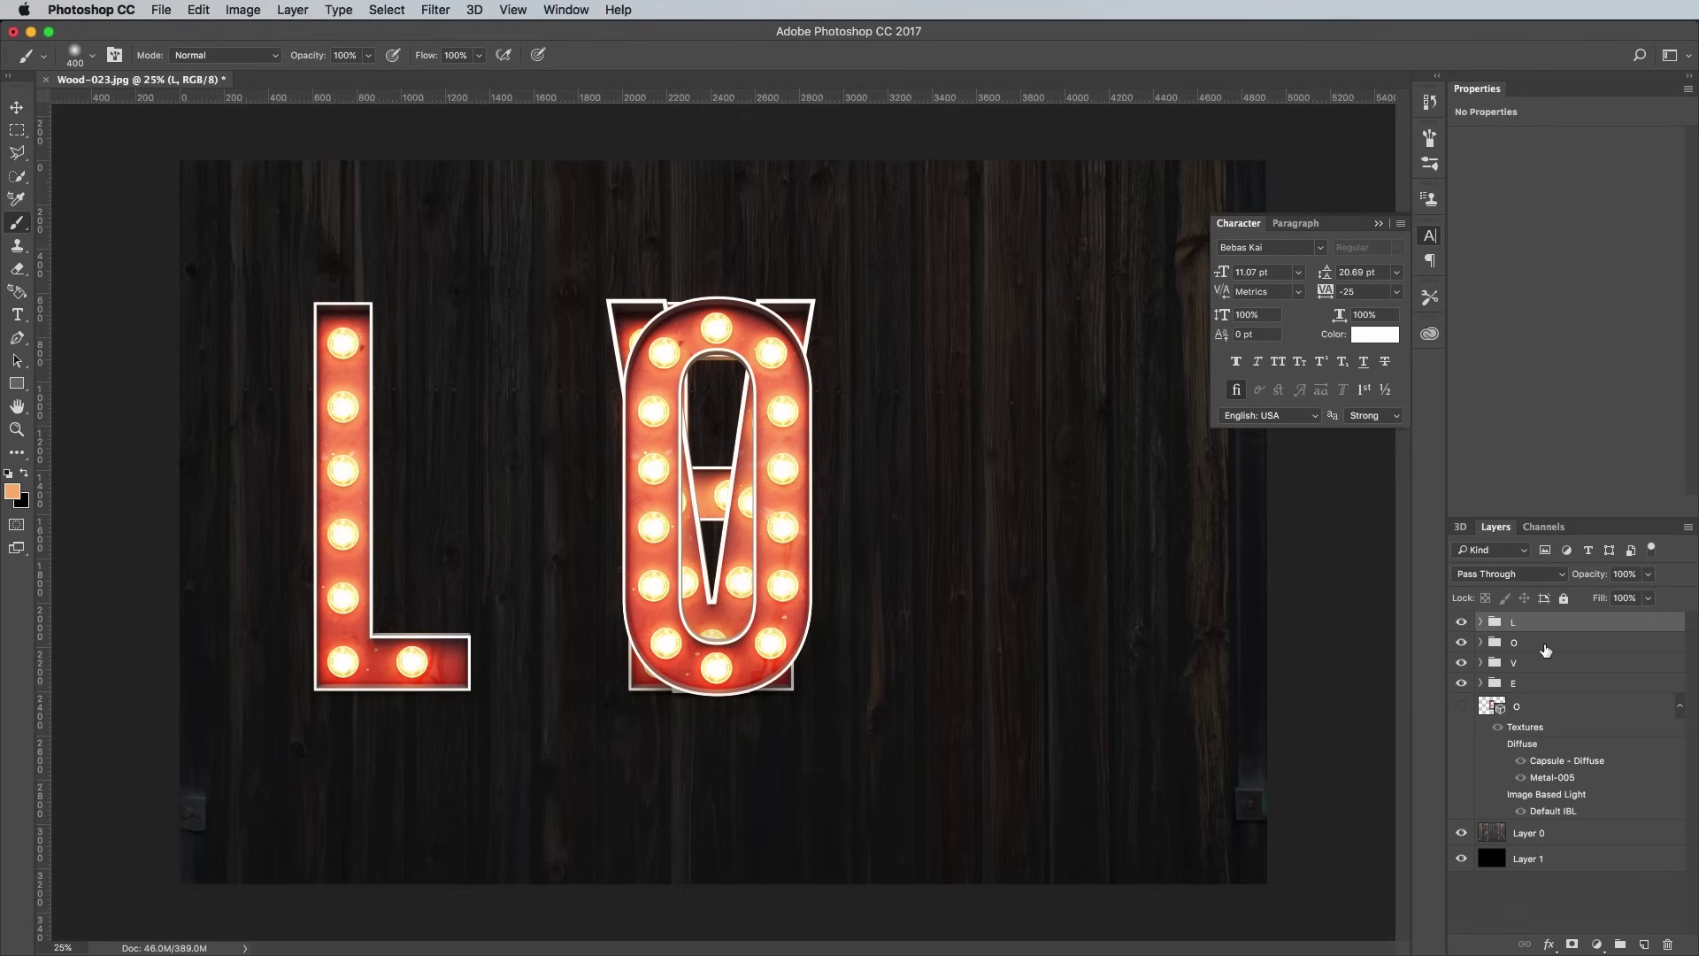
pyautogui.click(1544, 645)
pyautogui.press('super+t')
pyautogui.moveTo(724, 684); pyautogui.dragTo(614, 684)
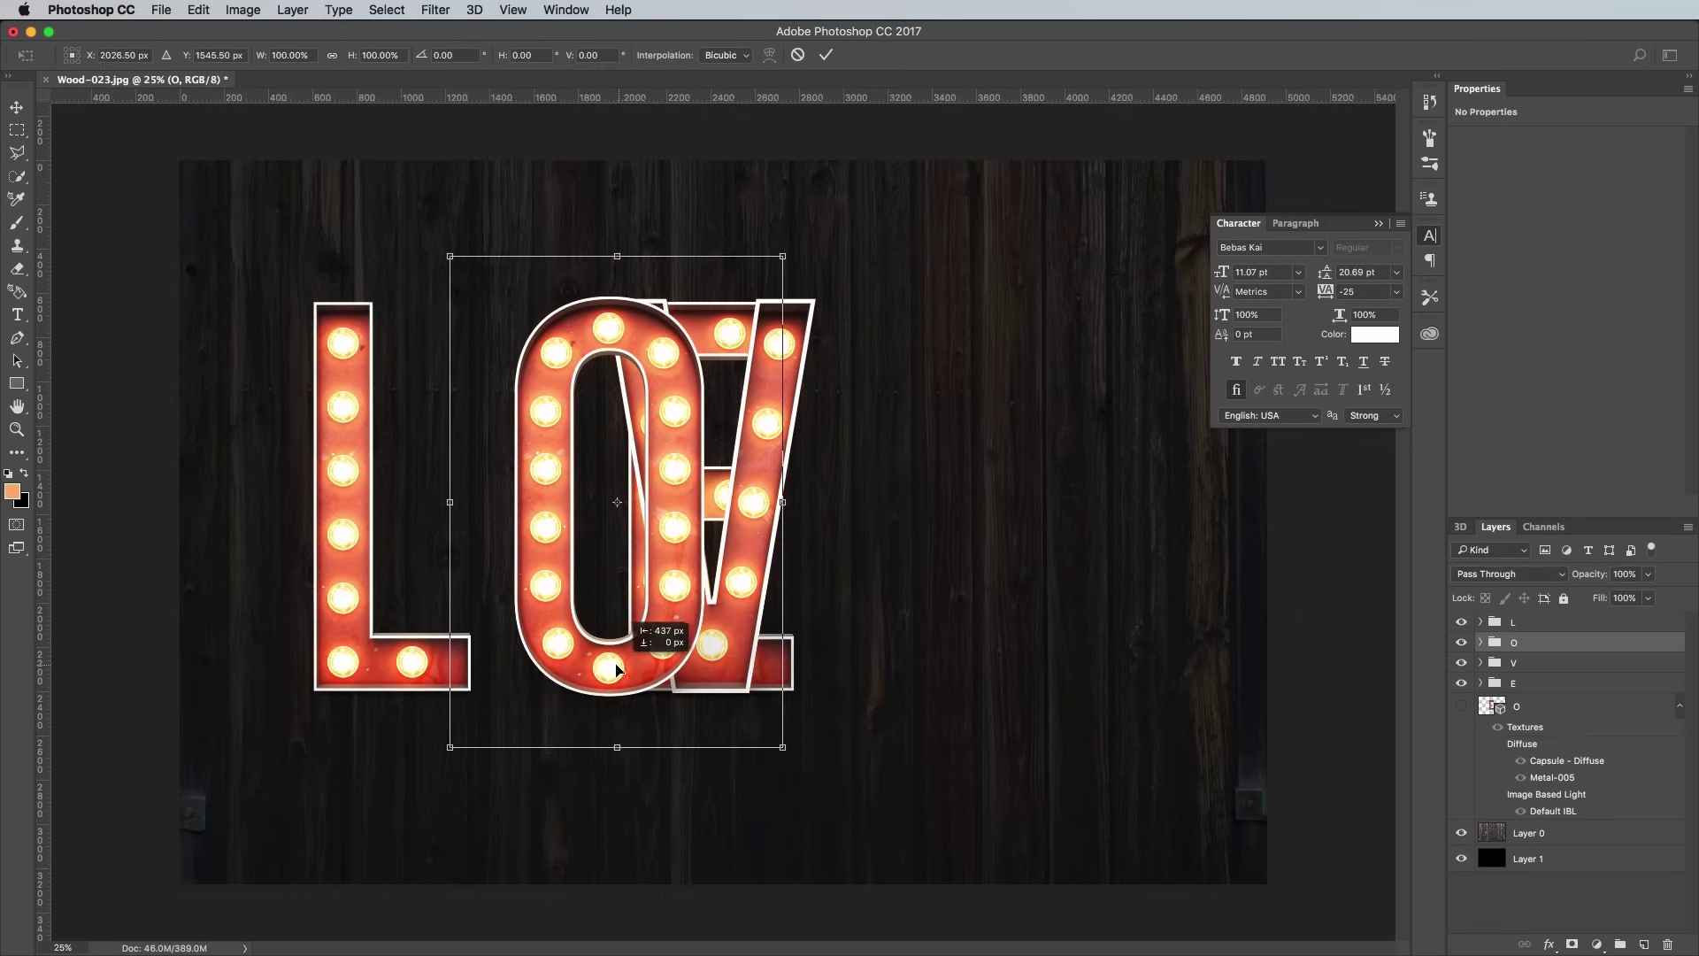
pyautogui.press('Return')
# Step: Place the V group to the right of the O and the E group level at the end of the word LOVE
pyautogui.click(1544, 662)
pyautogui.click(1544, 682)
pyautogui.press('super+t')
pyautogui.moveTo(806, 611); pyautogui.dragTo(1136, 611)
pyautogui.press('Return')
# Step: Nudge the V group slightly left to even out its spacing between the O and the E
pyautogui.click(1545, 662)
pyautogui.press('super+t')
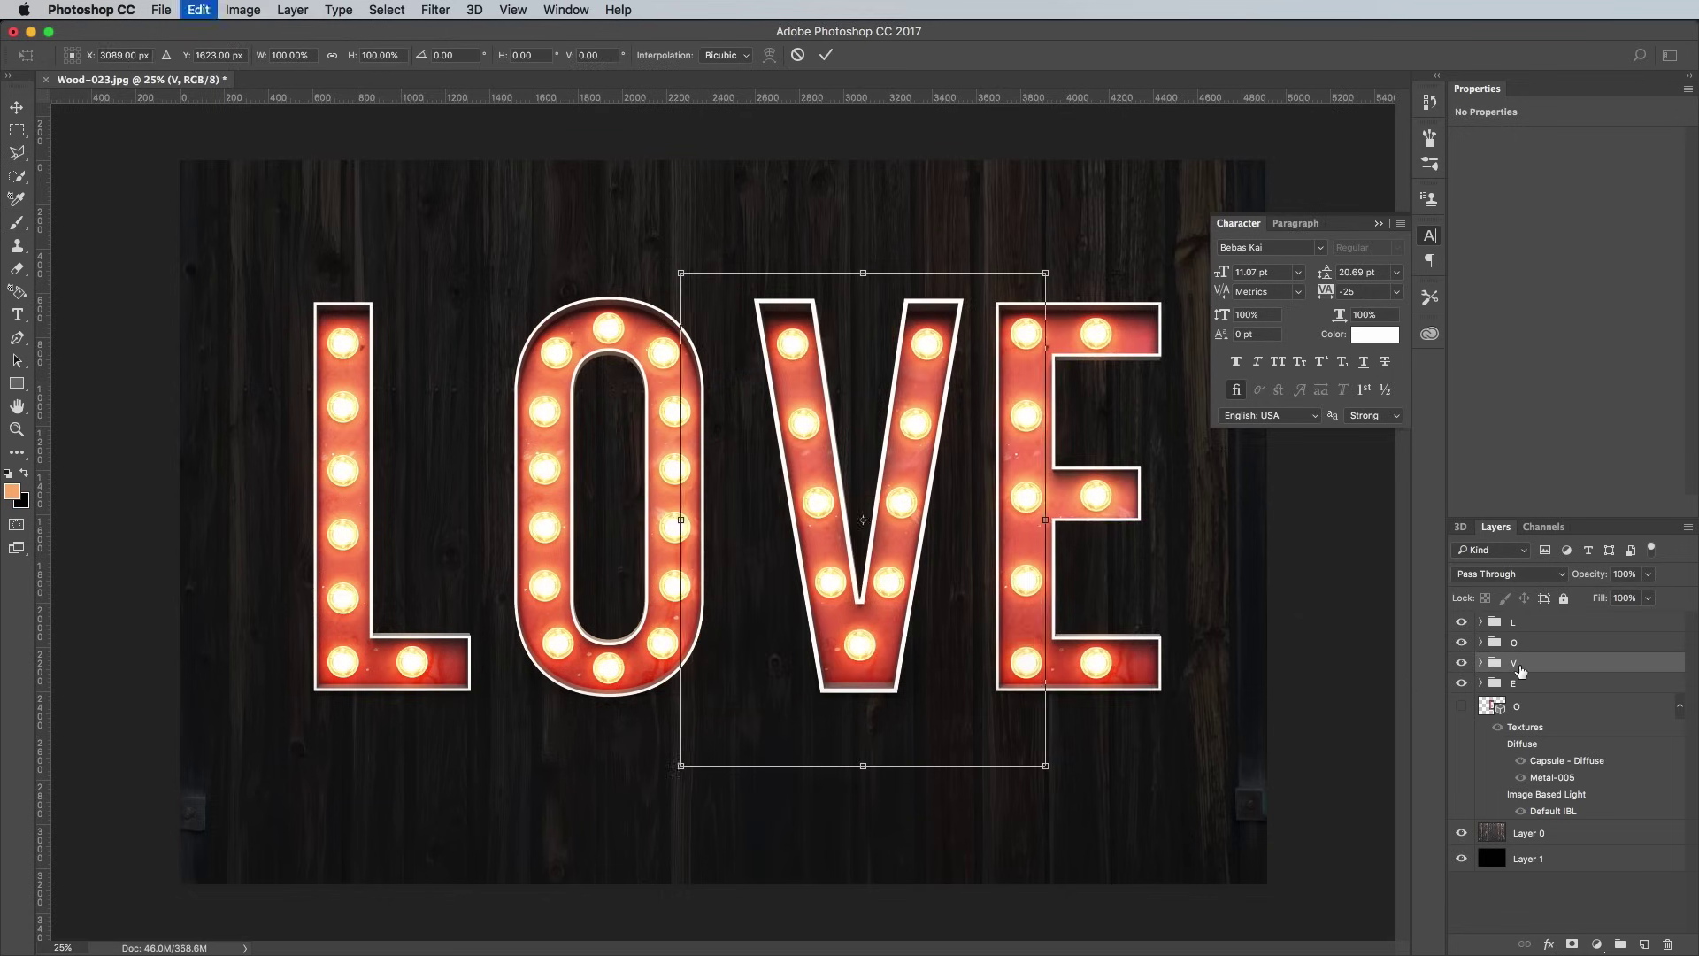
pyautogui.moveTo(850, 495); pyautogui.dragTo(836, 495)
pyautogui.press('Return')
# Step: Select the L, O, V and E groups together and shift the whole word slightly left on the wood background
pyautogui.keyDown('shift'); pyautogui.click(1567, 634); pyautogui.keyUp('shift')
pyautogui.press('super+t')
pyautogui.moveTo(1056, 399); pyautogui.dragTo(1048, 399)
pyautogui.press('Return')
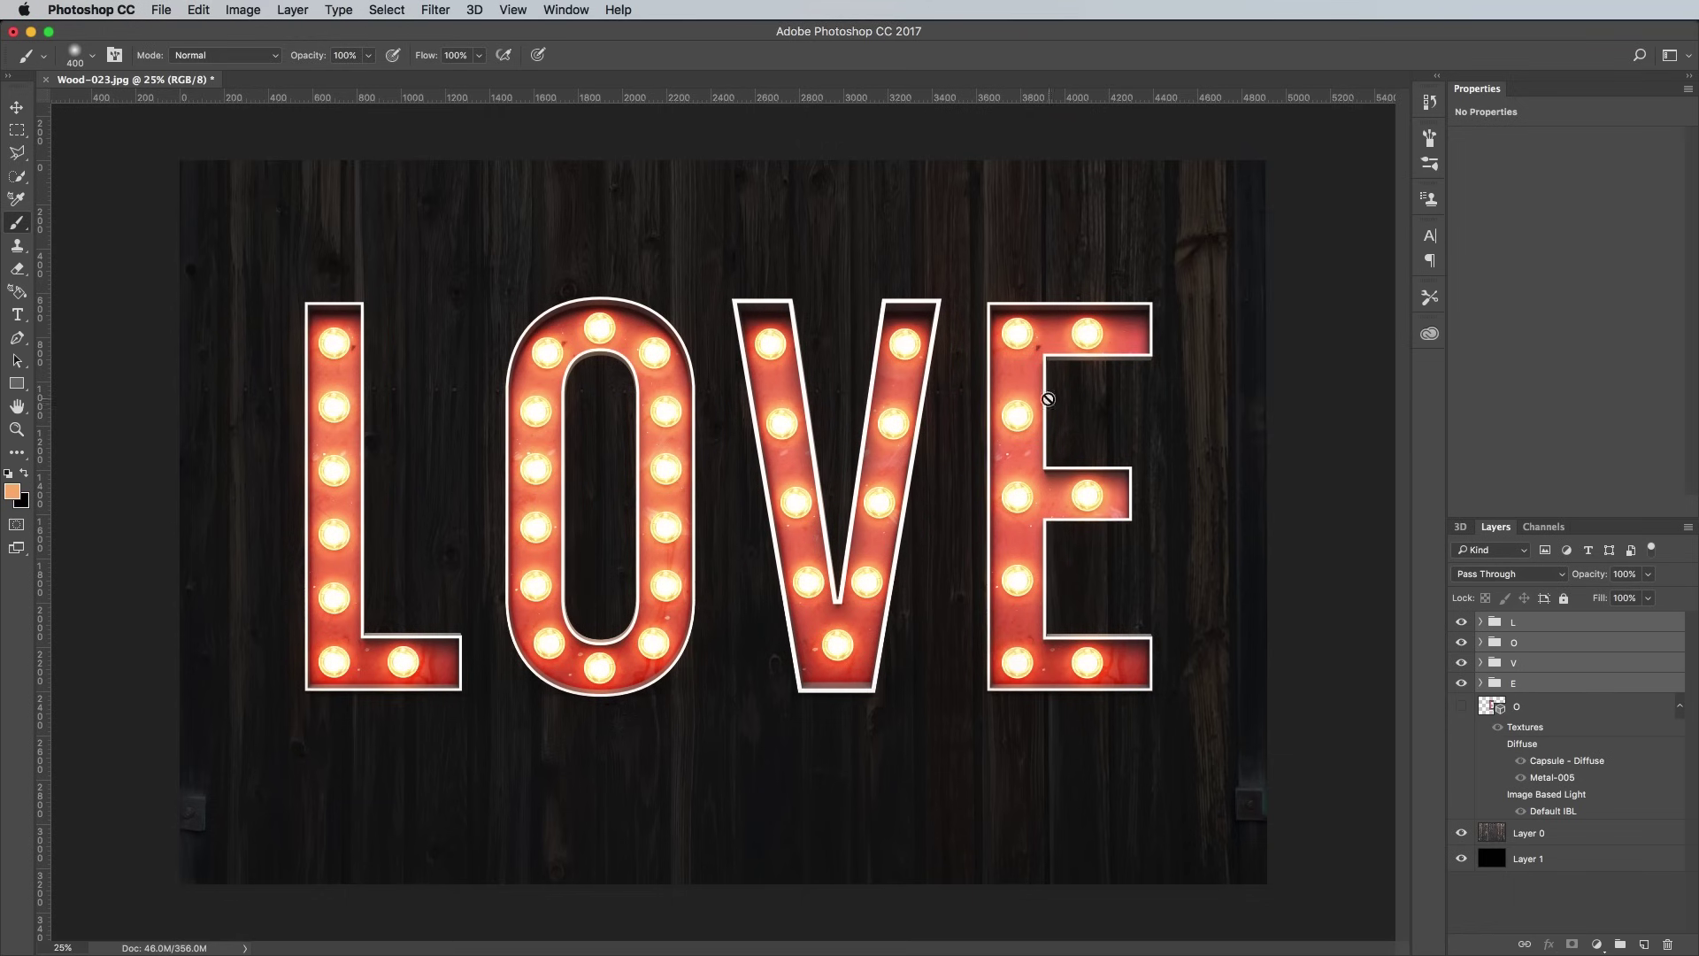